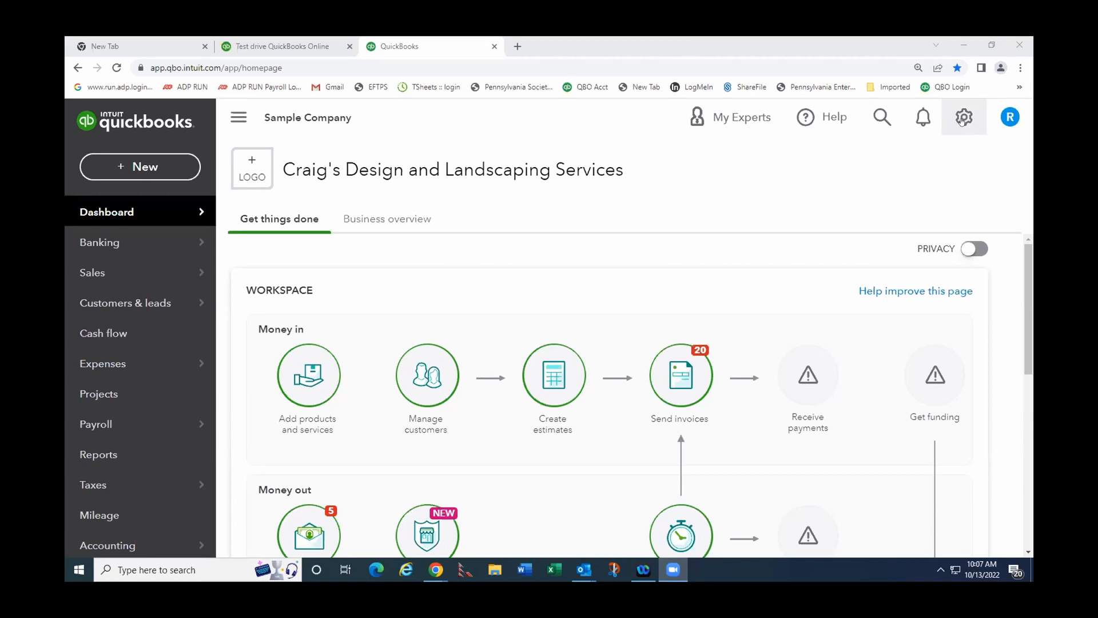
Open the company name section of the account settings for editing, and close the settings.
{"action": "left_click", "coordinate": [964, 118]}
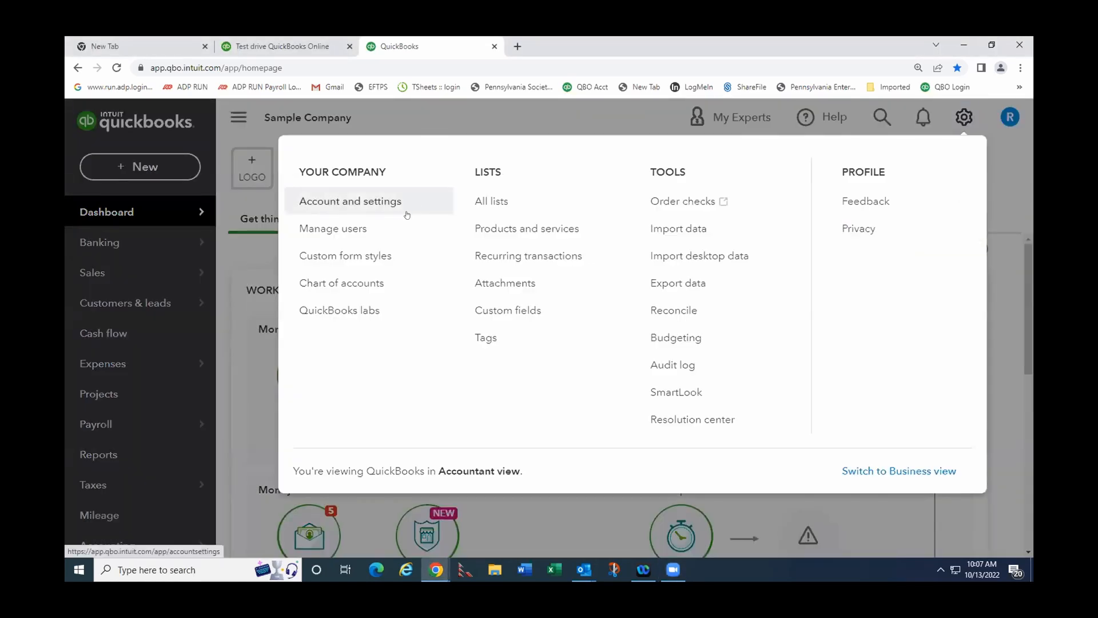
{"action": "left_click", "coordinate": [343, 203]}
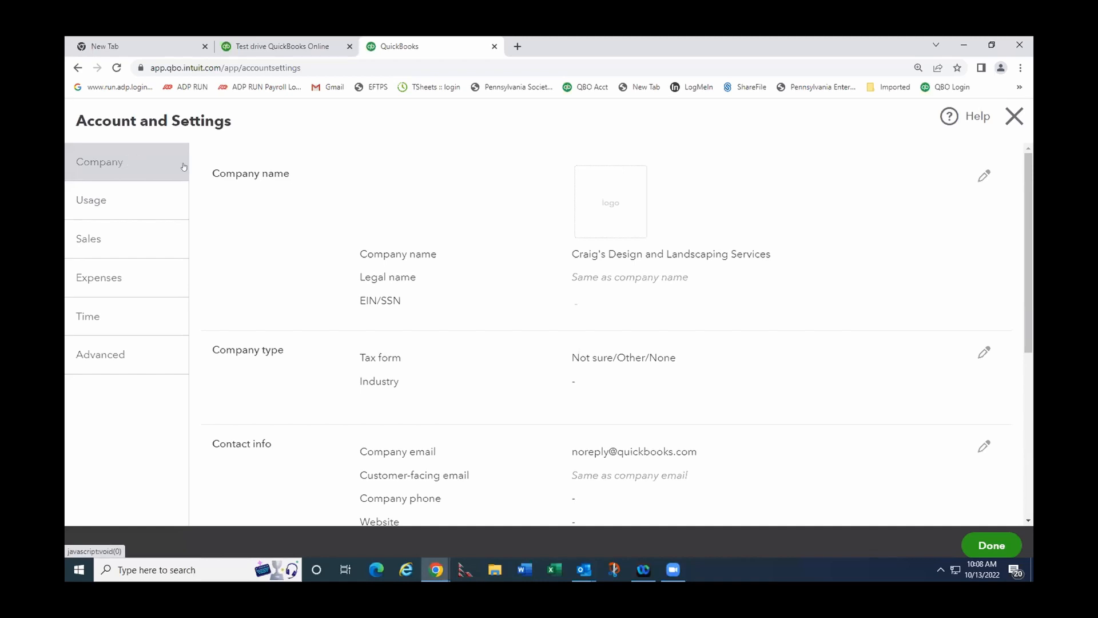
{"action": "left_click", "coordinate": [984, 176]}
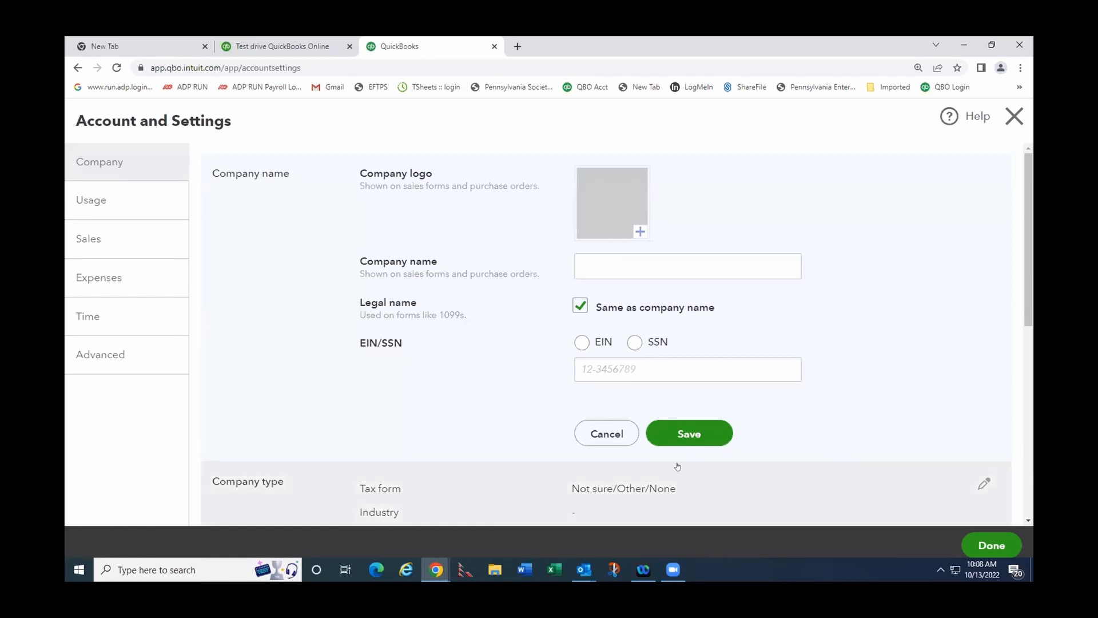
{"action": "left_click", "coordinate": [992, 545]}
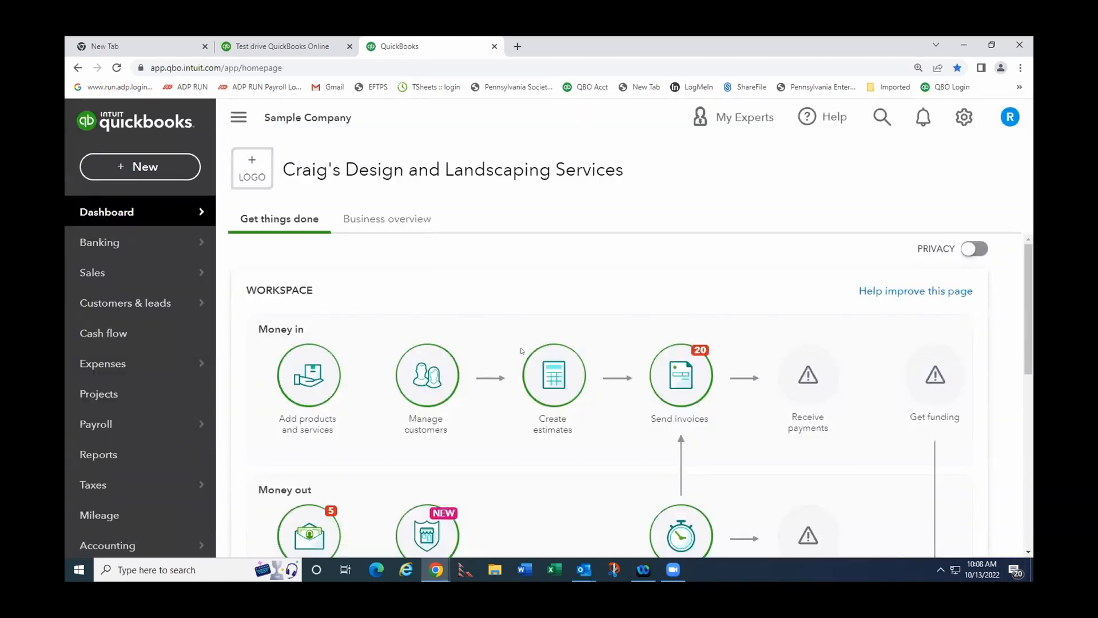
Review the company details and the plan's usage limits in the account settings.
{"action": "left_click", "coordinate": [964, 116]}
{"action": "left_click", "coordinate": [310, 200]}
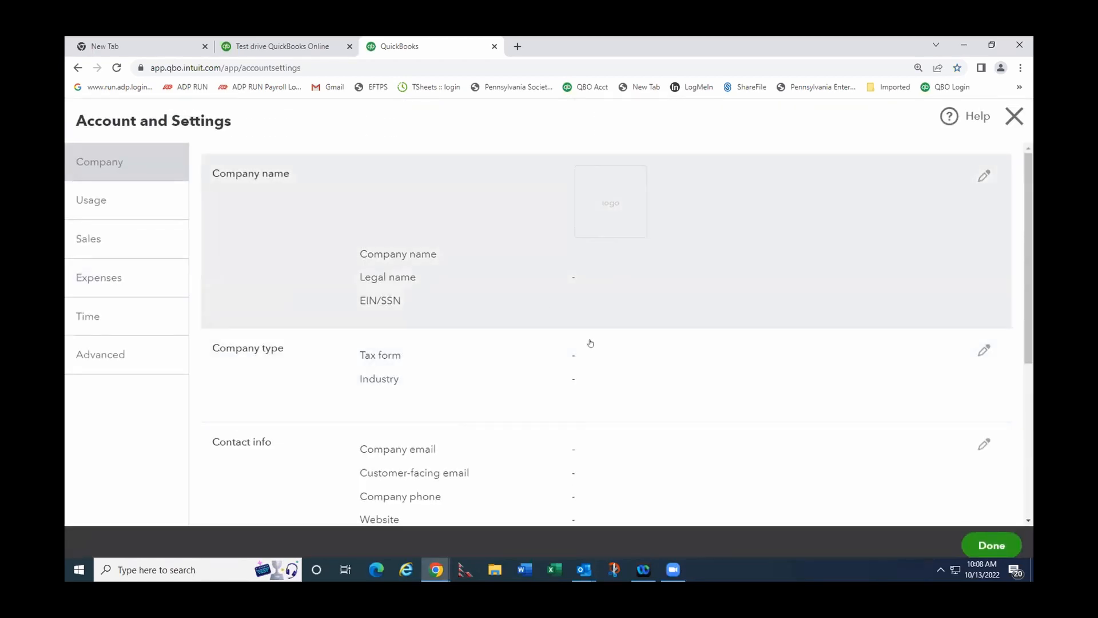
{"action": "scroll", "coordinate": [585, 343], "scroll_direction": "down", "scroll_amount": 3}
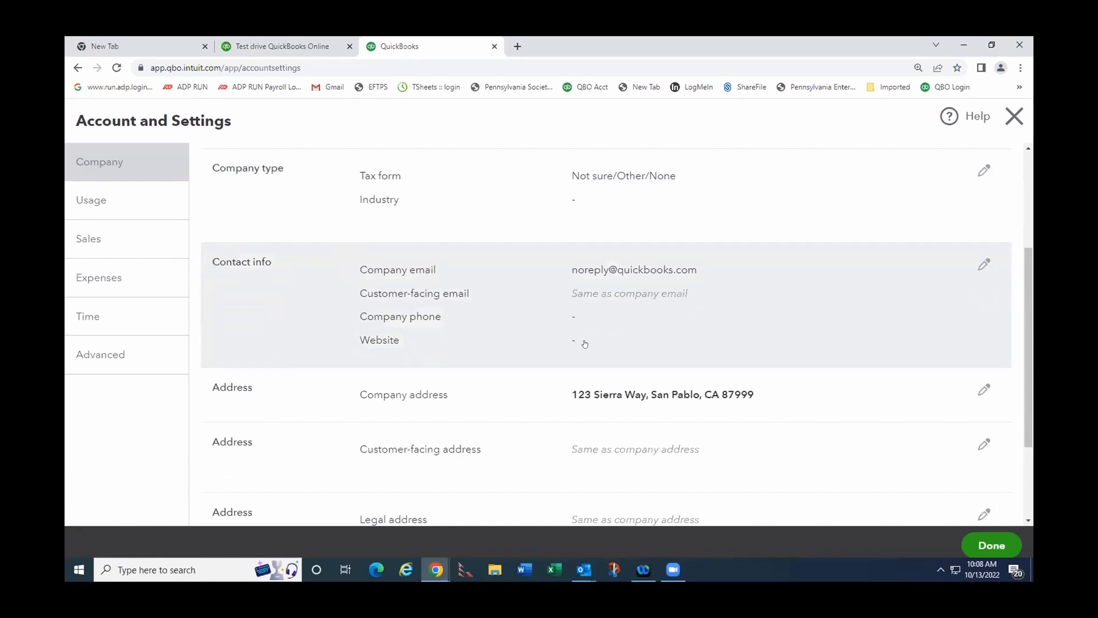
{"action": "scroll", "coordinate": [584, 343], "scroll_direction": "up", "scroll_amount": 3}
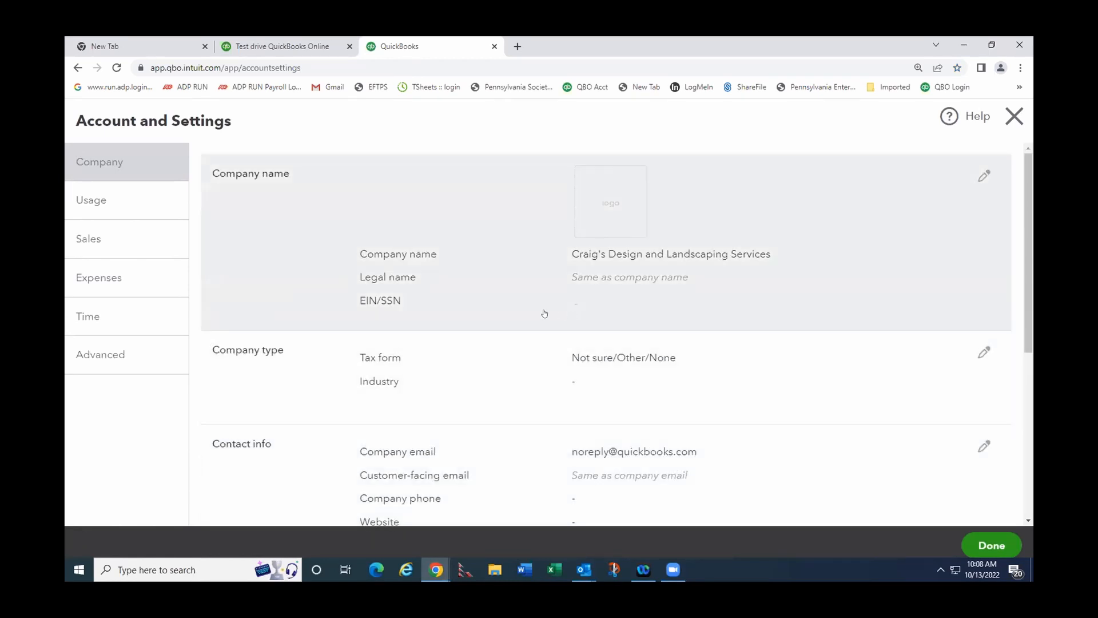
{"action": "left_click", "coordinate": [116, 207]}
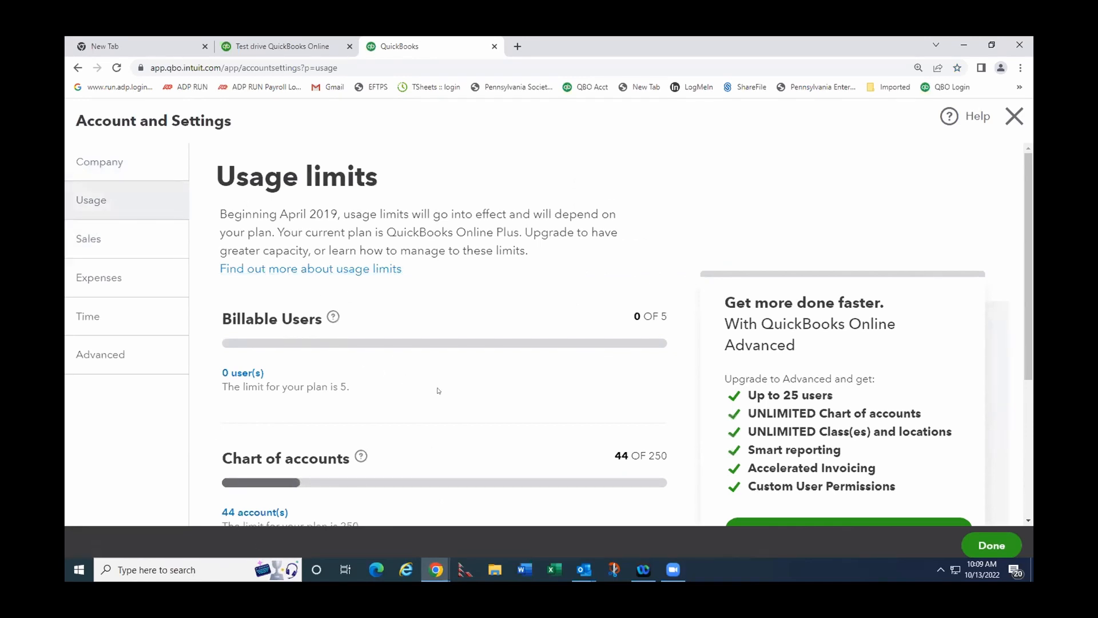
{"action": "scroll", "coordinate": [438, 390], "scroll_direction": "down", "scroll_amount": 4}
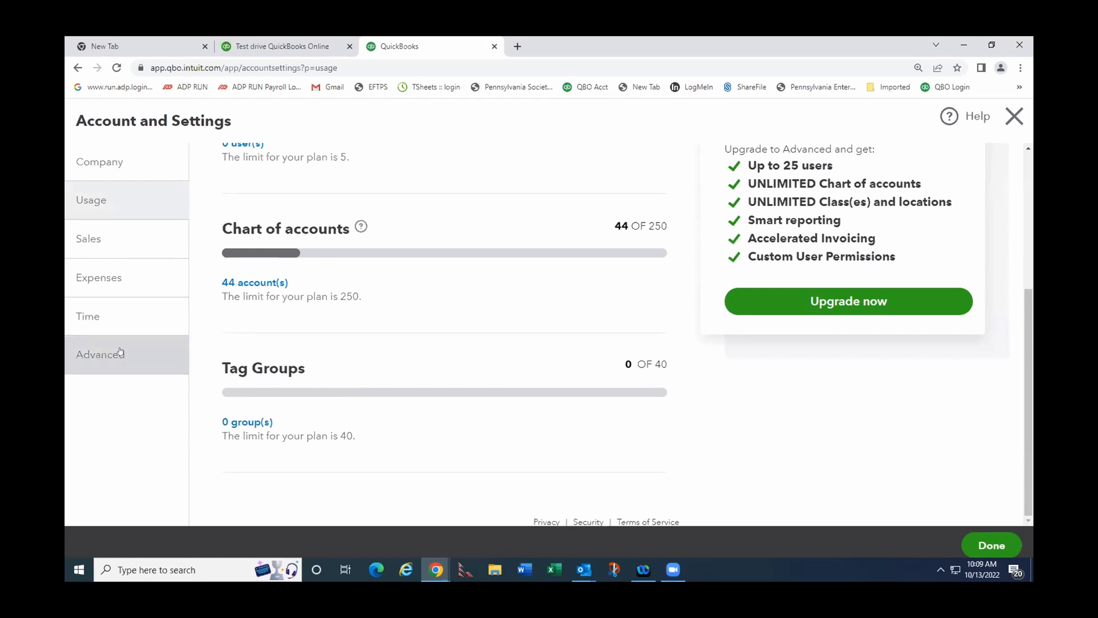
Review the sales settings, from sales form content and products to late fees, reminders, online delivery and statements.
{"action": "left_click", "coordinate": [109, 248]}
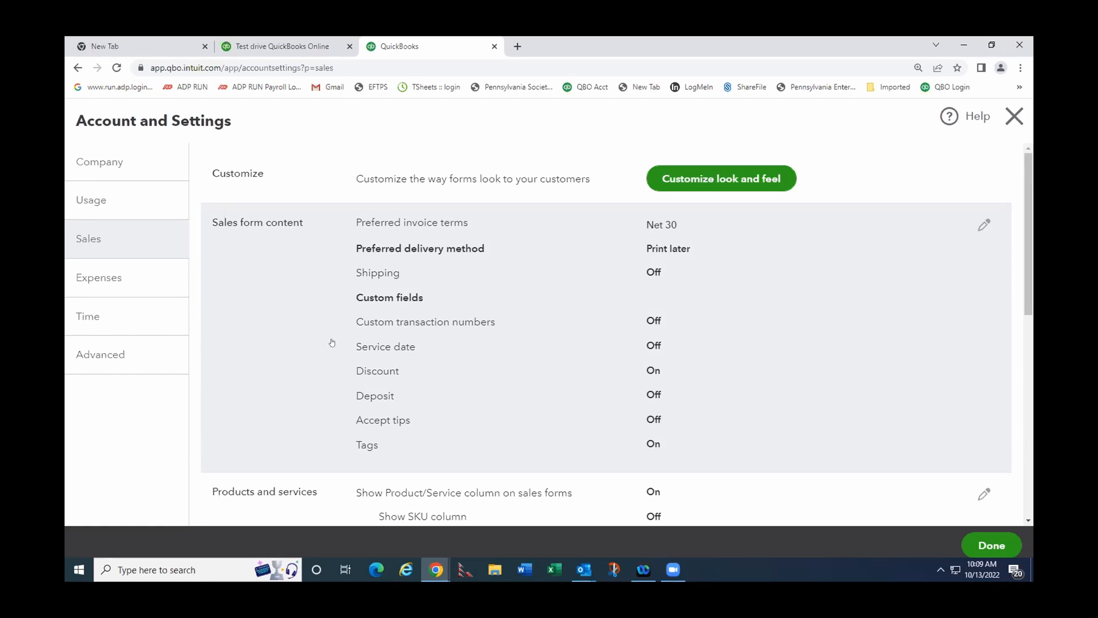
{"action": "scroll", "coordinate": [319, 320], "scroll_direction": "down", "scroll_amount": 1}
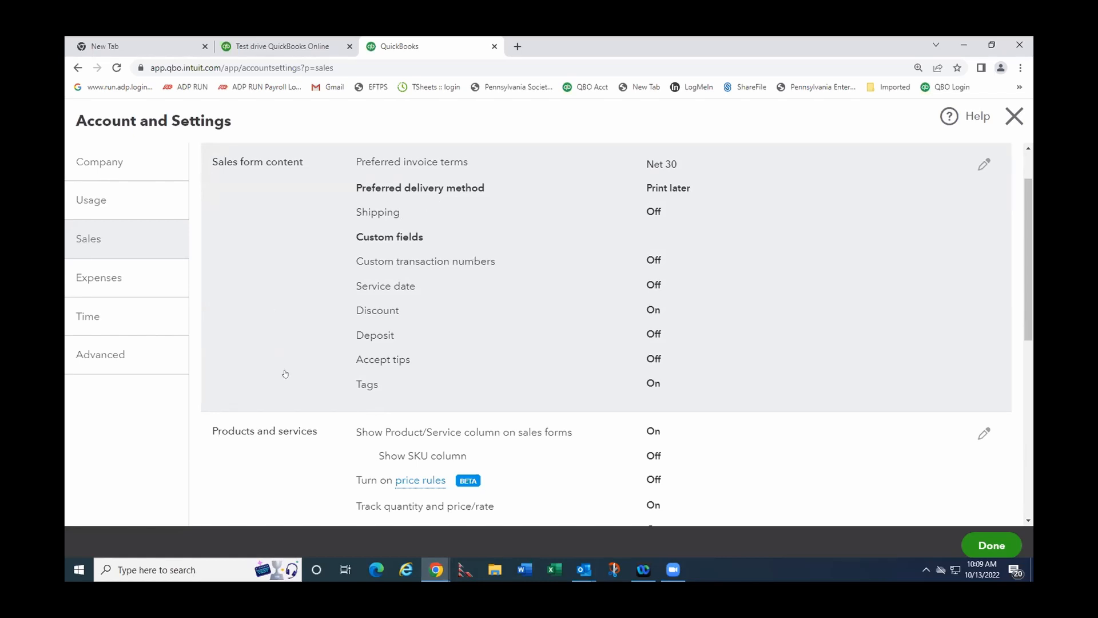
{"action": "scroll", "coordinate": [285, 373], "scroll_direction": "down", "scroll_amount": 1}
{"action": "scroll", "coordinate": [286, 373], "scroll_direction": "down", "scroll_amount": 1}
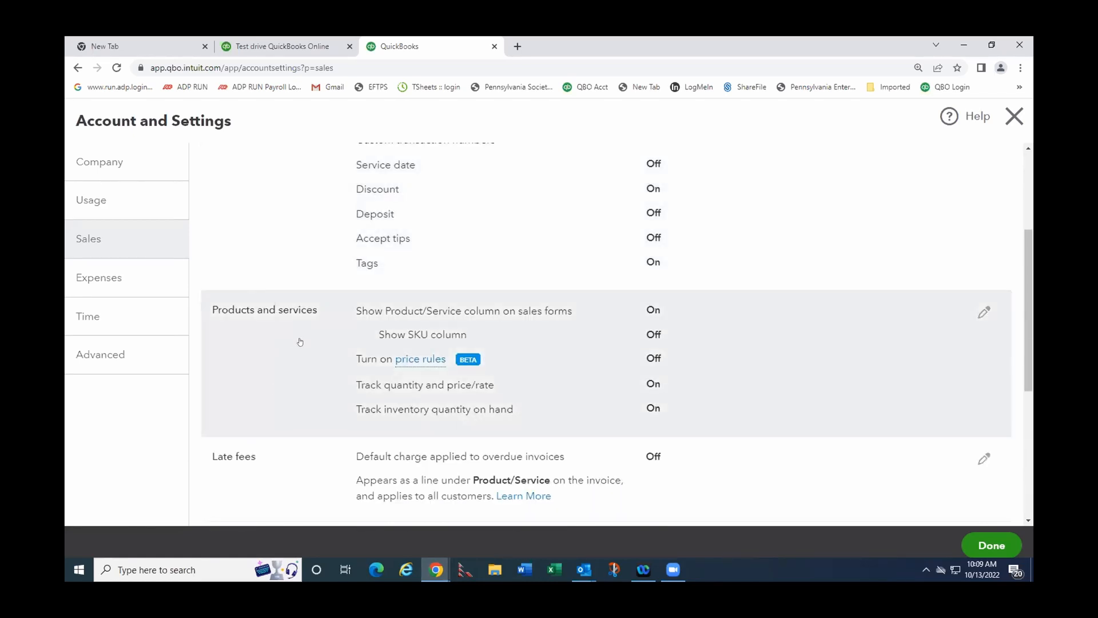
{"action": "scroll", "coordinate": [300, 342], "scroll_direction": "down", "scroll_amount": 3}
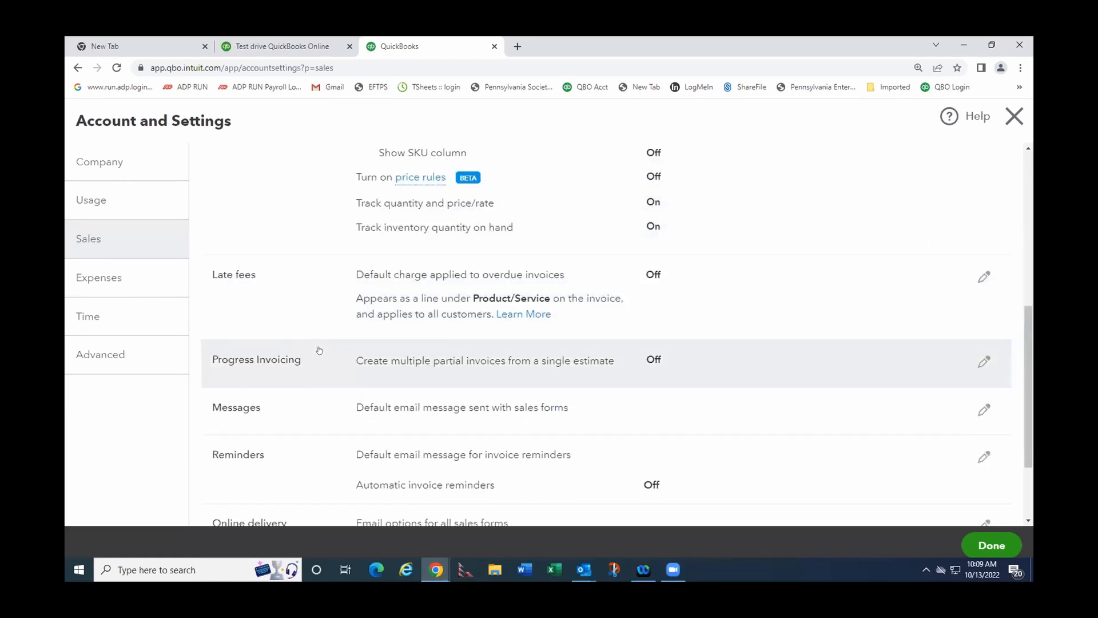
{"action": "scroll", "coordinate": [282, 429], "scroll_direction": "down", "scroll_amount": 2}
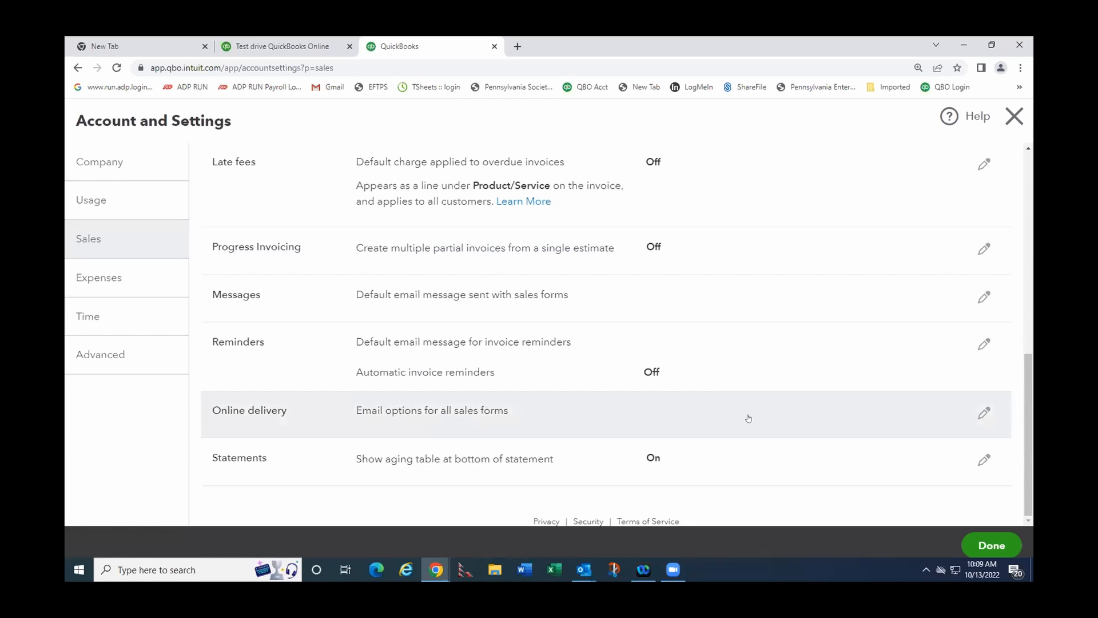
{"action": "scroll", "coordinate": [748, 417], "scroll_direction": "up", "scroll_amount": 8}
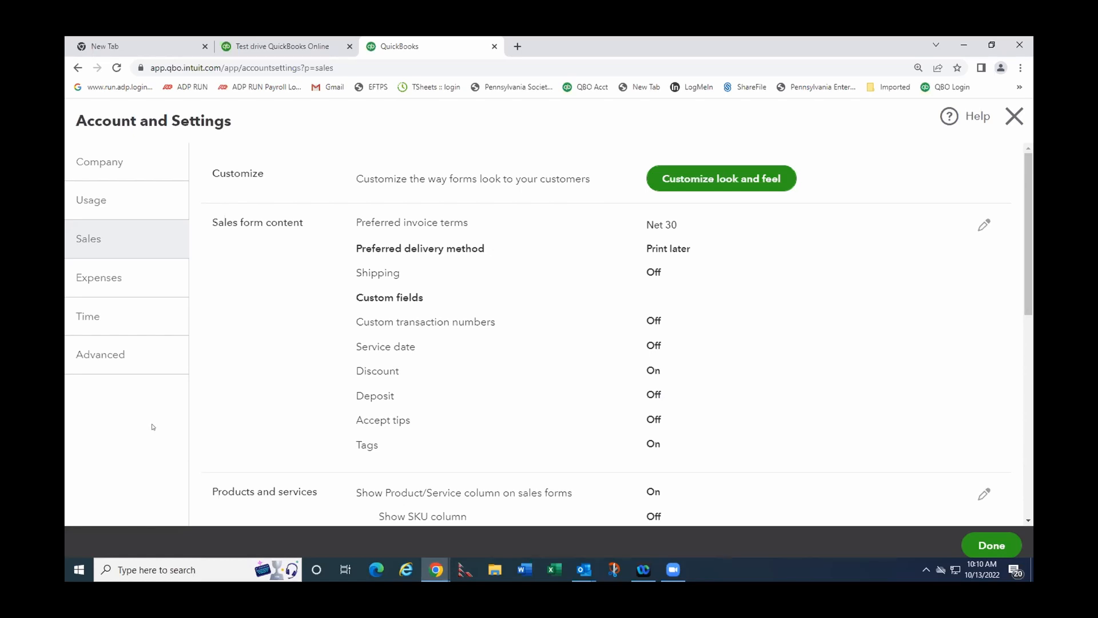
Review the expenses settings and the time tracking settings for the work week and timesheets.
{"action": "left_click", "coordinate": [99, 278]}
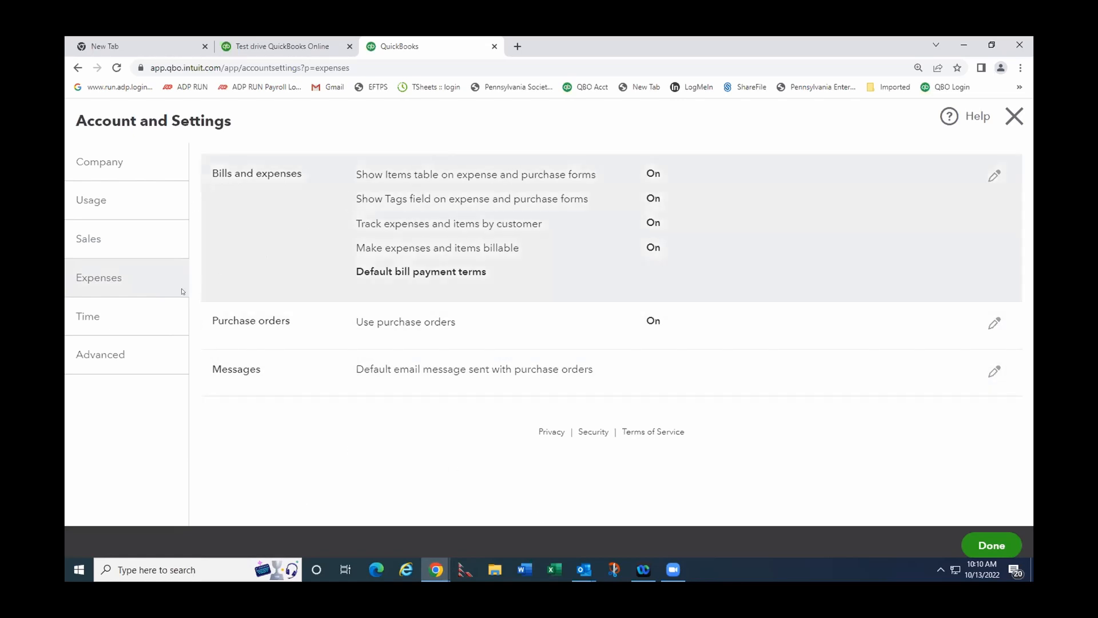
{"action": "left_click", "coordinate": [110, 320]}
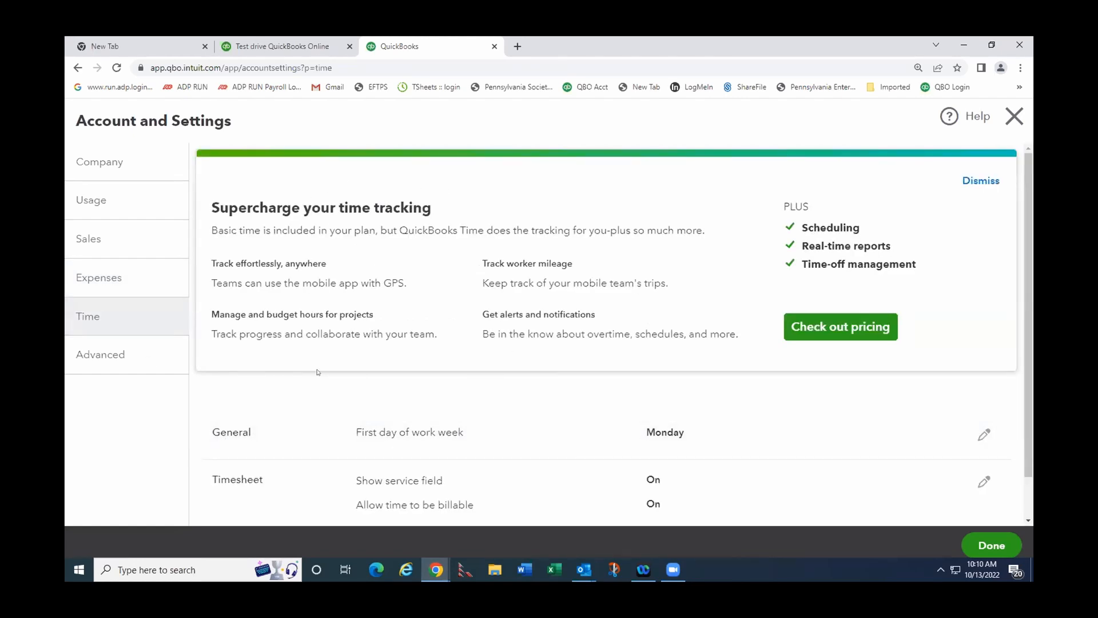
{"action": "scroll", "coordinate": [318, 372], "scroll_direction": "down", "scroll_amount": 1}
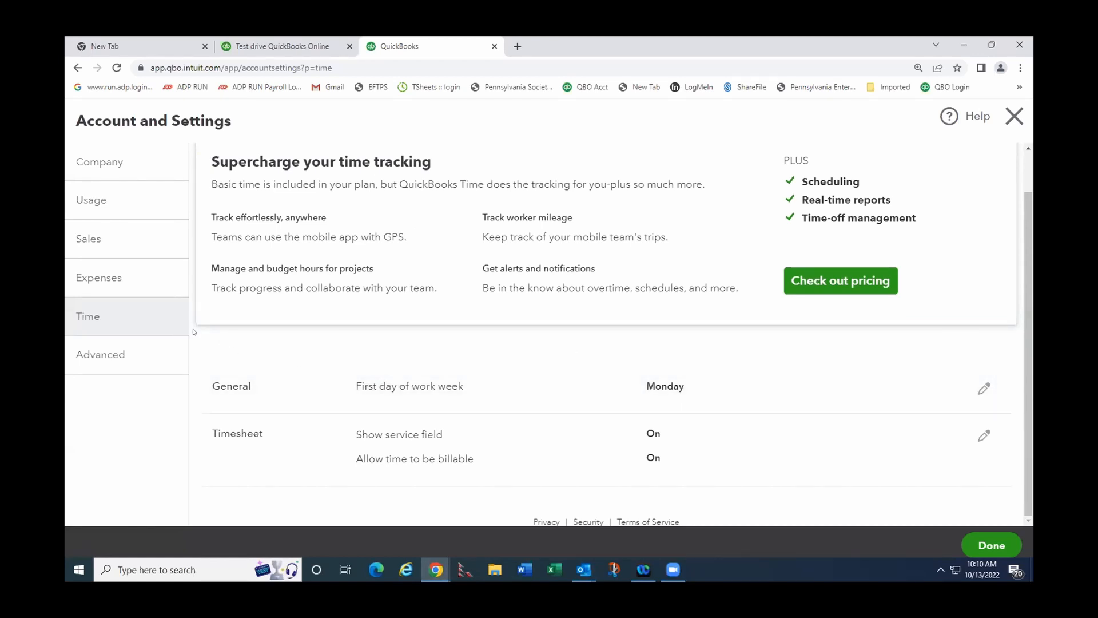
Examine the advanced settings, from accounting and chart of accounts to automation, currency and other preferences, and close the account settings.
{"action": "left_click", "coordinate": [90, 355]}
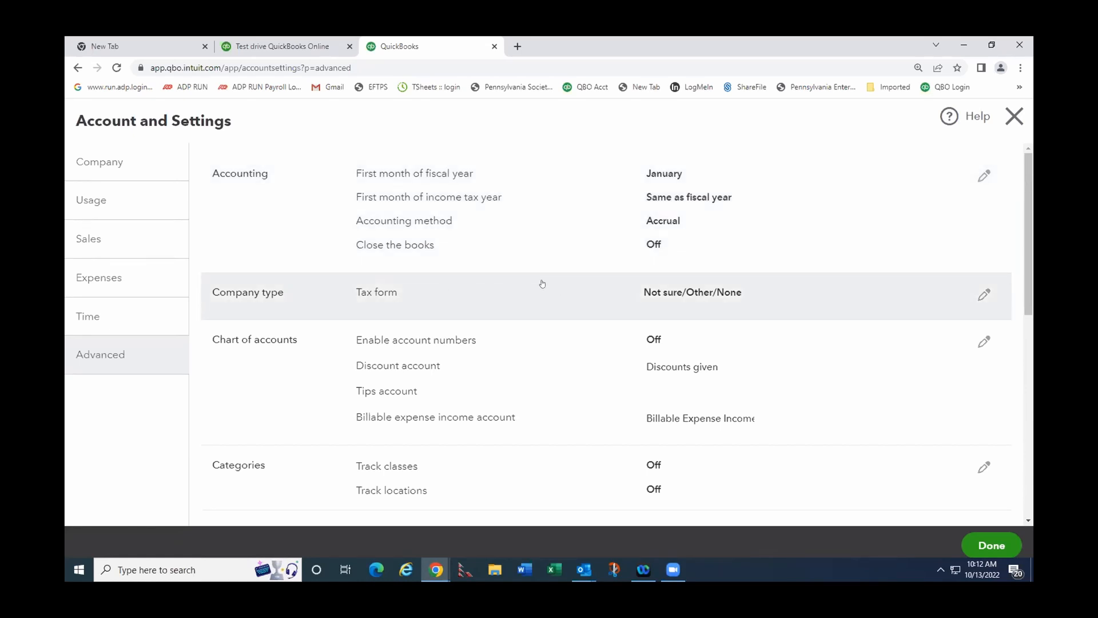
{"action": "scroll", "coordinate": [539, 286], "scroll_direction": "down", "scroll_amount": 1}
{"action": "scroll", "coordinate": [550, 196], "scroll_direction": "up", "scroll_amount": 1}
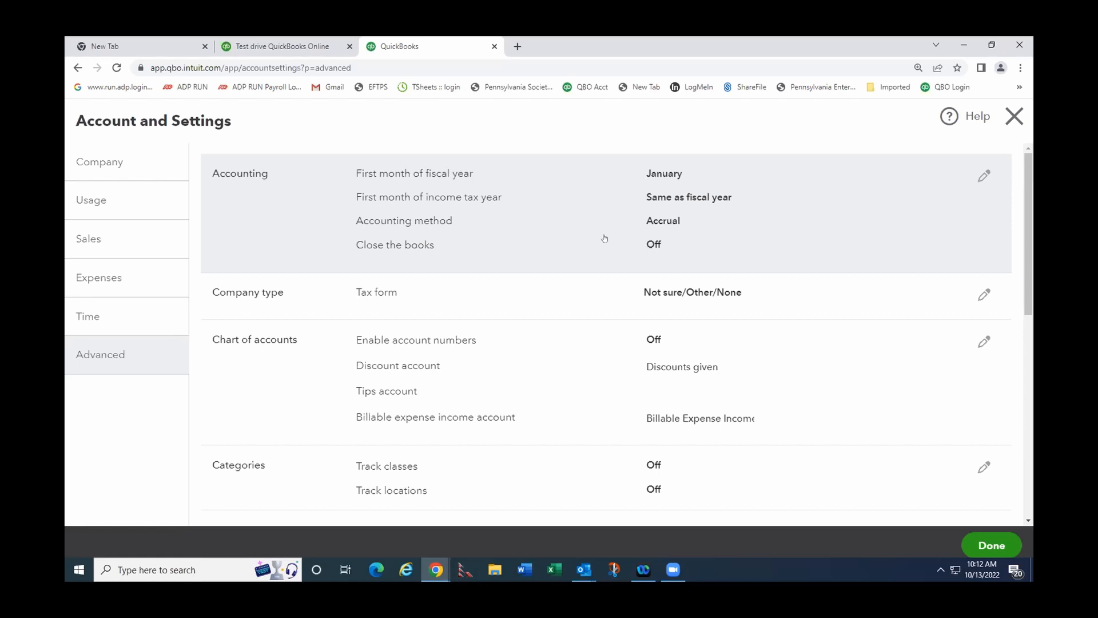
{"action": "scroll", "coordinate": [594, 297], "scroll_direction": "down", "scroll_amount": 1}
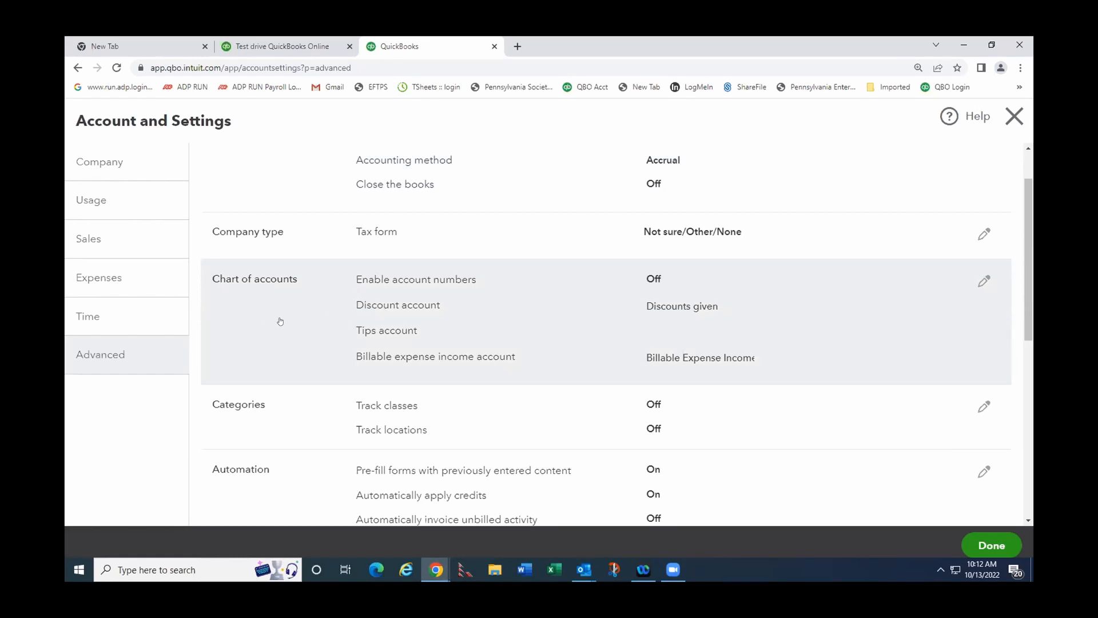
{"action": "scroll", "coordinate": [280, 320], "scroll_direction": "down", "scroll_amount": 1}
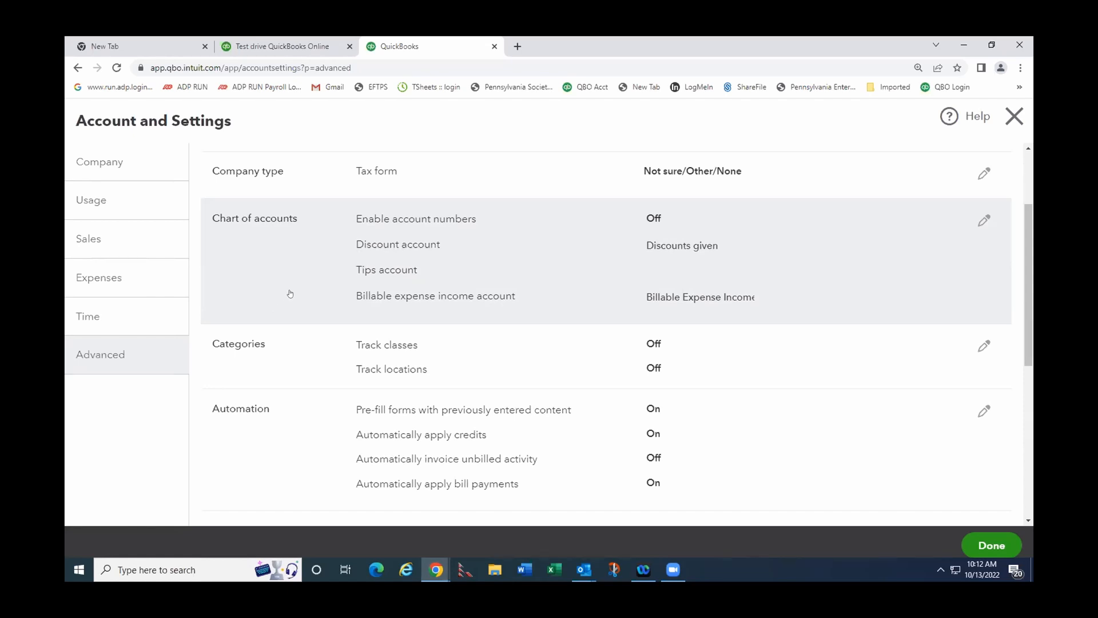
{"action": "scroll", "coordinate": [289, 292], "scroll_direction": "up", "scroll_amount": 1}
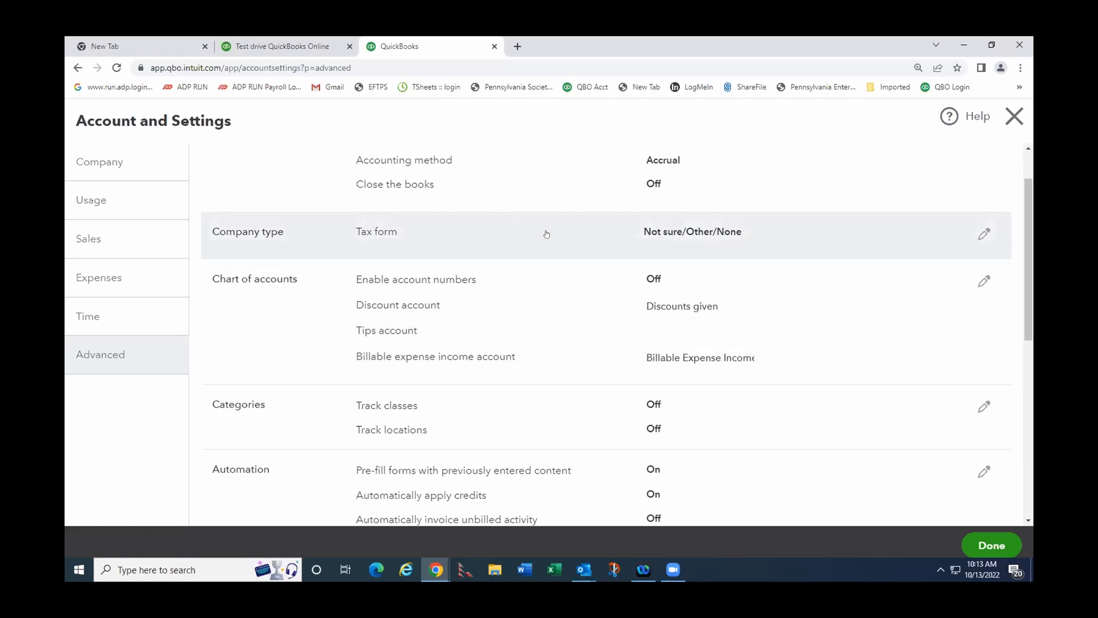
{"action": "scroll", "coordinate": [282, 313], "scroll_direction": "down", "scroll_amount": 1}
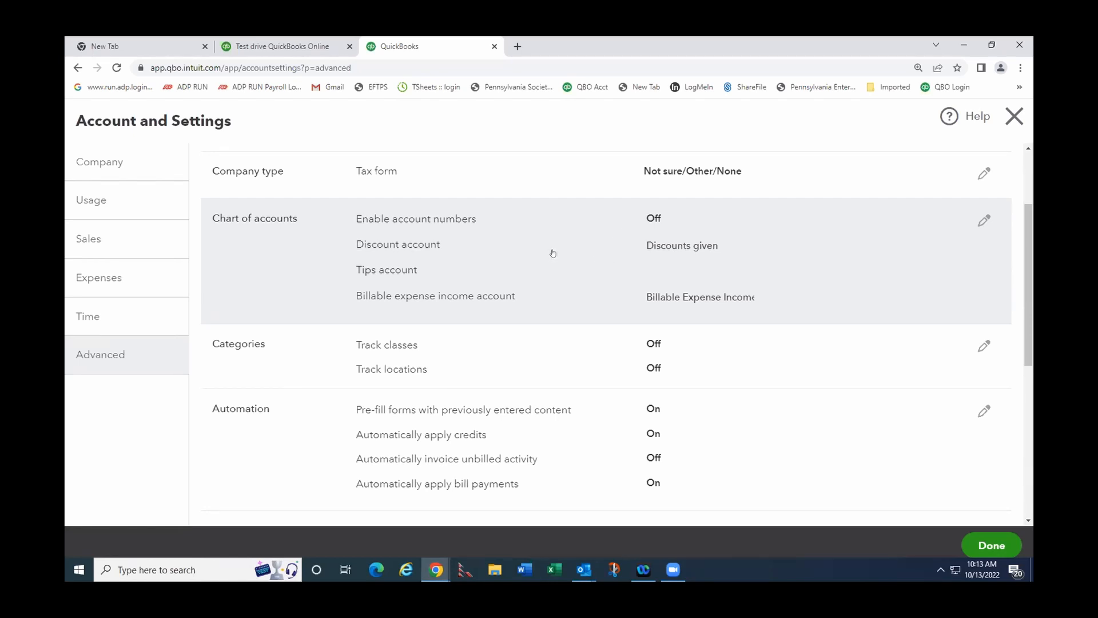
{"action": "scroll", "coordinate": [309, 314], "scroll_direction": "down", "scroll_amount": 1}
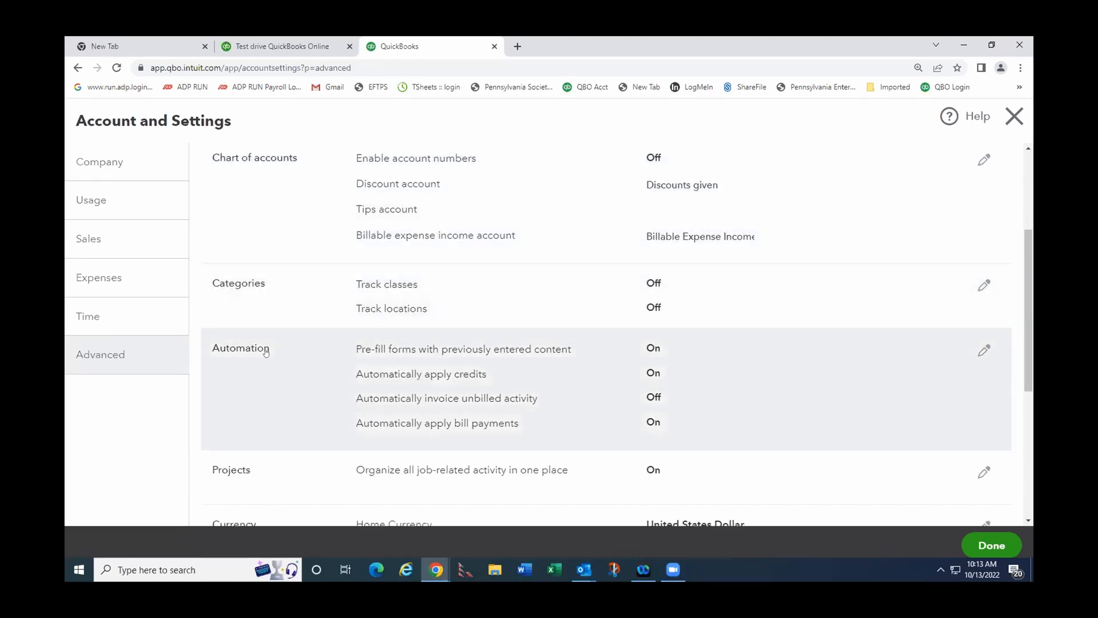
{"action": "scroll", "coordinate": [294, 341], "scroll_direction": "down", "scroll_amount": 2}
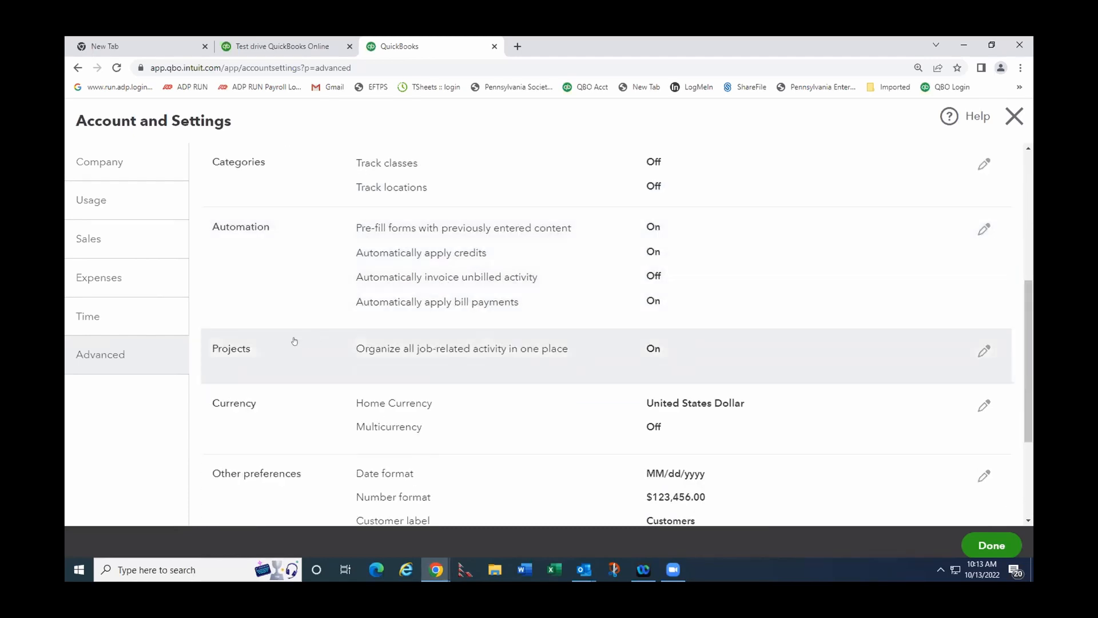
{"action": "scroll", "coordinate": [292, 312], "scroll_direction": "down", "scroll_amount": 2}
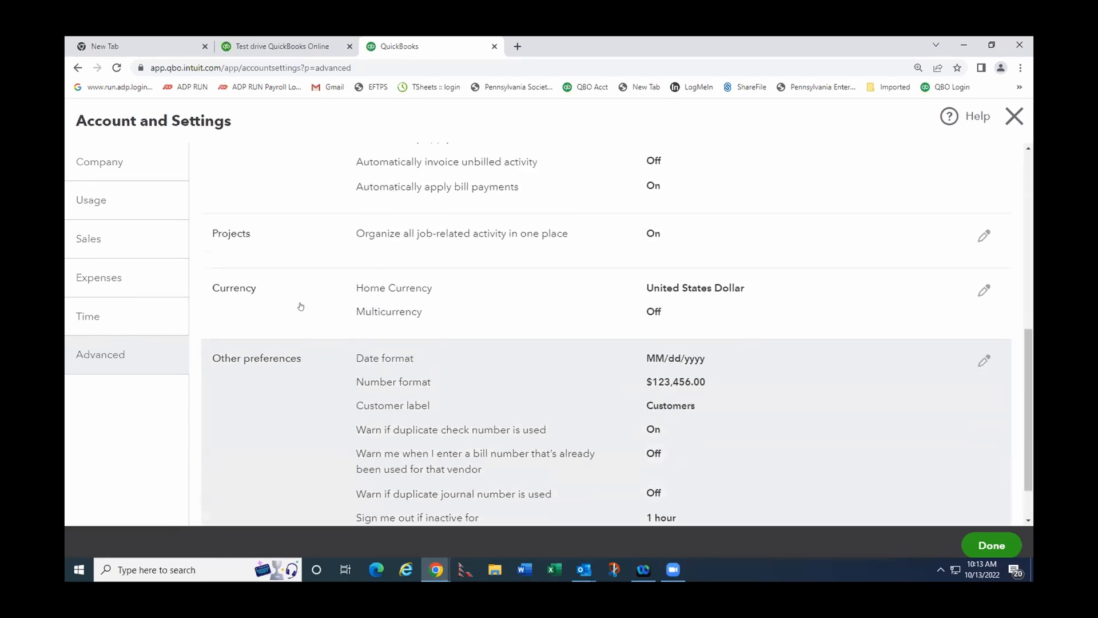
{"action": "scroll", "coordinate": [410, 323], "scroll_direction": "down", "scroll_amount": 1}
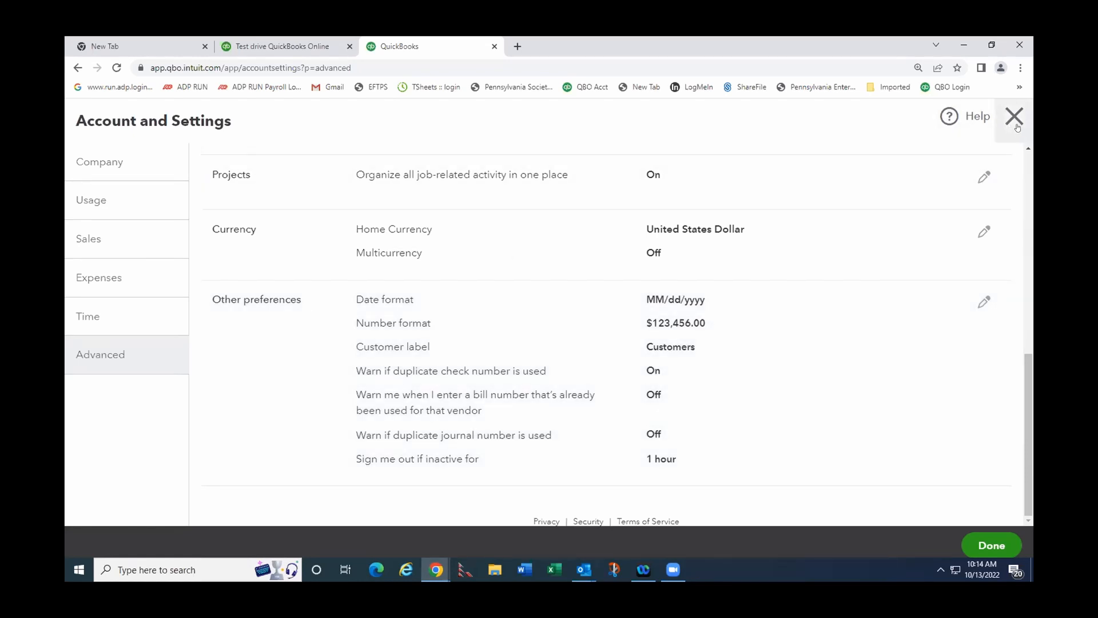
{"action": "left_click", "coordinate": [1016, 124]}
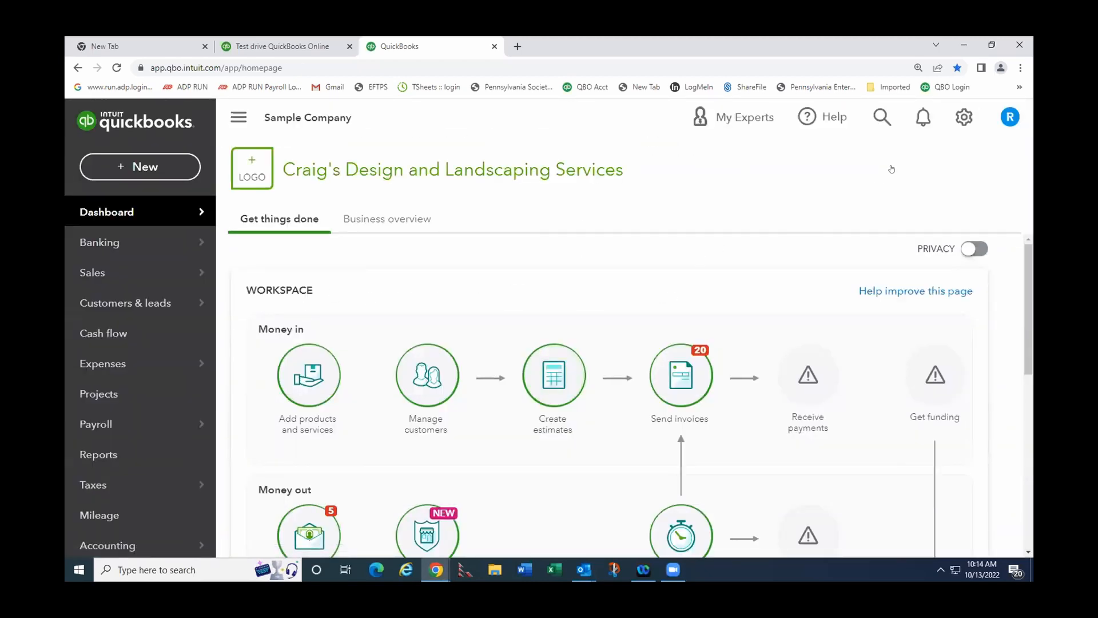
Open user management and view the accounting firms page, returning to the users list.
{"action": "left_click", "coordinate": [958, 117]}
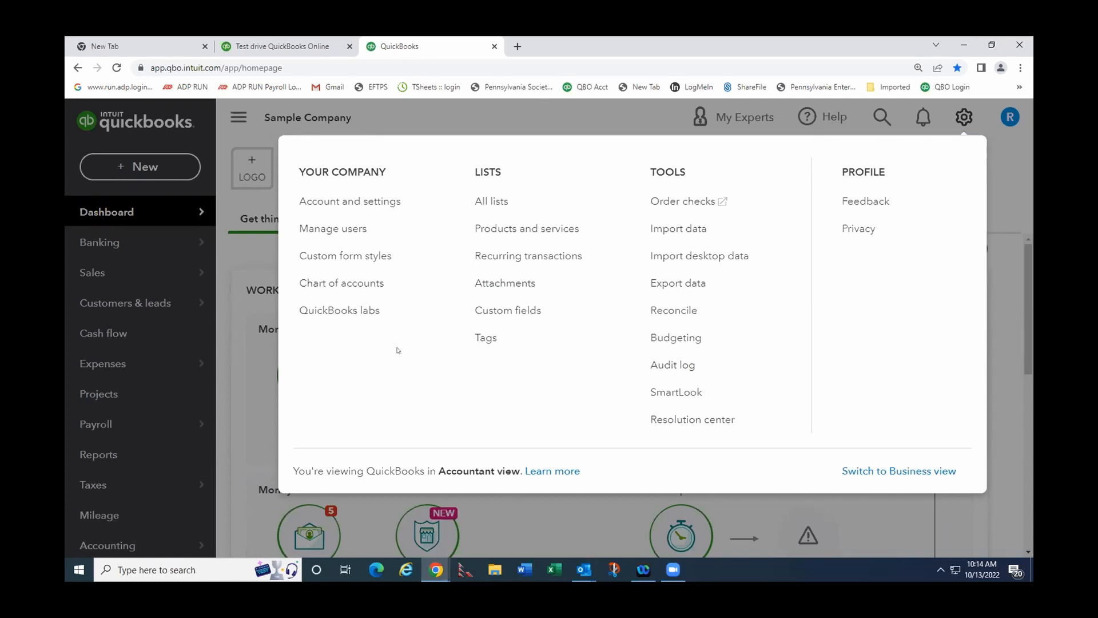
{"action": "left_click", "coordinate": [341, 230]}
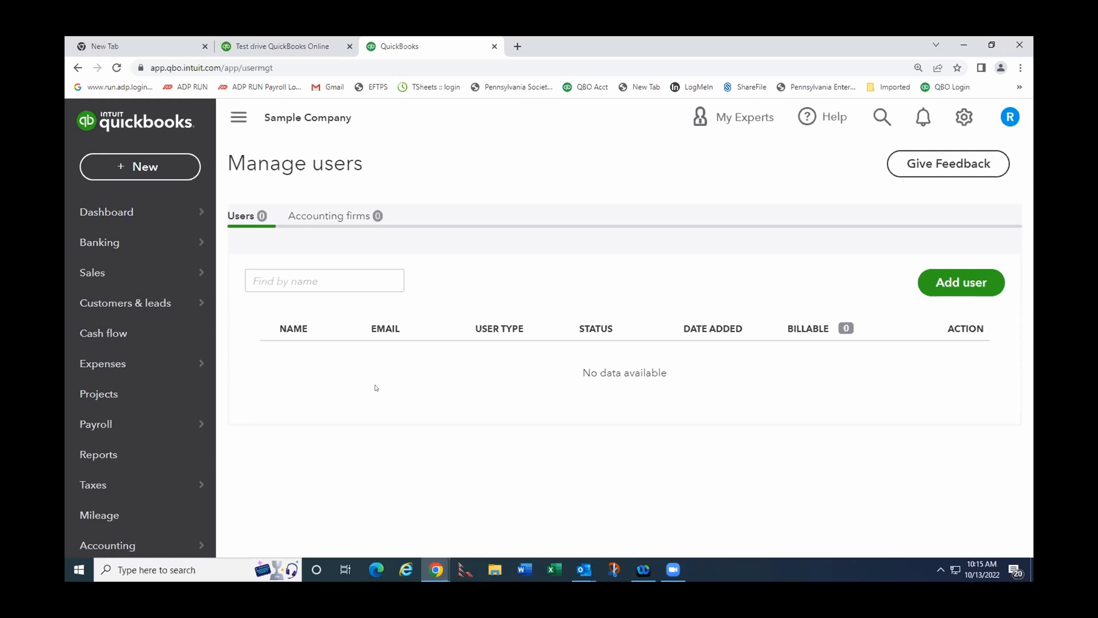
{"action": "left_click", "coordinate": [328, 216]}
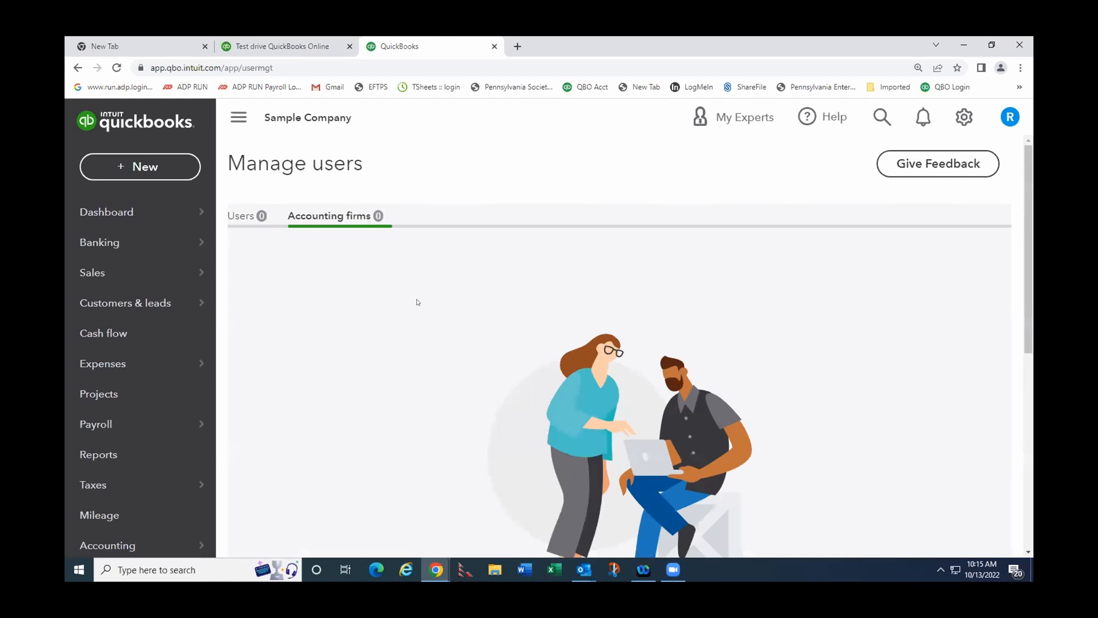
{"action": "scroll", "coordinate": [418, 300], "scroll_direction": "down", "scroll_amount": 2}
{"action": "scroll", "coordinate": [419, 296], "scroll_direction": "up", "scroll_amount": 2}
{"action": "left_click", "coordinate": [233, 216]}
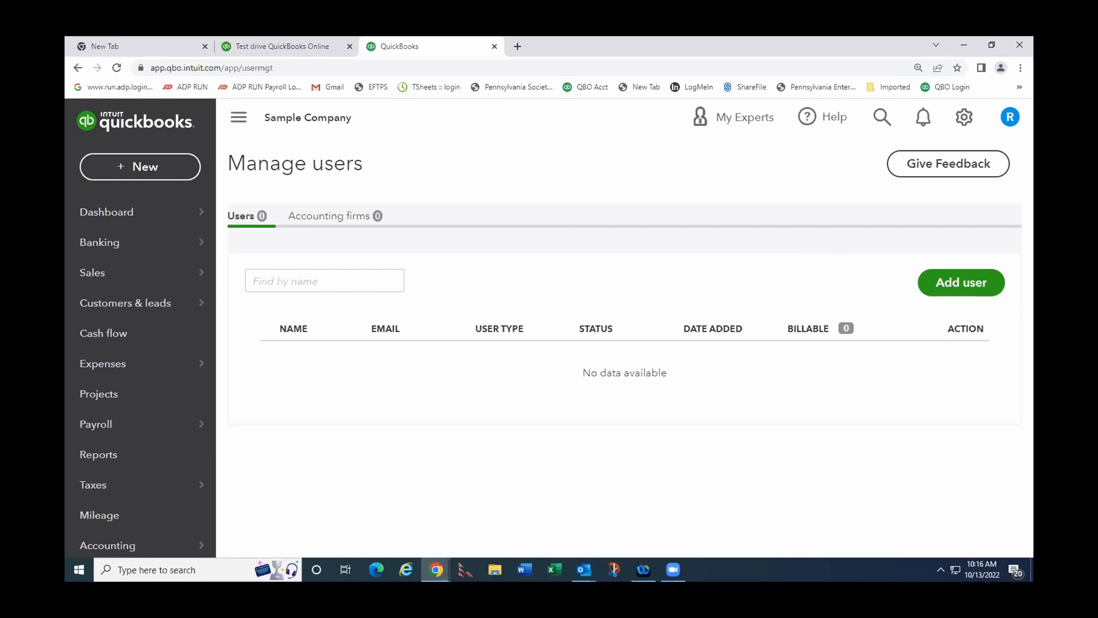
Open the sample company's chart of accounts and view the account list and the import option for new accounts.
{"action": "left_click", "coordinate": [964, 116]}
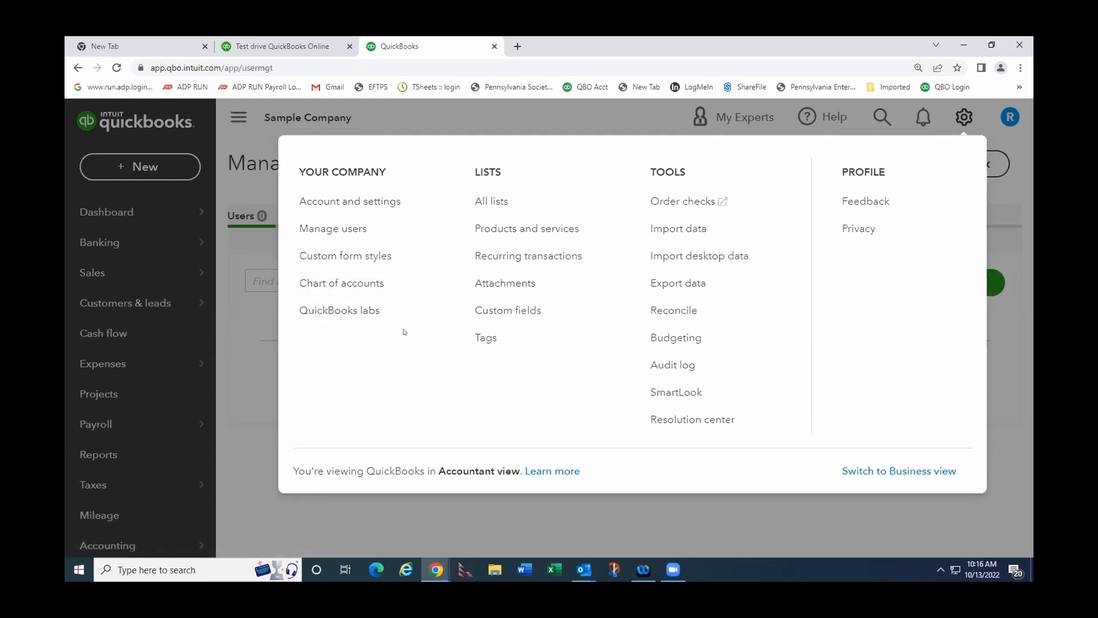
{"action": "left_click", "coordinate": [342, 283]}
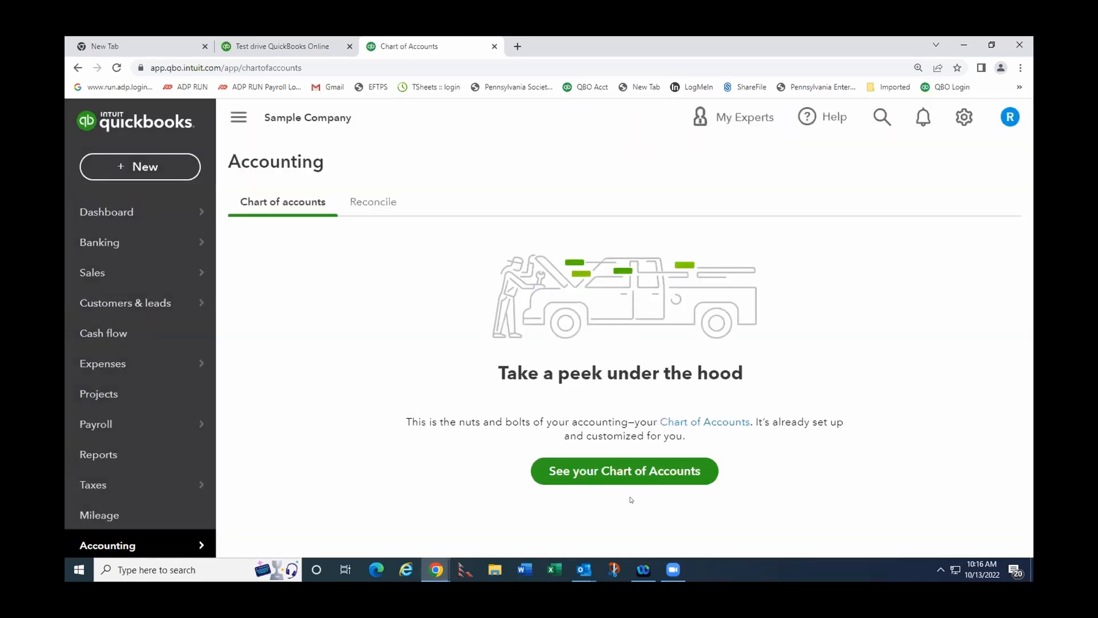
{"action": "left_click", "coordinate": [624, 472]}
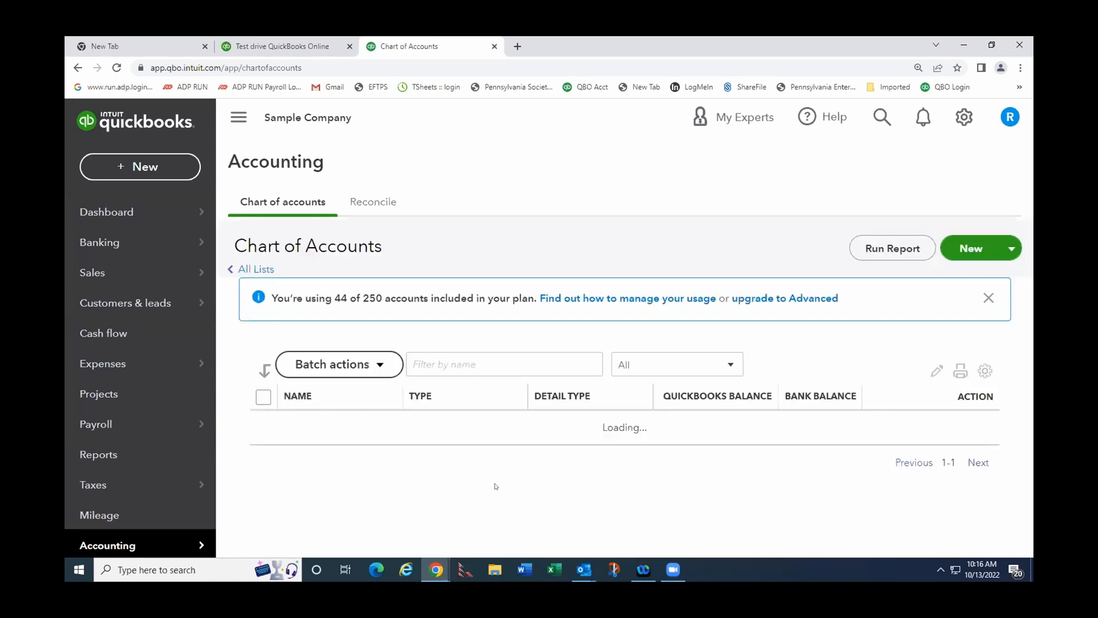
{"action": "scroll", "coordinate": [477, 399], "scroll_direction": "down", "scroll_amount": 1}
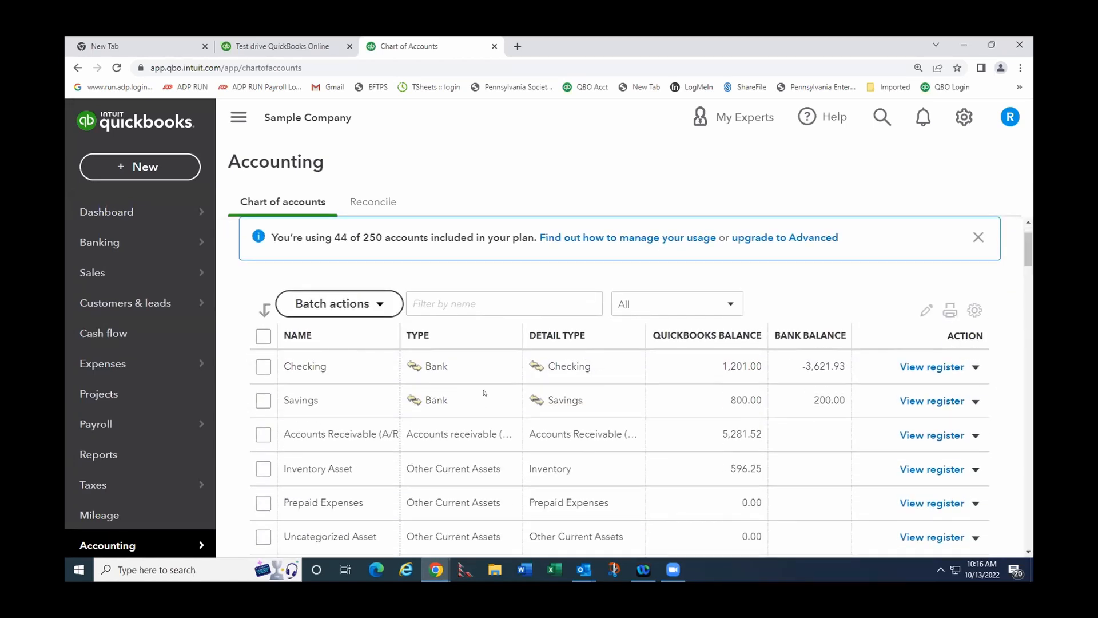
{"action": "scroll", "coordinate": [485, 392], "scroll_direction": "down", "scroll_amount": 1}
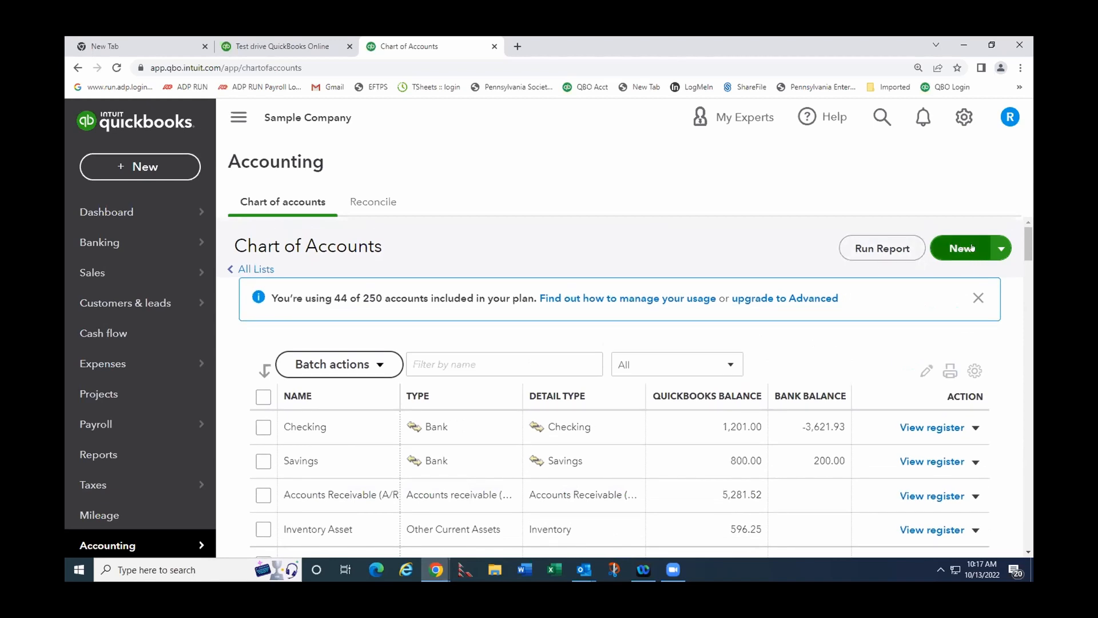
{"action": "left_click", "coordinate": [1001, 248]}
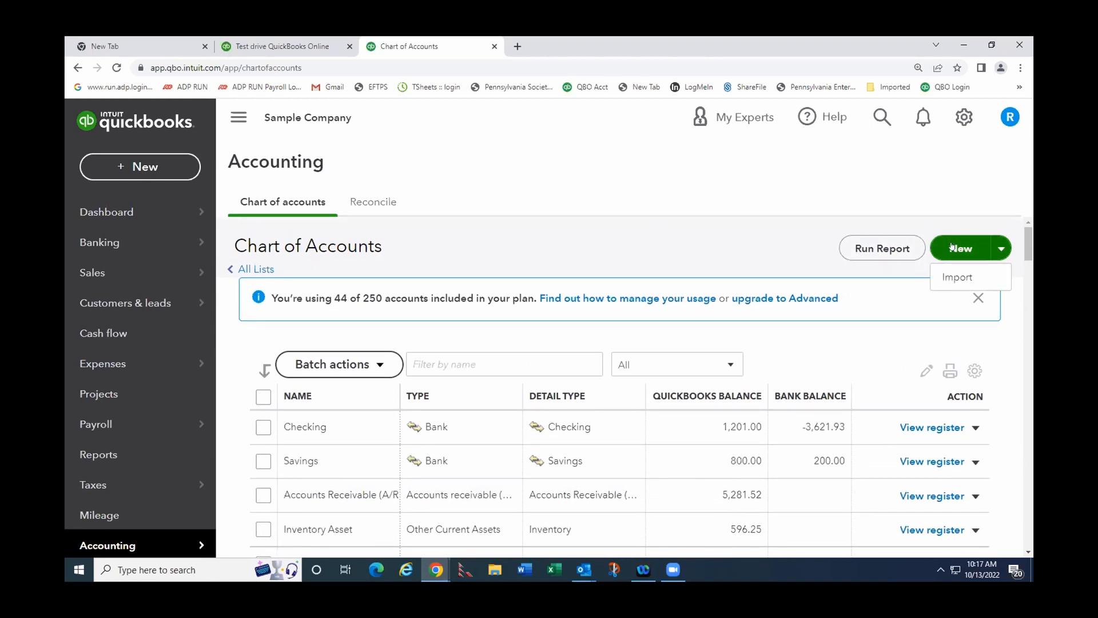
{"action": "left_click", "coordinate": [899, 272]}
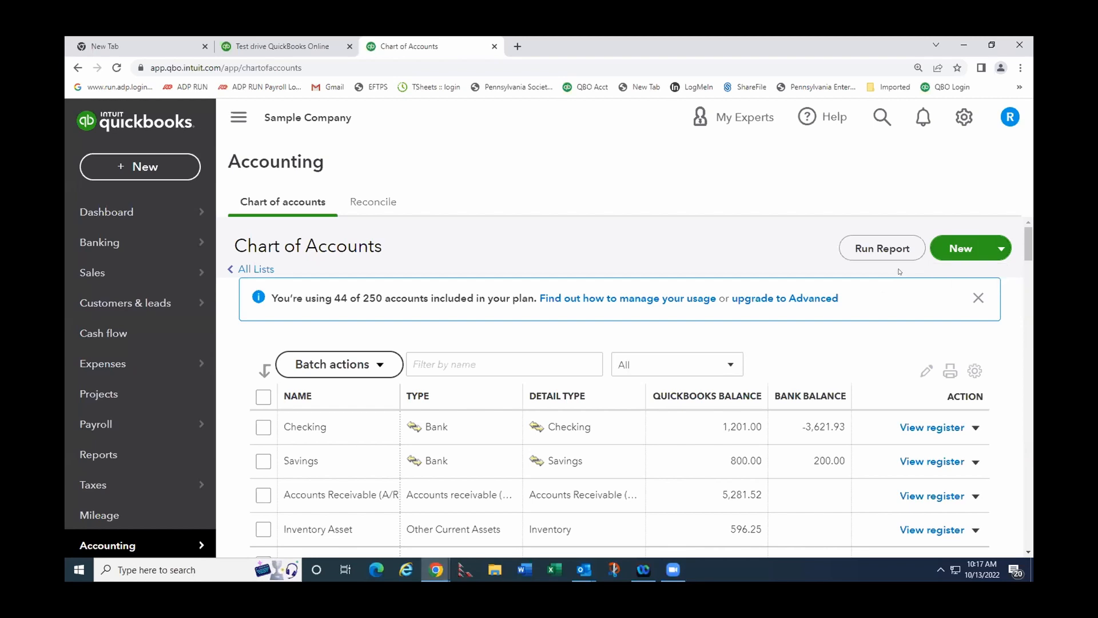
Start a new account of type Banks, saved under Bank Accounts, and view the tax form section choices.
{"action": "left_click", "coordinate": [953, 252]}
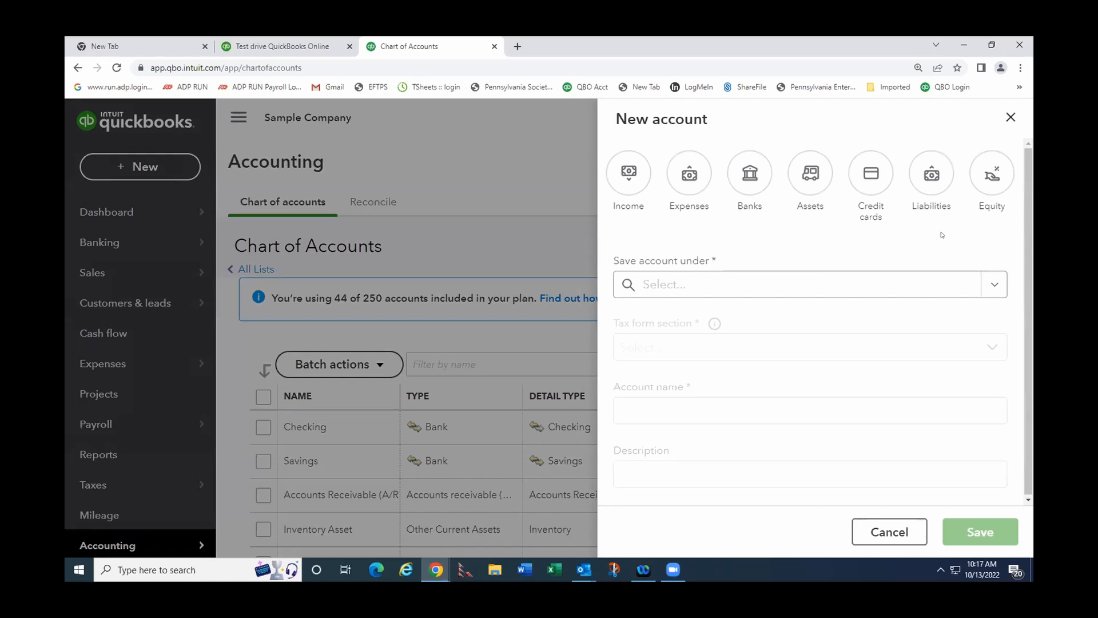
{"action": "left_click", "coordinate": [750, 187]}
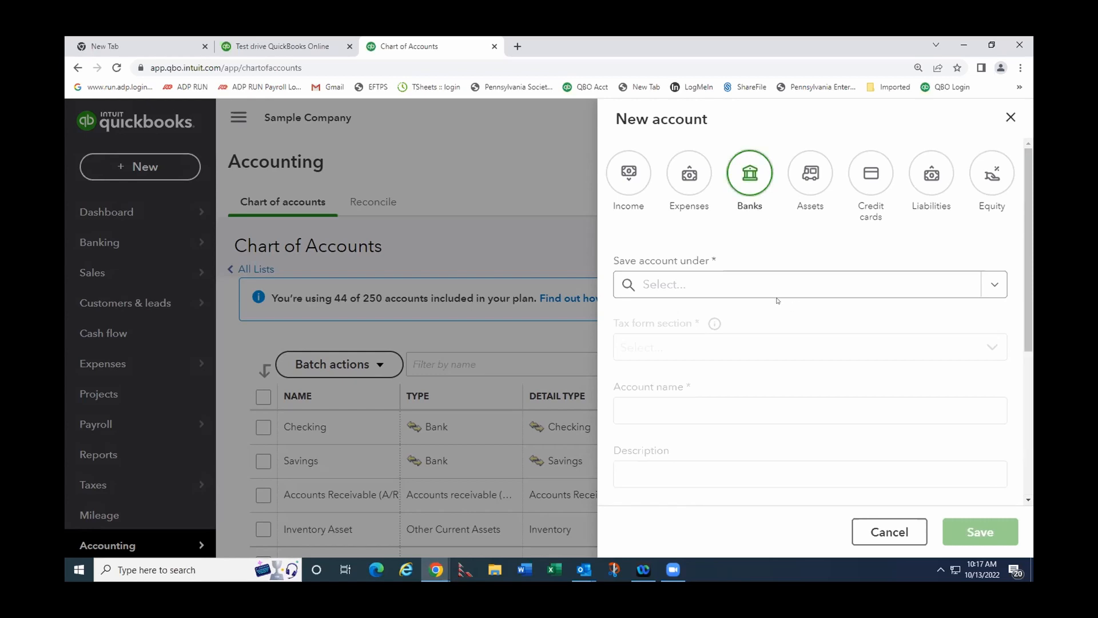
{"action": "left_click", "coordinate": [679, 286]}
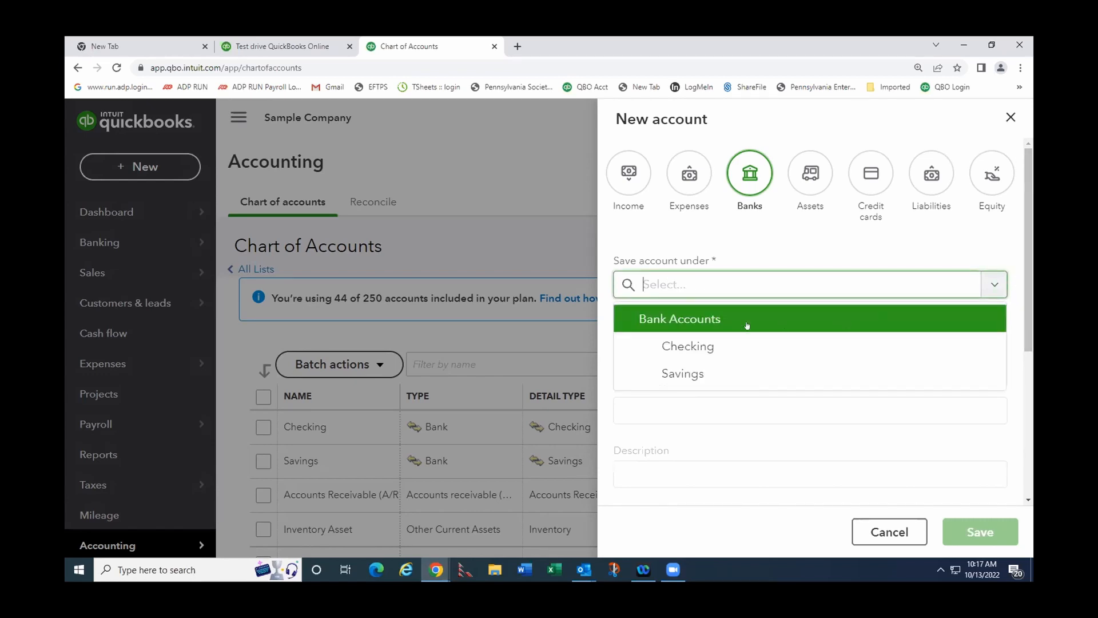
{"action": "left_click", "coordinate": [681, 319]}
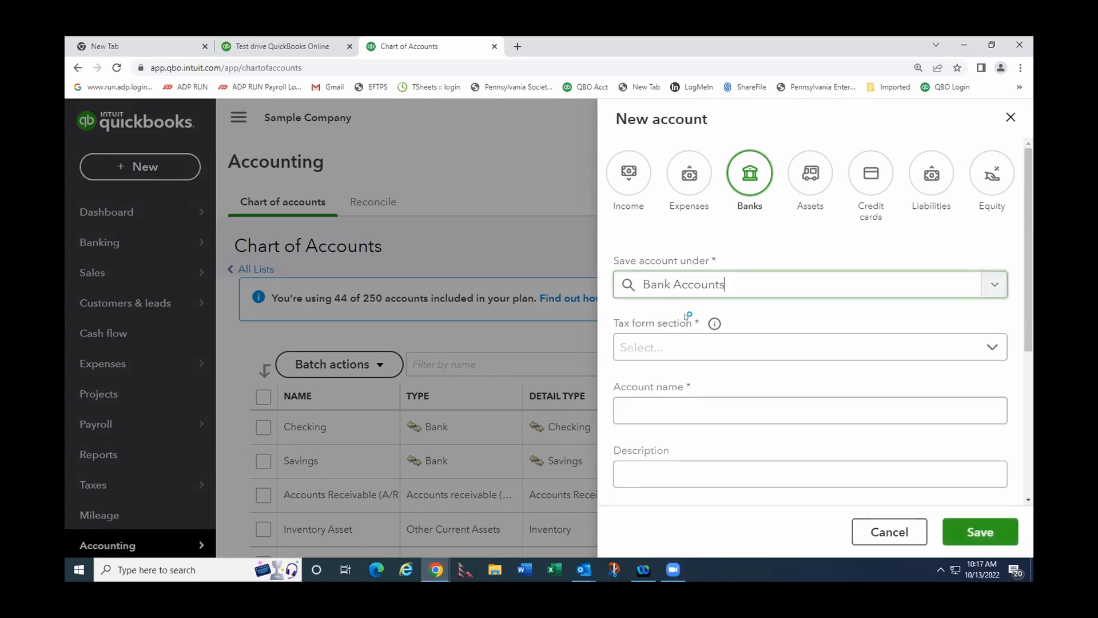
{"action": "left_click", "coordinate": [983, 346]}
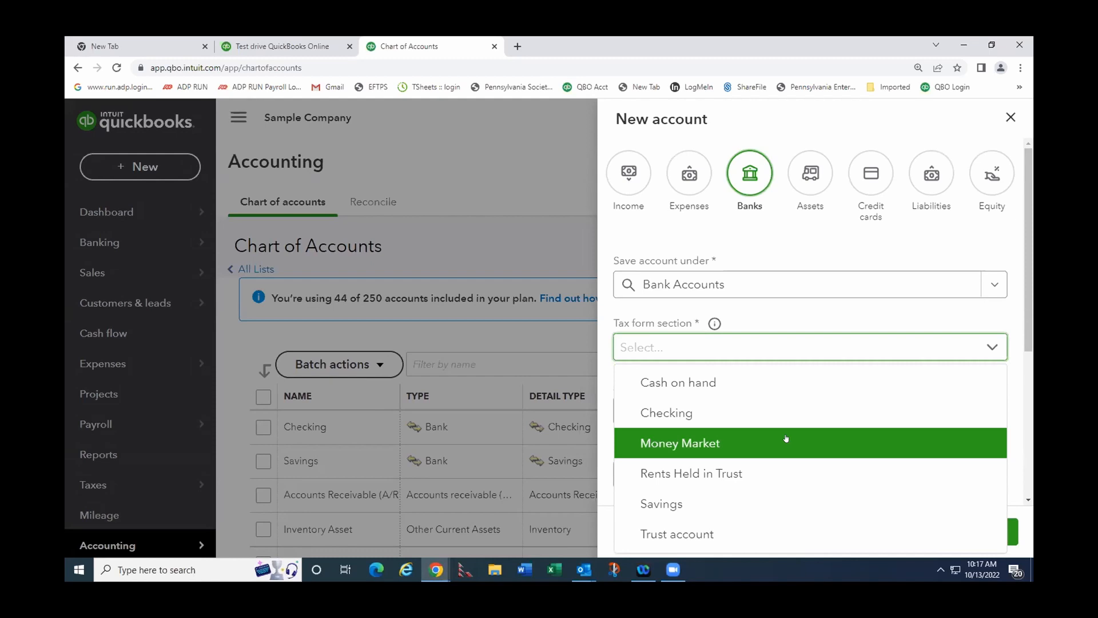
{"action": "left_click", "coordinate": [910, 306]}
Name the account "Payroll checking" followed by # and the account's last four digits, check the balance sheet preview and try to save.
{"action": "left_click", "coordinate": [707, 419]}
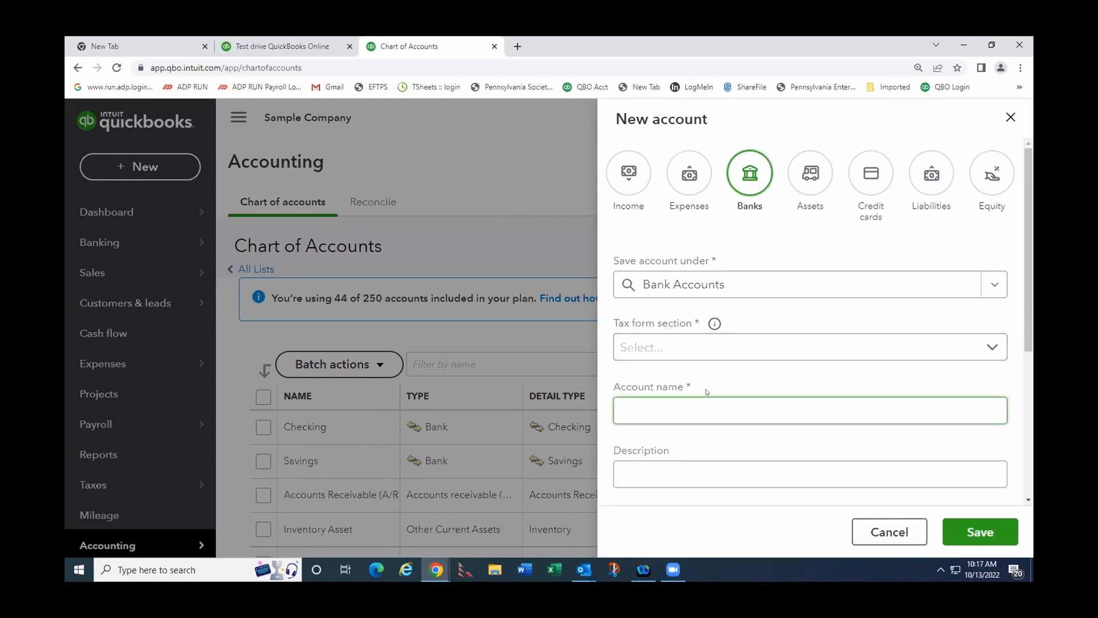
{"action": "type", "text": "Payroll checking"}
{"action": "type", "text": "#5647"}
{"action": "scroll", "coordinate": [805, 400], "scroll_direction": "down", "scroll_amount": 3}
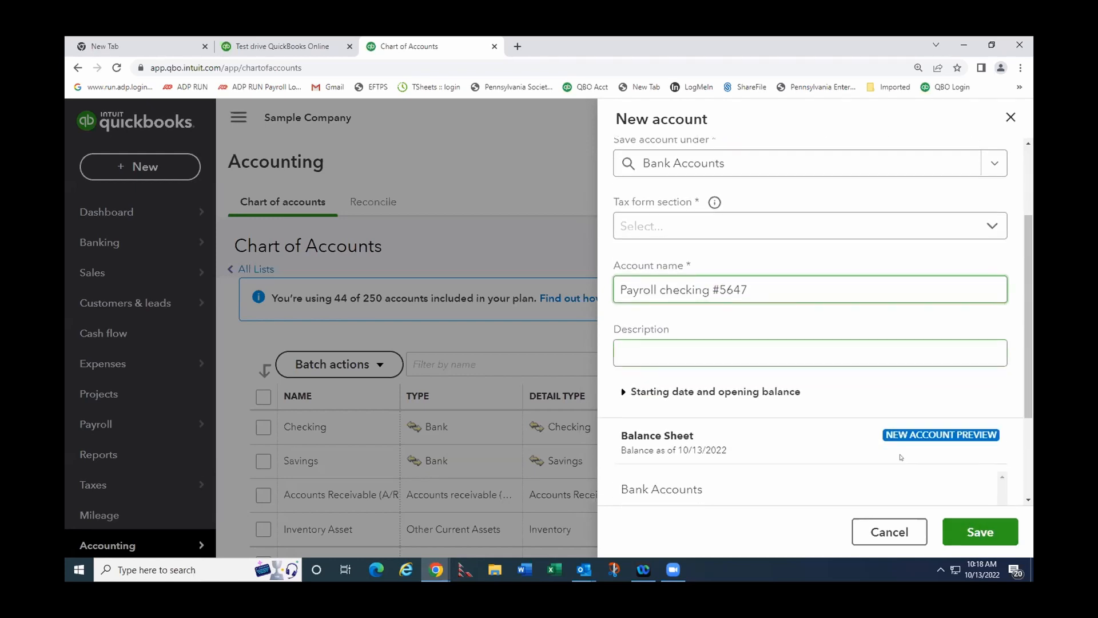
{"action": "key", "text": "Tab"}
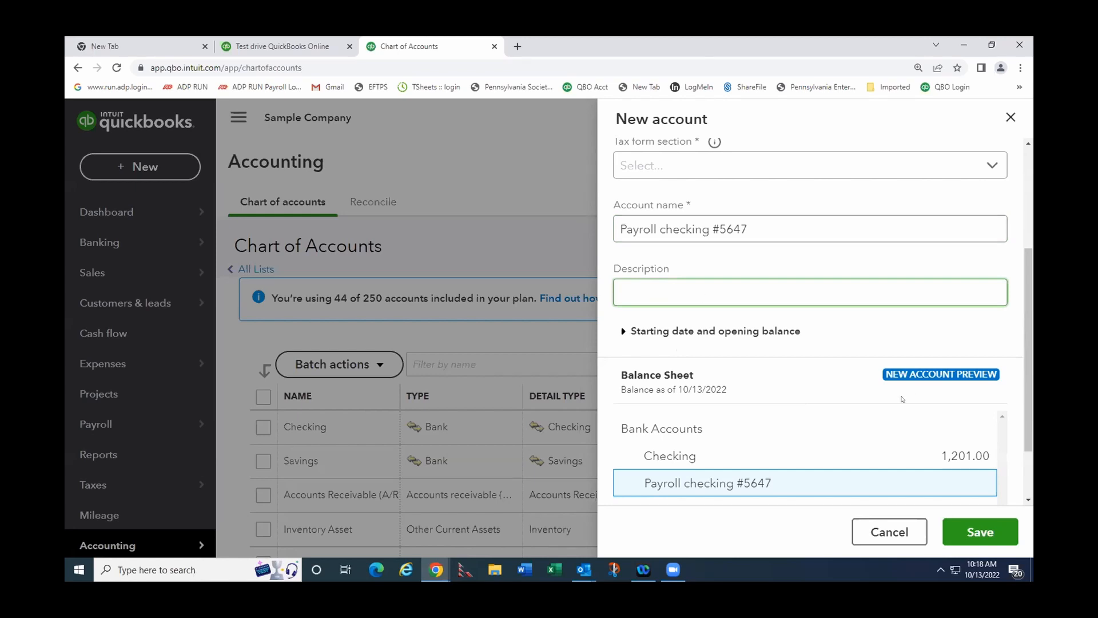
{"action": "scroll", "coordinate": [841, 400], "scroll_direction": "down", "scroll_amount": 1}
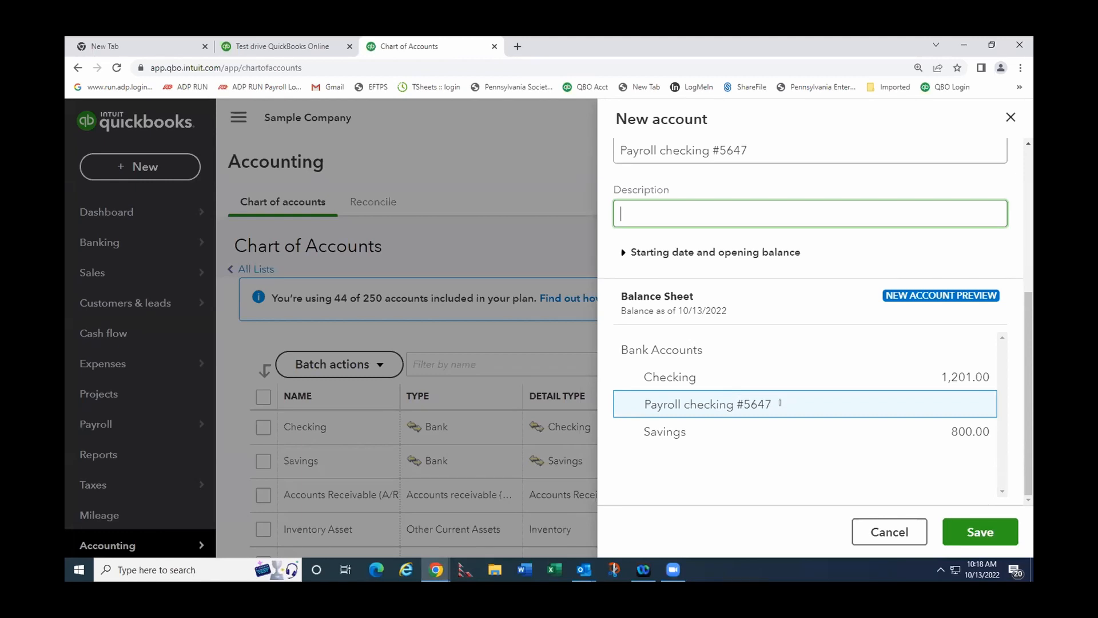
{"action": "left_click", "coordinate": [980, 533]}
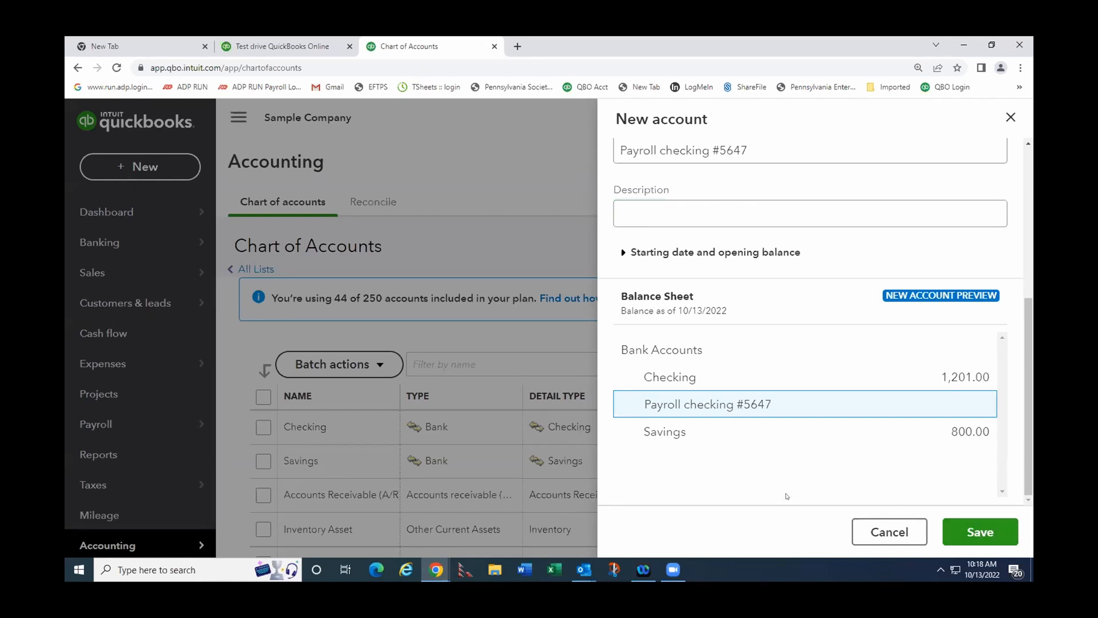
Set the new bank account's tax form section to Checking and save the account.
{"action": "scroll", "coordinate": [813, 479], "scroll_direction": "up", "scroll_amount": 5}
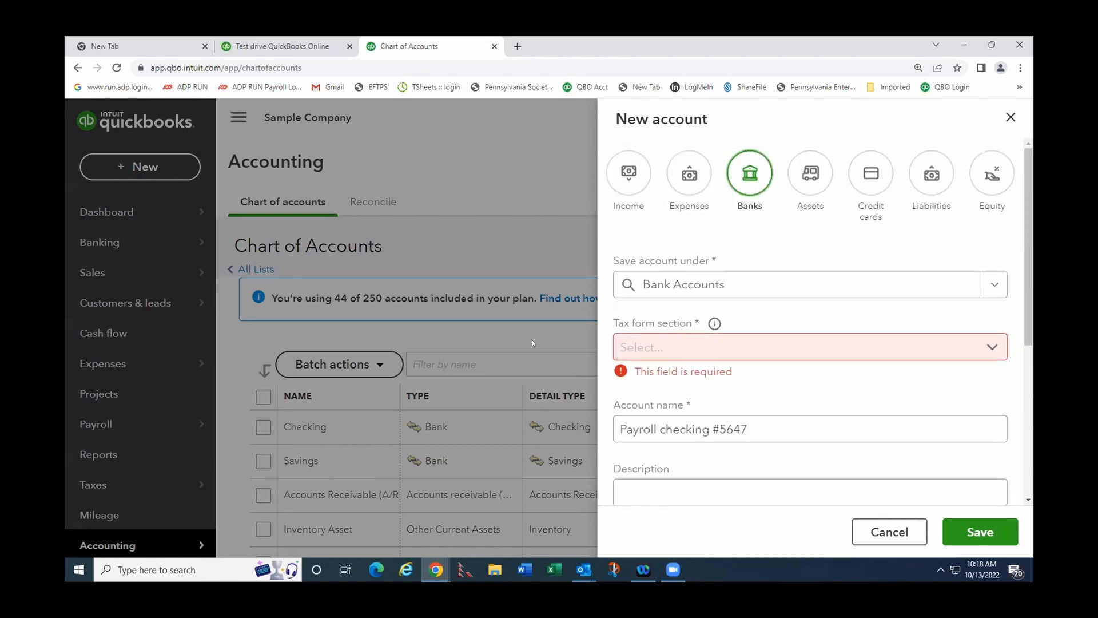
{"action": "left_click", "coordinate": [990, 345]}
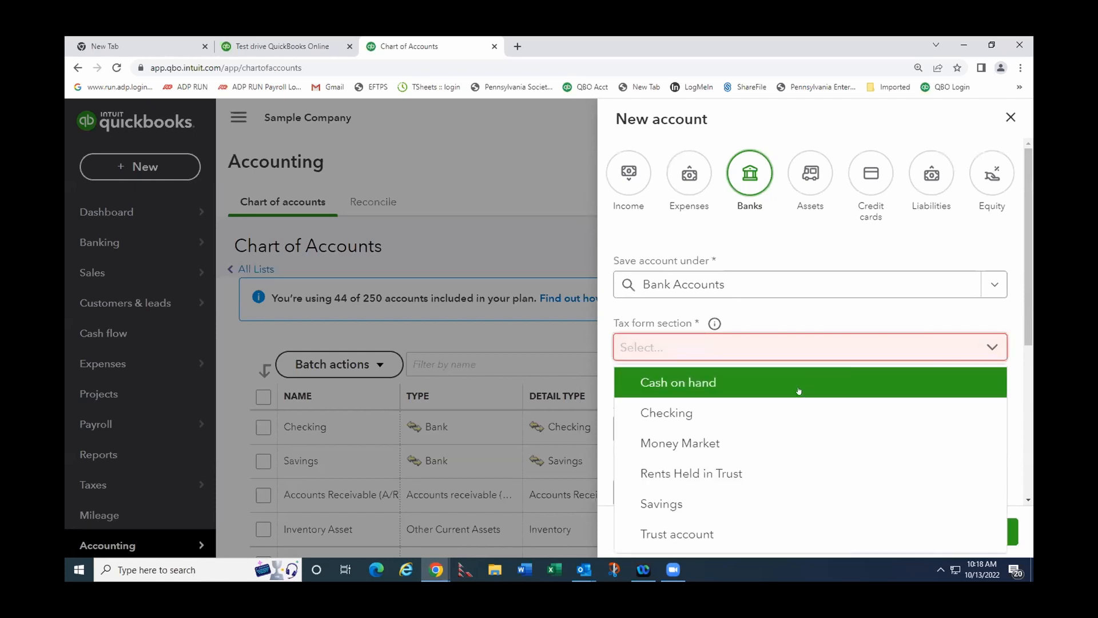
{"action": "left_click", "coordinate": [697, 414]}
{"action": "scroll", "coordinate": [835, 475], "scroll_direction": "down", "scroll_amount": 3}
{"action": "left_click", "coordinate": [981, 532]}
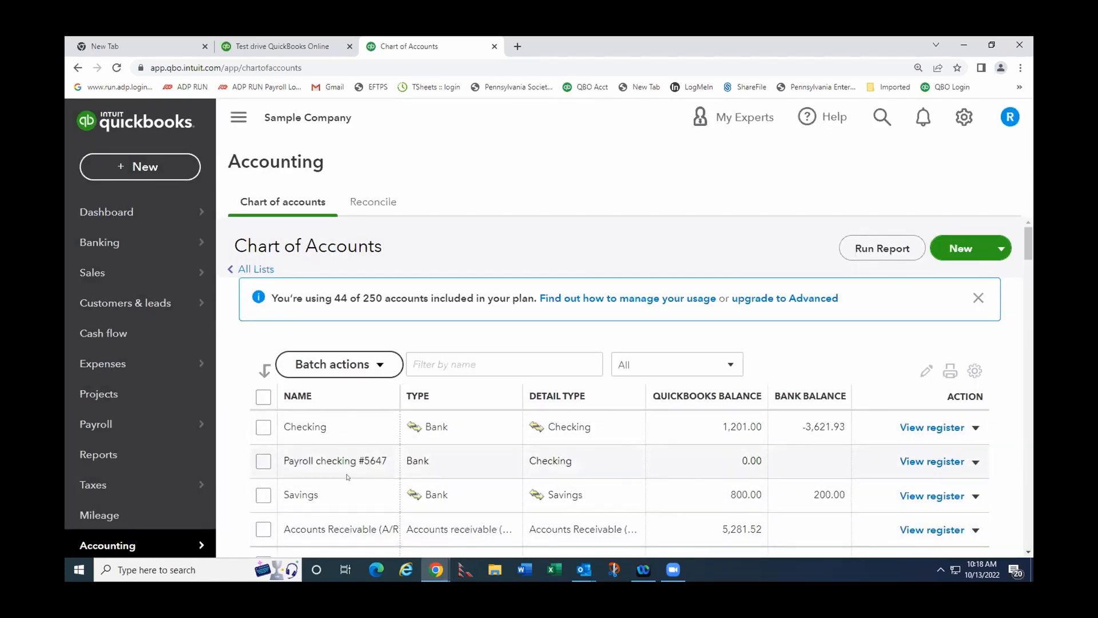
Examine the income accounts in the chart of accounts, including the Landscaping Services sub-accounts for Job Materials and Labor.
{"action": "scroll", "coordinate": [405, 474], "scroll_direction": "down", "scroll_amount": 2}
{"action": "scroll", "coordinate": [405, 475], "scroll_direction": "down", "scroll_amount": 2}
{"action": "scroll", "coordinate": [341, 438], "scroll_direction": "down", "scroll_amount": 2}
{"action": "scroll", "coordinate": [342, 438], "scroll_direction": "down", "scroll_amount": 10}
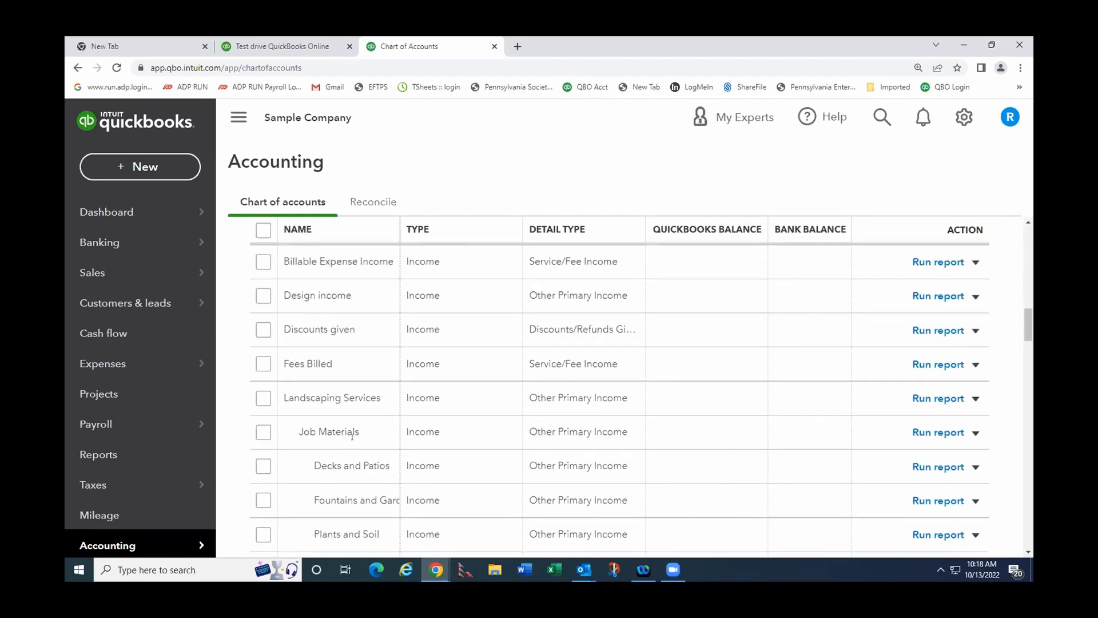
{"action": "scroll", "coordinate": [351, 424], "scroll_direction": "down", "scroll_amount": 1}
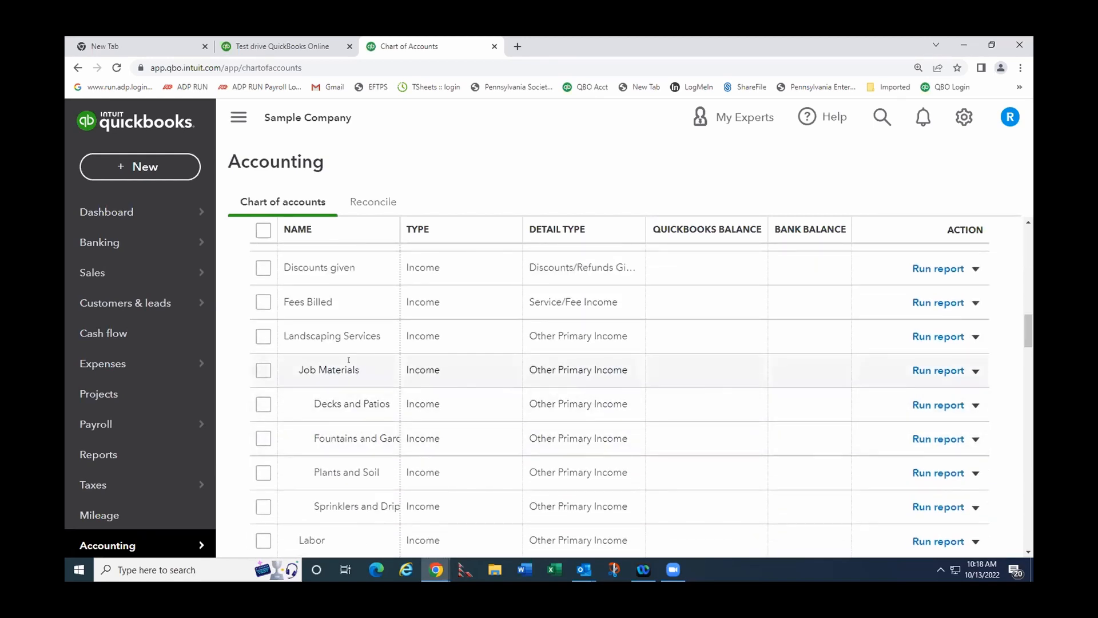
{"action": "scroll", "coordinate": [355, 366], "scroll_direction": "down", "scroll_amount": 1}
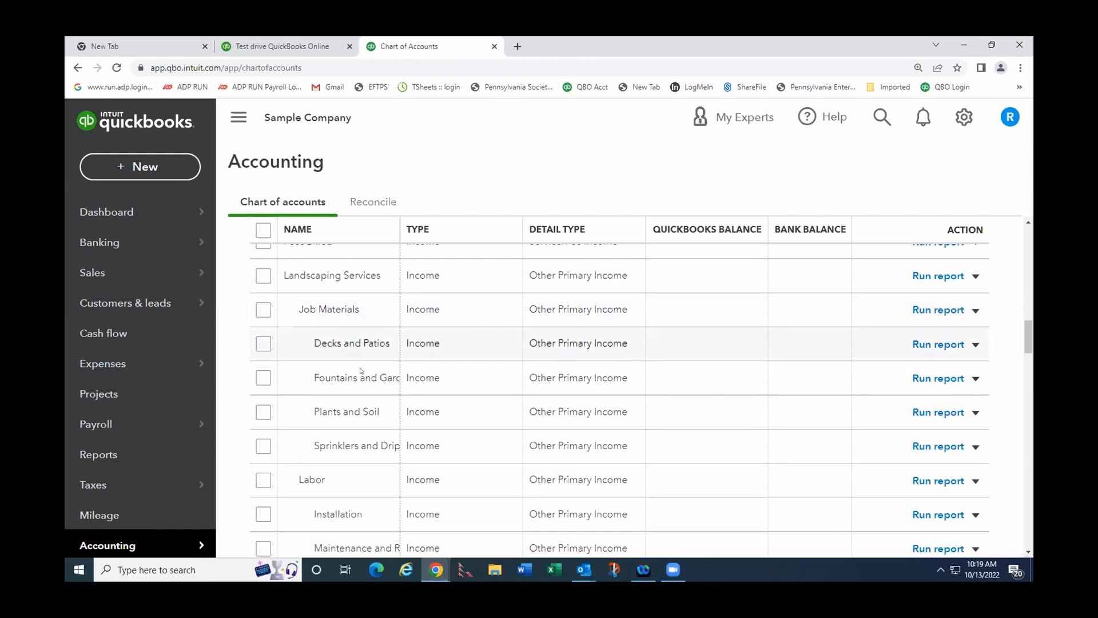
{"action": "scroll", "coordinate": [366, 439], "scroll_direction": "down", "scroll_amount": 2}
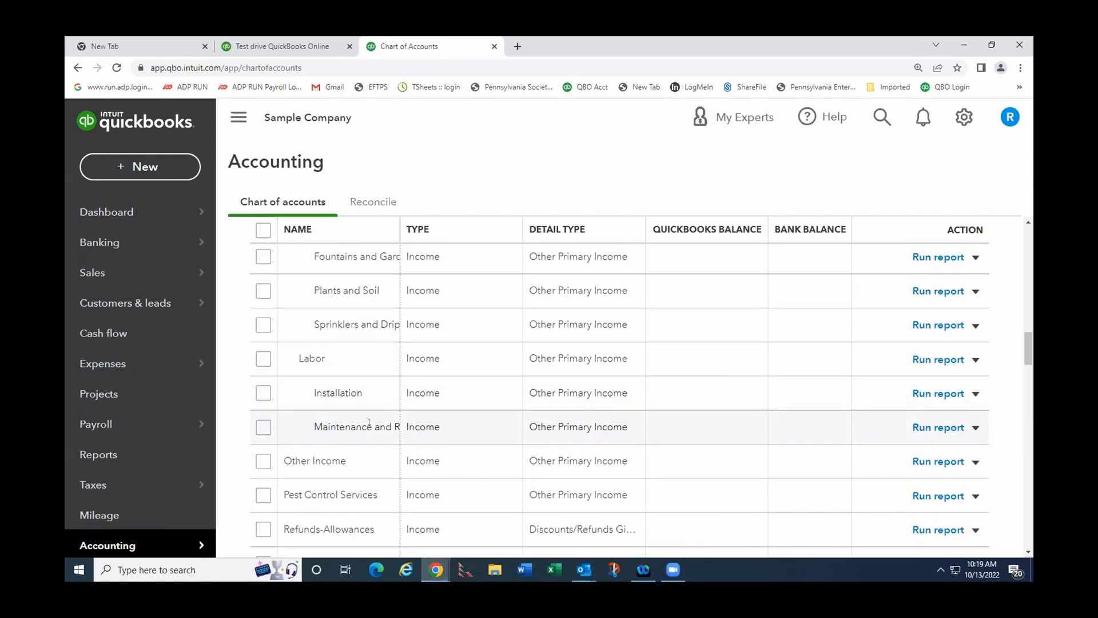
{"action": "scroll", "coordinate": [369, 422], "scroll_direction": "down", "scroll_amount": 1}
{"action": "scroll", "coordinate": [369, 421], "scroll_direction": "down", "scroll_amount": 1}
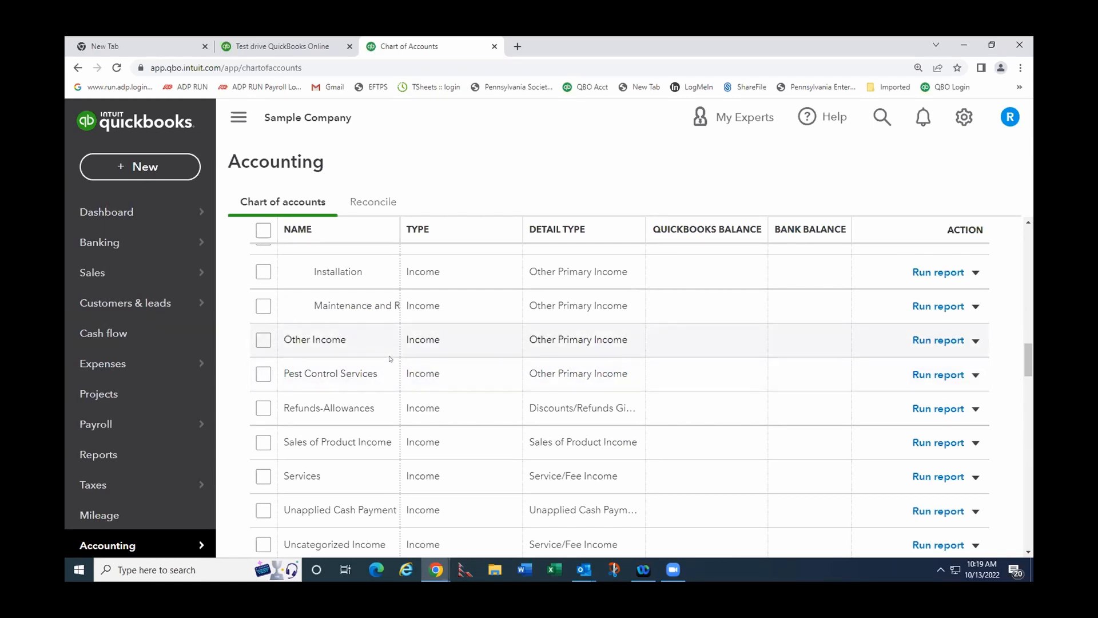
{"action": "scroll", "coordinate": [371, 401], "scroll_direction": "down", "scroll_amount": 2}
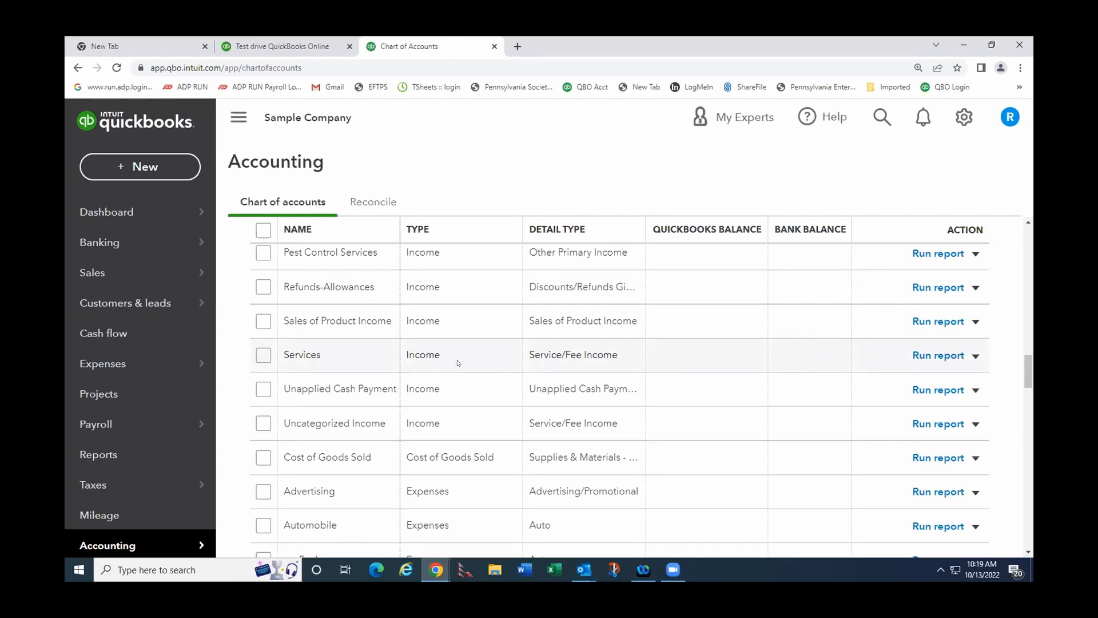
Review the bank and asset accounts at the start of the list and the expense accounts, including the Job Expenses sub-accounts.
{"action": "scroll", "coordinate": [458, 362], "scroll_direction": "up", "scroll_amount": 15}
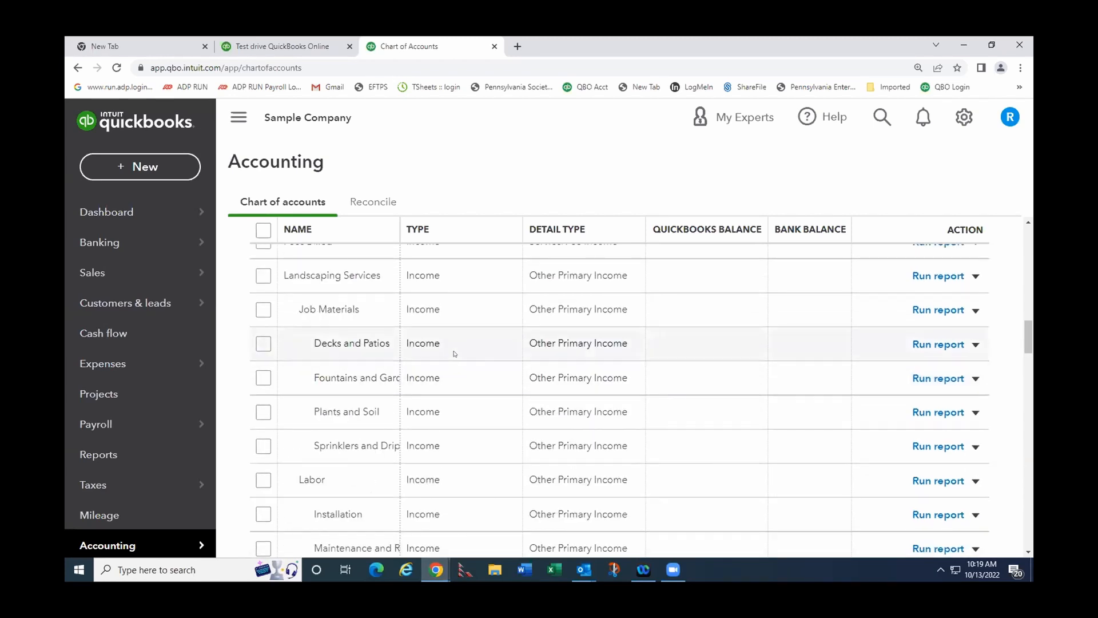
{"action": "scroll", "coordinate": [450, 351], "scroll_direction": "up", "scroll_amount": 5}
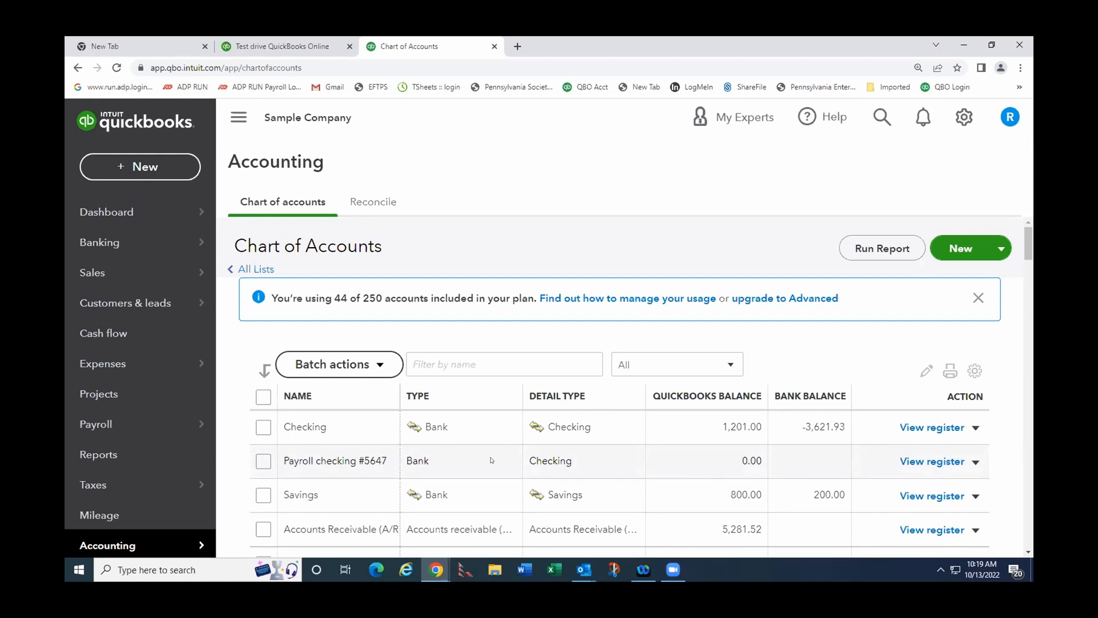
{"action": "scroll", "coordinate": [491, 460], "scroll_direction": "down", "scroll_amount": 2}
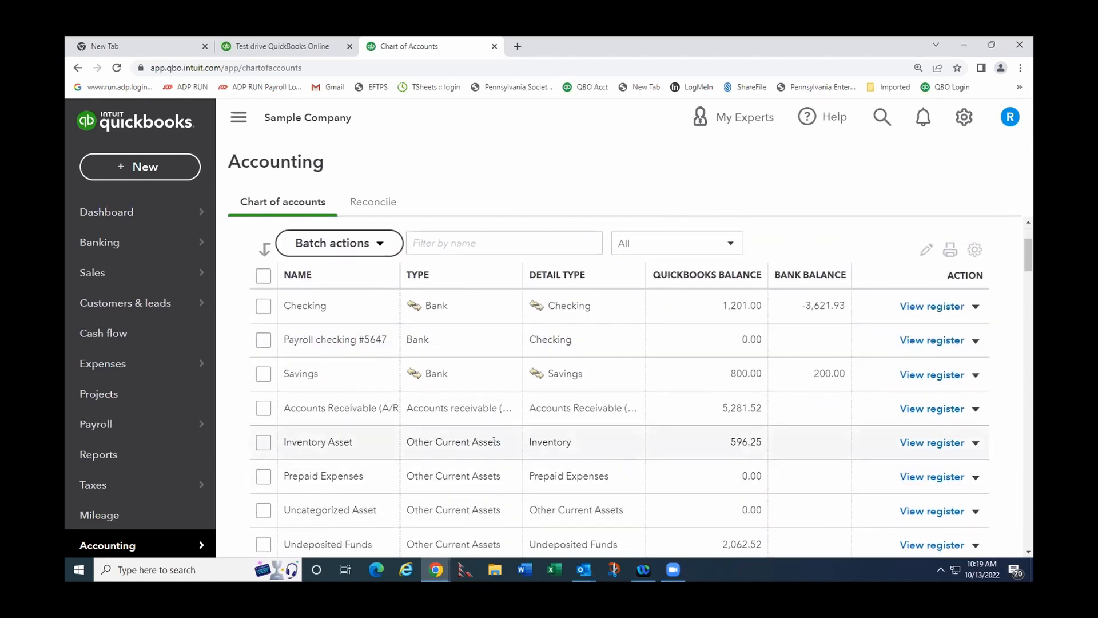
{"action": "scroll", "coordinate": [495, 438], "scroll_direction": "down", "scroll_amount": 1}
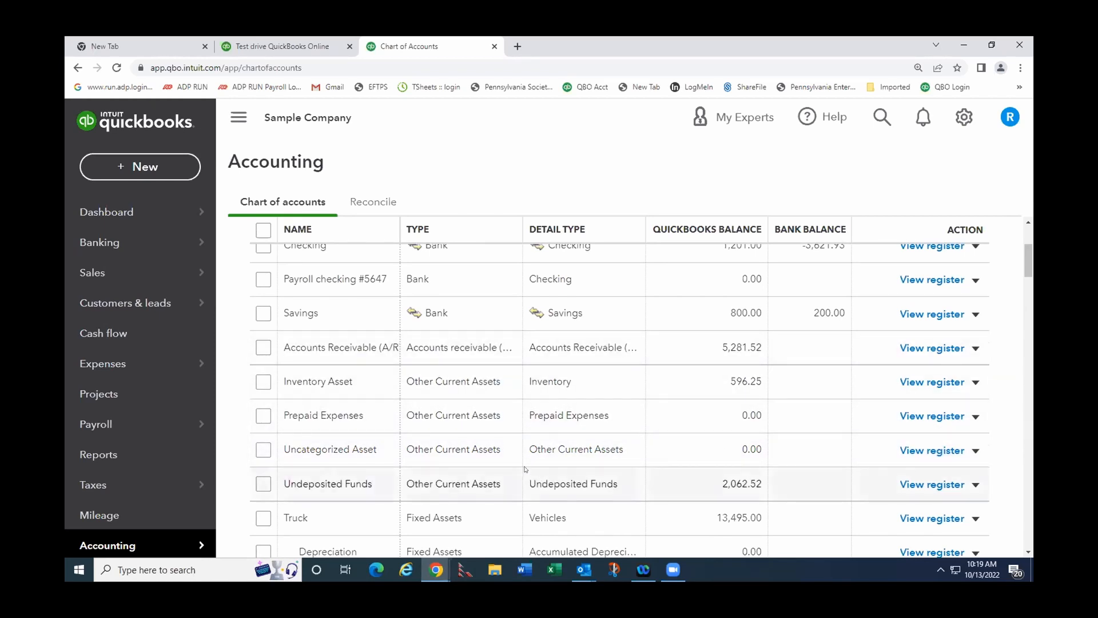
{"action": "scroll", "coordinate": [526, 473], "scroll_direction": "up", "scroll_amount": 3}
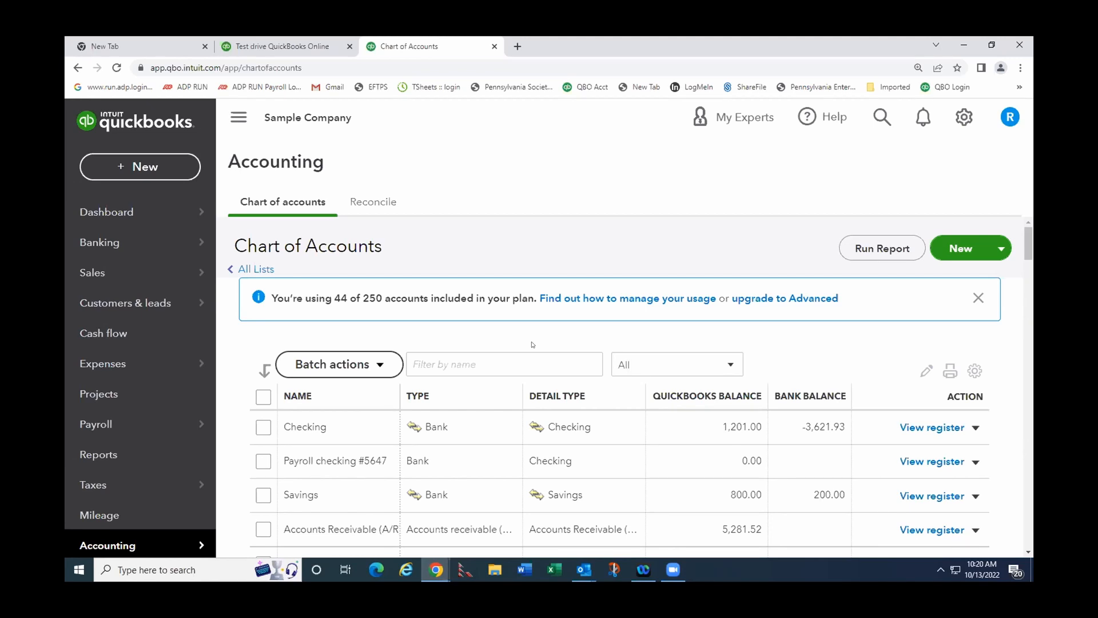
{"action": "scroll", "coordinate": [532, 345], "scroll_direction": "down", "scroll_amount": 7}
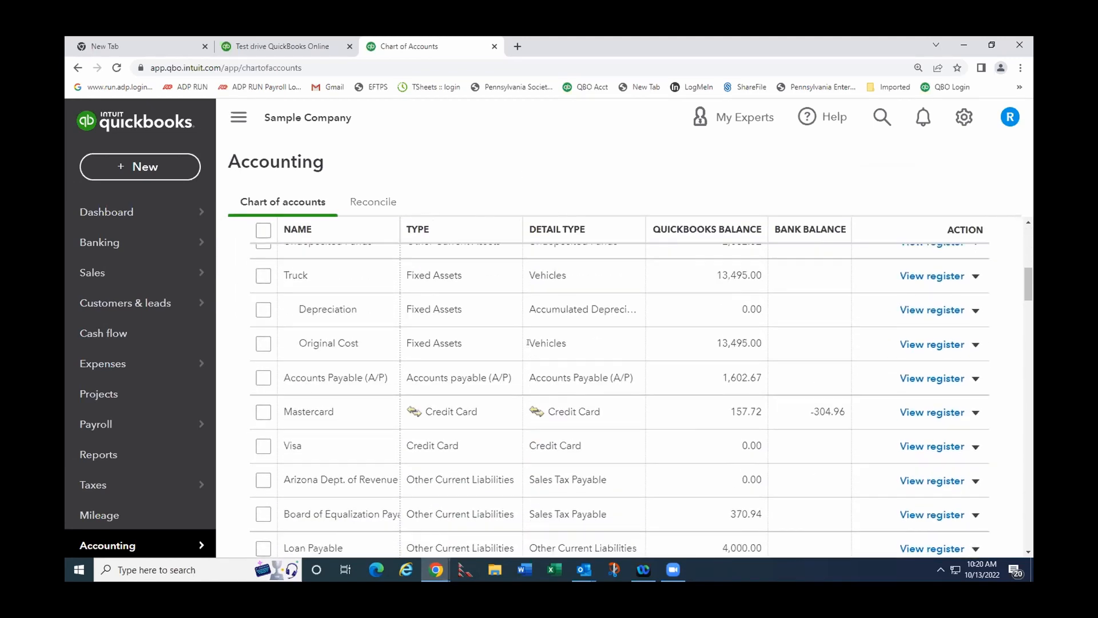
{"action": "scroll", "coordinate": [527, 342], "scroll_direction": "down", "scroll_amount": 12}
{"action": "scroll", "coordinate": [532, 345], "scroll_direction": "down", "scroll_amount": 10}
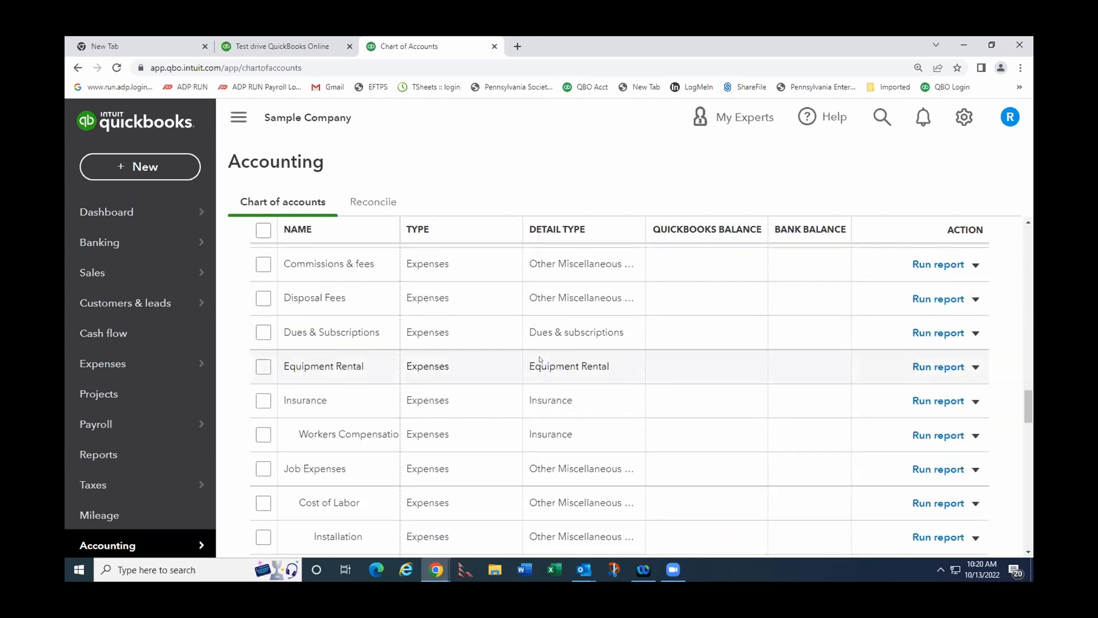
{"action": "scroll", "coordinate": [539, 359], "scroll_direction": "down", "scroll_amount": 4}
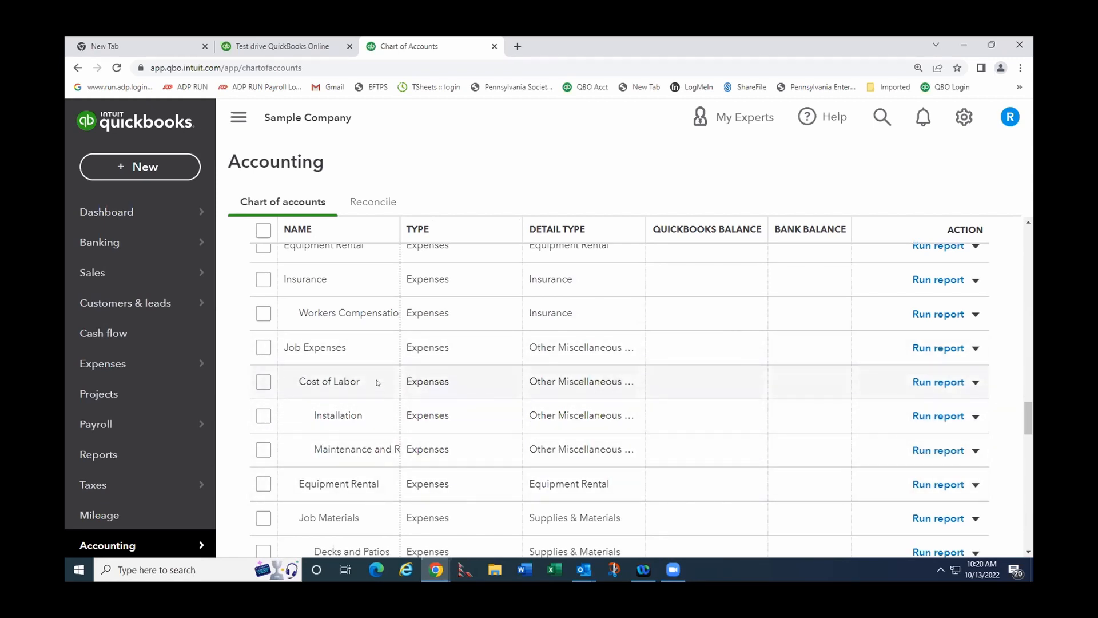
{"action": "scroll", "coordinate": [378, 382], "scroll_direction": "down", "scroll_amount": 2}
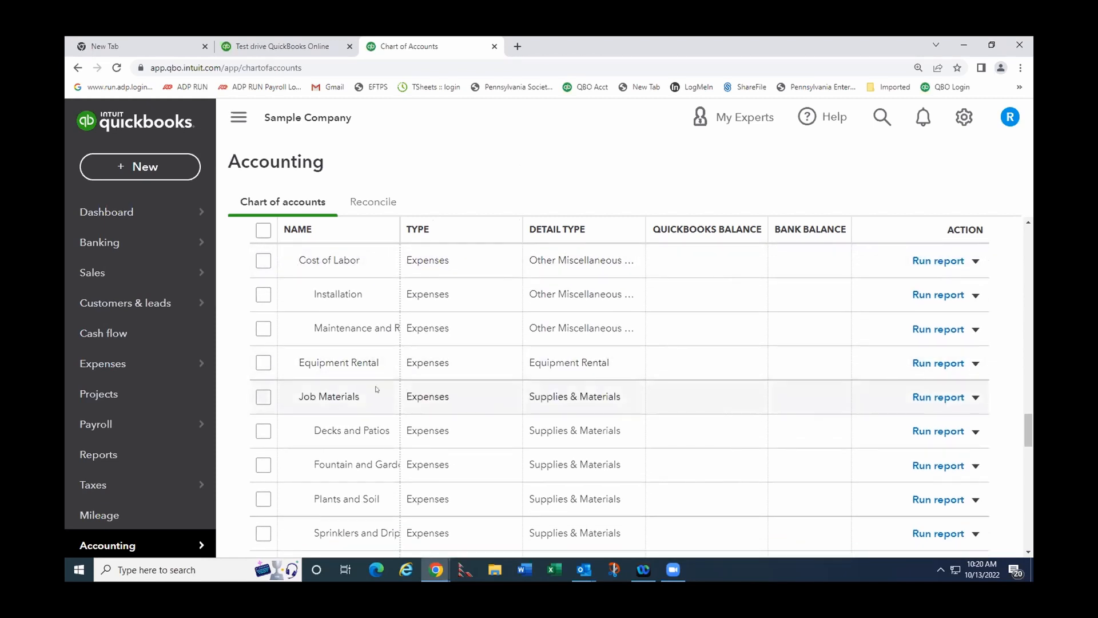
Review the remaining expense accounts in the chart of accounts, from Job Materials through Legal & Professional Fees, Maintenance and Repair, and Supplies.
{"action": "scroll", "coordinate": [377, 389], "scroll_direction": "down", "scroll_amount": 2}
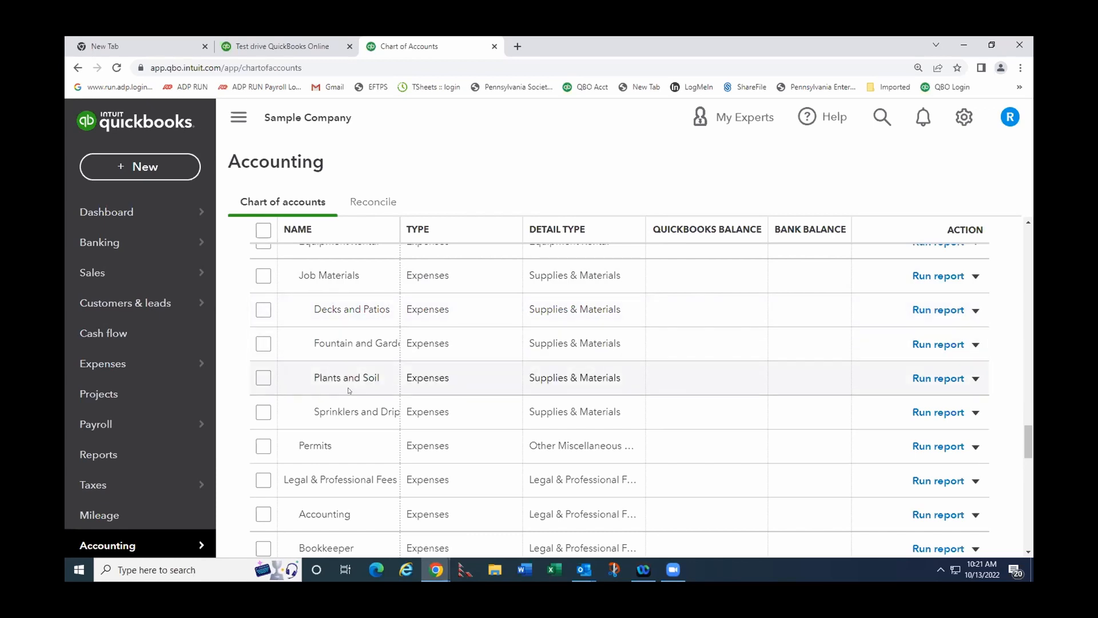
{"action": "scroll", "coordinate": [348, 391], "scroll_direction": "down", "scroll_amount": 2}
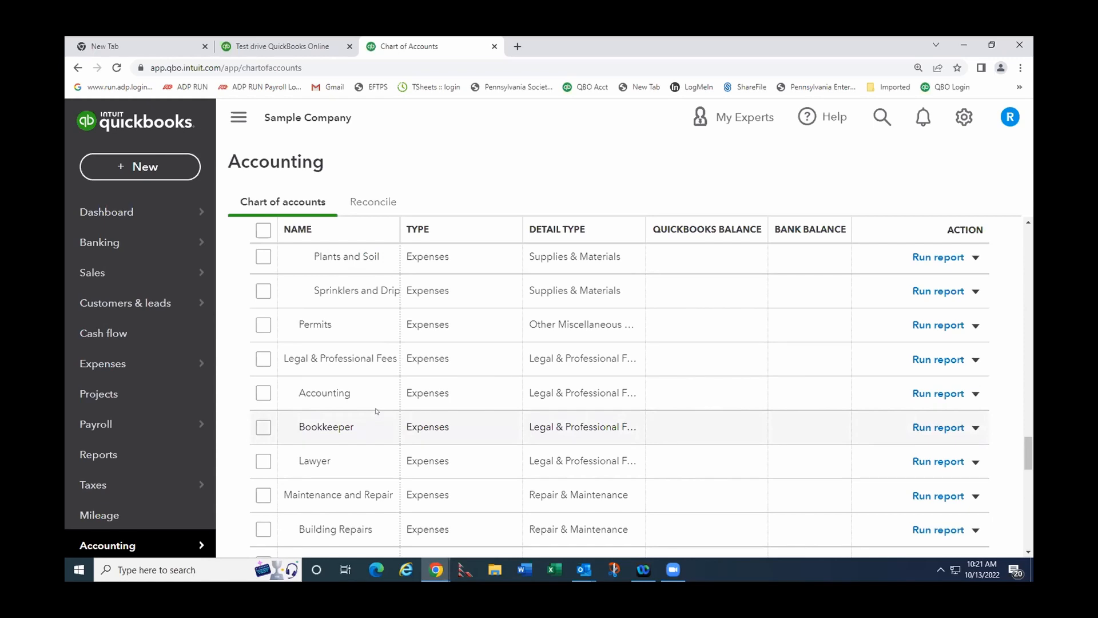
{"action": "scroll", "coordinate": [377, 413], "scroll_direction": "down", "scroll_amount": 2}
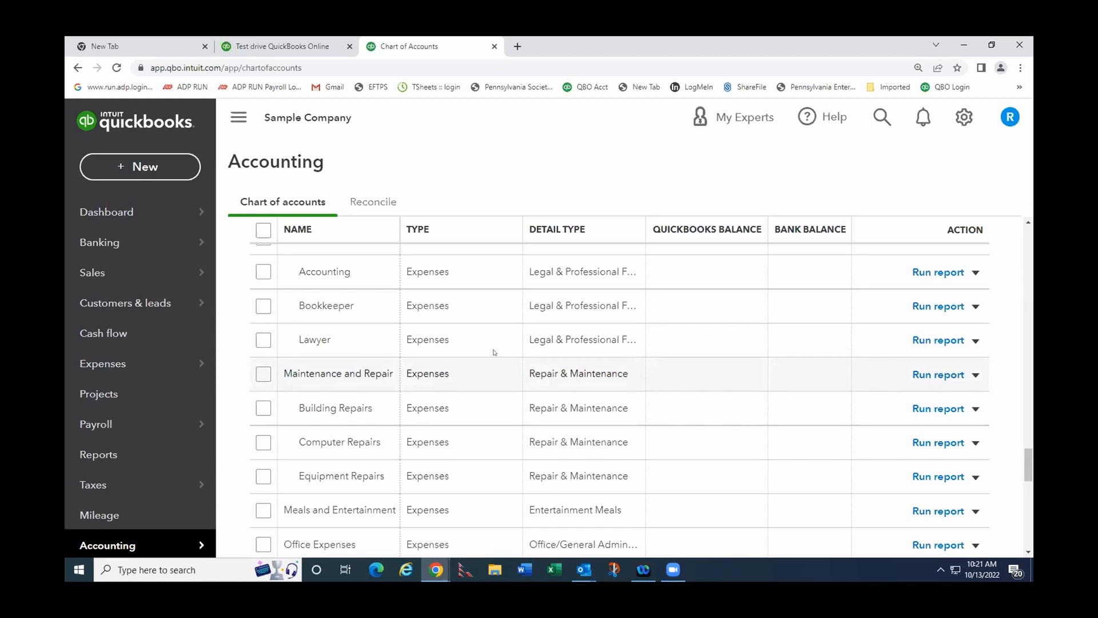
{"action": "scroll", "coordinate": [401, 394], "scroll_direction": "down", "scroll_amount": 3}
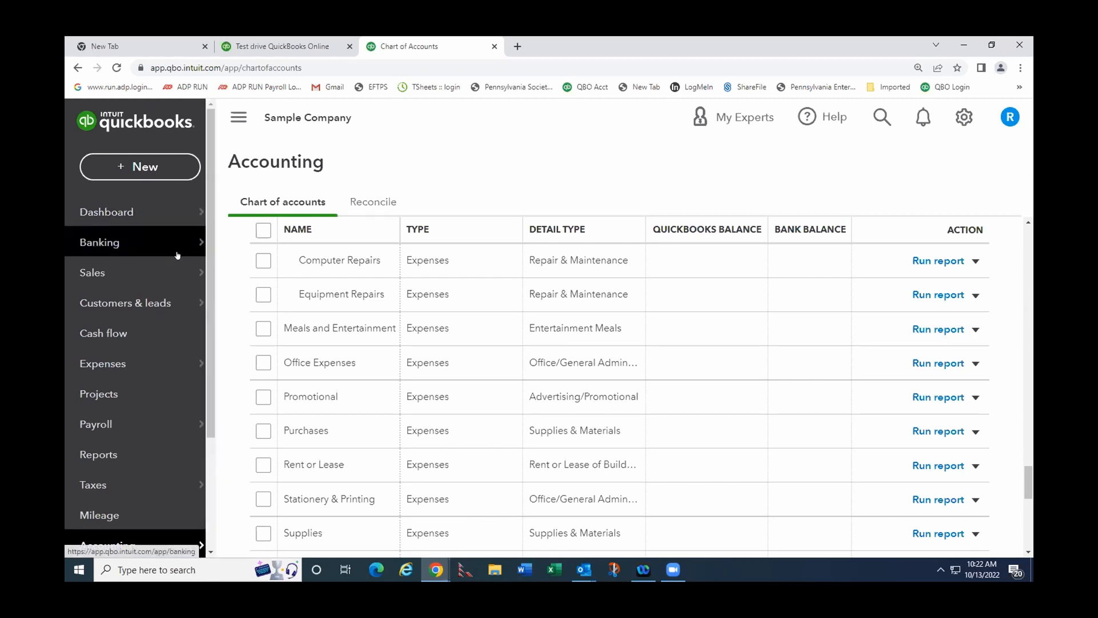
Open the bank transactions page and dismiss the bank connection welcome message.
{"action": "mouse_move", "coordinate": [165, 245]}
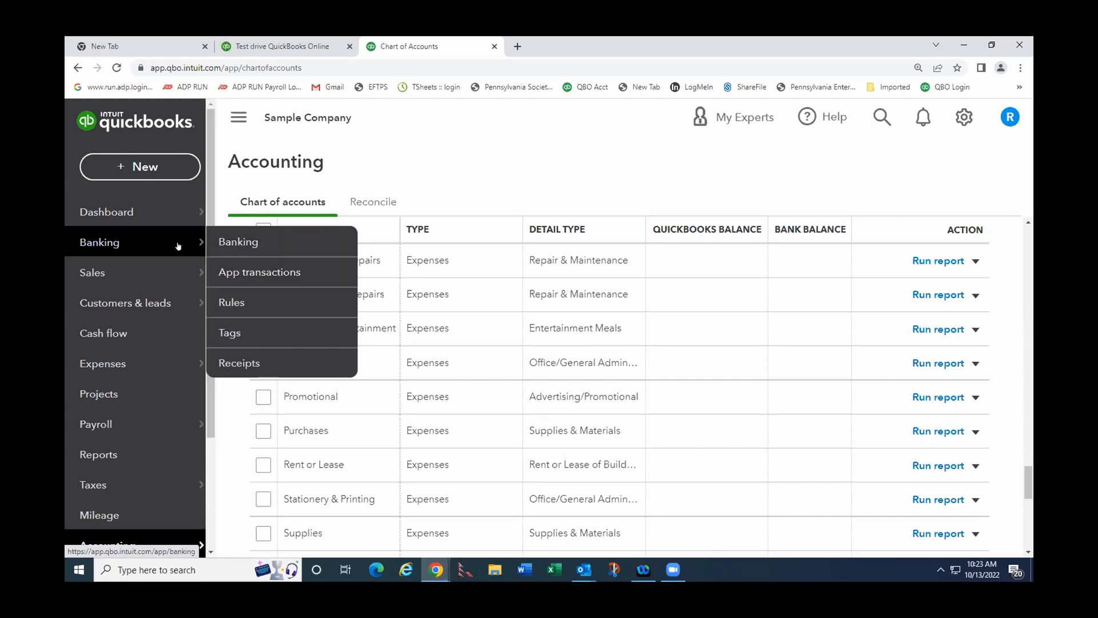
{"action": "left_click", "coordinate": [247, 243]}
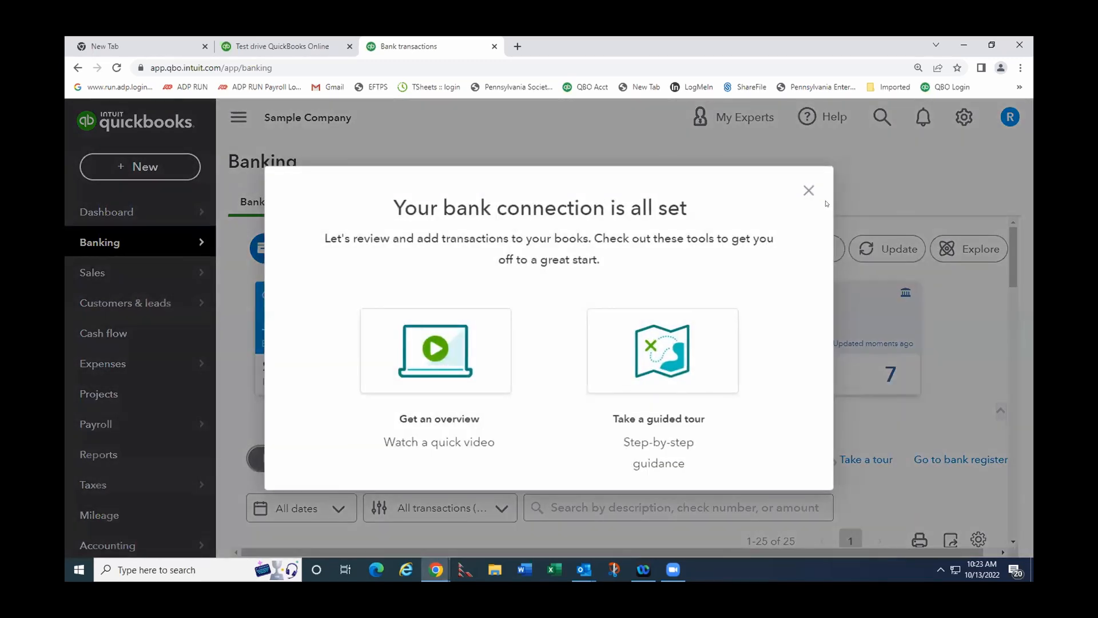
{"action": "left_click", "coordinate": [808, 190]}
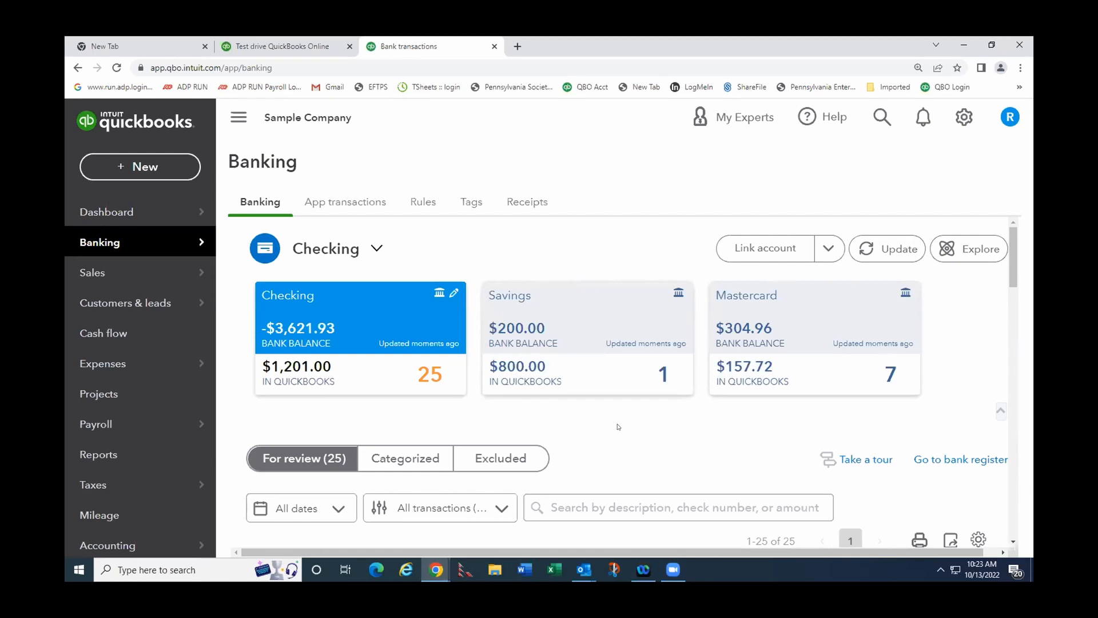
Examine the linked account balances and the Checking account's transactions waiting for review.
{"action": "scroll", "coordinate": [607, 406], "scroll_direction": "down", "scroll_amount": 1}
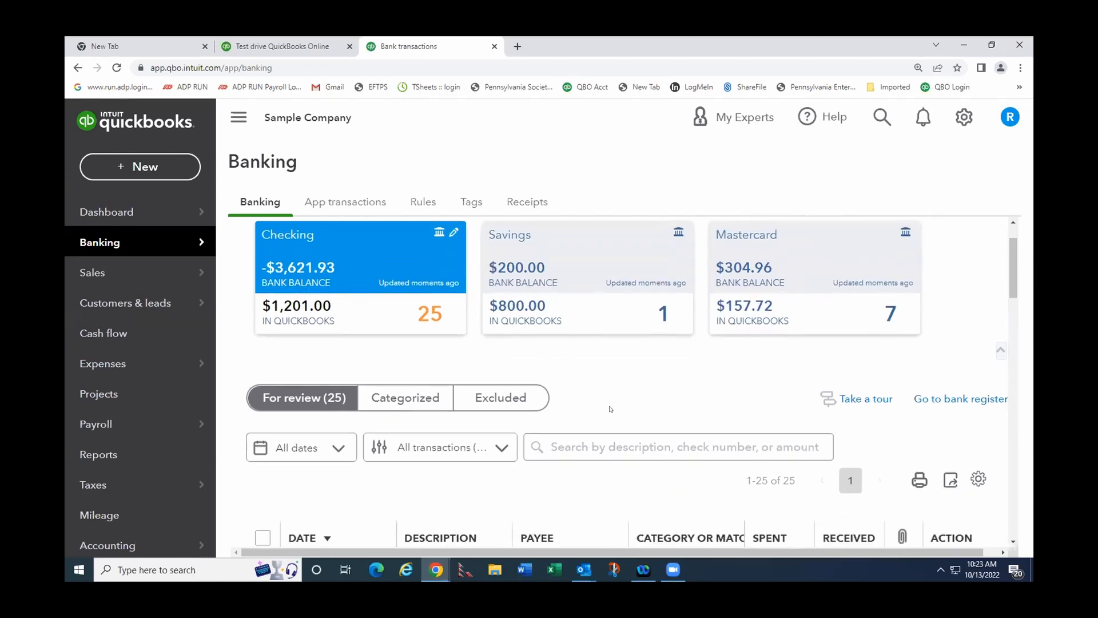
{"action": "scroll", "coordinate": [740, 409], "scroll_direction": "up", "scroll_amount": 1}
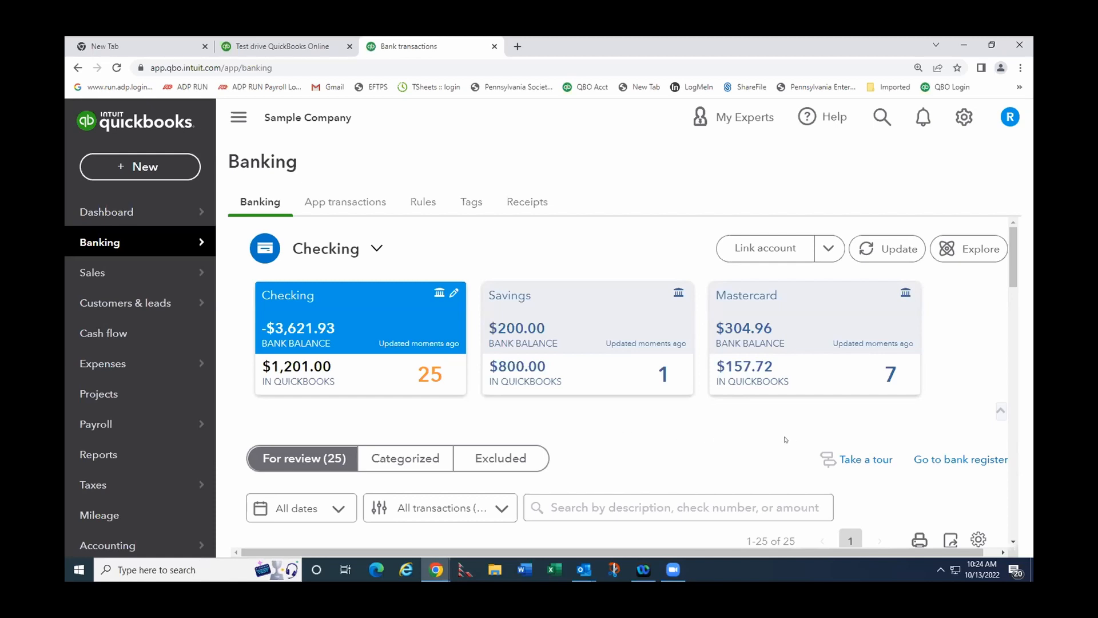
{"action": "scroll", "coordinate": [622, 457], "scroll_direction": "down", "scroll_amount": 1}
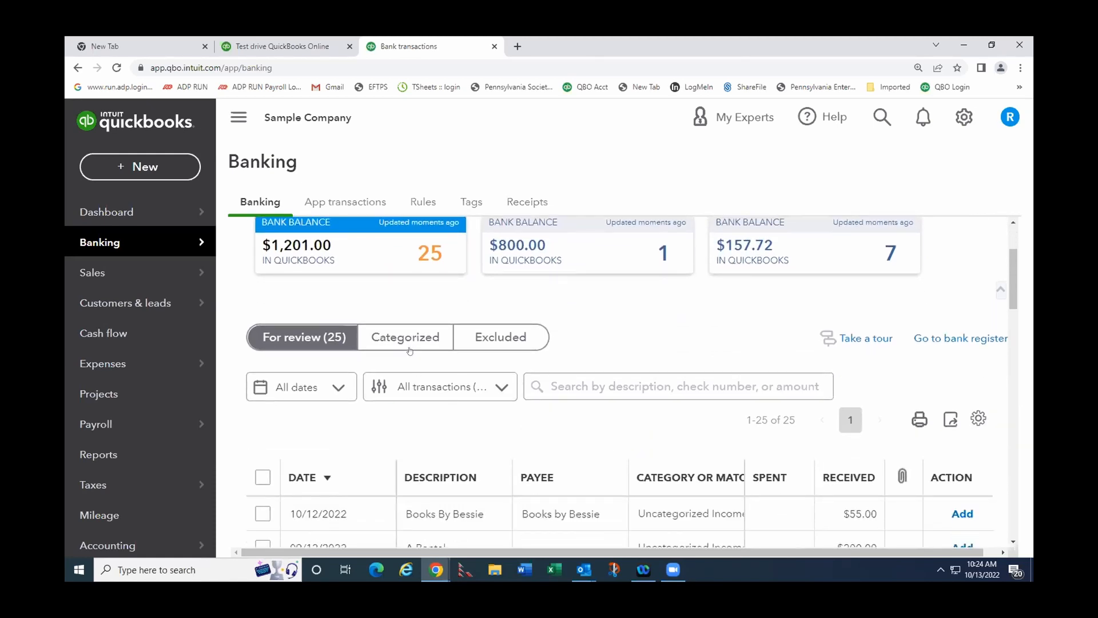
{"action": "scroll", "coordinate": [410, 342], "scroll_direction": "up", "scroll_amount": 1}
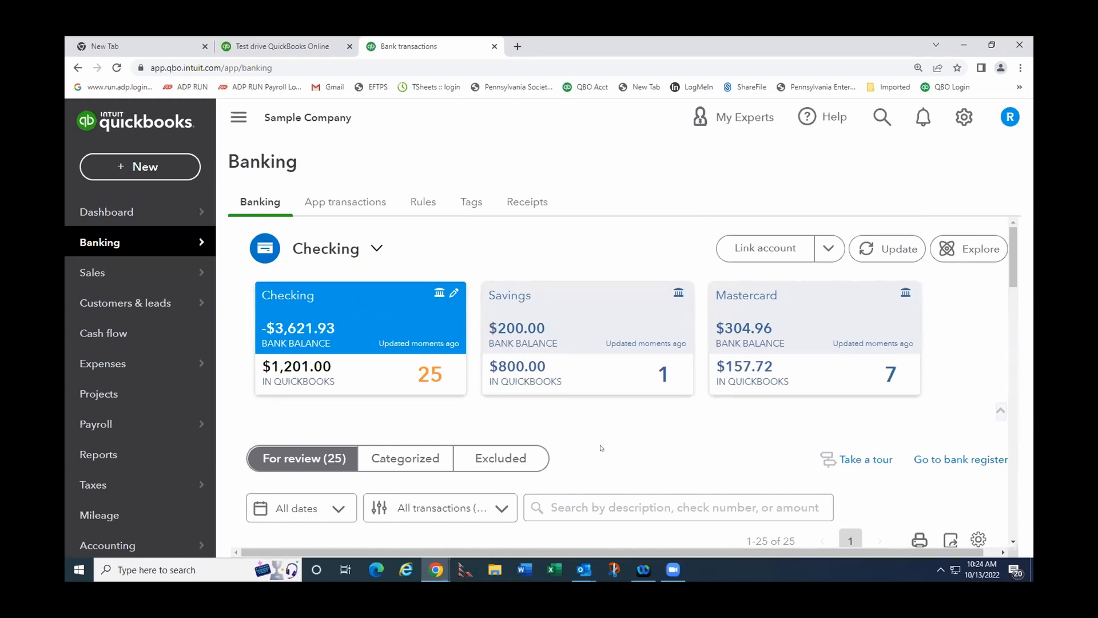
{"action": "scroll", "coordinate": [601, 447], "scroll_direction": "down", "scroll_amount": 4}
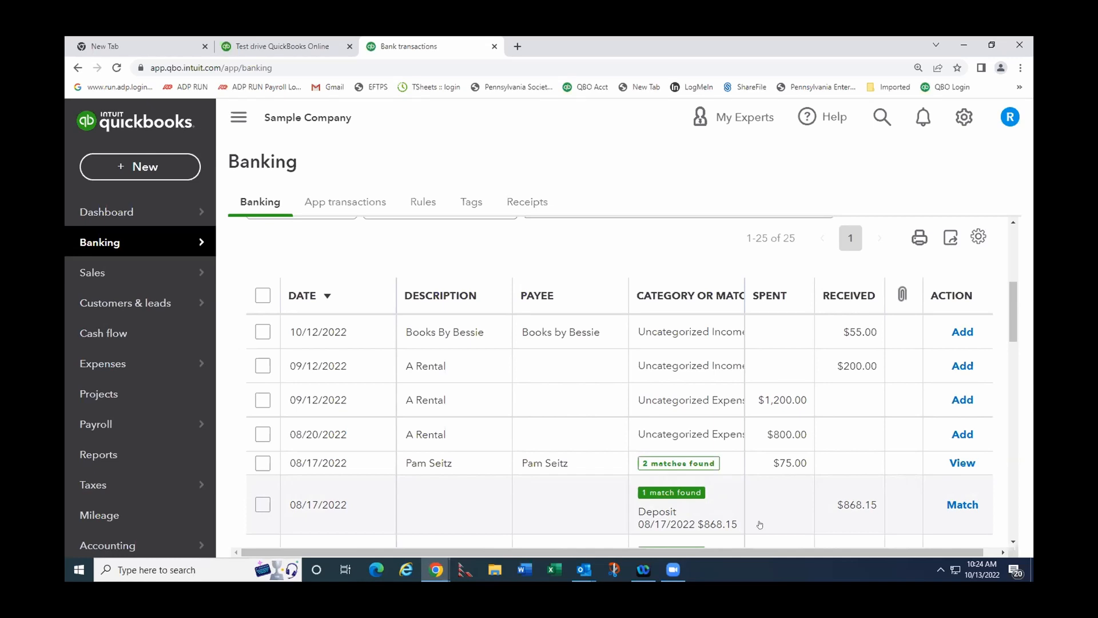
{"action": "scroll", "coordinate": [969, 509], "scroll_direction": "down", "scroll_amount": 1}
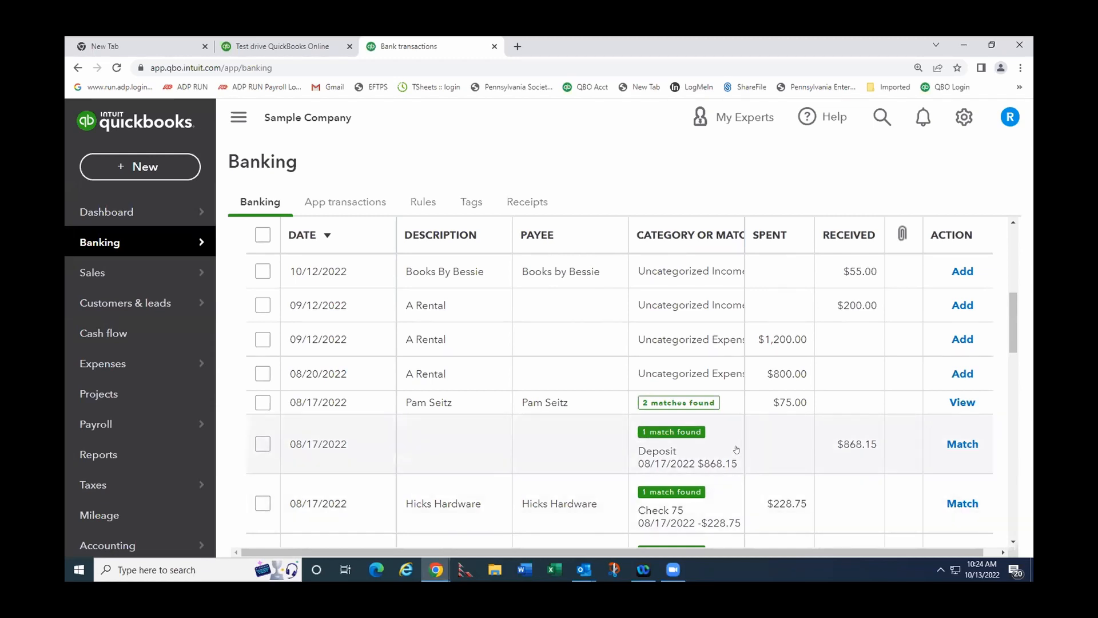
Inspect the suggested match for the 08/17/2022 deposit of $868.15, then close its details without matching it.
{"action": "left_click", "coordinate": [518, 446]}
{"action": "scroll", "coordinate": [518, 446], "scroll_direction": "down", "scroll_amount": 3}
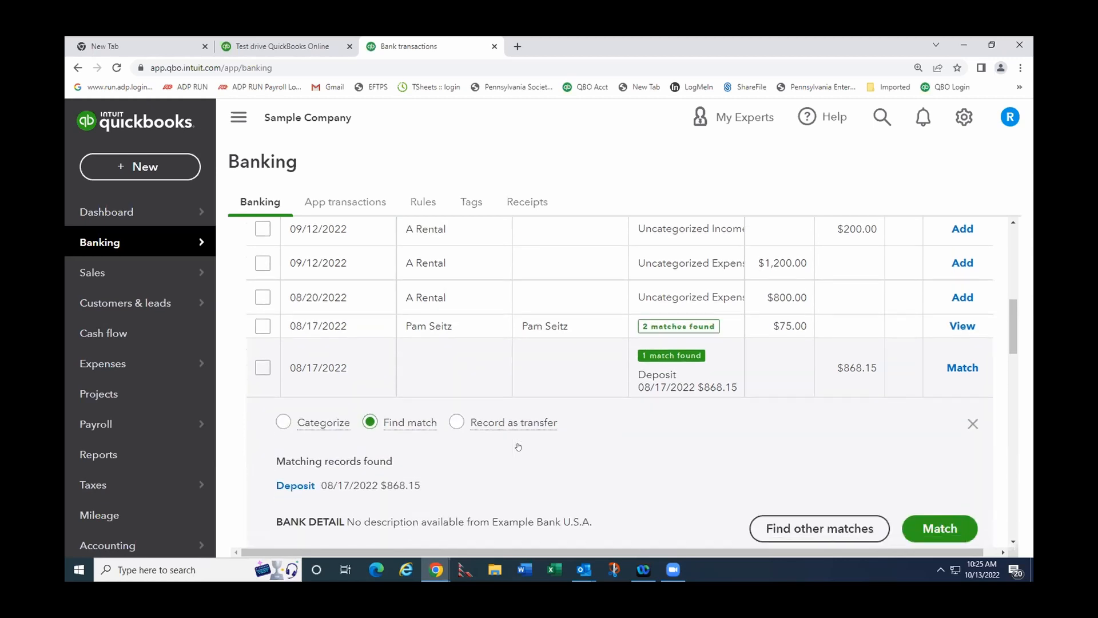
{"action": "scroll", "coordinate": [520, 438], "scroll_direction": "down", "scroll_amount": 1}
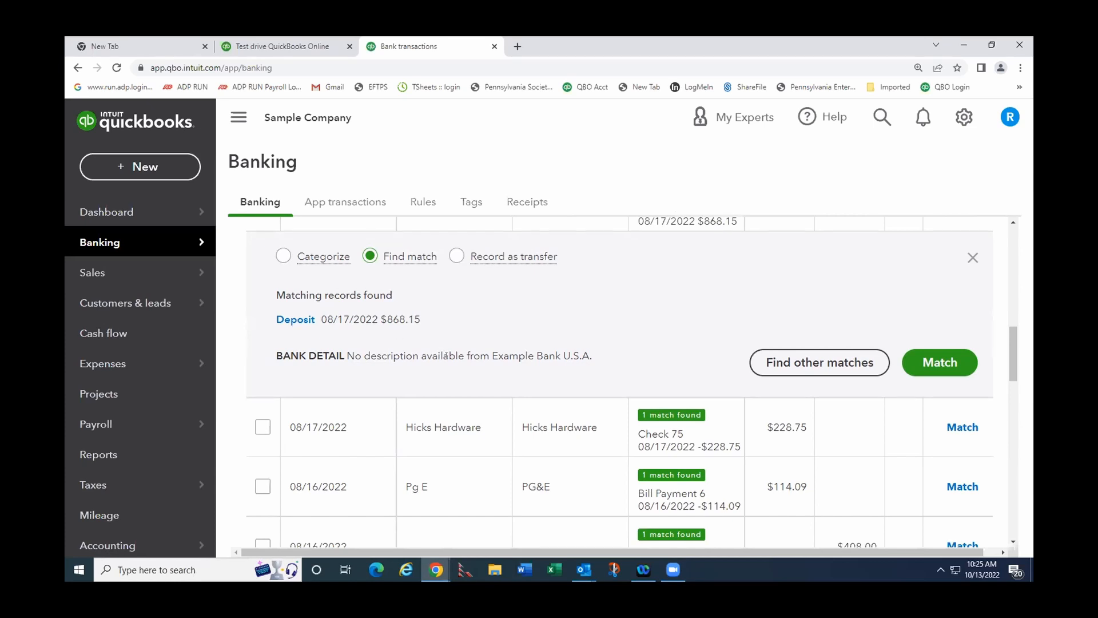
{"action": "scroll", "coordinate": [446, 356], "scroll_direction": "up", "scroll_amount": 1}
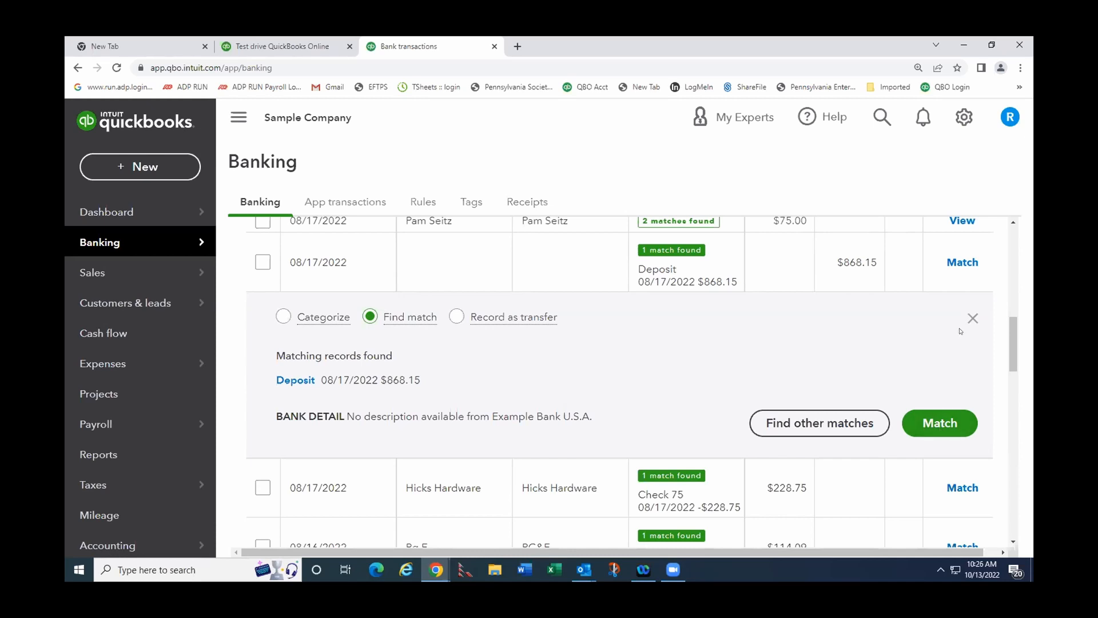
{"action": "left_click", "coordinate": [973, 318]}
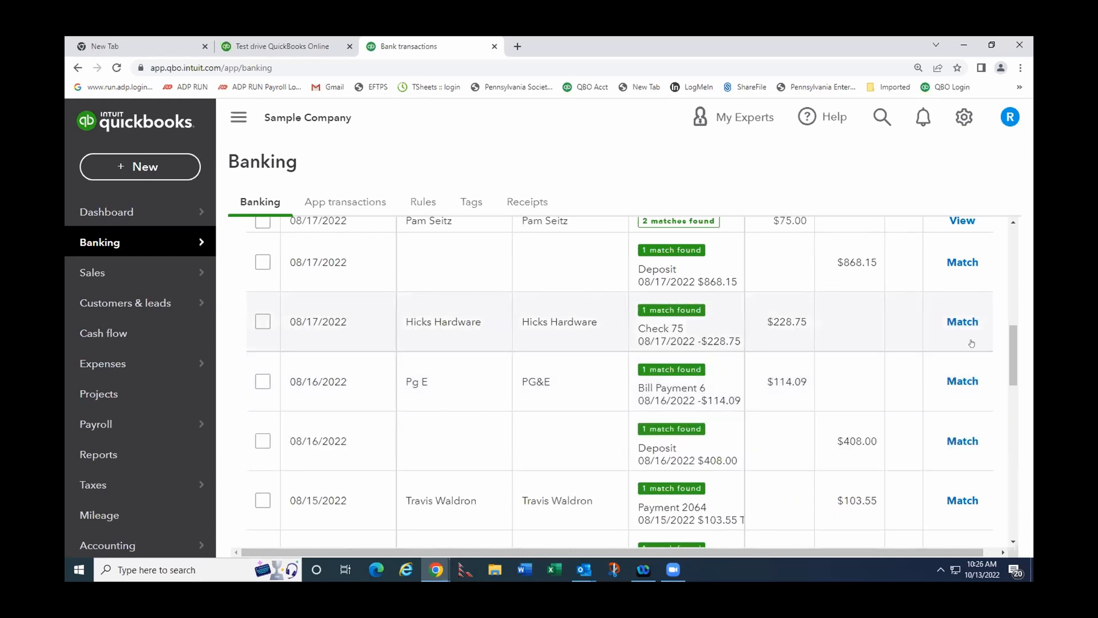
Match the 08/17/2022 Hicks Hardware payment of $228.75 to Check 75.
{"action": "left_click", "coordinate": [959, 321]}
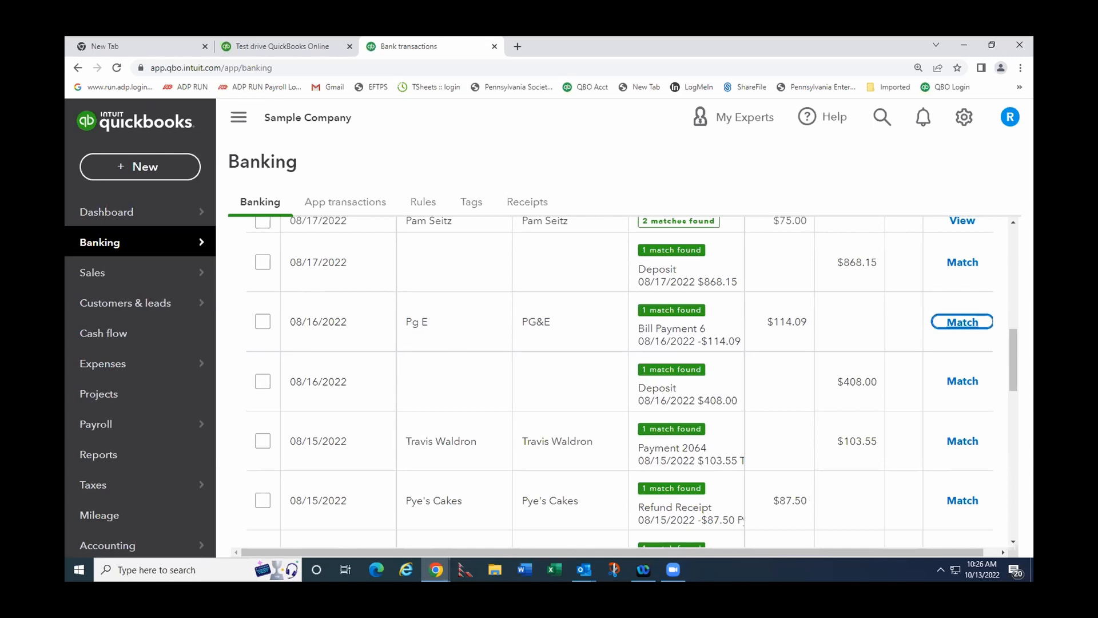
{"action": "scroll", "coordinate": [412, 411], "scroll_direction": "up", "scroll_amount": 2}
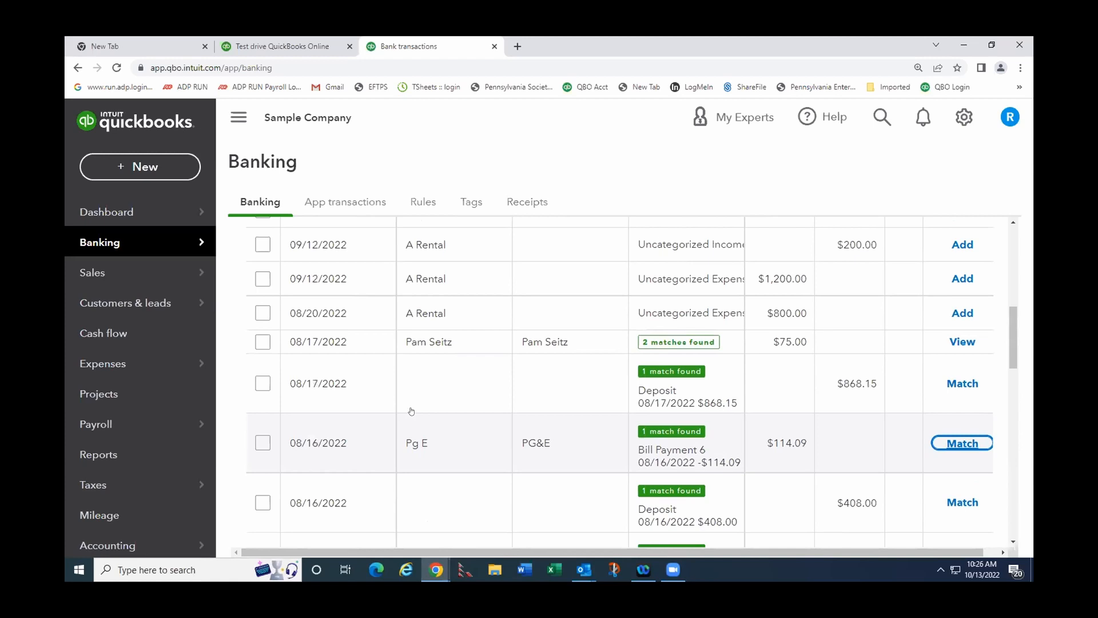
{"action": "scroll", "coordinate": [448, 408], "scroll_direction": "up", "scroll_amount": 3}
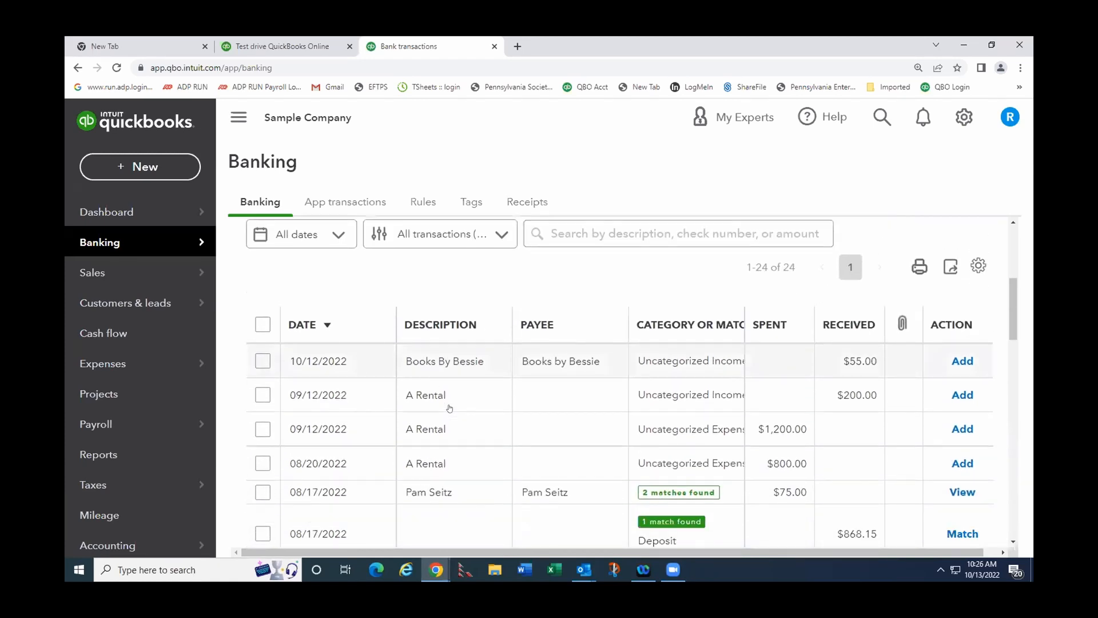
Expand the 09/12/2022 A Rental receipt of $200.00 and add A-1 as a new vendor for its payee.
{"action": "scroll", "coordinate": [449, 408], "scroll_direction": "down", "scroll_amount": 2}
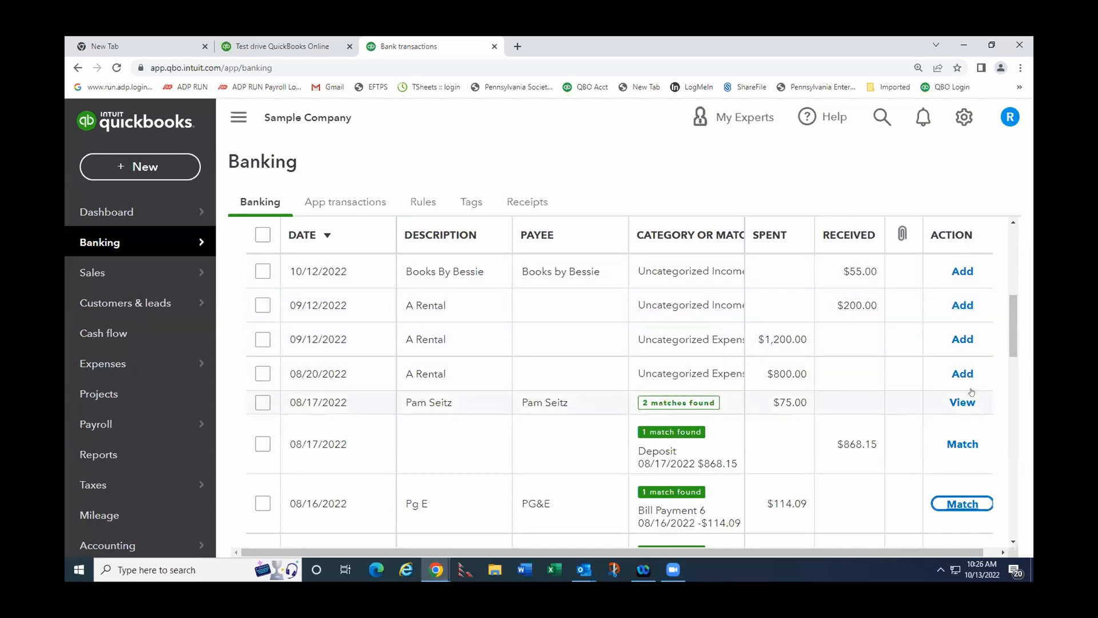
{"action": "left_click", "coordinate": [544, 305]}
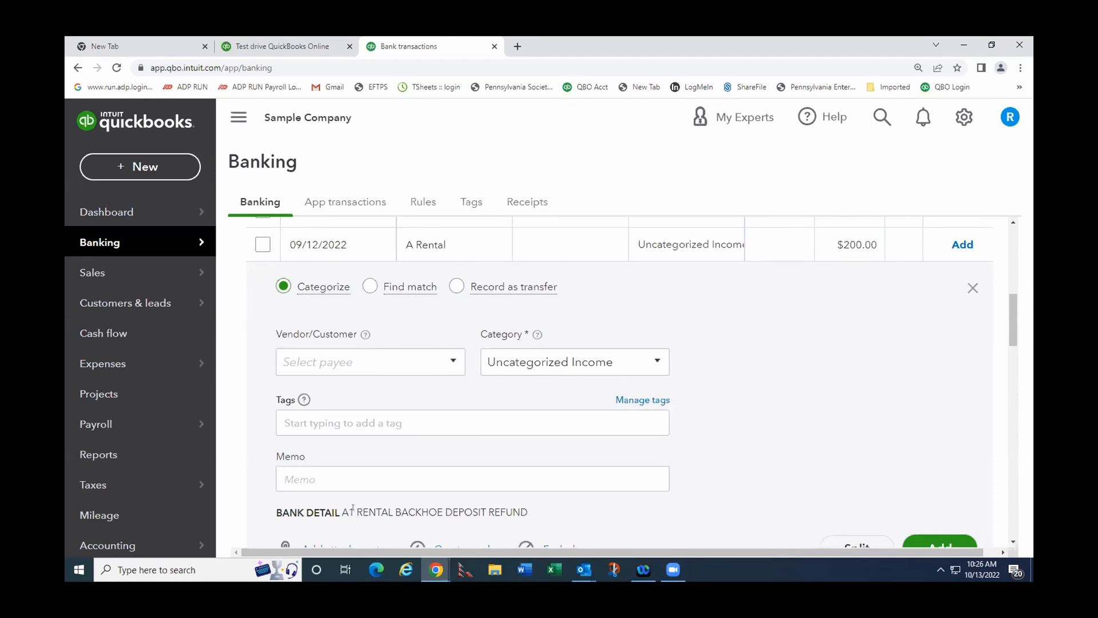
{"action": "left_click", "coordinate": [321, 362]}
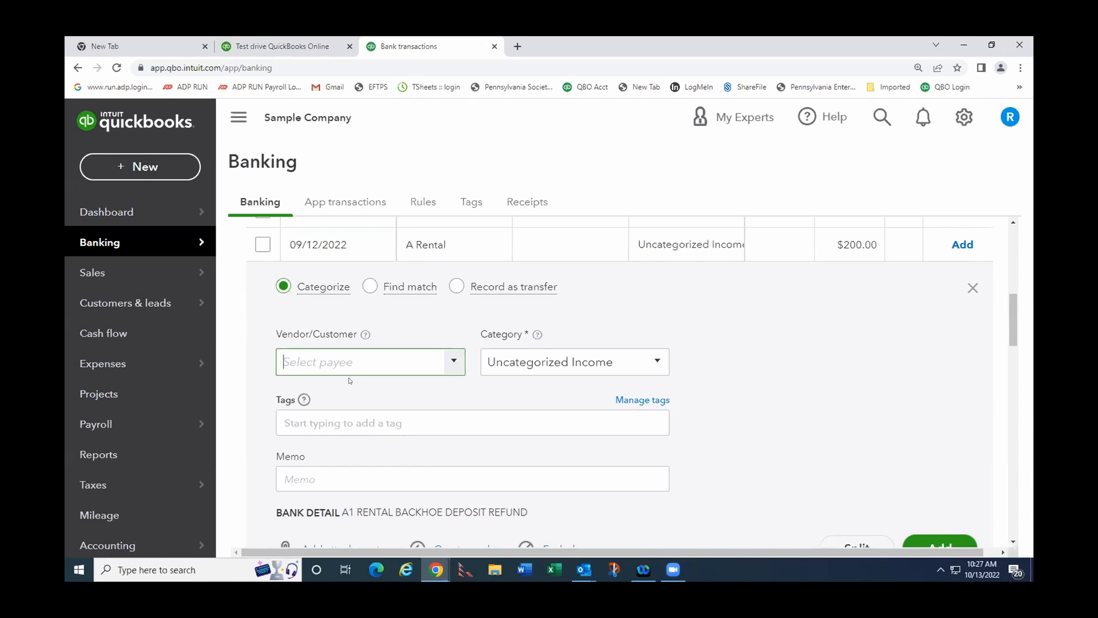
{"action": "type", "text": "A"}
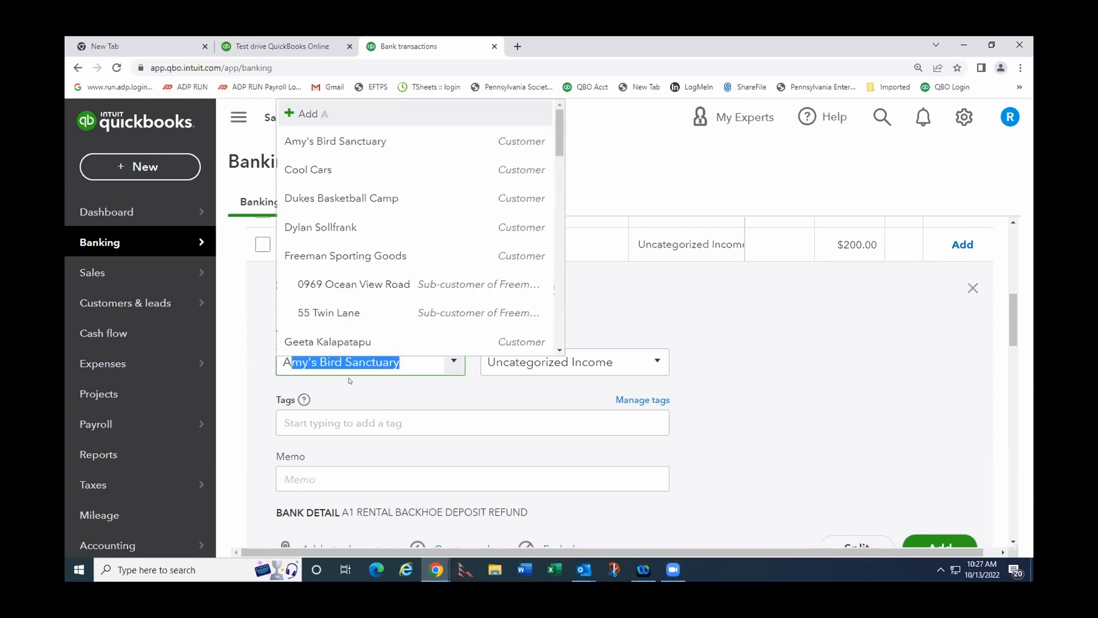
{"action": "type", "text": "-1"}
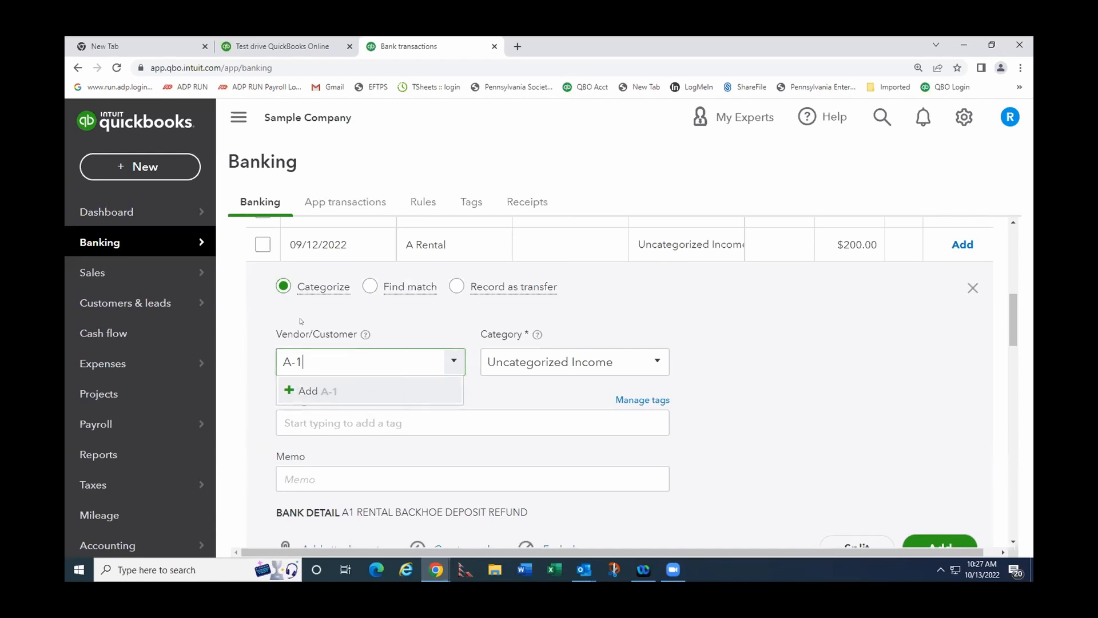
{"action": "left_click", "coordinate": [303, 392]}
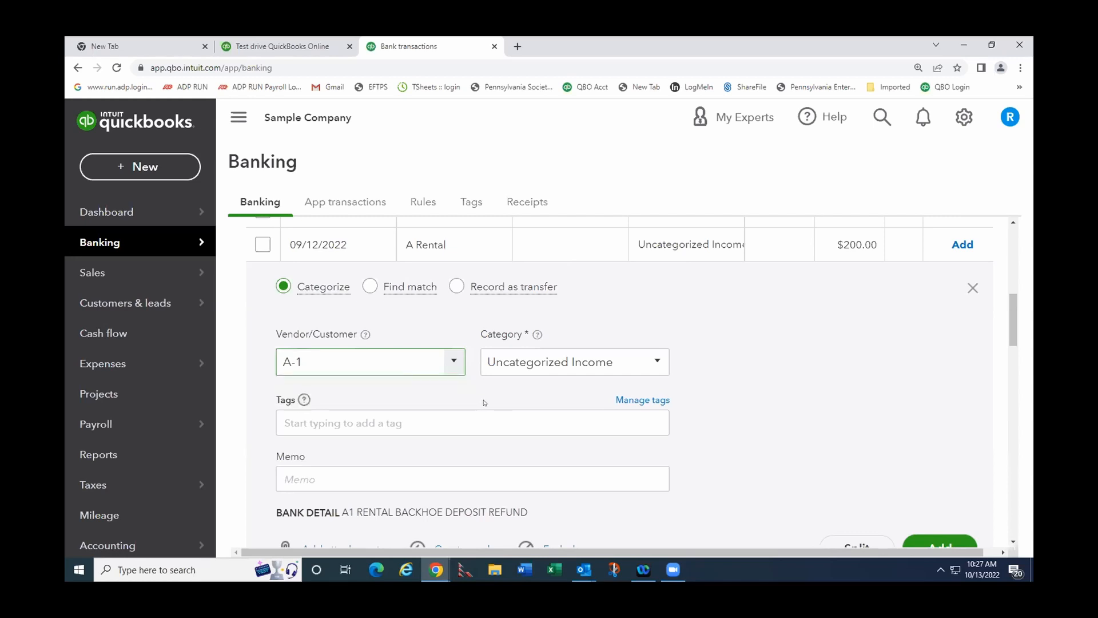
{"action": "left_click", "coordinate": [353, 225]}
{"action": "left_click", "coordinate": [318, 269]}
{"action": "left_click", "coordinate": [503, 274]}
{"action": "left_click", "coordinate": [381, 361]}
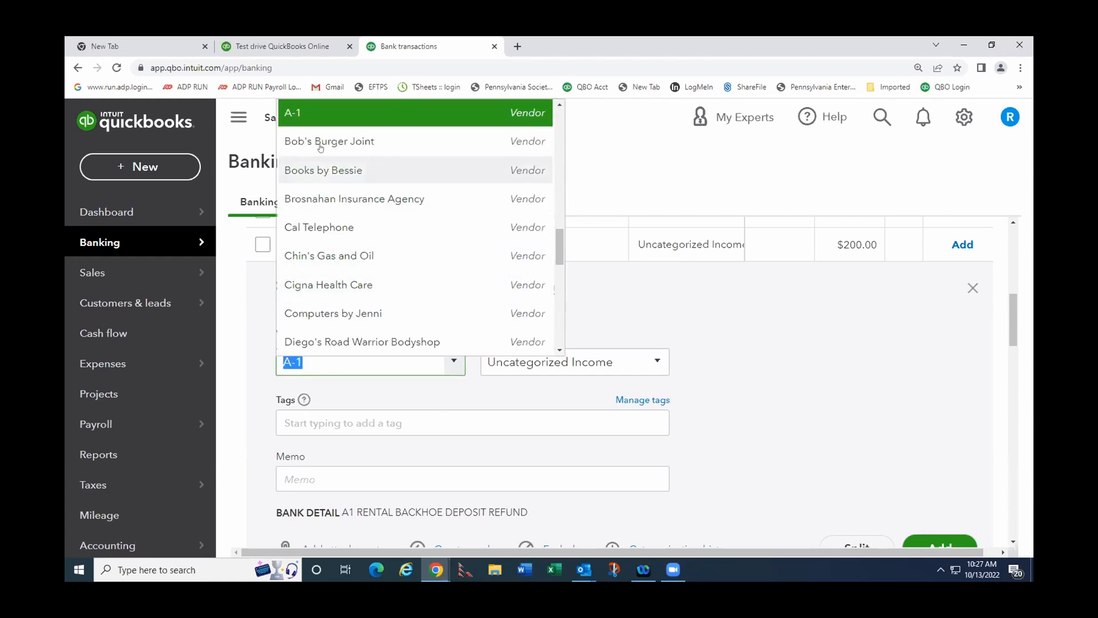
{"action": "left_click", "coordinate": [659, 381]}
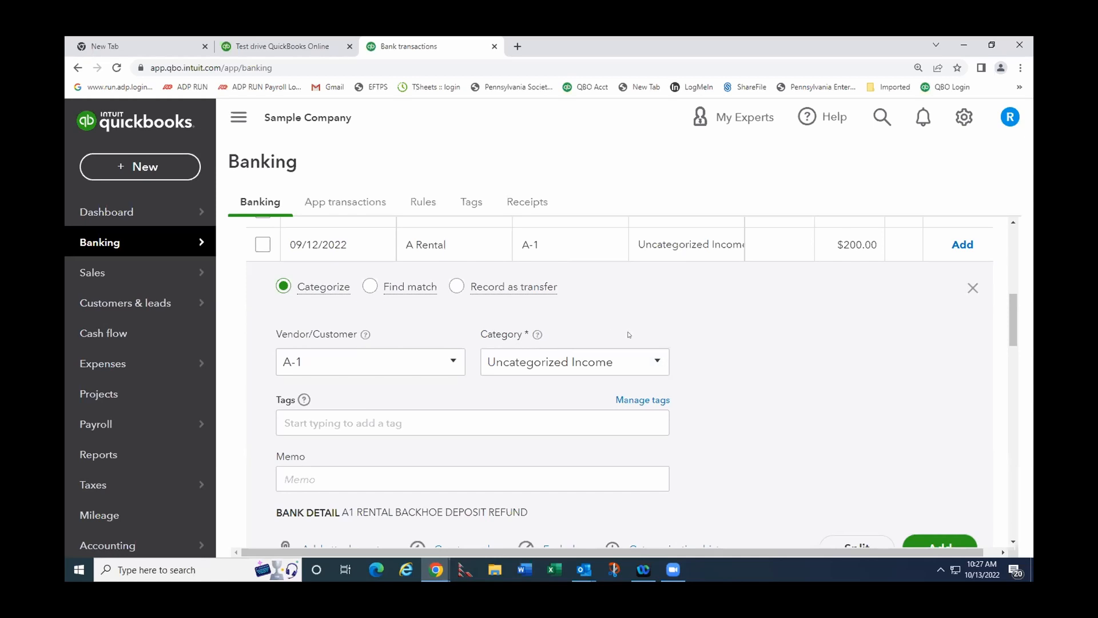
Categorize the $200.00 A Rental refund under the Equipment Rental sub-account of Job Expenses and add the transaction to the books.
{"action": "scroll", "coordinate": [700, 344], "scroll_direction": "up", "scroll_amount": 1}
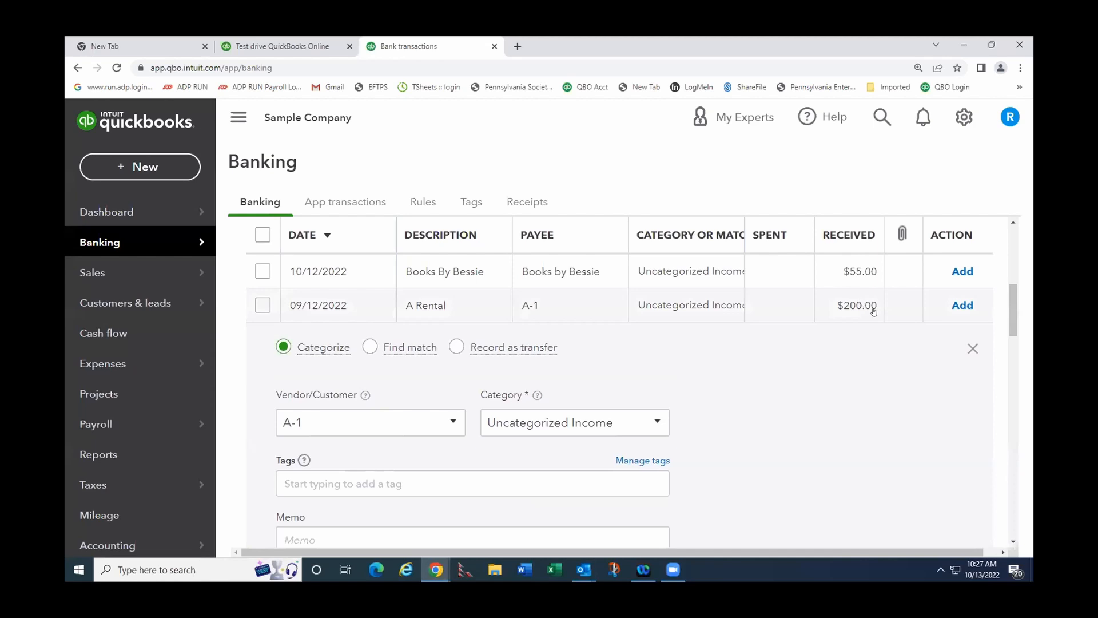
{"action": "left_click", "coordinate": [654, 422]}
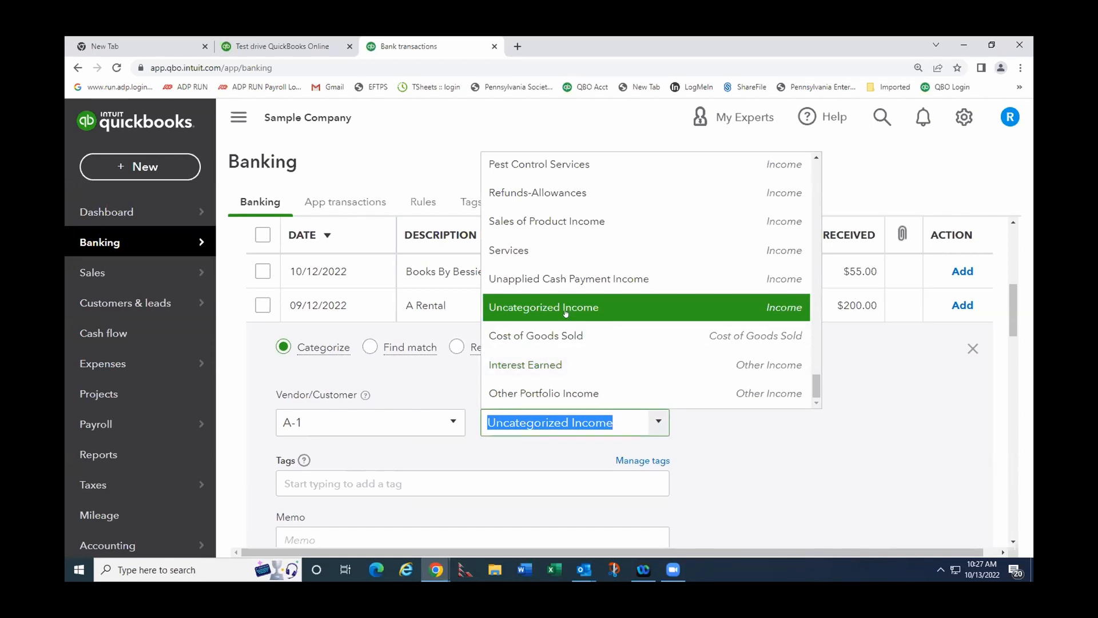
{"action": "type", "text": "rent"}
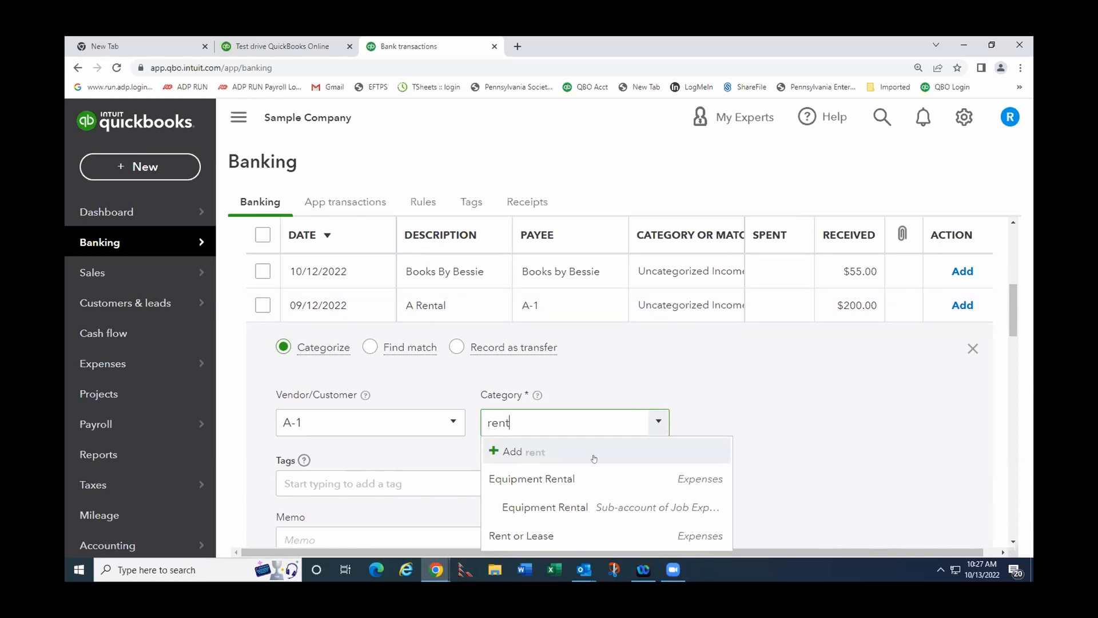
{"action": "left_click", "coordinate": [523, 507]}
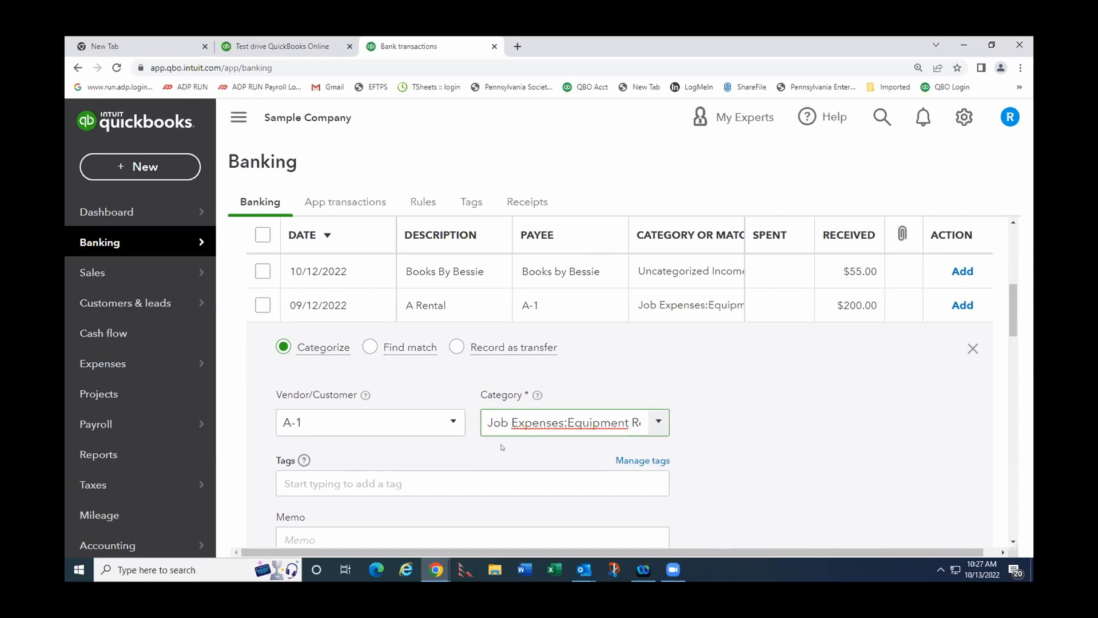
{"action": "scroll", "coordinate": [503, 448], "scroll_direction": "down", "scroll_amount": 1}
{"action": "scroll", "coordinate": [503, 448], "scroll_direction": "down", "scroll_amount": 1}
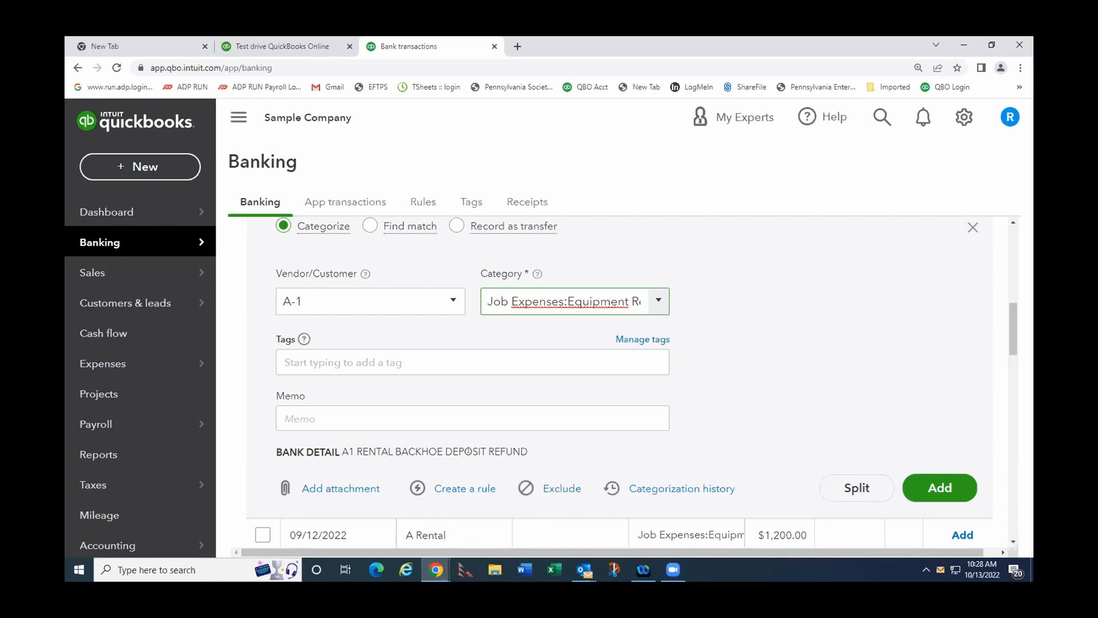
{"action": "left_click", "coordinate": [931, 495]}
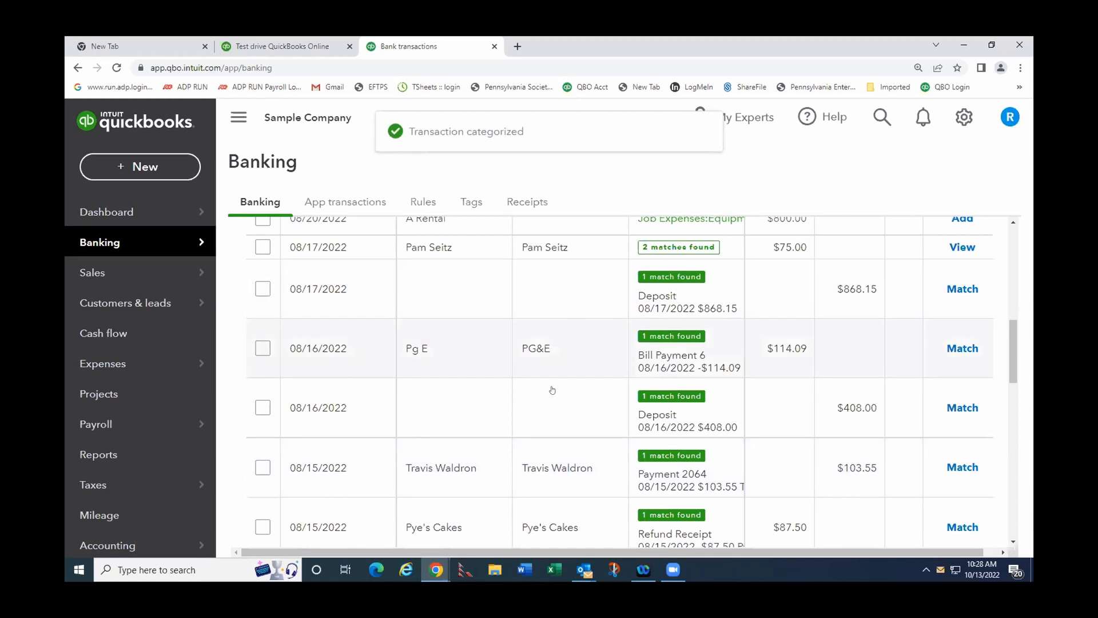
{"action": "scroll", "coordinate": [552, 389], "scroll_direction": "up", "scroll_amount": 5}
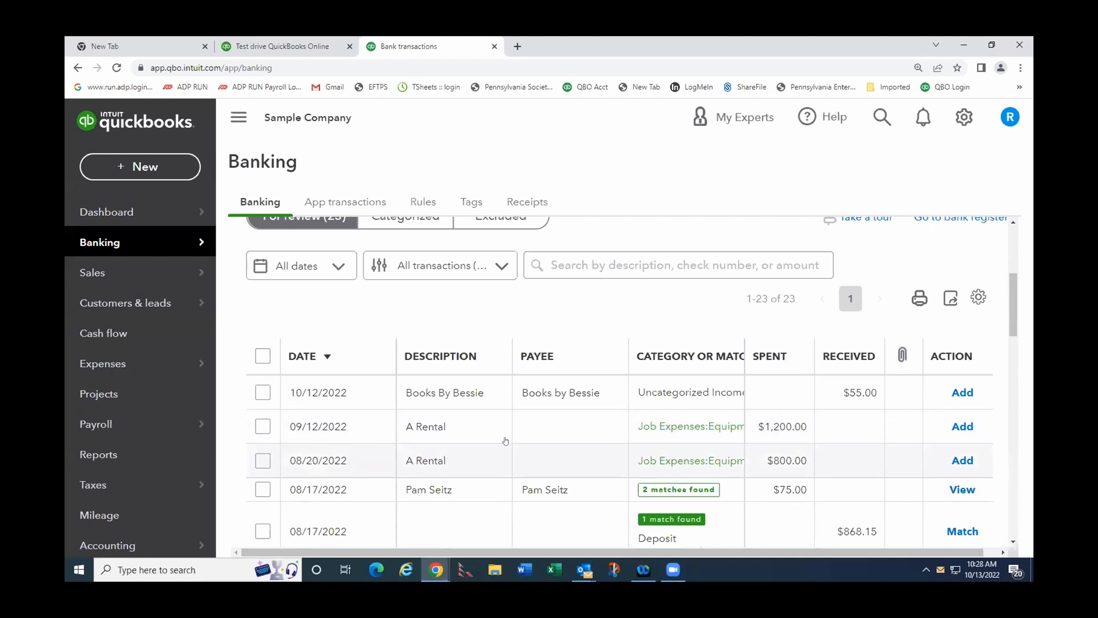
Set the vendor of the 09/12/2022 A Rental payment of $1,200.00 to A-1 and add the transaction to the books.
{"action": "left_click", "coordinate": [524, 430]}
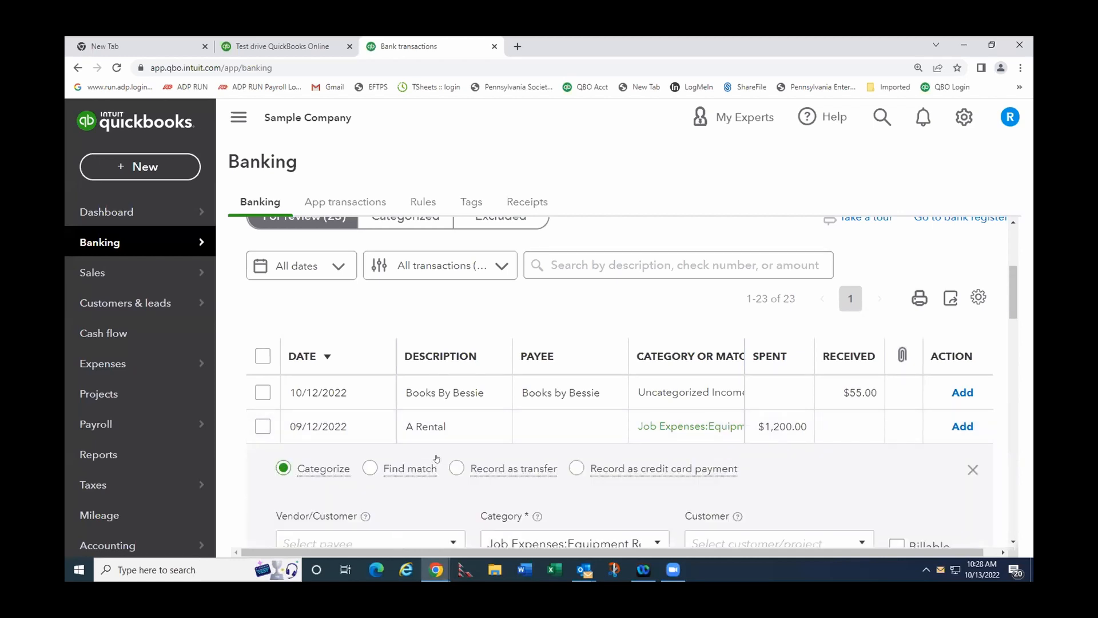
{"action": "scroll", "coordinate": [437, 457], "scroll_direction": "down", "scroll_amount": 2}
{"action": "left_click", "coordinate": [362, 420]}
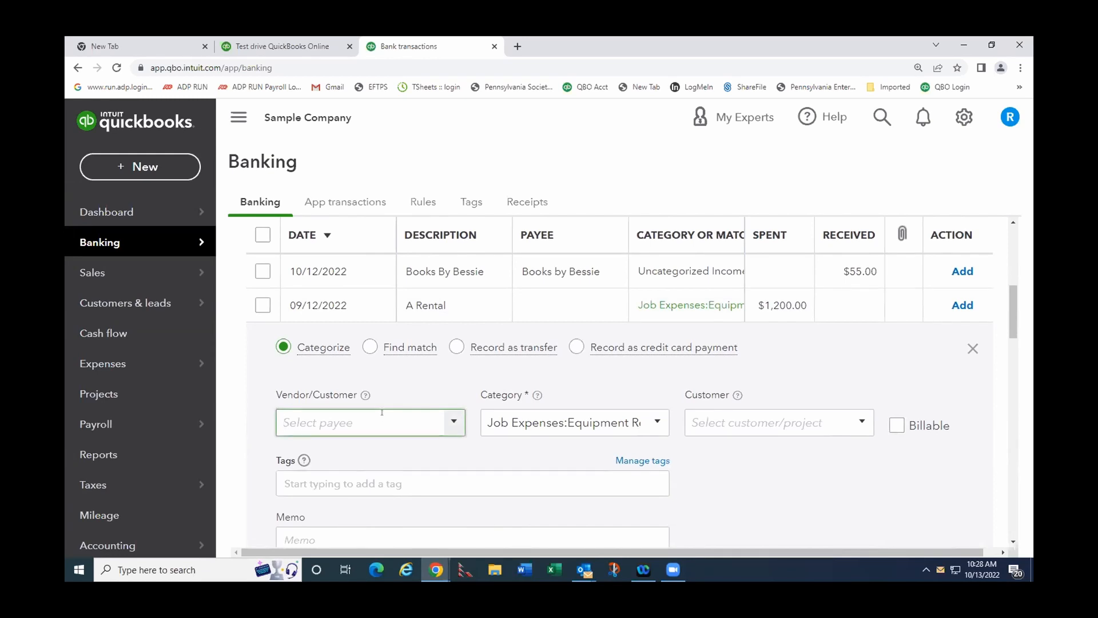
{"action": "type", "text": "A-1"}
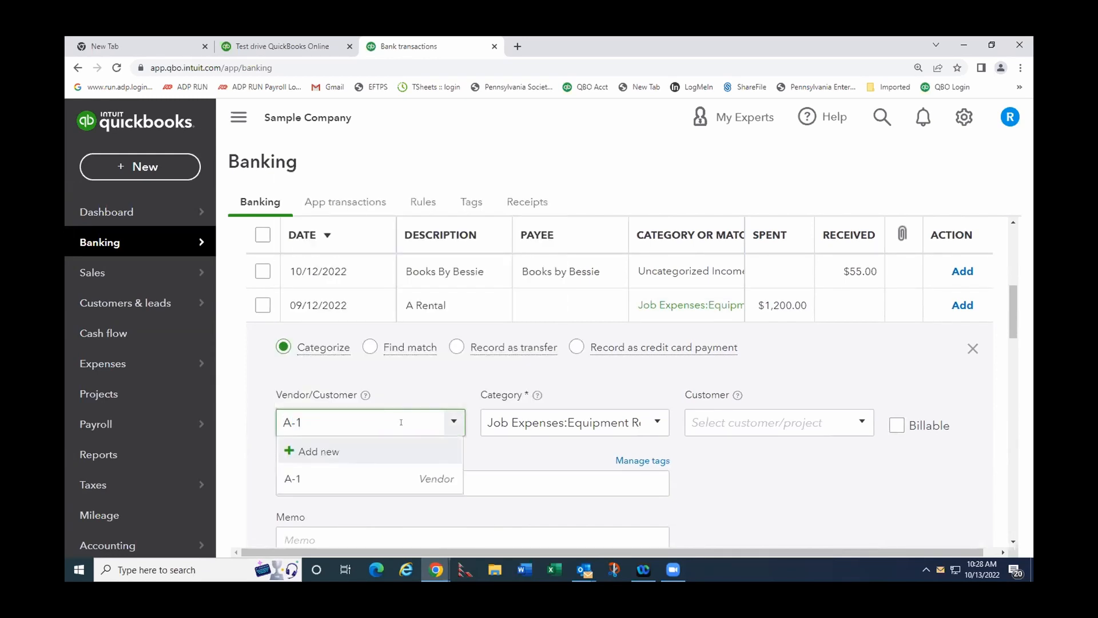
{"action": "left_click", "coordinate": [294, 478]}
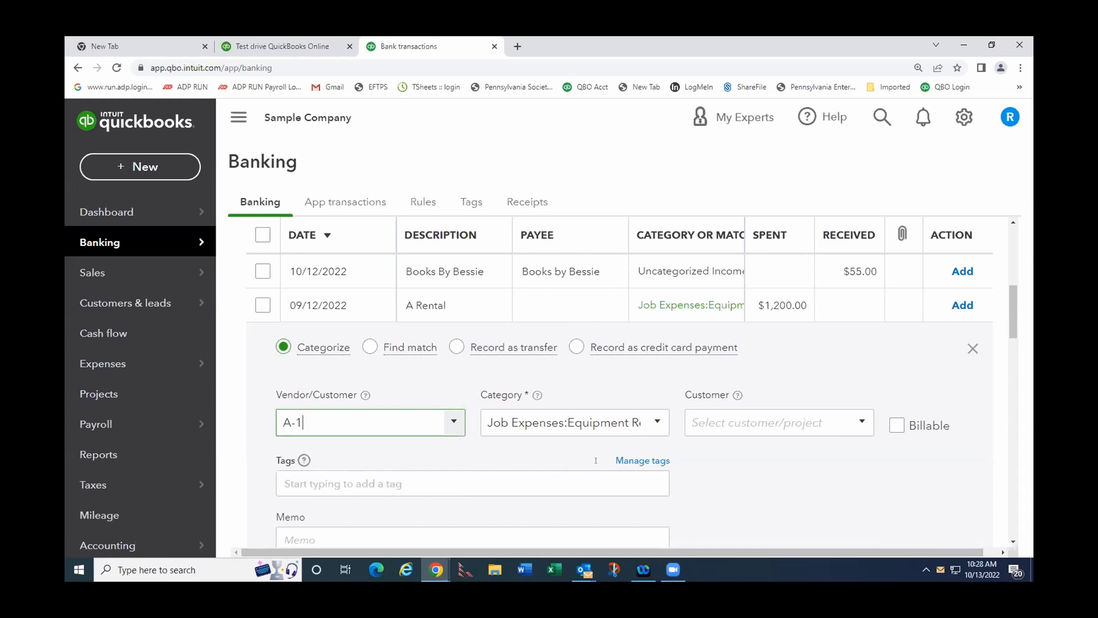
{"action": "scroll", "coordinate": [968, 457], "scroll_direction": "down", "scroll_amount": 2}
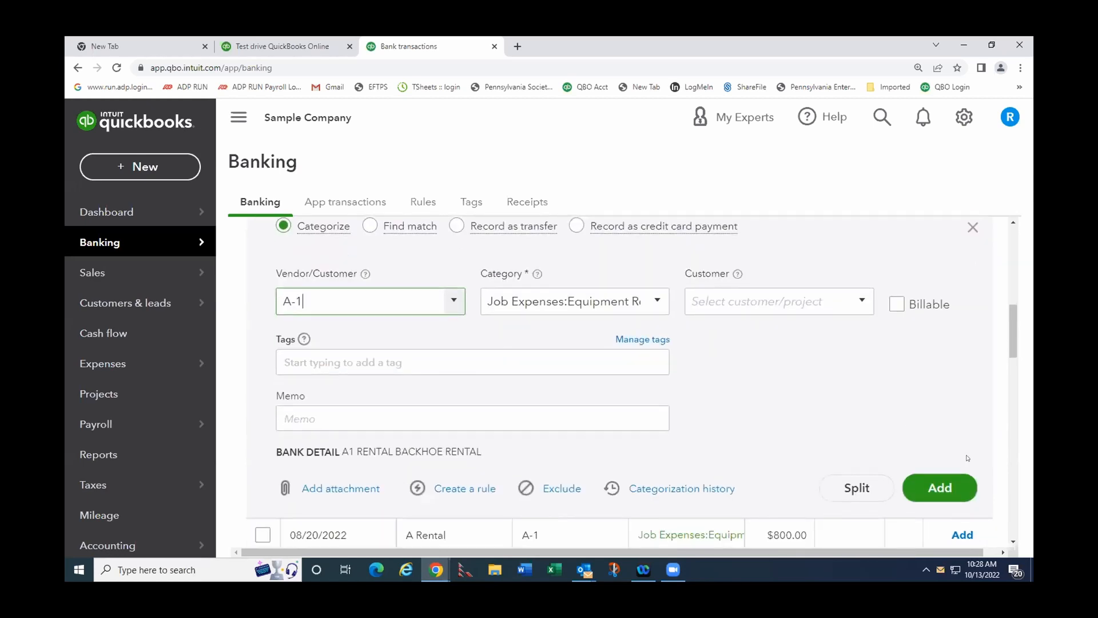
{"action": "left_click", "coordinate": [938, 495]}
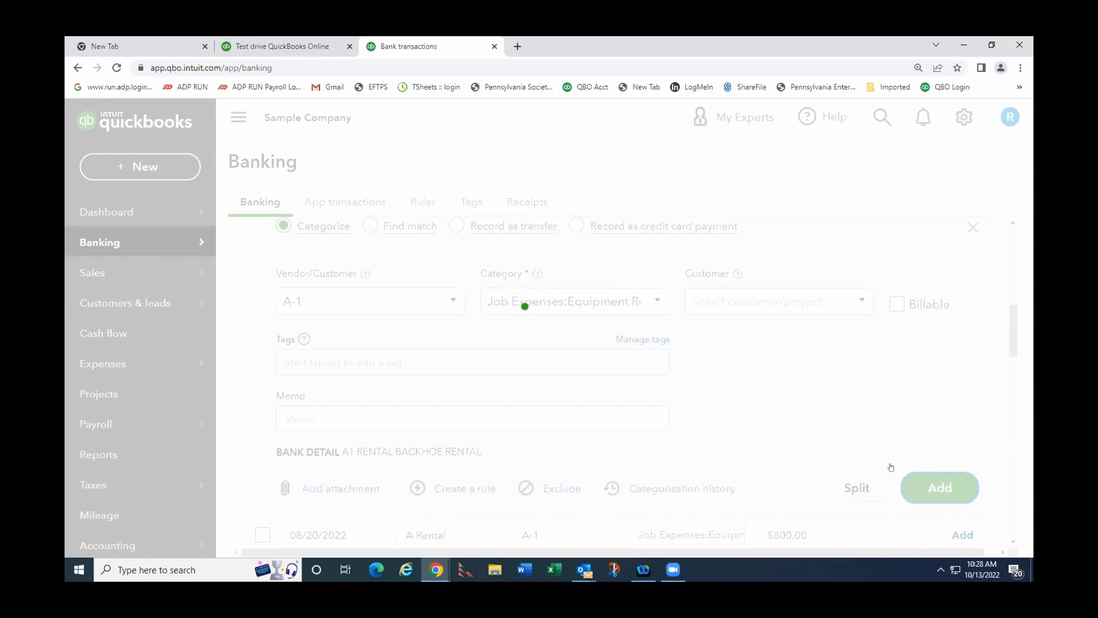
Review the matching record for the 08/17/2022 deposit of $868.15 and close its details without matching it.
{"action": "scroll", "coordinate": [475, 362], "scroll_direction": "up", "scroll_amount": 3}
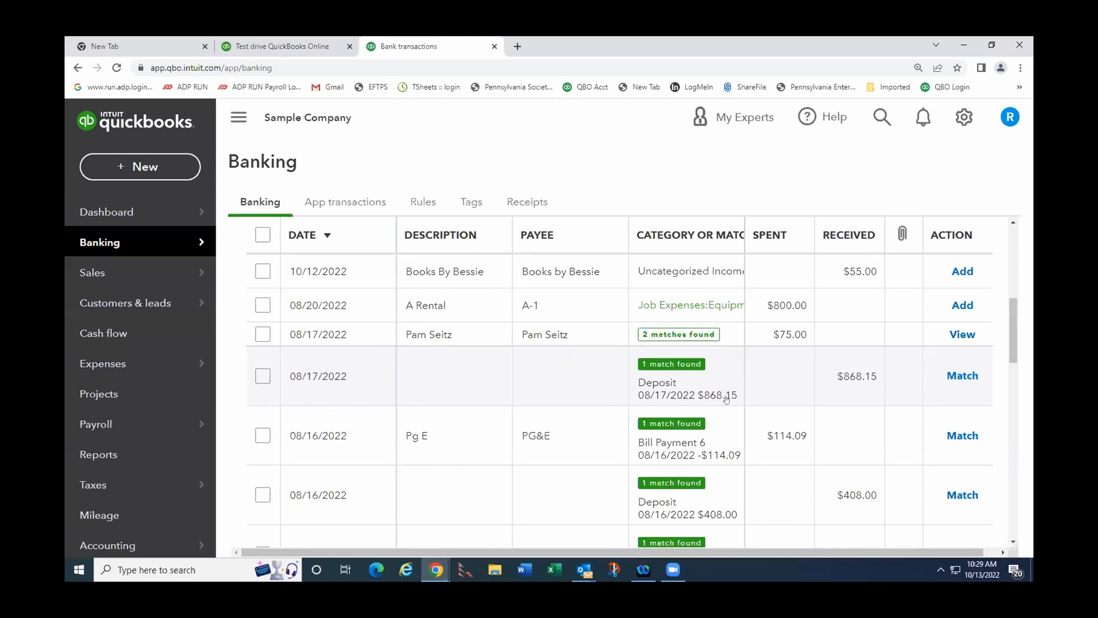
{"action": "left_click", "coordinate": [804, 381]}
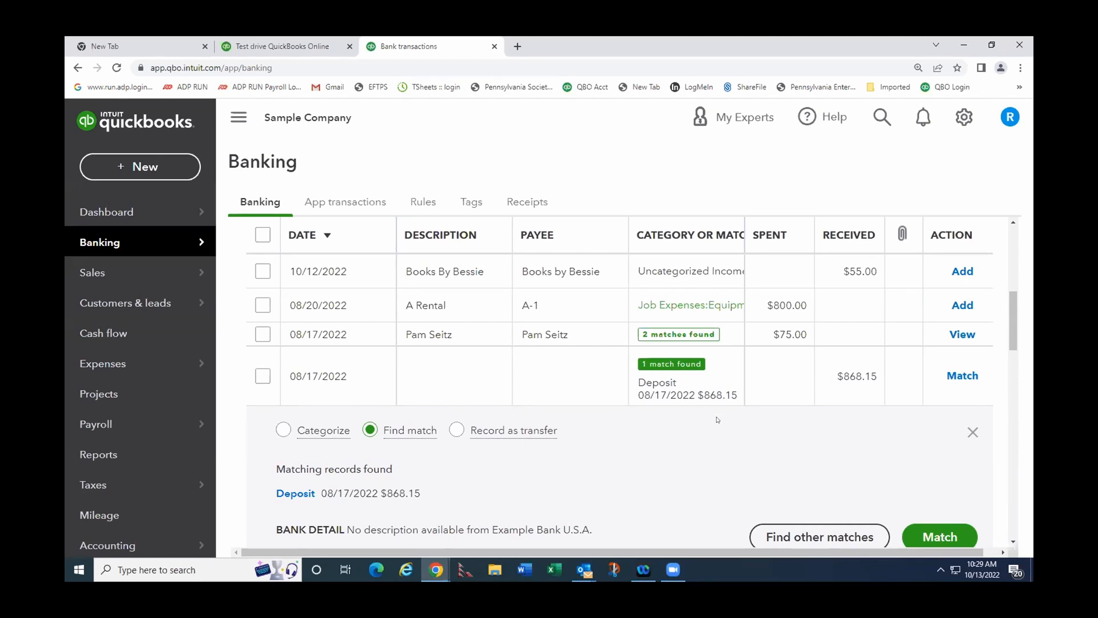
{"action": "left_click", "coordinate": [973, 433]}
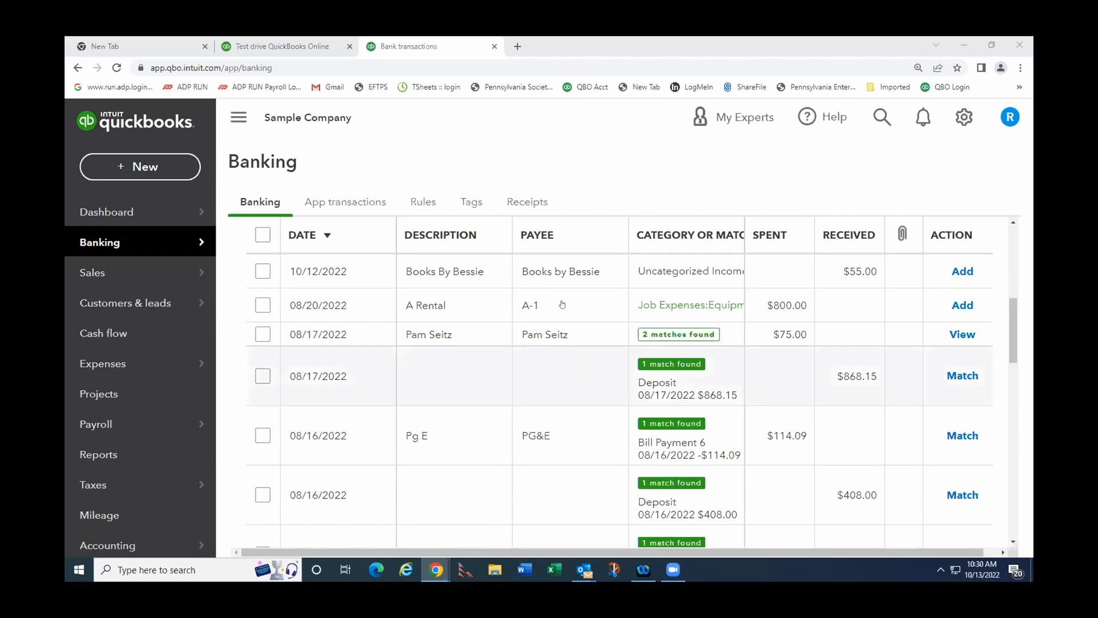
Start a new bank rule and name it A-1 Rental.
{"action": "scroll", "coordinate": [537, 372], "scroll_direction": "up", "scroll_amount": 3}
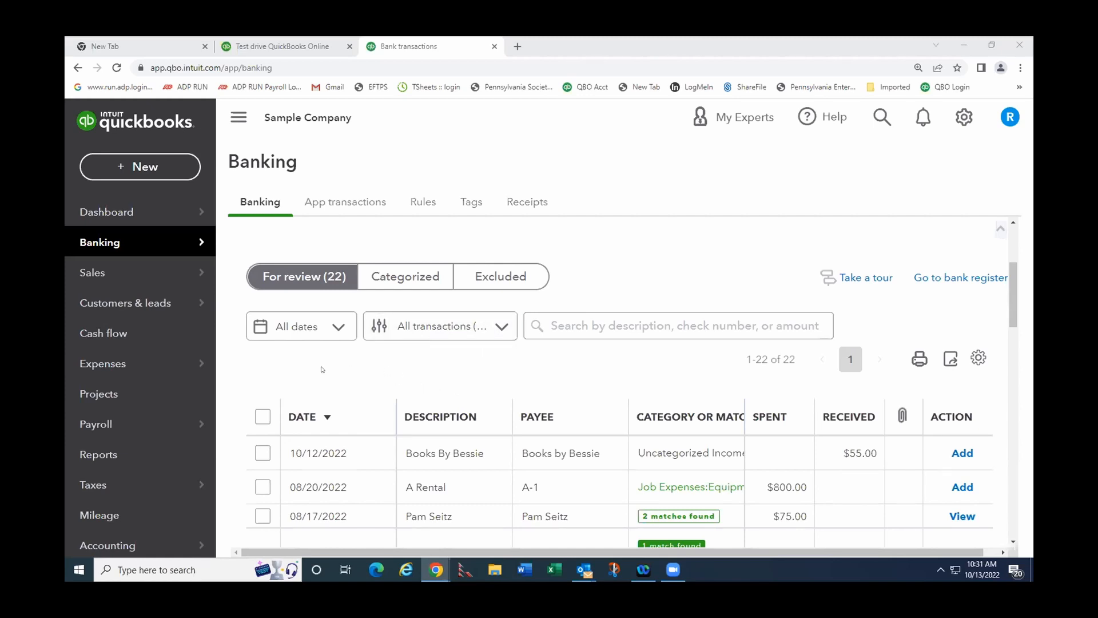
{"action": "left_click", "coordinate": [424, 205]}
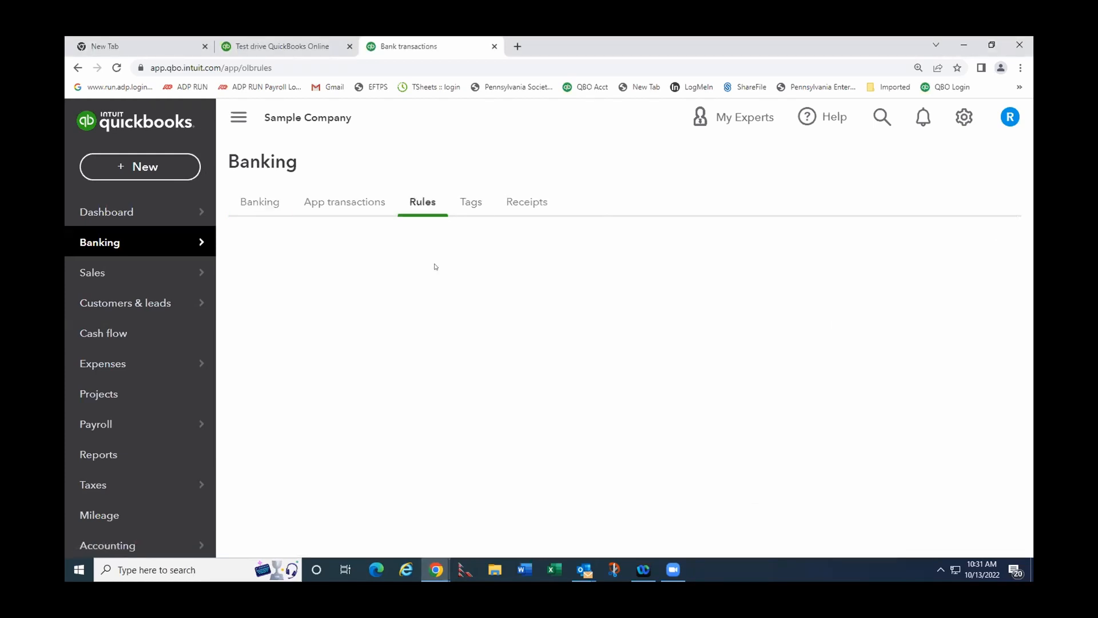
{"action": "scroll", "coordinate": [456, 297], "scroll_direction": "down", "scroll_amount": 1}
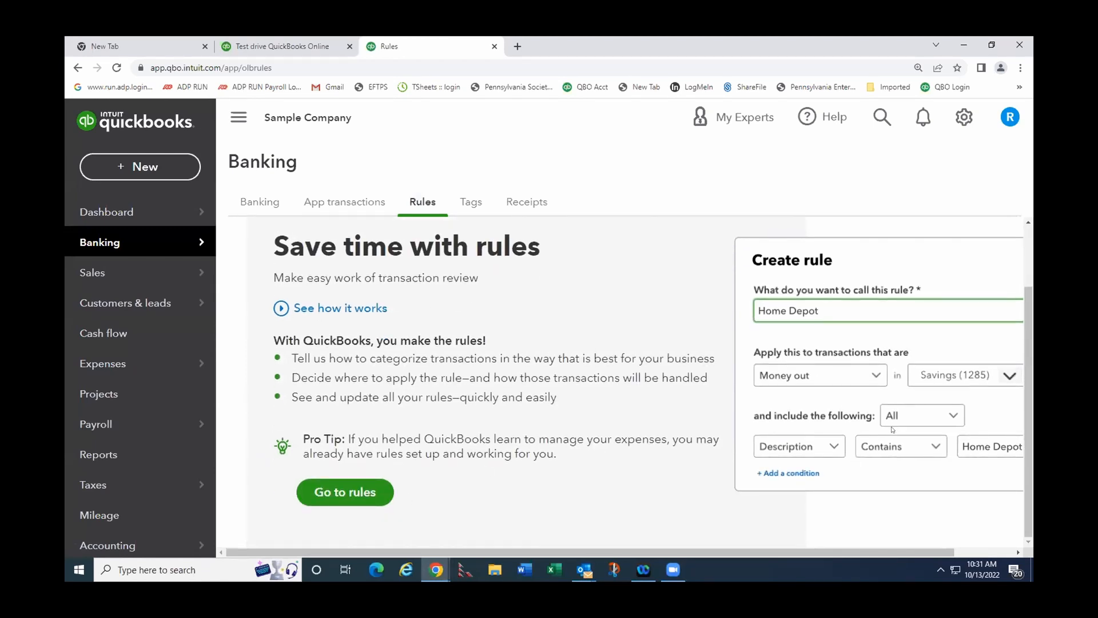
{"action": "left_click", "coordinate": [333, 496]}
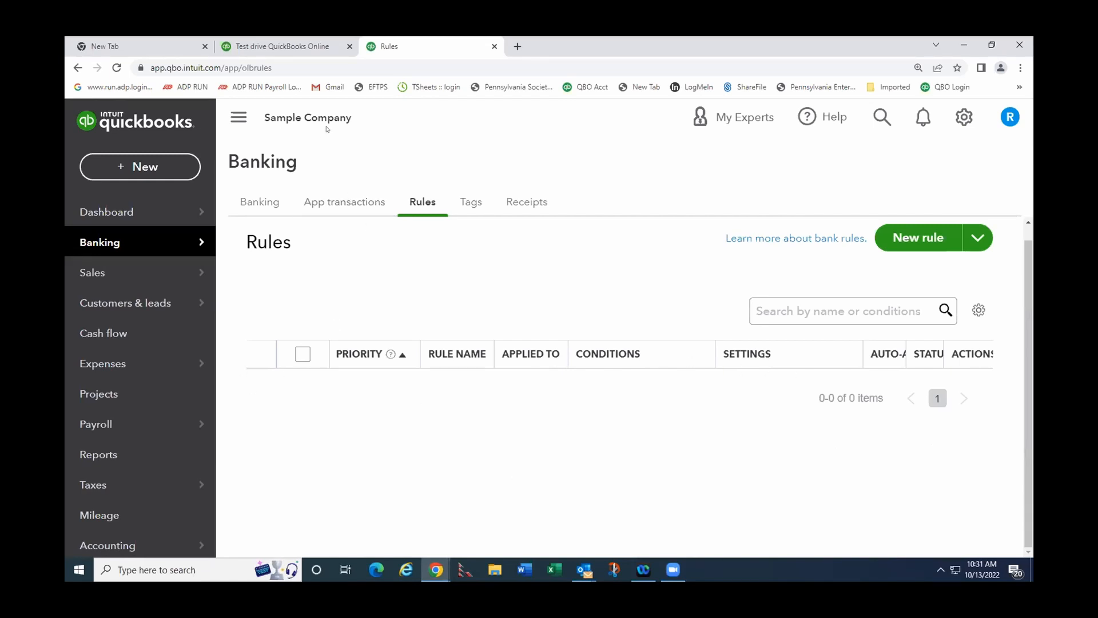
{"action": "left_click", "coordinate": [979, 243]}
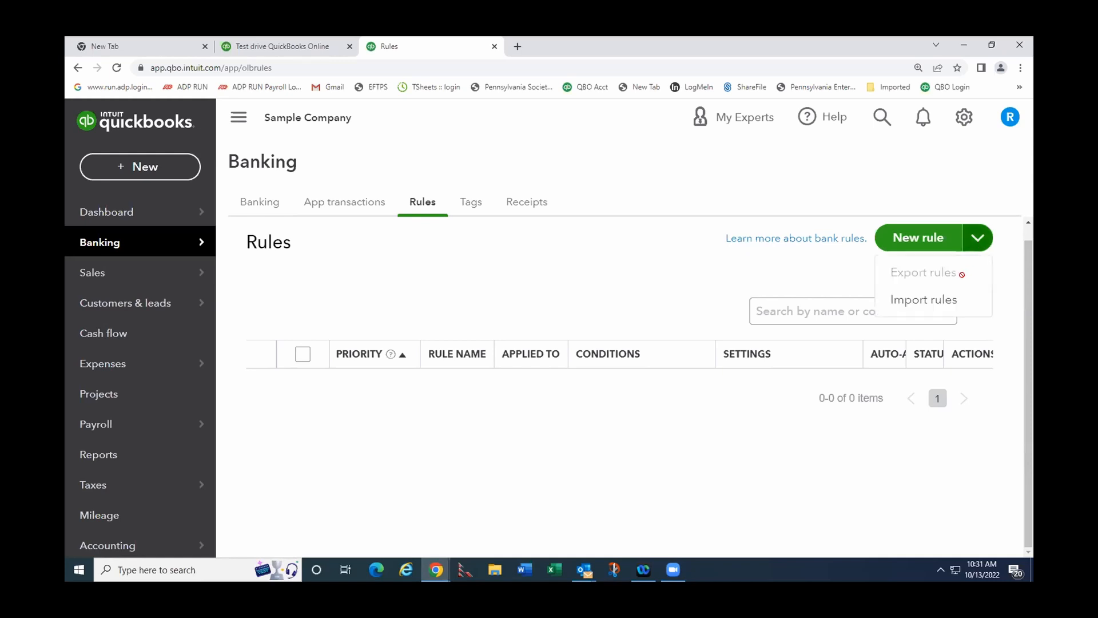
{"action": "left_click", "coordinate": [896, 245]}
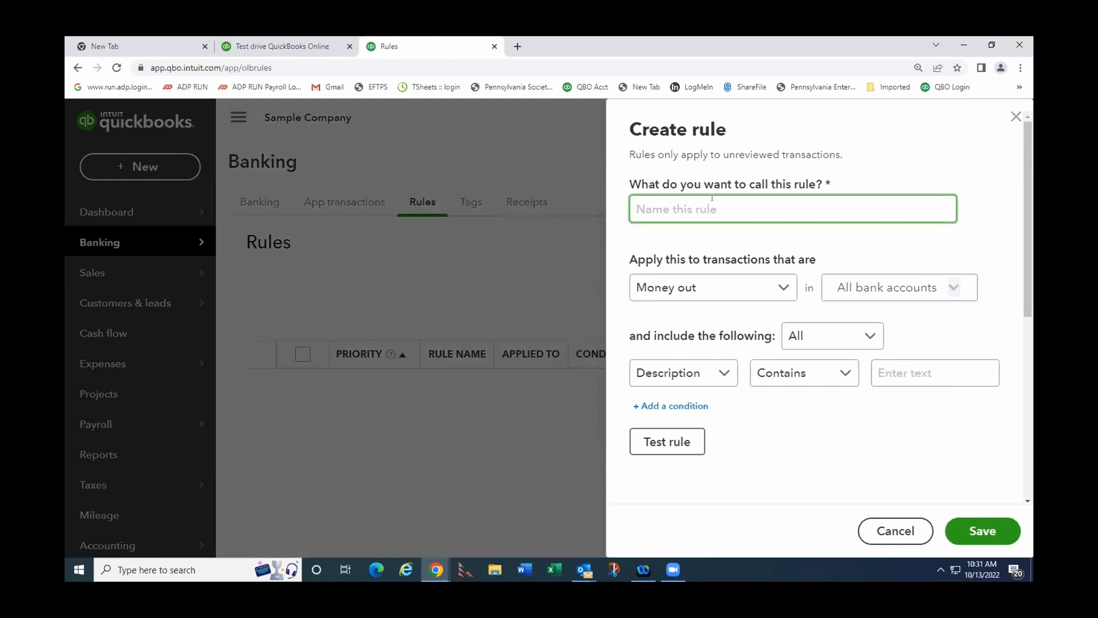
{"action": "type", "text": "A-1 Rental"}
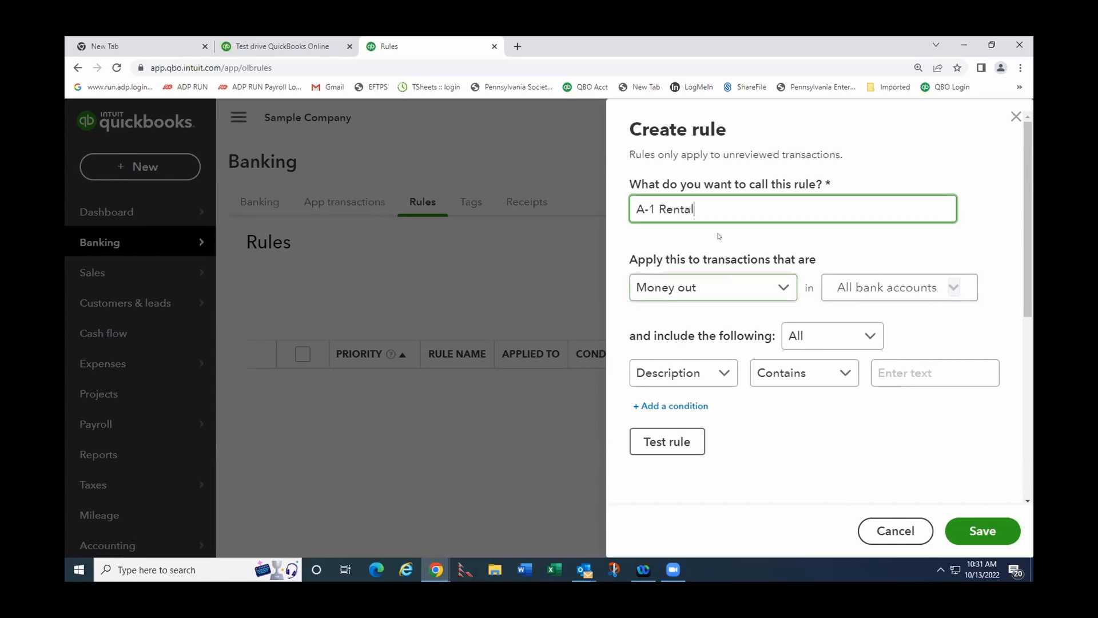
Apply the rule to Money out transactions in all bank accounts whose description contains A-1.
{"action": "left_click", "coordinate": [782, 286]}
{"action": "left_click", "coordinate": [781, 285]}
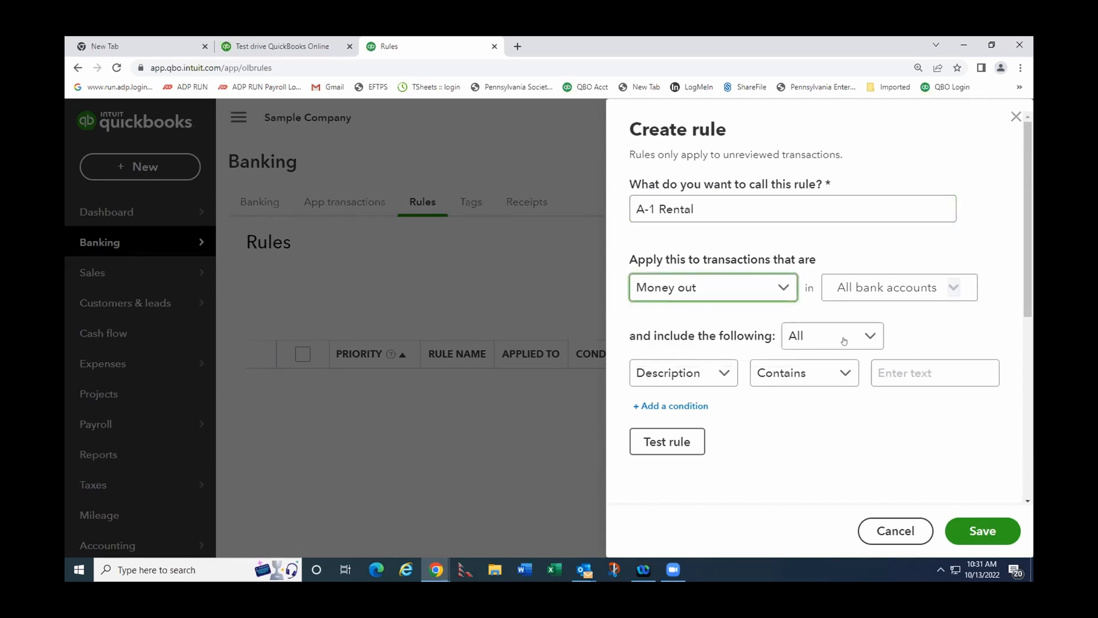
{"action": "left_click", "coordinate": [784, 286]}
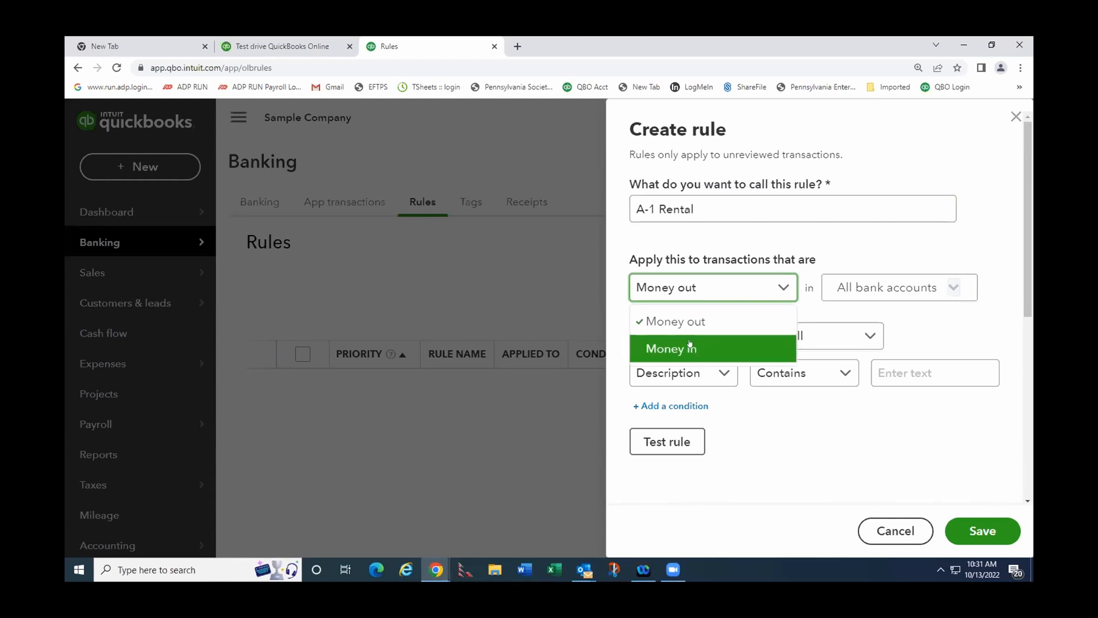
{"action": "left_click", "coordinate": [777, 284]}
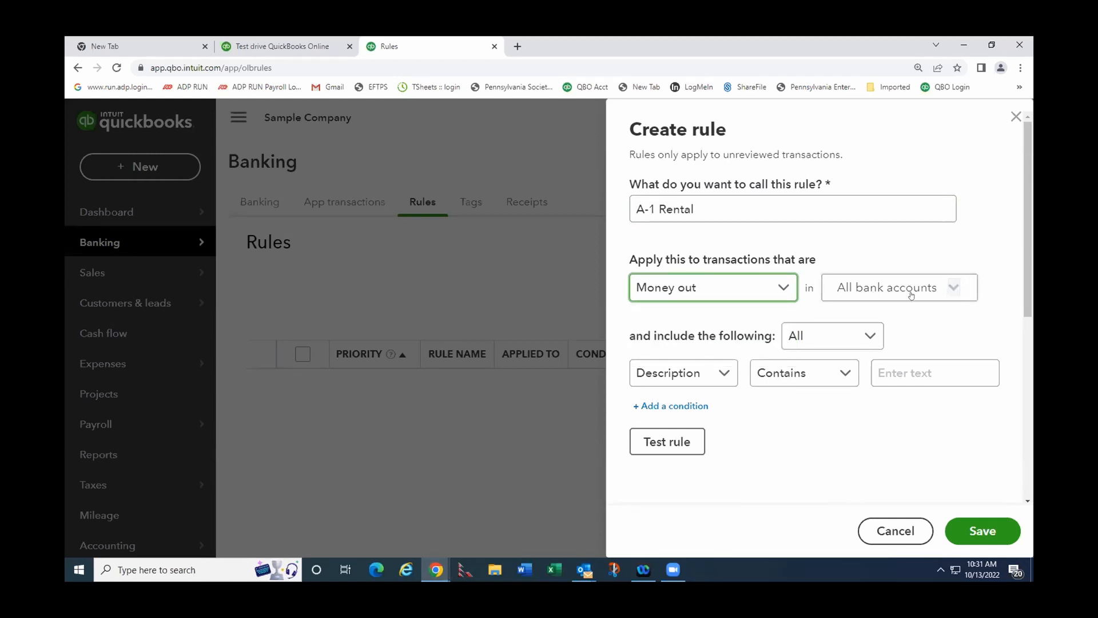
{"action": "left_click", "coordinate": [952, 287]}
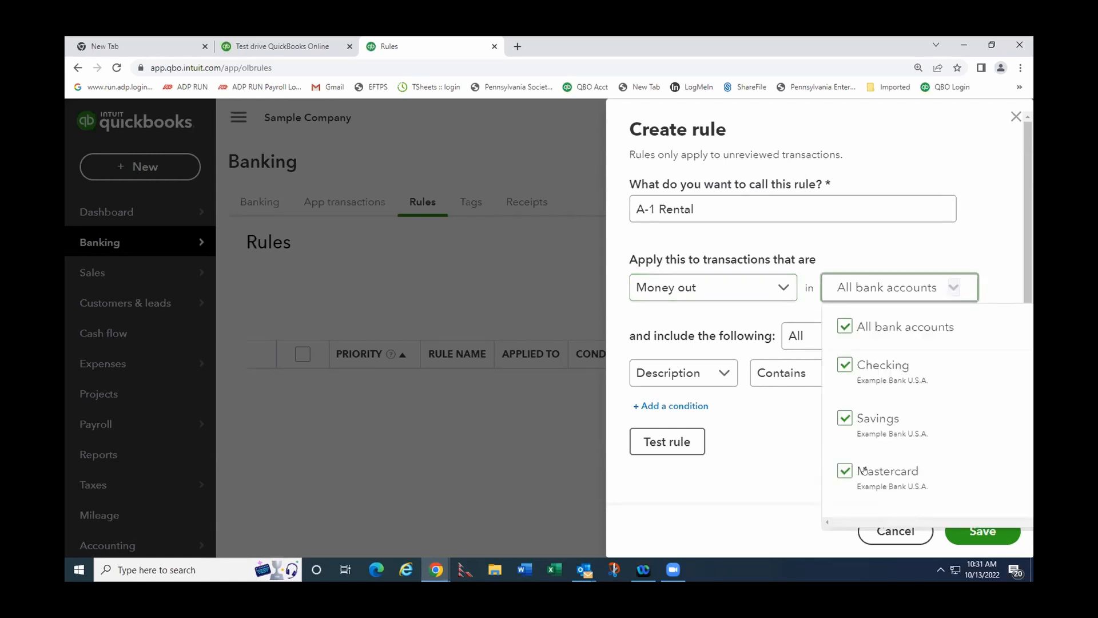
{"action": "left_click", "coordinate": [794, 488]}
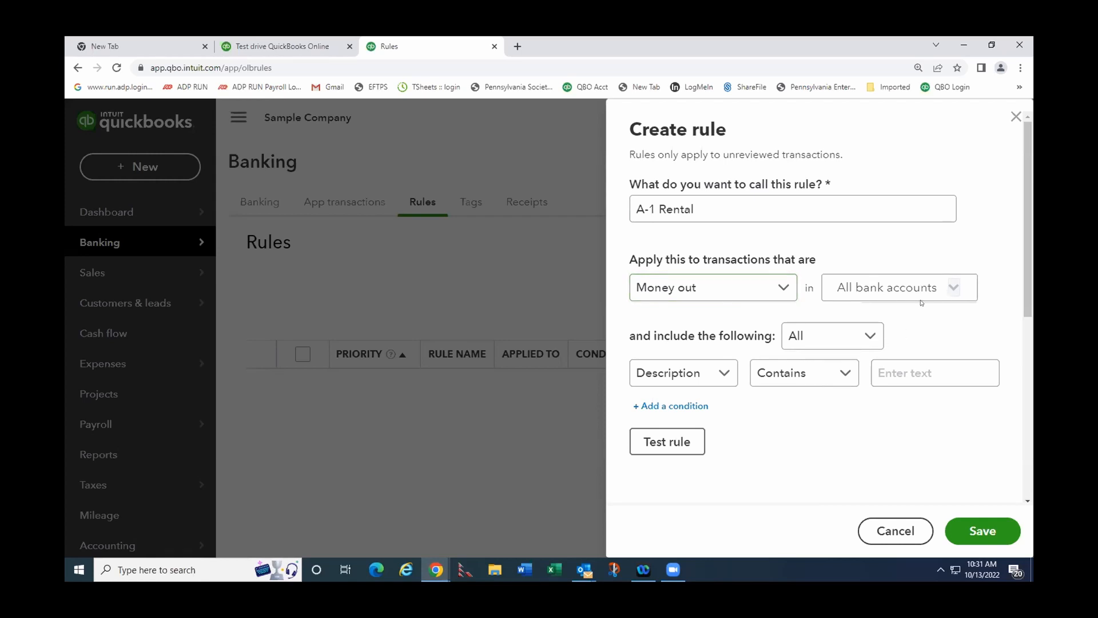
{"action": "left_click", "coordinate": [918, 379]}
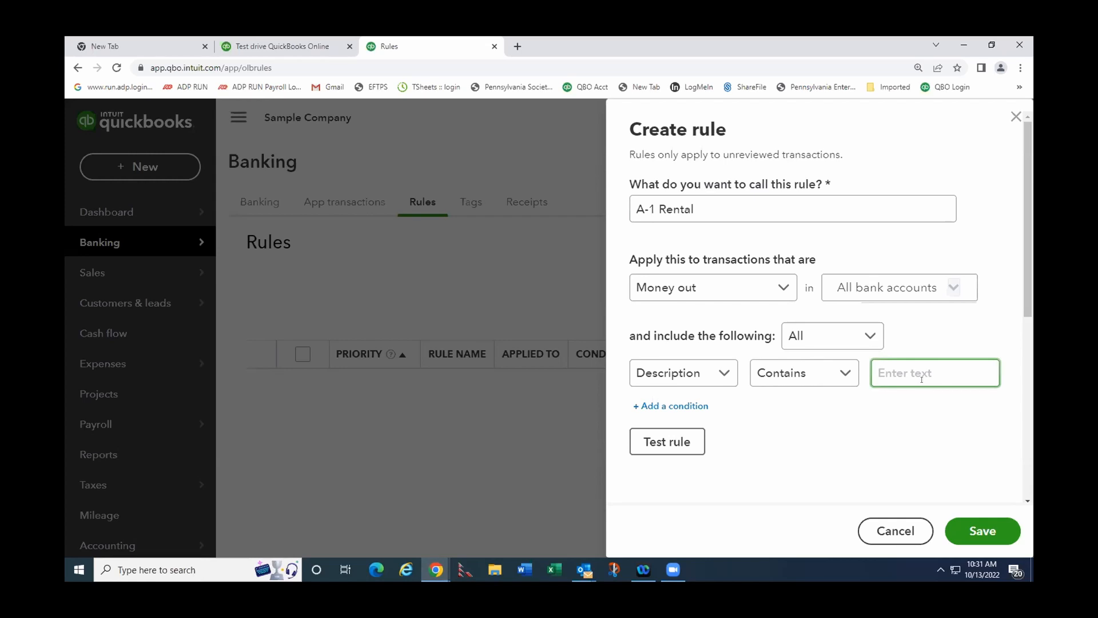
{"action": "type", "text": "A-1"}
Assign the rule's expenses to the Equipment Rental sub-account of Job Expenses.
{"action": "scroll", "coordinate": [811, 432], "scroll_direction": "down", "scroll_amount": 3}
{"action": "scroll", "coordinate": [807, 412], "scroll_direction": "down", "scroll_amount": 1}
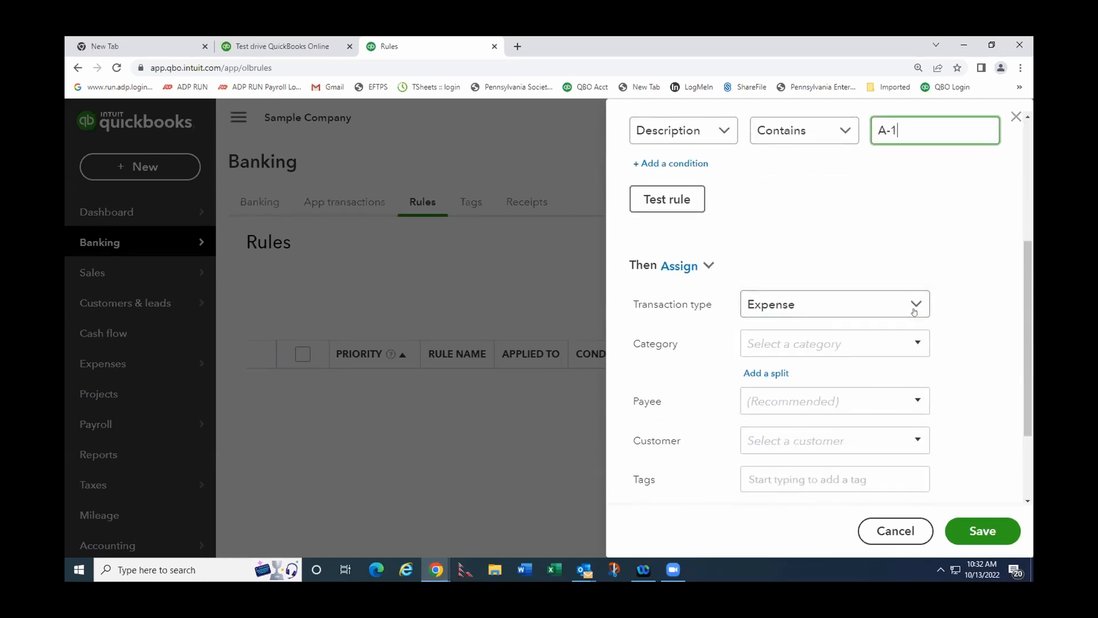
{"action": "left_click", "coordinate": [829, 342]}
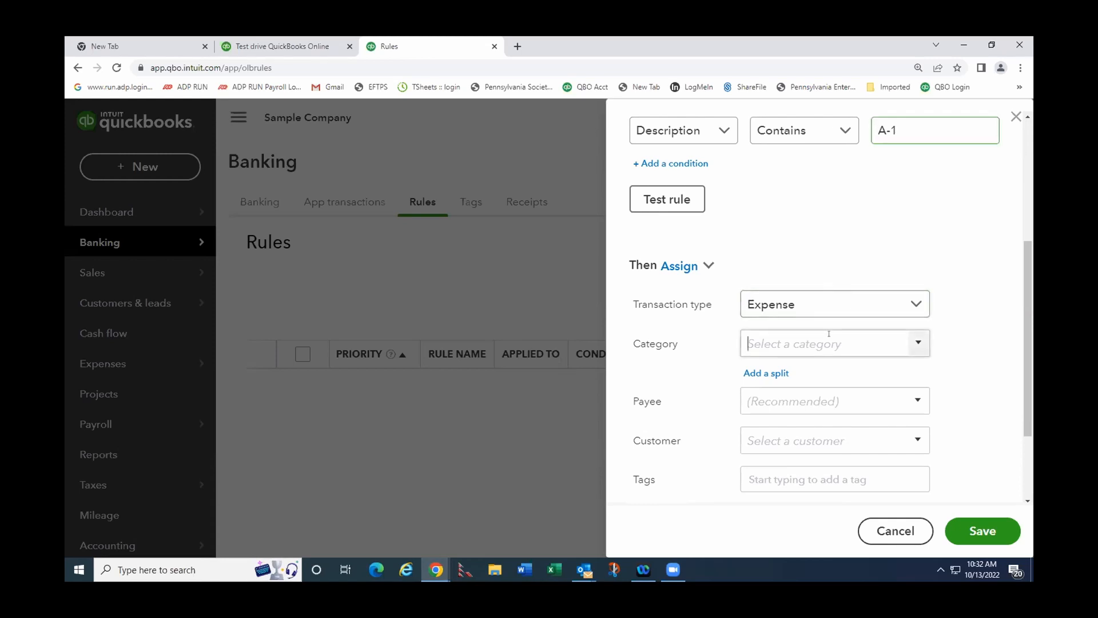
{"action": "type", "text": "ren"}
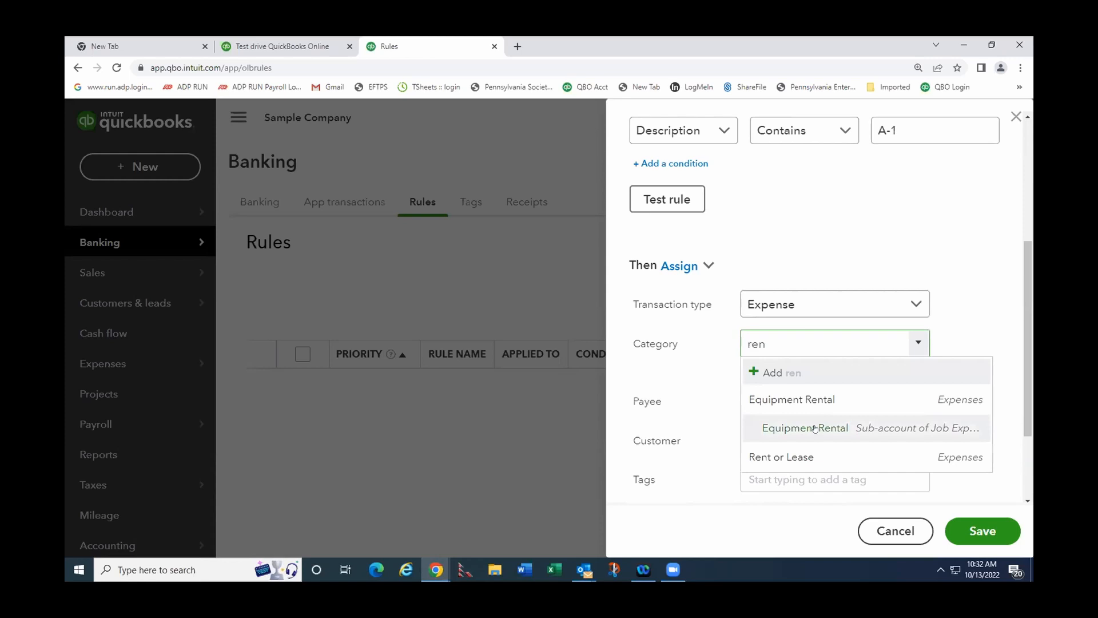
{"action": "left_click", "coordinate": [750, 427]}
Set the rule's payee to A-1, turn off Auto-add, and save the rule.
{"action": "scroll", "coordinate": [750, 408], "scroll_direction": "down", "scroll_amount": 1}
{"action": "scroll", "coordinate": [750, 407], "scroll_direction": "down", "scroll_amount": 2}
{"action": "key", "text": "Tab"}
{"action": "type", "text": "A-1"}
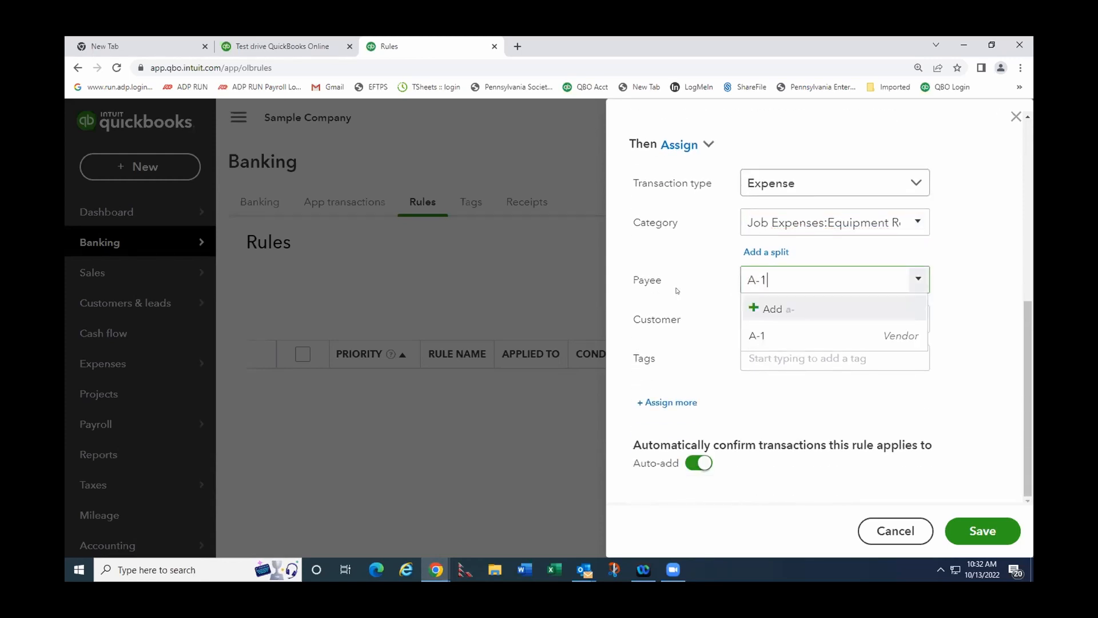
{"action": "left_click", "coordinate": [766, 338]}
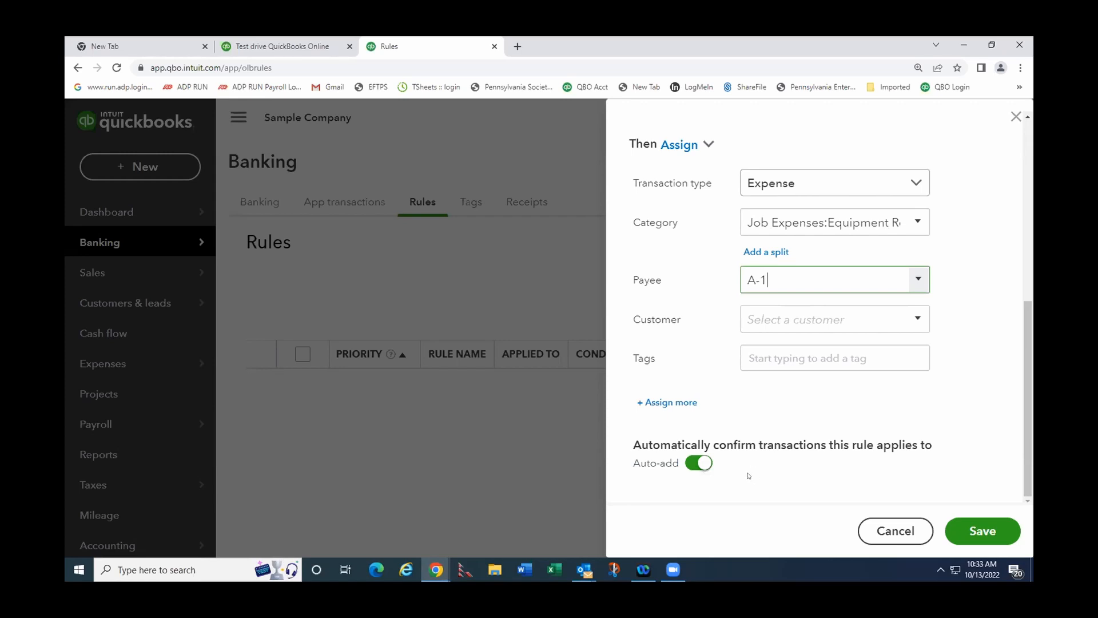
{"action": "left_click", "coordinate": [694, 467]}
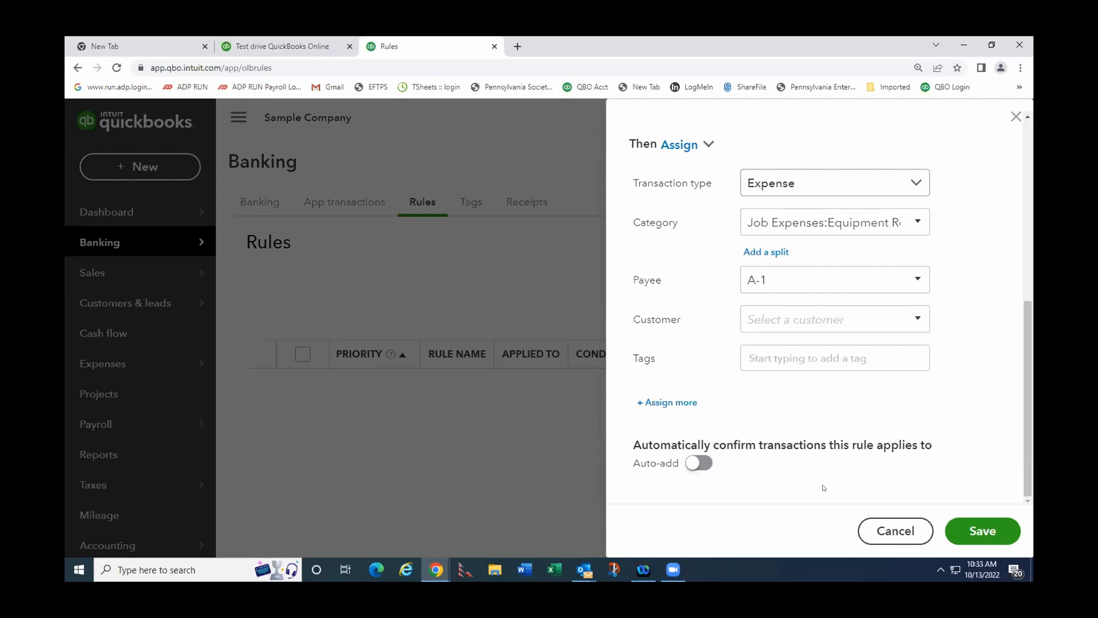
{"action": "left_click", "coordinate": [968, 533]}
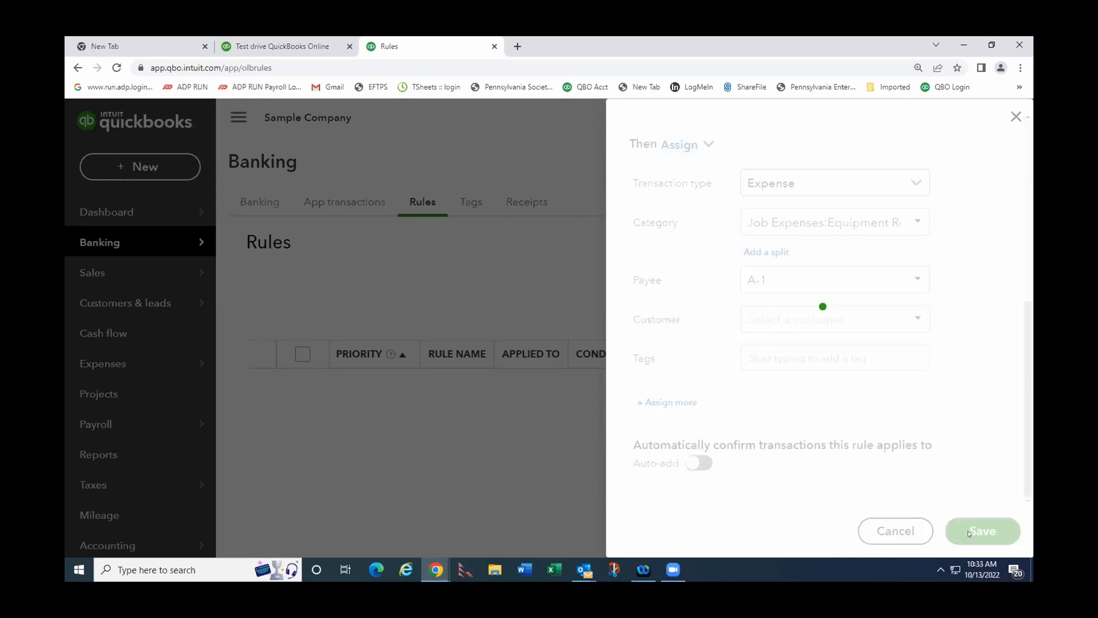
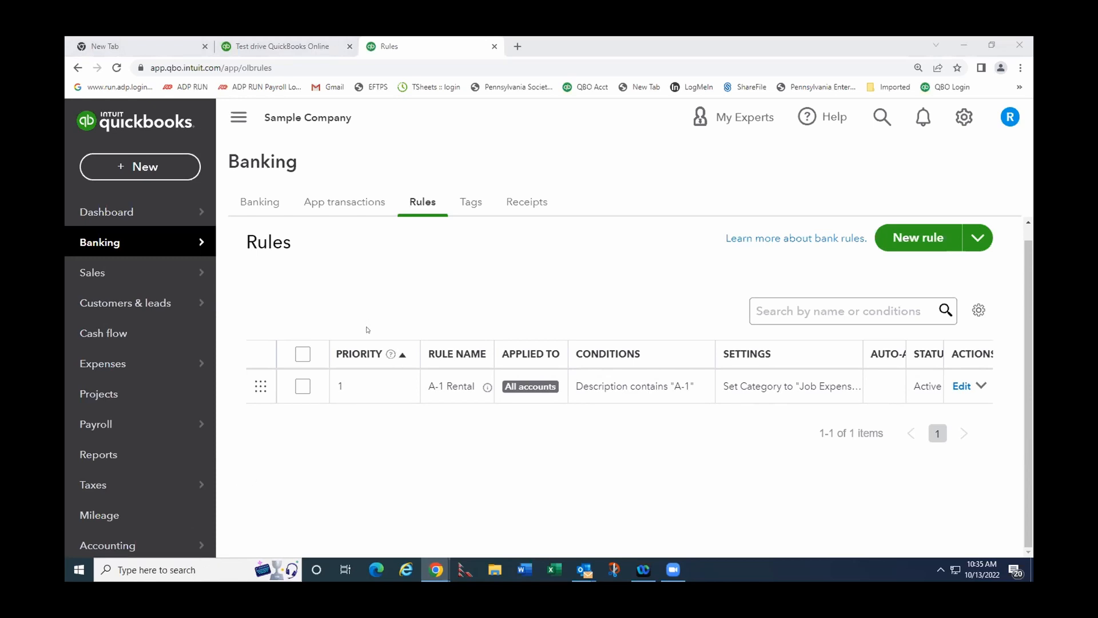
Open a new bank deposit and review the customer payments available to include in it.
{"action": "scroll", "coordinate": [369, 328], "scroll_direction": "up", "scroll_amount": 1}
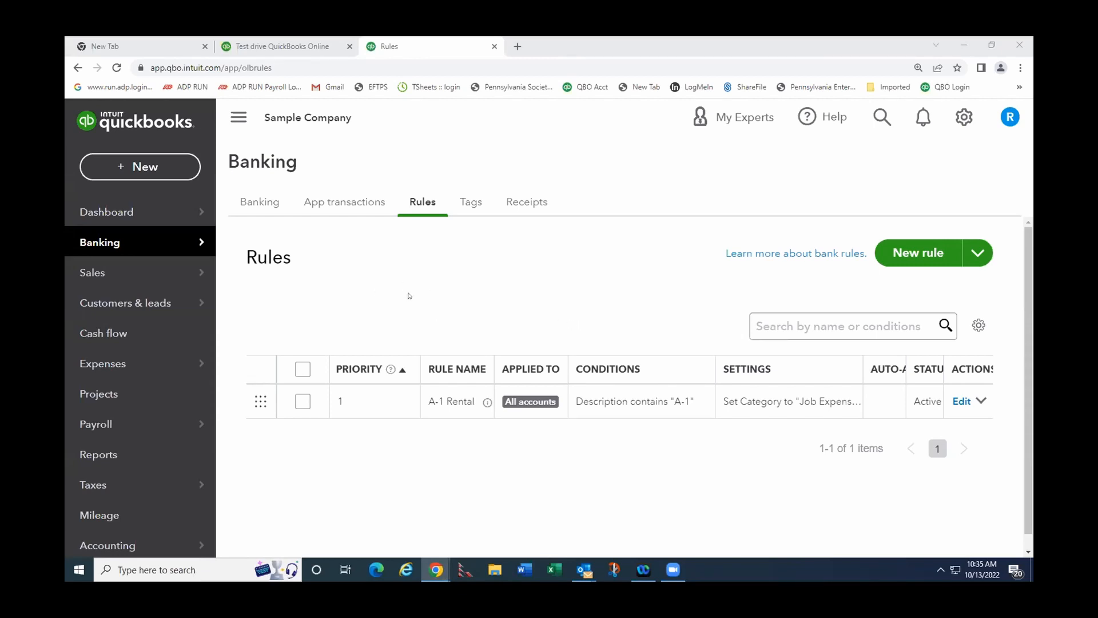
{"action": "scroll", "coordinate": [513, 304], "scroll_direction": "down", "scroll_amount": 1}
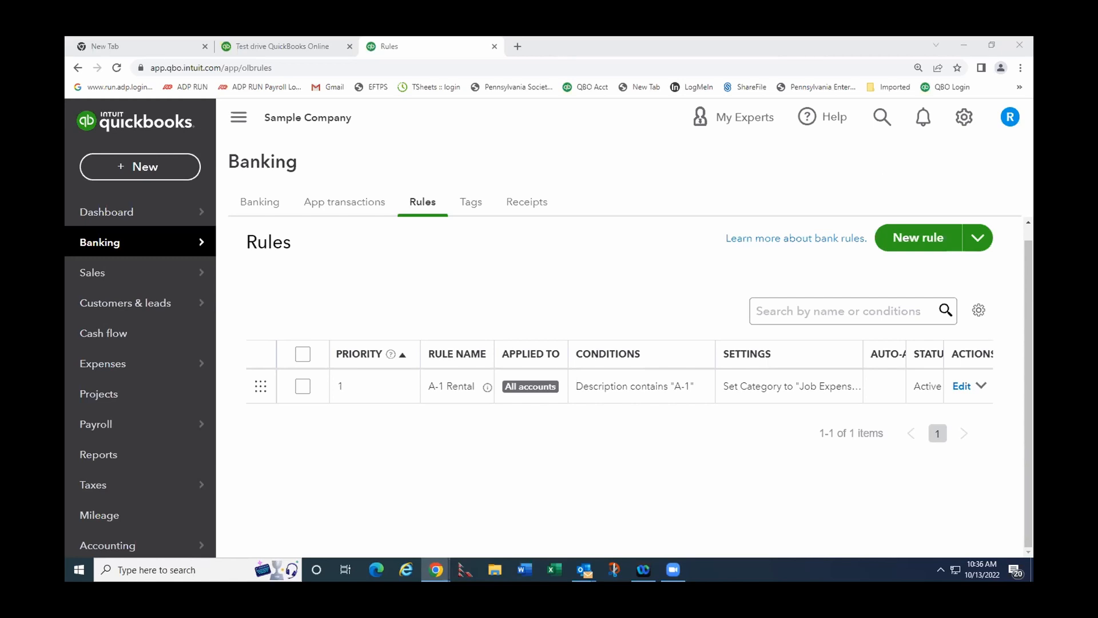
{"action": "left_click", "coordinate": [139, 166]}
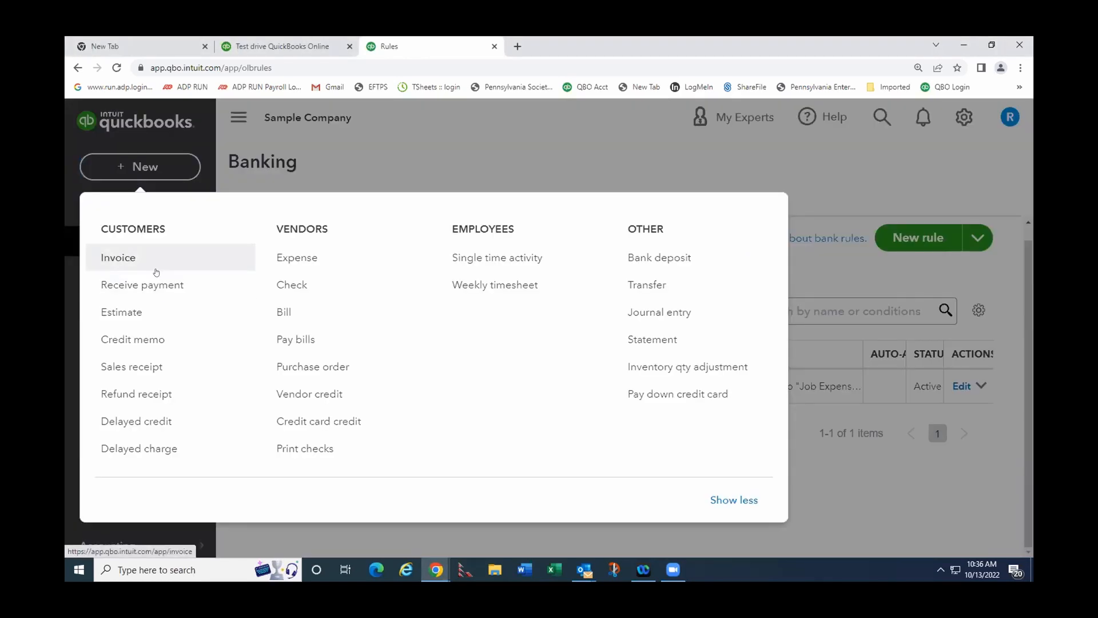
{"action": "left_click", "coordinate": [642, 262]}
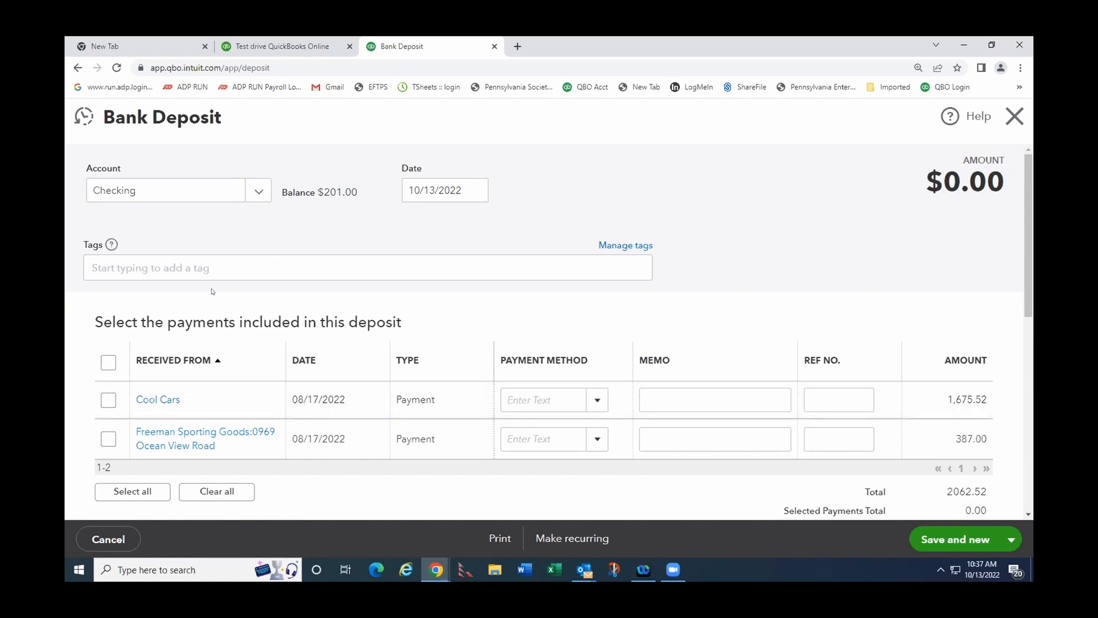
{"action": "scroll", "coordinate": [678, 329], "scroll_direction": "down", "scroll_amount": 2}
{"action": "scroll", "coordinate": [678, 329], "scroll_direction": "up", "scroll_amount": 2}
{"action": "scroll", "coordinate": [359, 340], "scroll_direction": "down", "scroll_amount": 1}
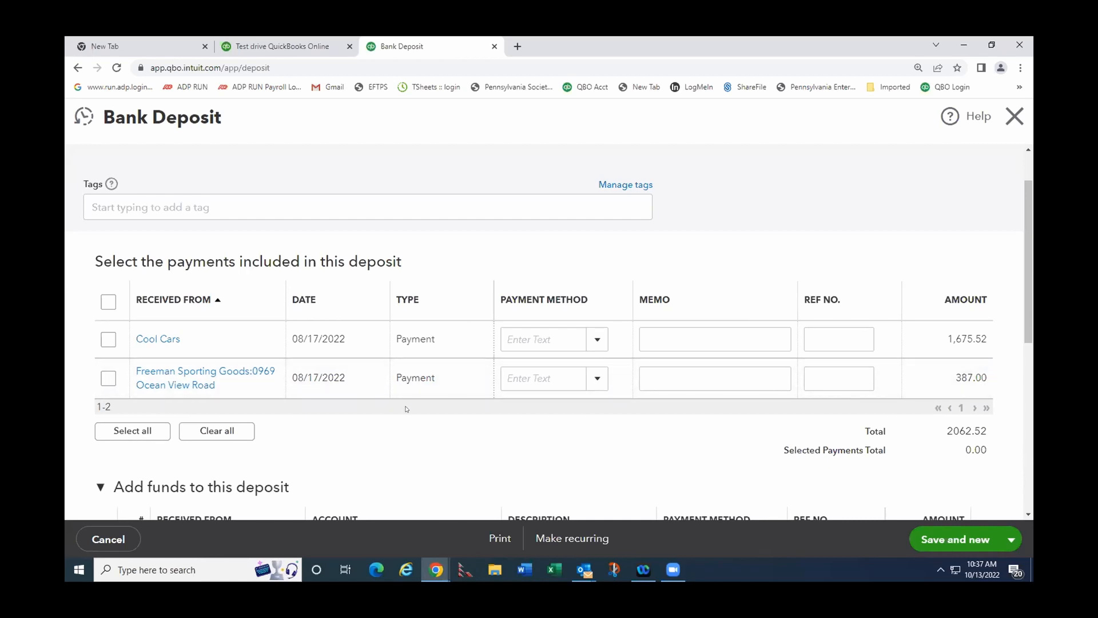
Create a new customer named Daily sales from the first line of the funds added to the deposit.
{"action": "scroll", "coordinate": [385, 383], "scroll_direction": "down", "scroll_amount": 2}
{"action": "scroll", "coordinate": [386, 330], "scroll_direction": "down", "scroll_amount": 1}
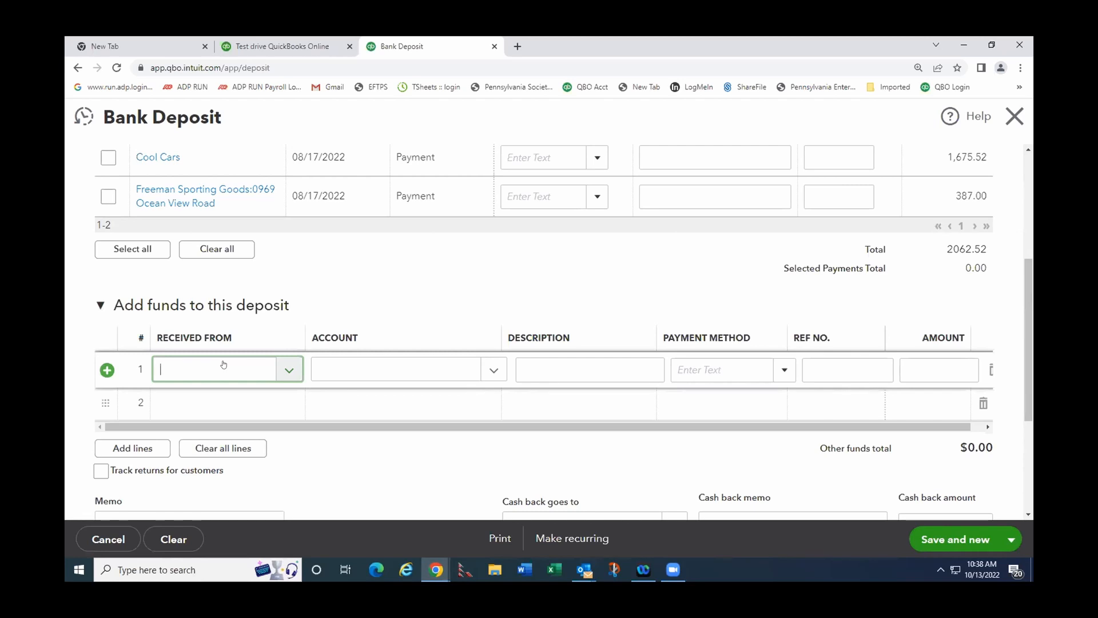
{"action": "type", "text": "oth"}
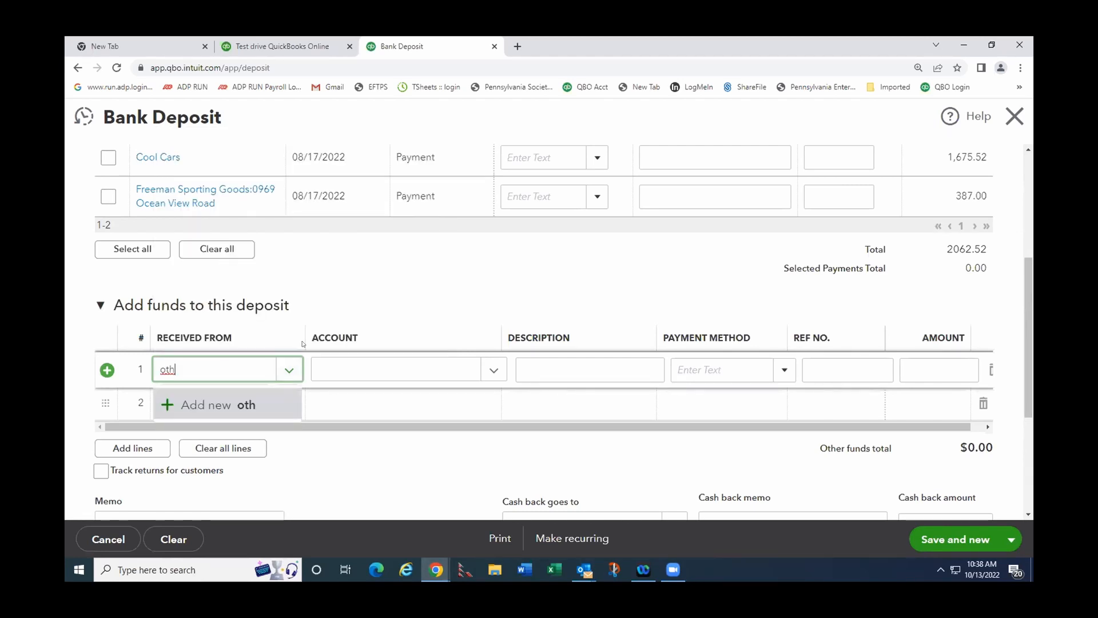
{"action": "left_click_drag", "start_coordinate": [224, 372], "coordinate": [129, 364]}
{"action": "key", "text": "BackSpace"}
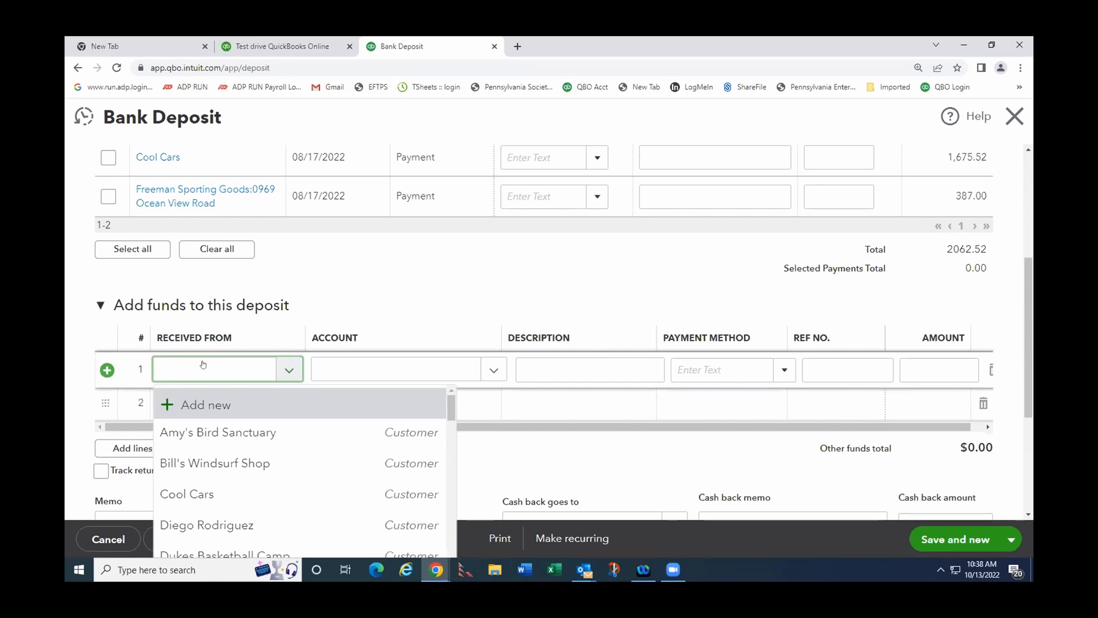
{"action": "type", "text": "Da"}
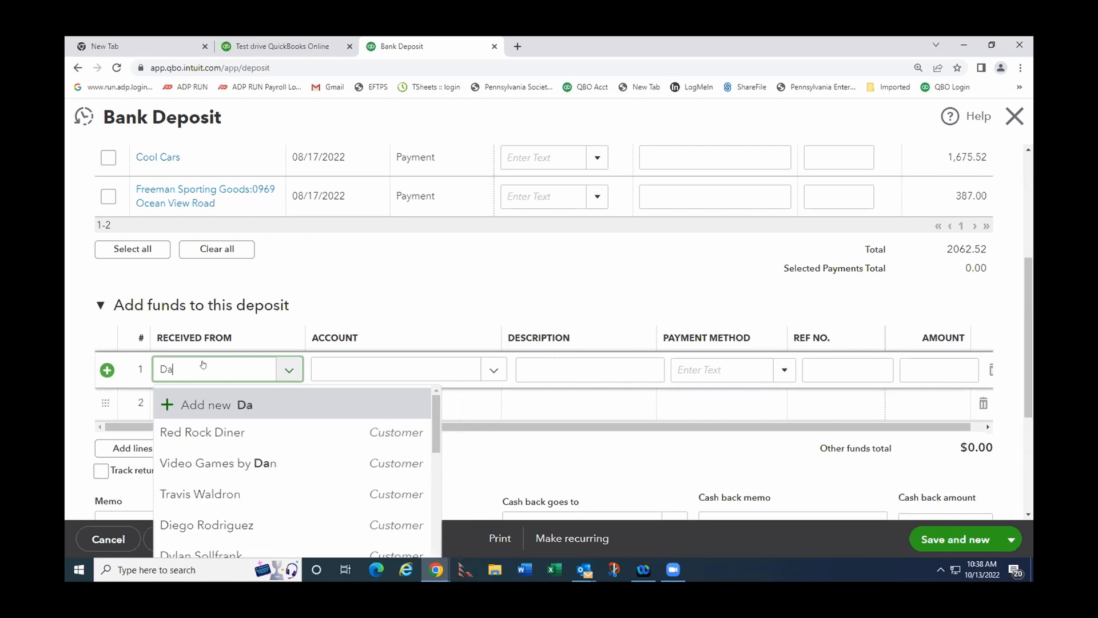
{"action": "type", "text": "ily salese"}
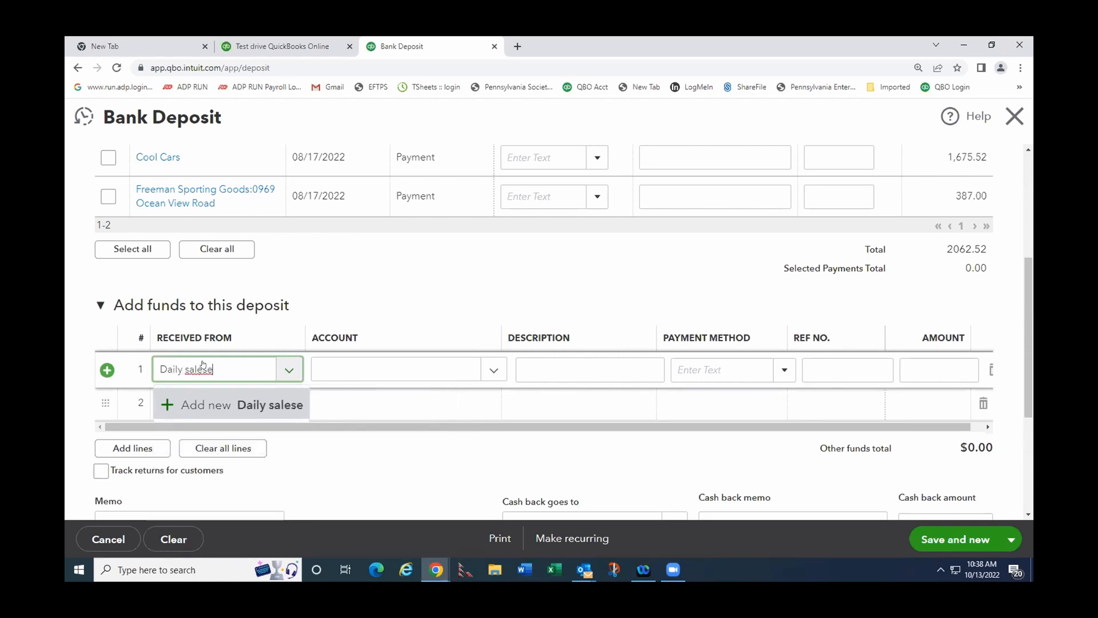
{"action": "key", "text": "BackSpace"}
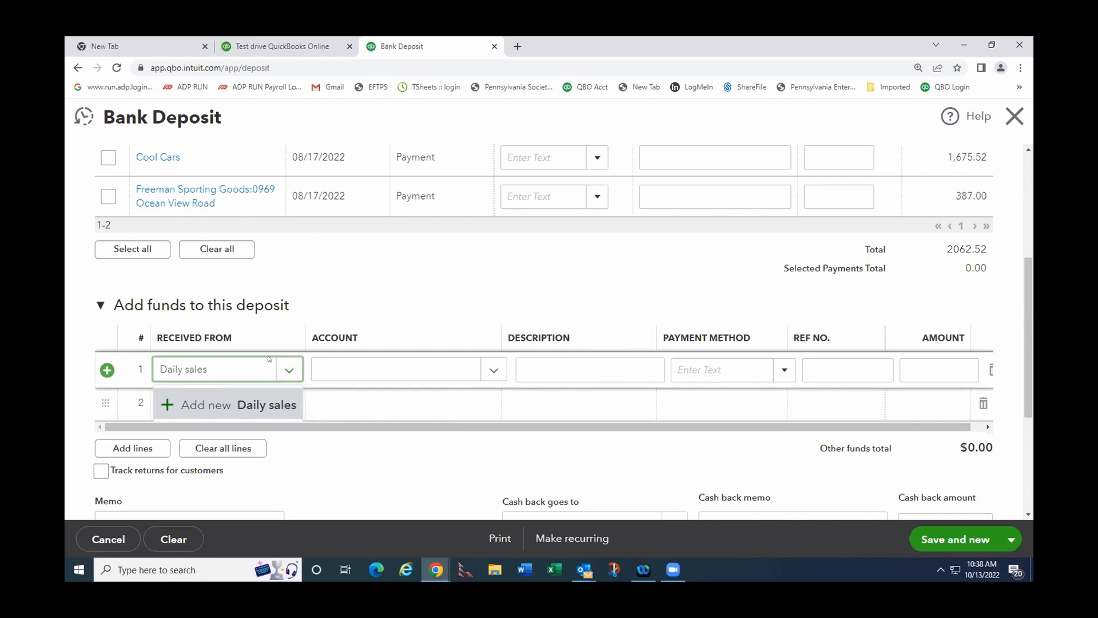
{"action": "key", "text": "Return"}
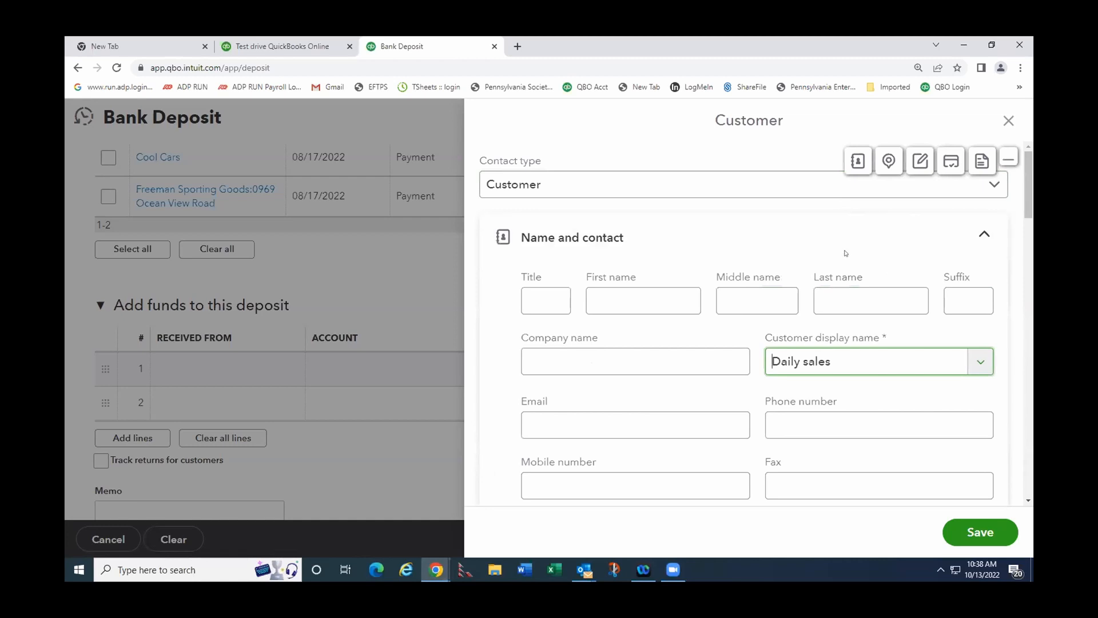
{"action": "left_click", "coordinate": [971, 521]}
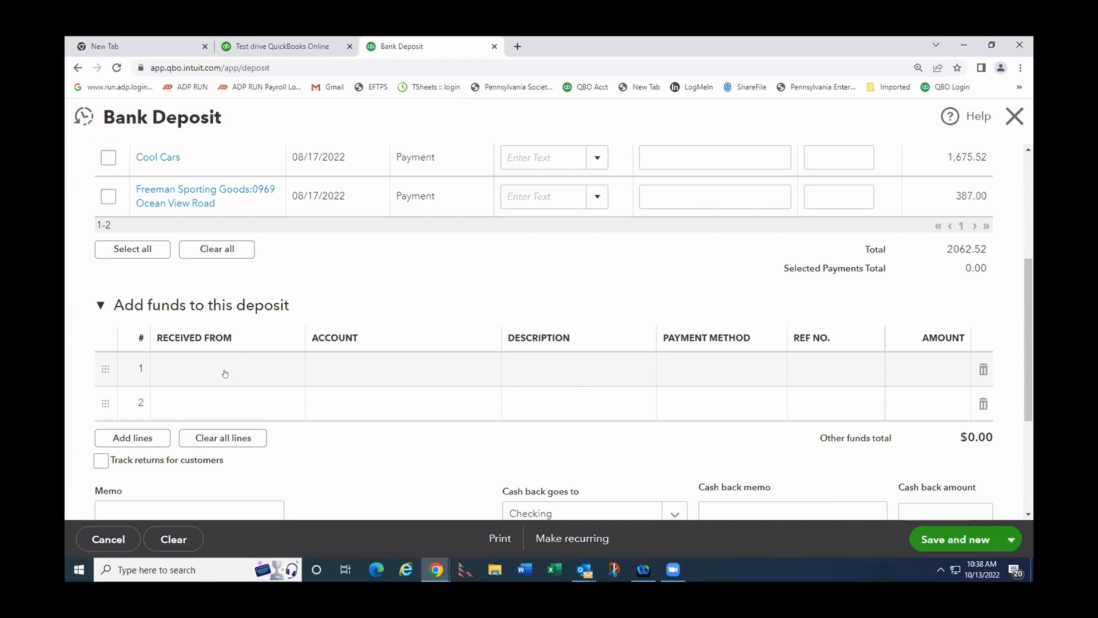
Fill the first added-funds line with Daily sales as the payer and Other Income as the account.
{"action": "left_click", "coordinate": [225, 373]}
{"action": "type", "text": "dail"}
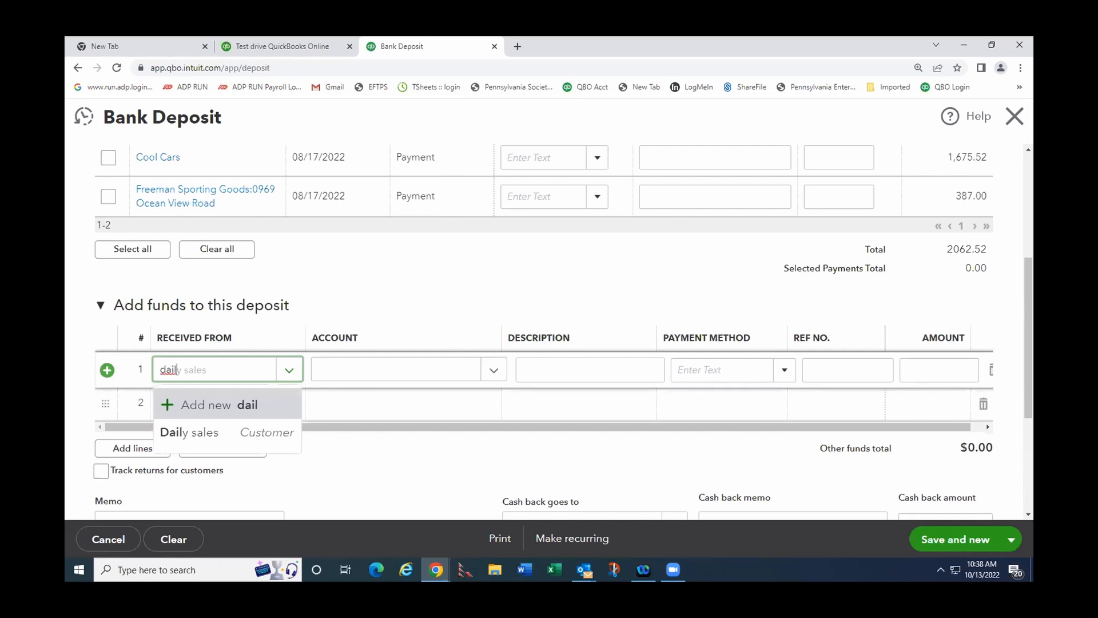
{"action": "left_click", "coordinate": [172, 431]}
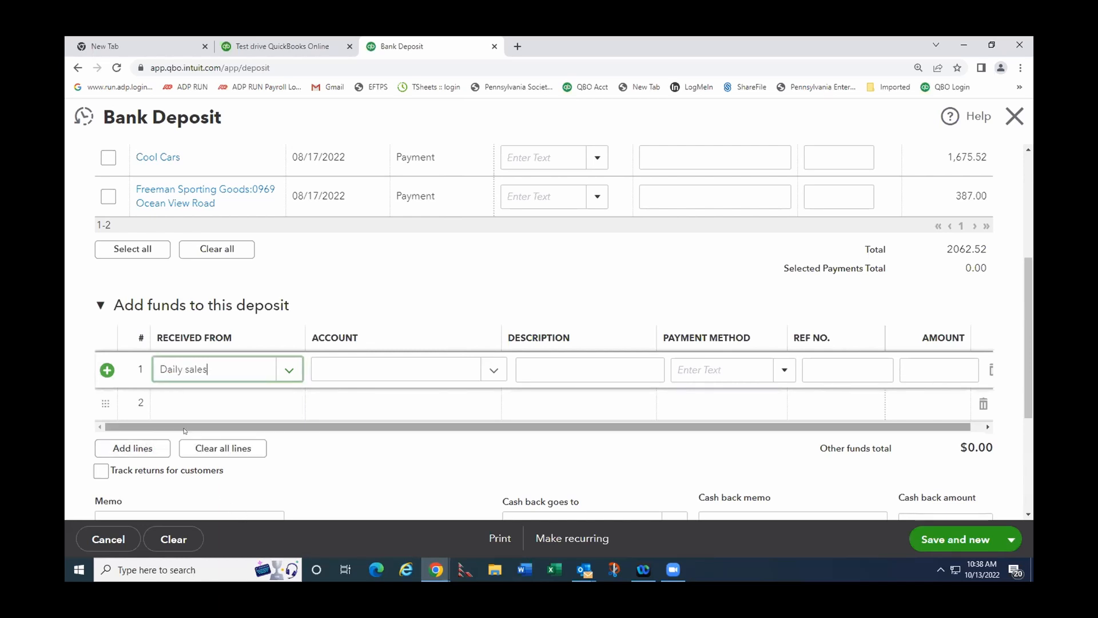
{"action": "left_click", "coordinate": [380, 370]}
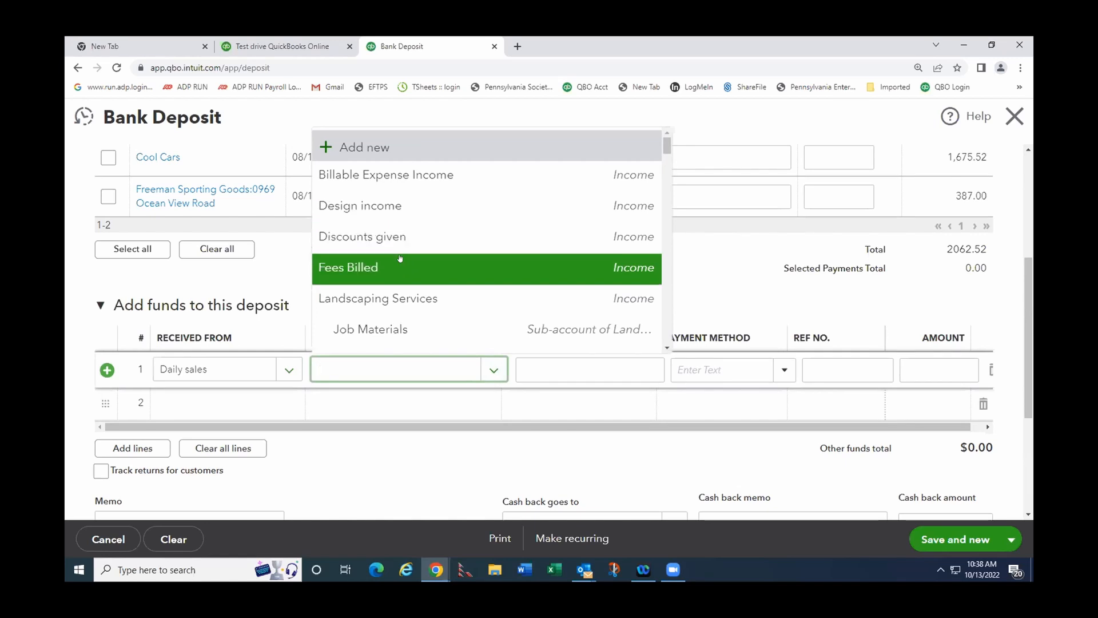
{"action": "scroll", "coordinate": [399, 263], "scroll_direction": "down", "scroll_amount": 1}
{"action": "scroll", "coordinate": [399, 264], "scroll_direction": "down", "scroll_amount": 3}
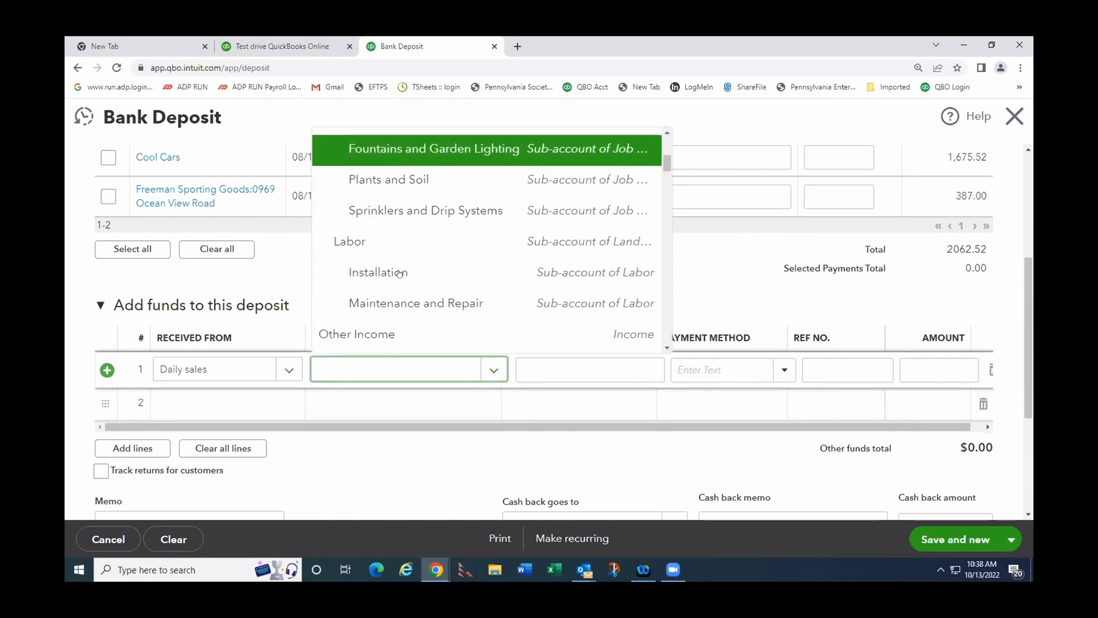
{"action": "scroll", "coordinate": [399, 272], "scroll_direction": "down", "scroll_amount": 1}
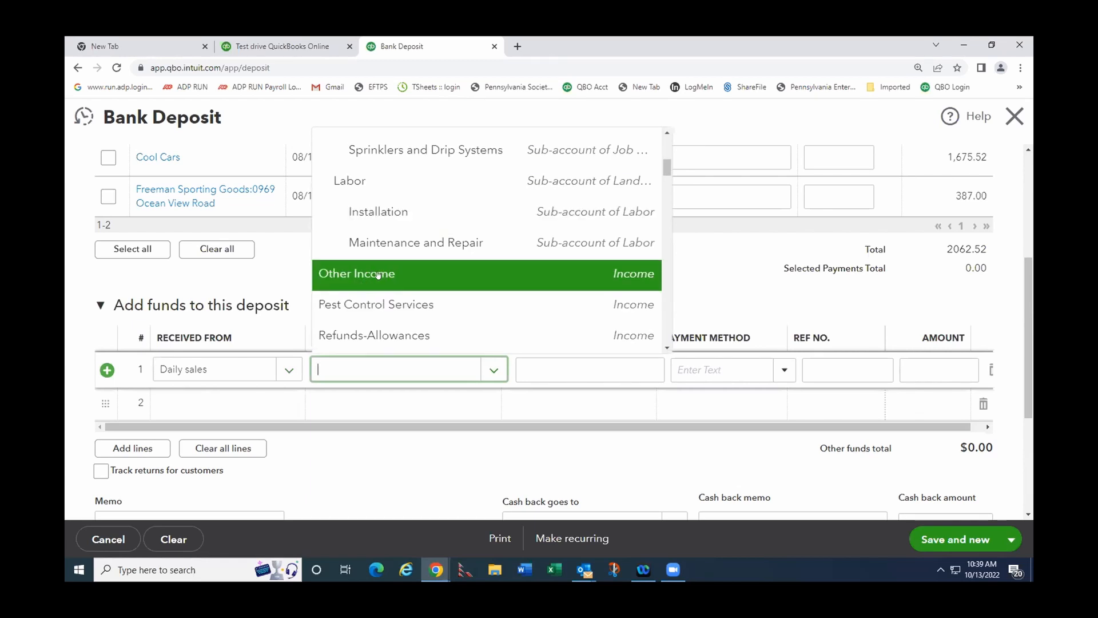
{"action": "left_click", "coordinate": [378, 275]}
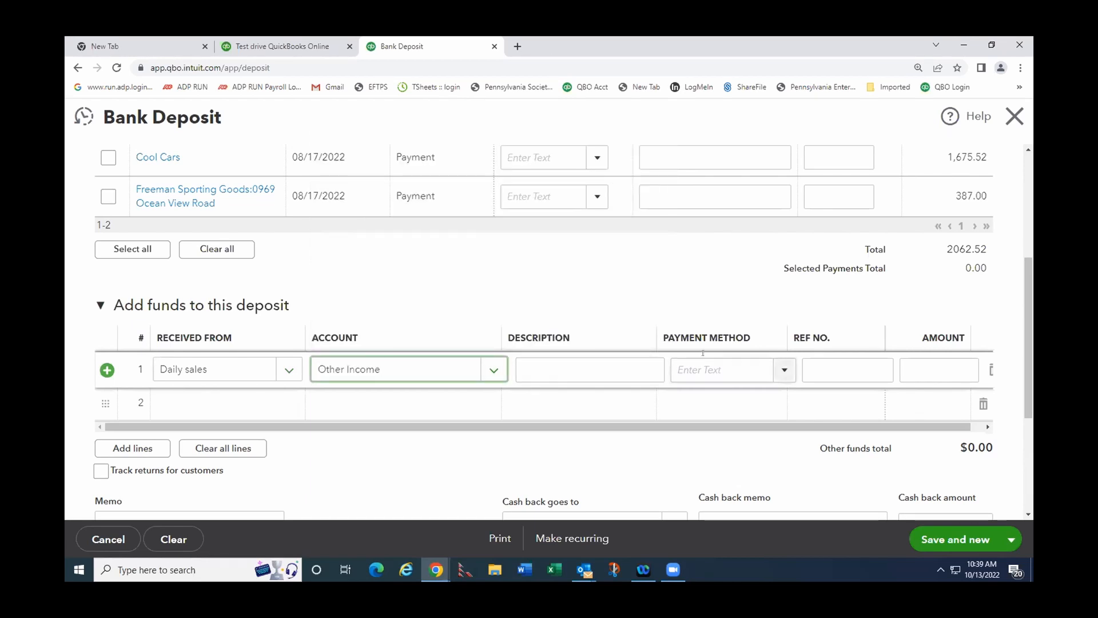
Enter 5,000.00 as the Daily sales line's amount and check the deposit's header details and total.
{"action": "left_click", "coordinate": [939, 363]}
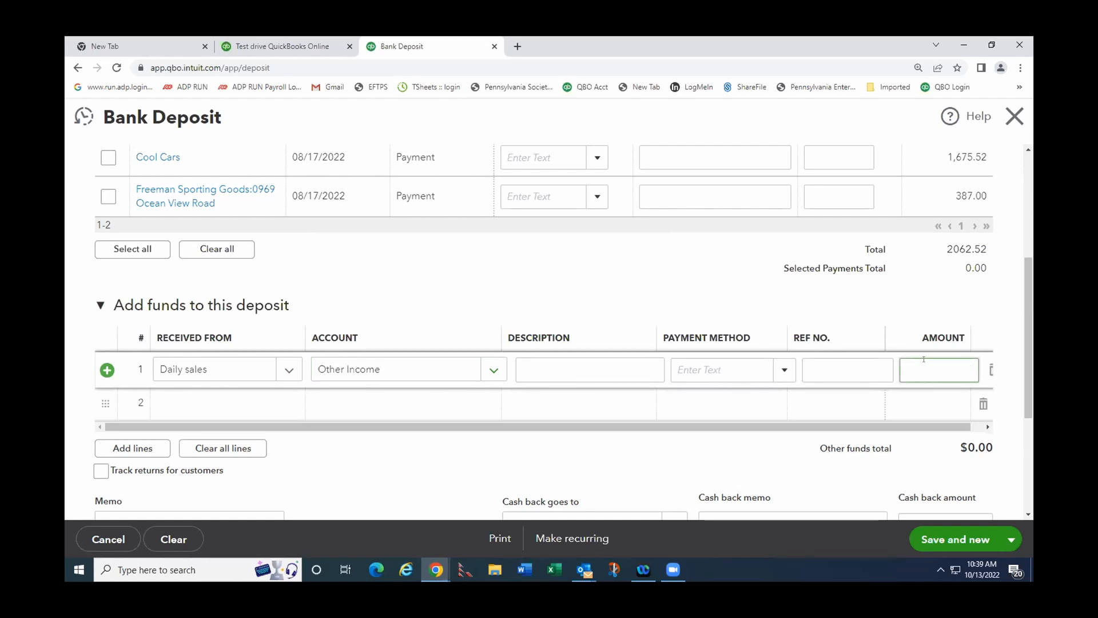
{"action": "type", "text": "5,000."}
{"action": "key", "text": "Tab"}
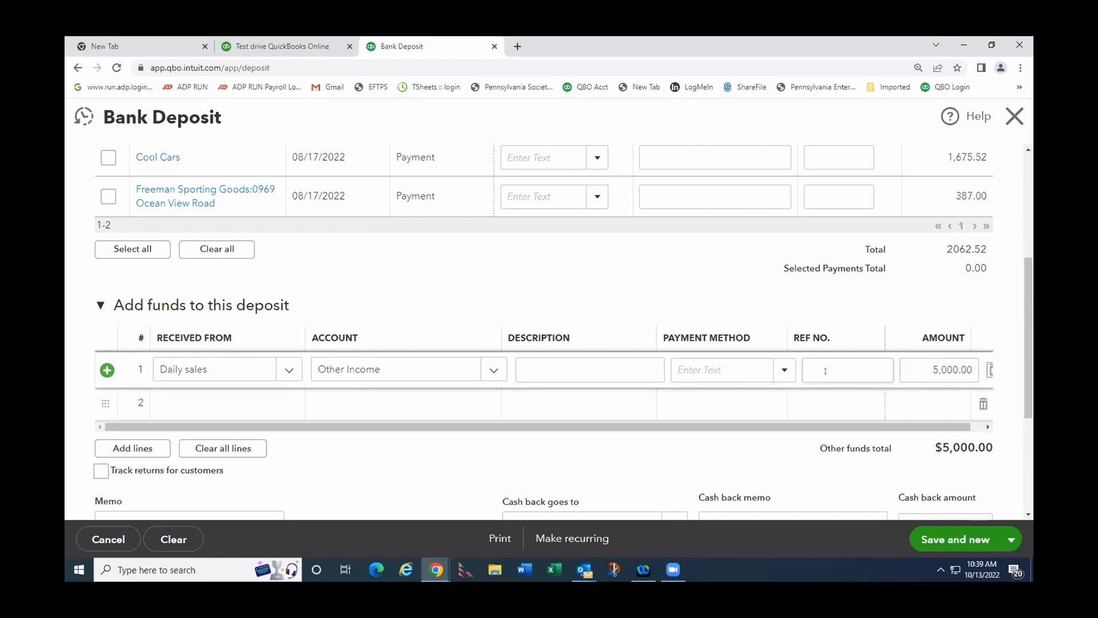
{"action": "scroll", "coordinate": [826, 371], "scroll_direction": "up", "scroll_amount": 5}
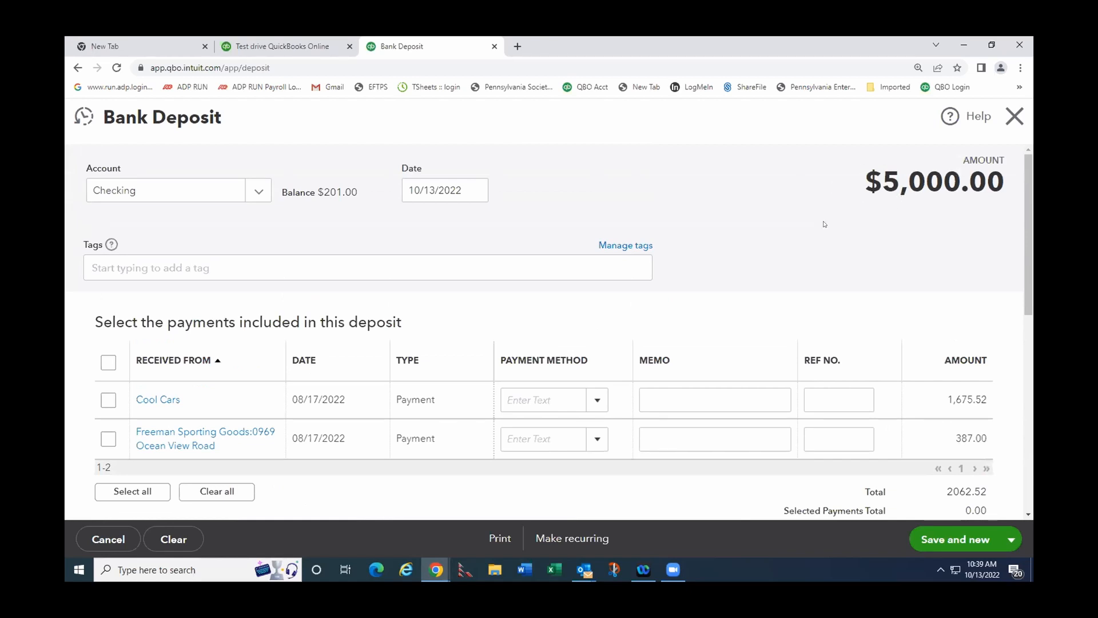
{"action": "scroll", "coordinate": [824, 224], "scroll_direction": "down", "scroll_amount": 1}
{"action": "scroll", "coordinate": [823, 224], "scroll_direction": "down", "scroll_amount": 3}
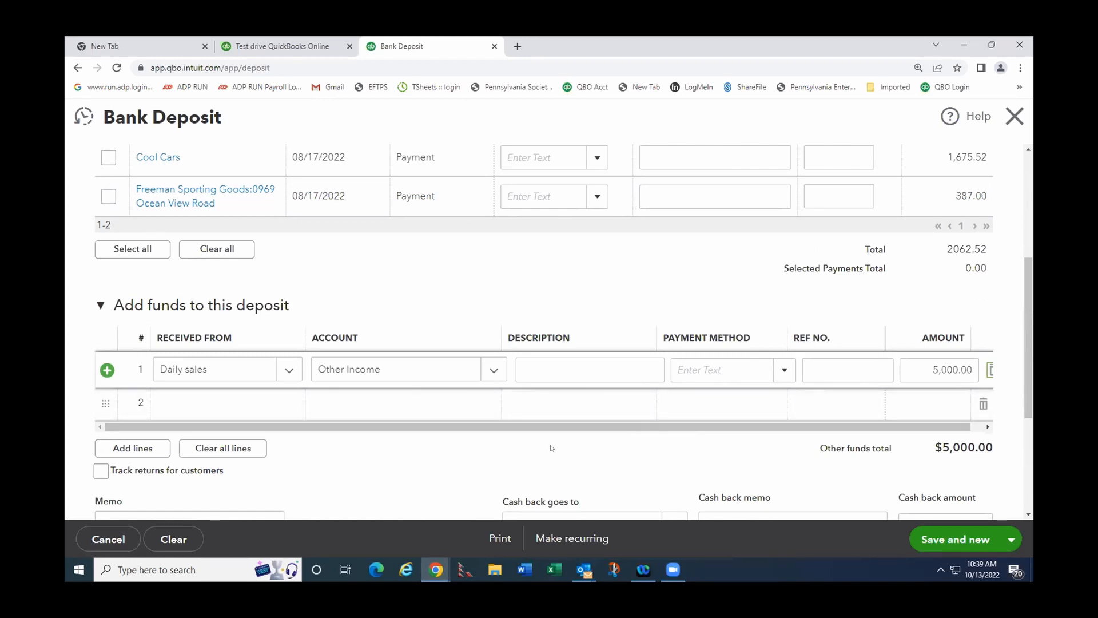
Review the account choices for a second added-funds line, leave it blank, and save and close the deposit.
{"action": "left_click", "coordinate": [209, 402]}
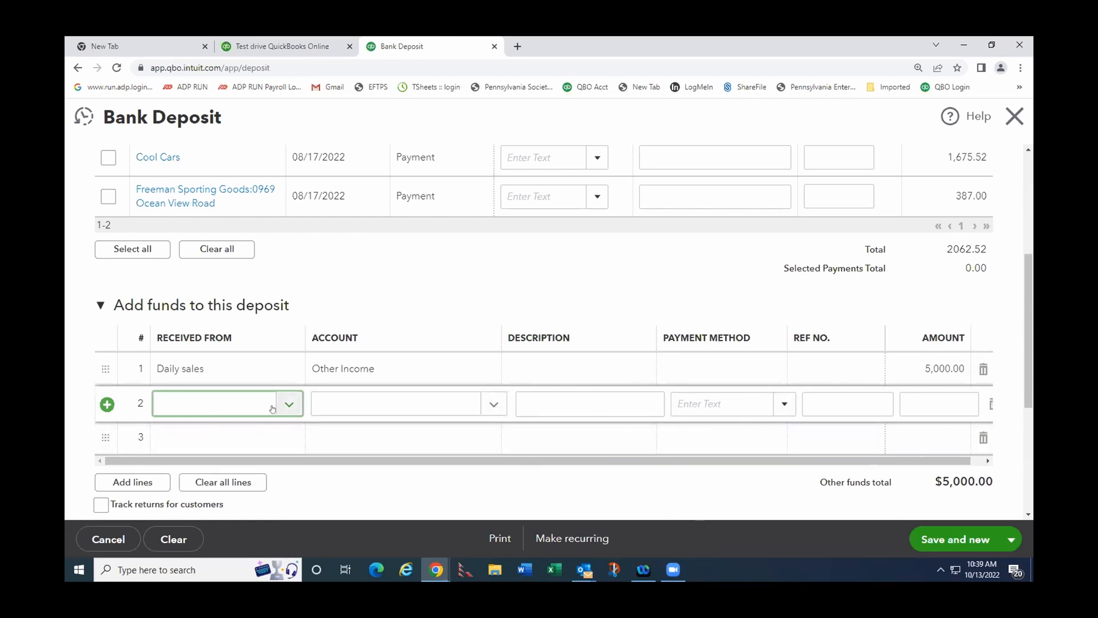
{"action": "left_click", "coordinate": [426, 408]}
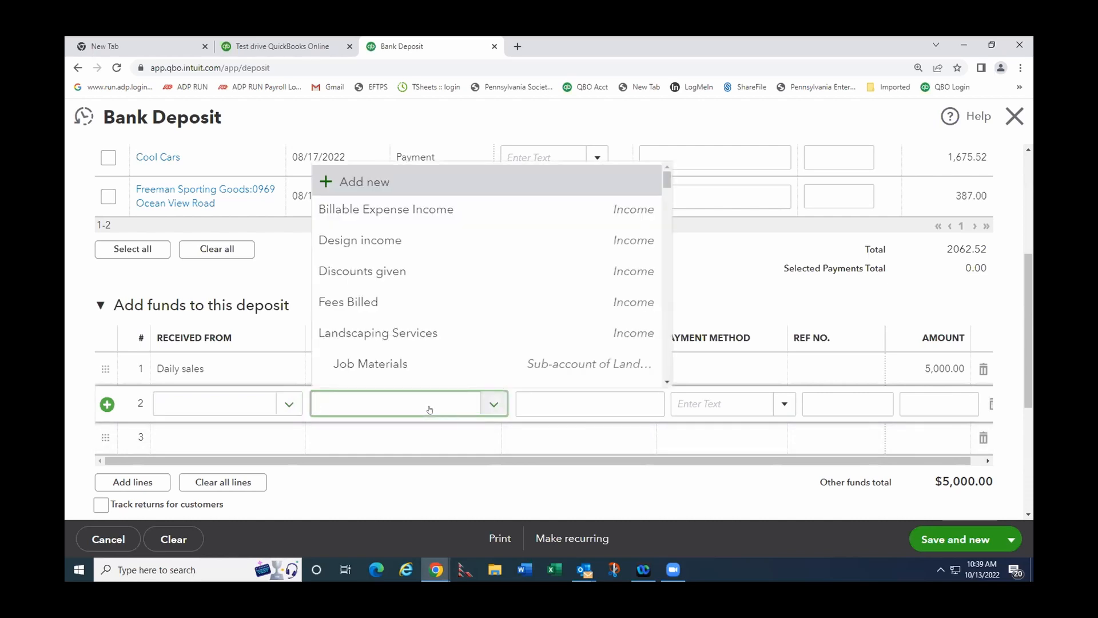
{"action": "left_click", "coordinate": [949, 415]}
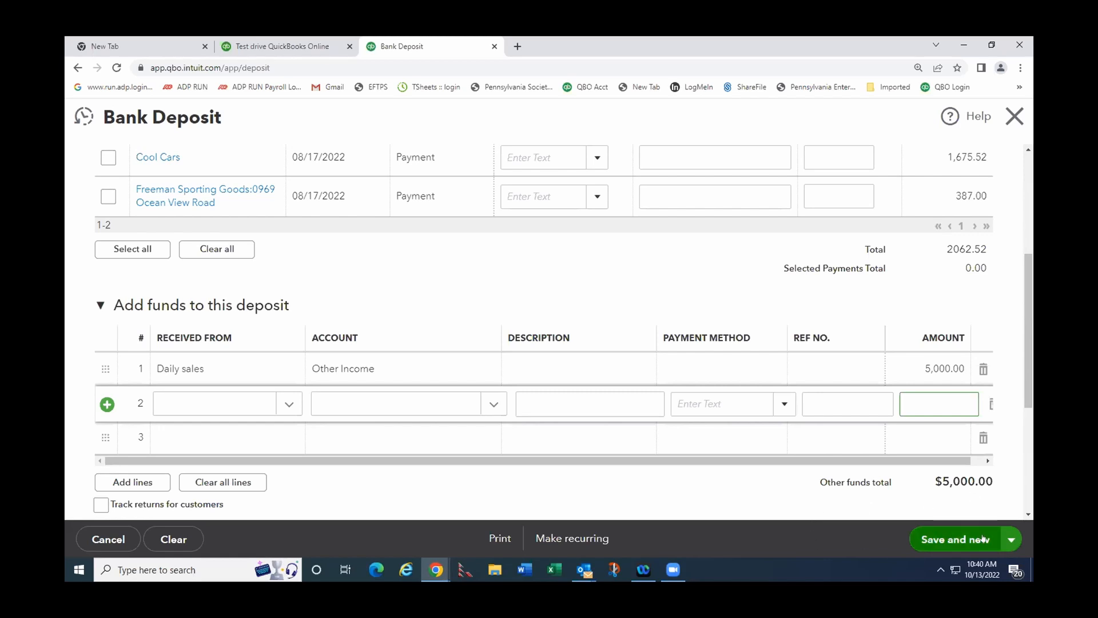
{"action": "left_click", "coordinate": [1002, 542]}
{"action": "left_click", "coordinate": [937, 512]}
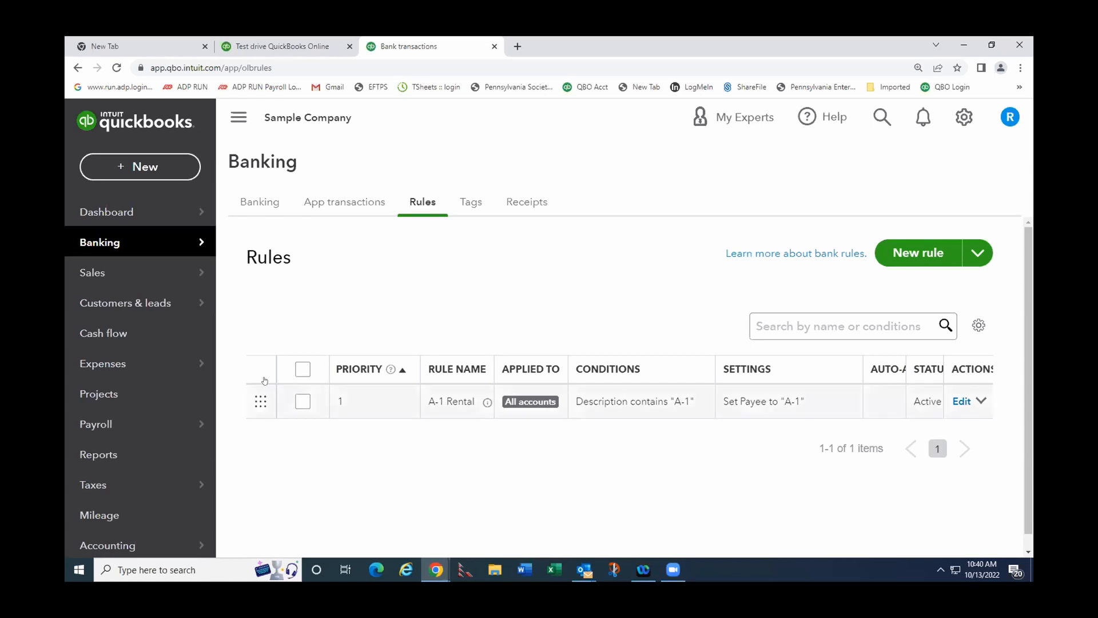
Start a received payment for Bill's Windsurf Shop with Check as the payment method.
{"action": "left_click", "coordinate": [143, 167]}
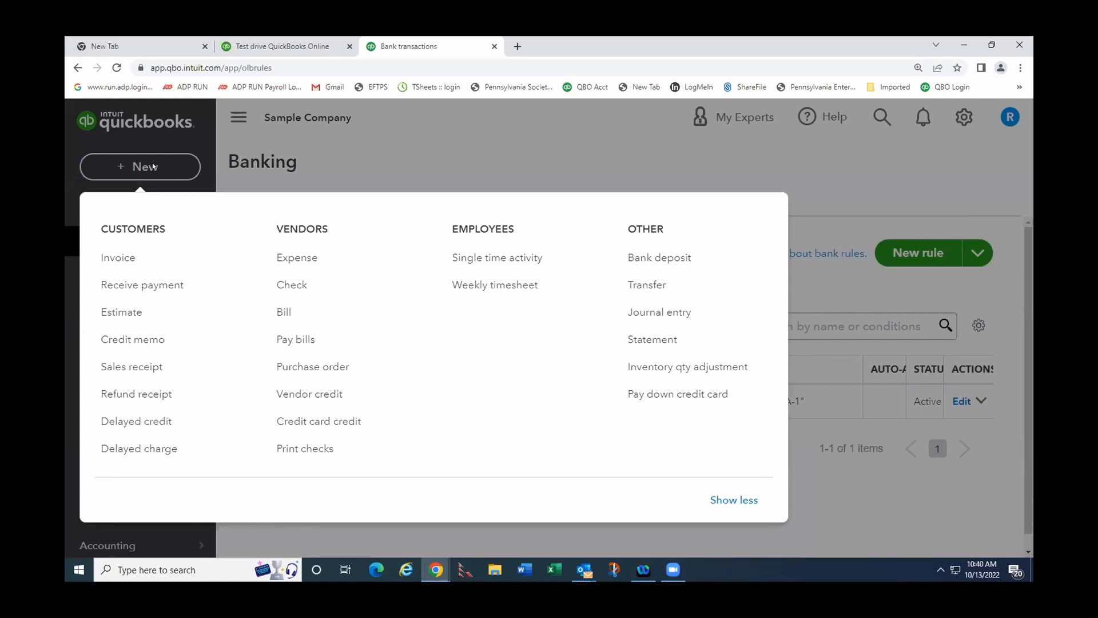
{"action": "left_click", "coordinate": [164, 291]}
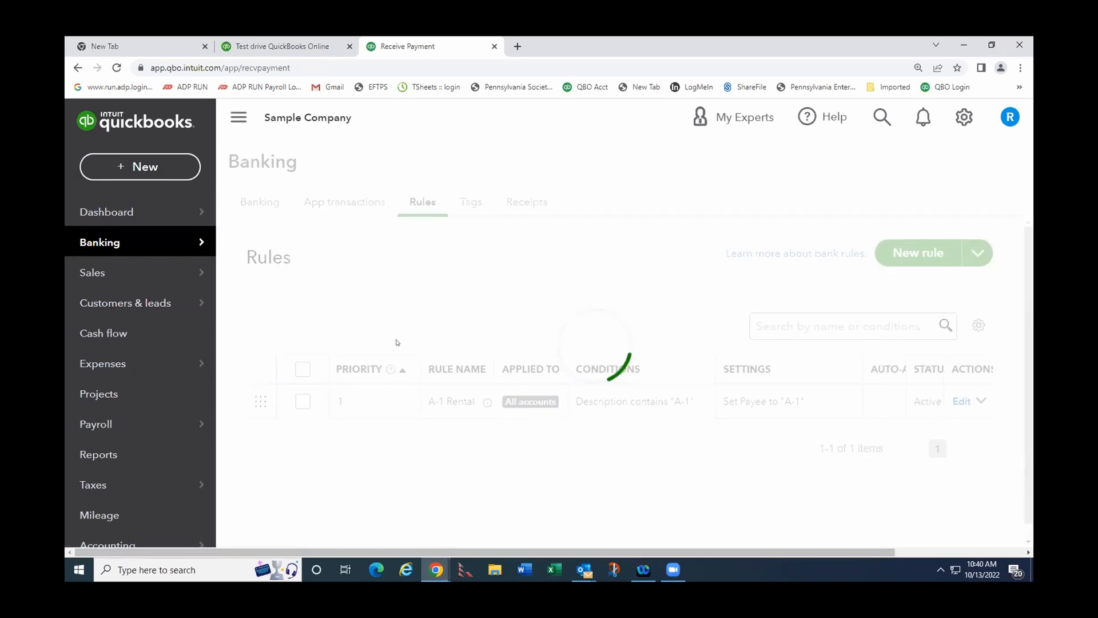
{"action": "left_click", "coordinate": [256, 190]}
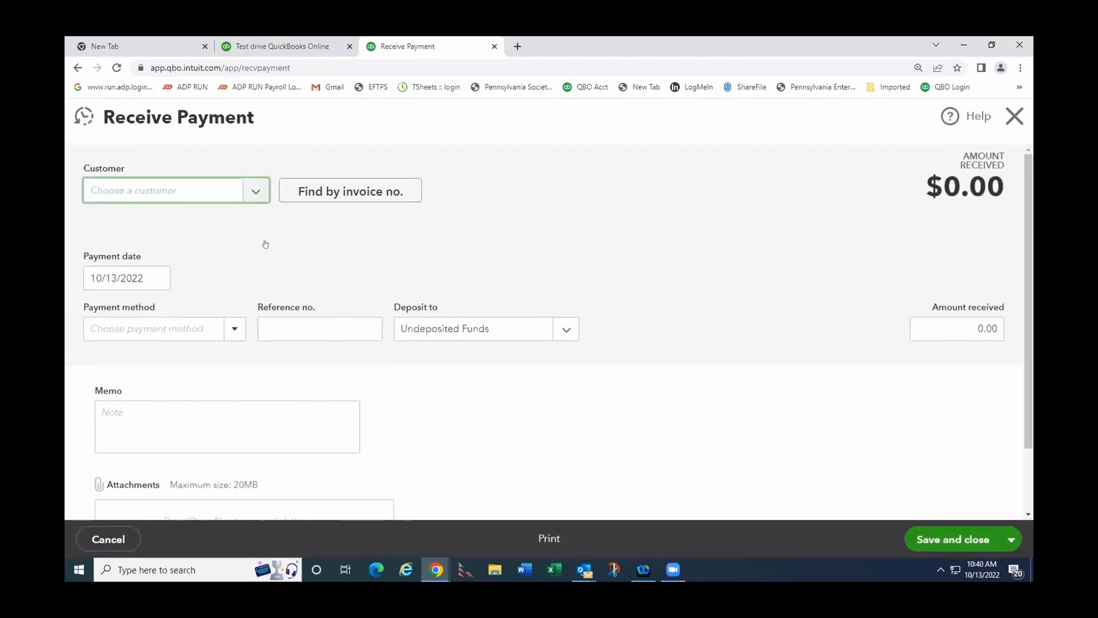
{"action": "left_click", "coordinate": [155, 284]}
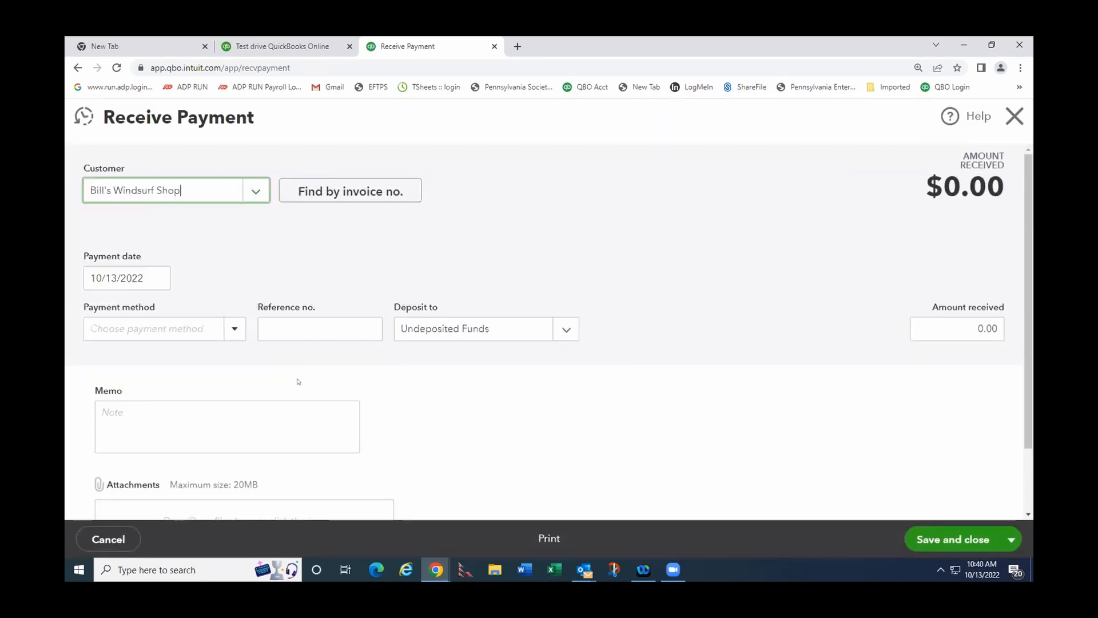
{"action": "left_click", "coordinate": [189, 329]}
{"action": "left_click", "coordinate": [131, 438]}
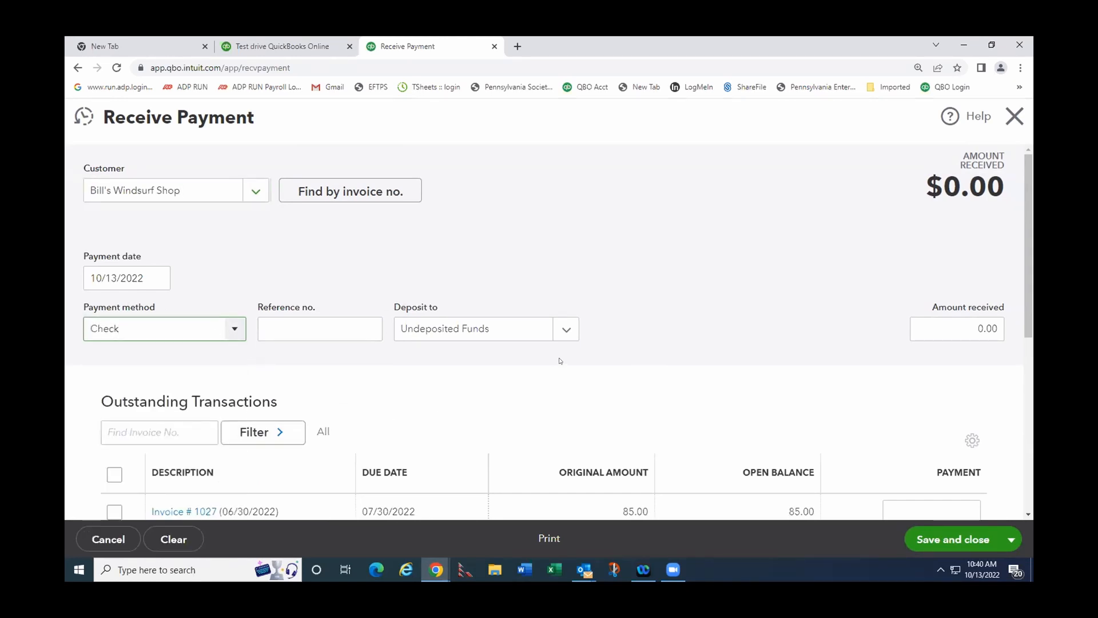
Apply the payment in full to the customer's outstanding invoice dated 06/30/2022.
{"action": "scroll", "coordinate": [552, 391], "scroll_direction": "down", "scroll_amount": 2}
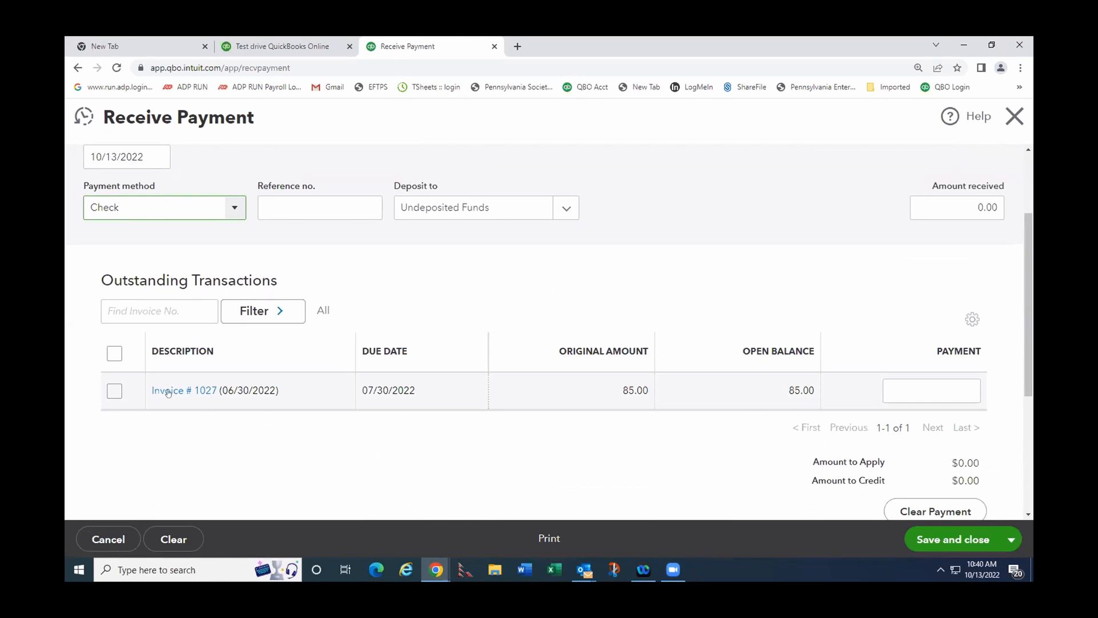
{"action": "left_click", "coordinate": [123, 391]}
{"action": "left_click", "coordinate": [114, 391]}
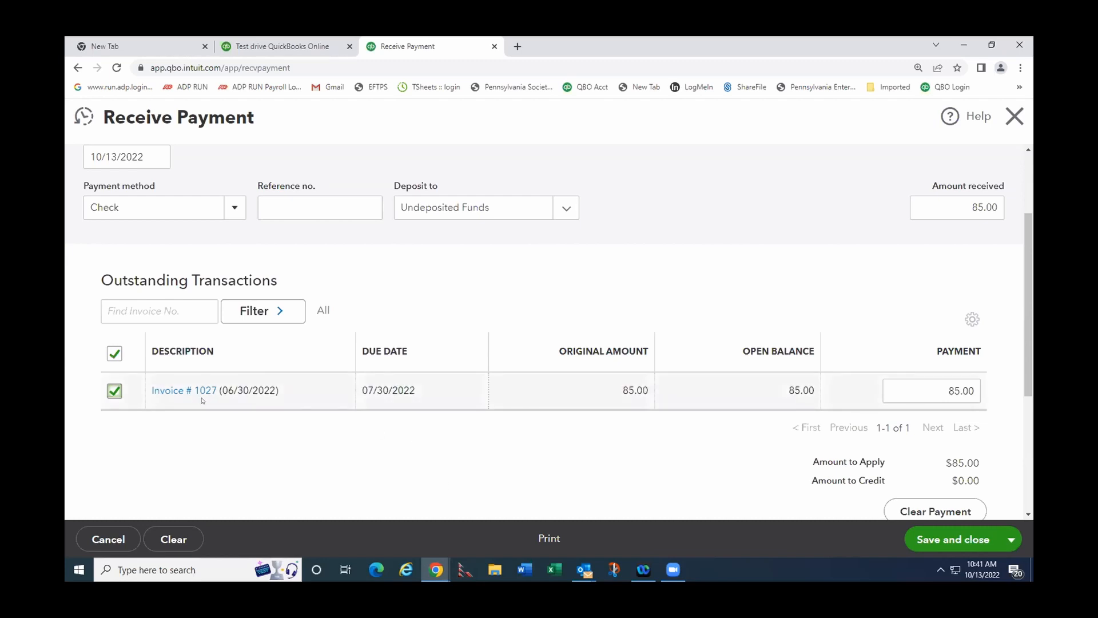
{"action": "scroll", "coordinate": [767, 483], "scroll_direction": "up", "scroll_amount": 1}
{"action": "scroll", "coordinate": [764, 482], "scroll_direction": "down", "scroll_amount": 3}
{"action": "scroll", "coordinate": [793, 477], "scroll_direction": "up", "scroll_amount": 1}
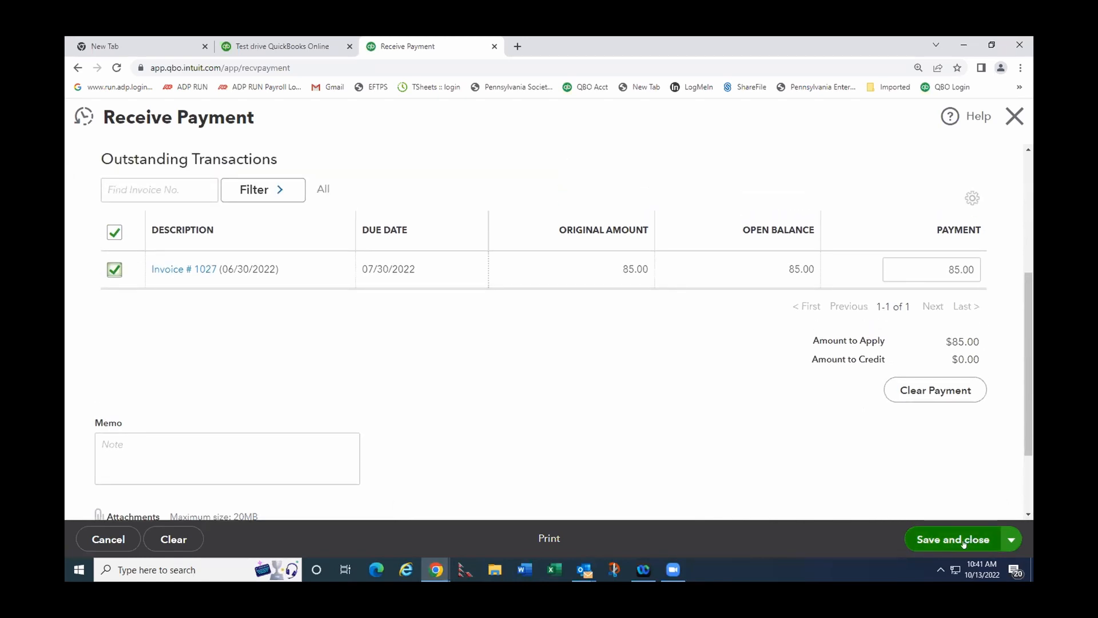
Set the payment to deposit to the Checking account, and save and close it.
{"action": "scroll", "coordinate": [583, 431], "scroll_direction": "up", "scroll_amount": 4}
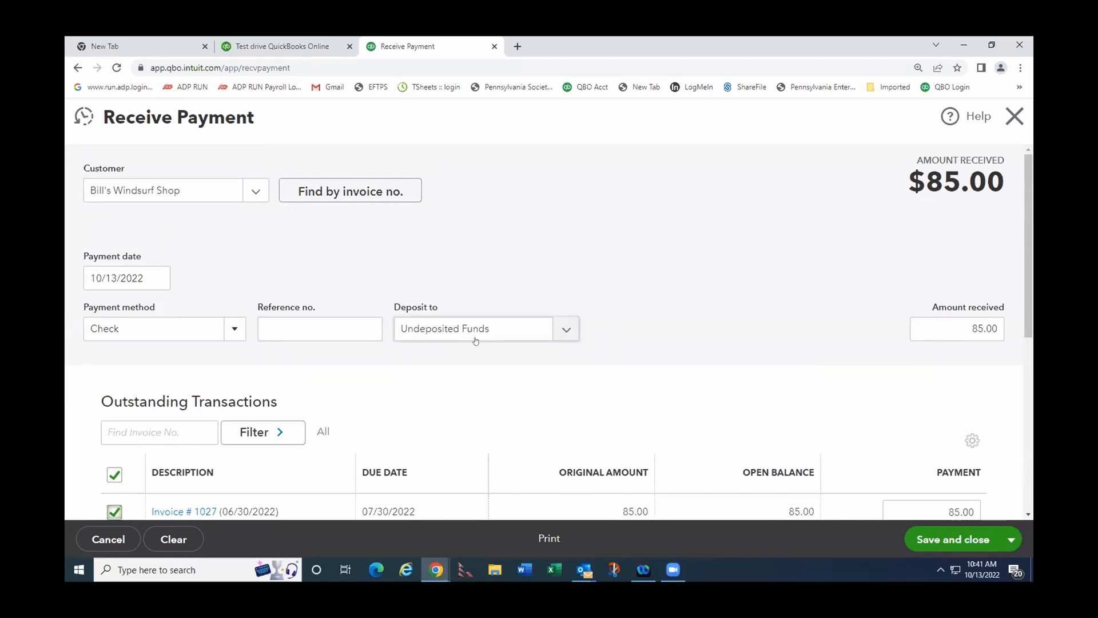
{"action": "left_click", "coordinate": [566, 332]}
{"action": "scroll", "coordinate": [450, 169], "scroll_direction": "up", "scroll_amount": 1}
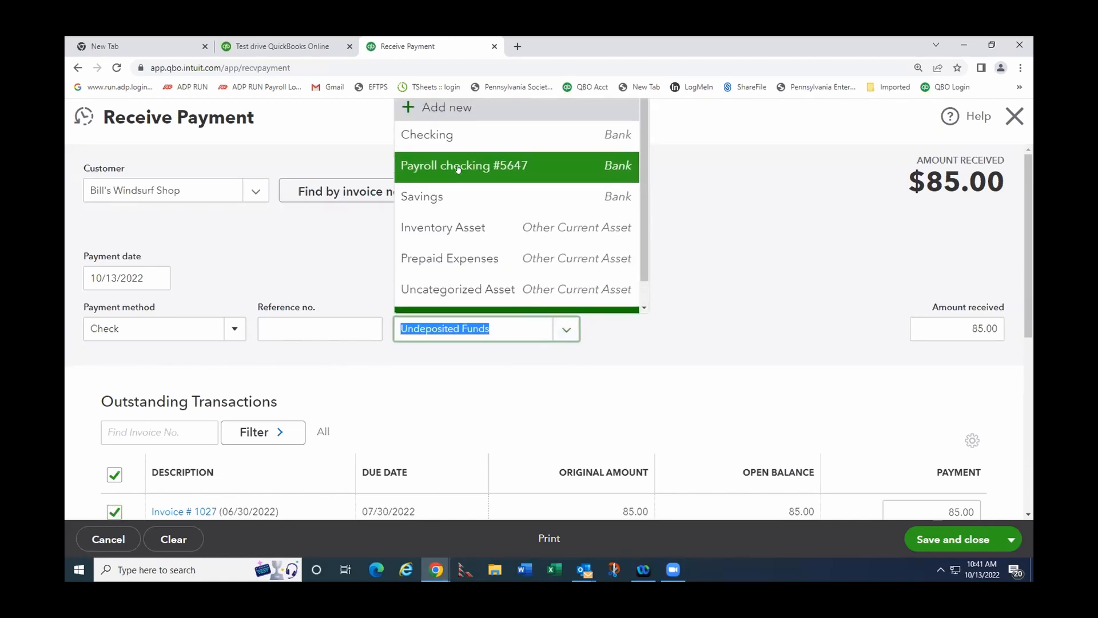
{"action": "left_click", "coordinate": [429, 136]}
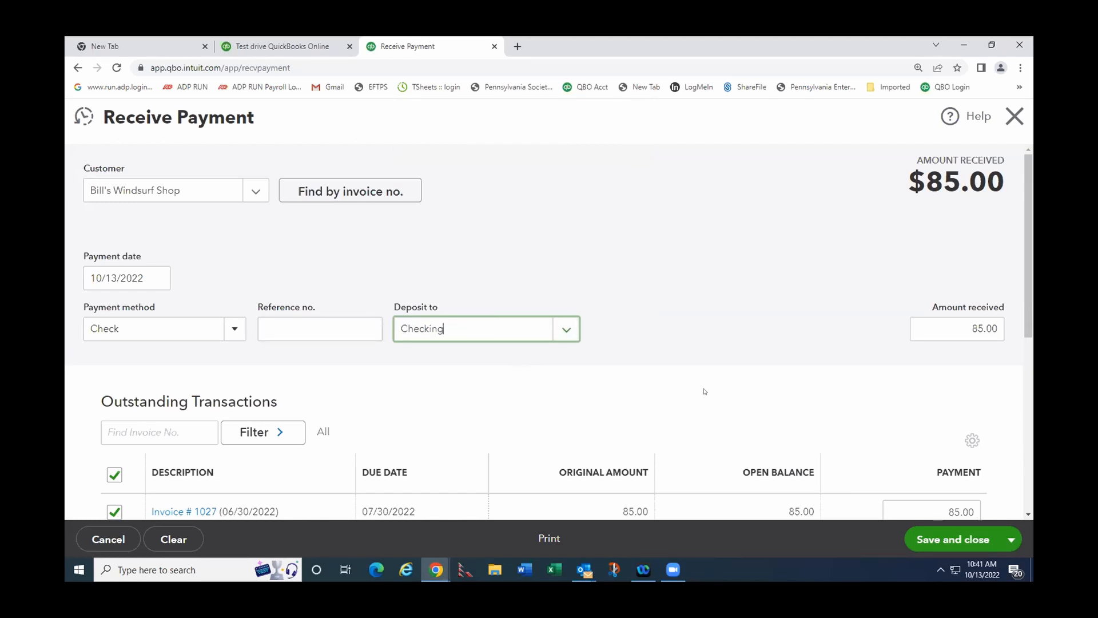
{"action": "scroll", "coordinate": [700, 391], "scroll_direction": "down", "scroll_amount": 1}
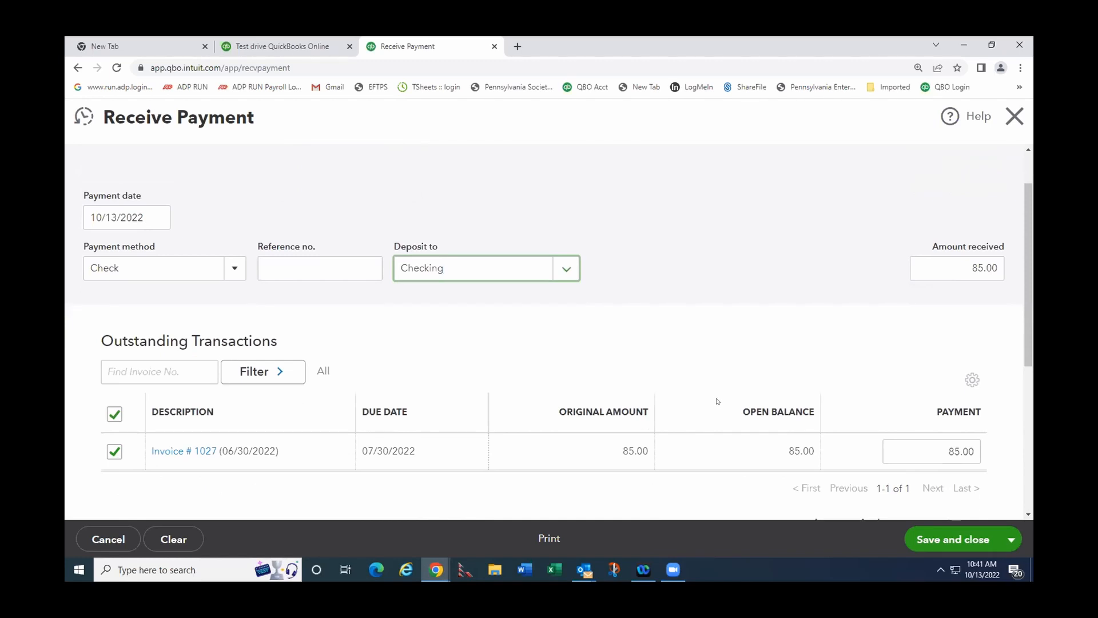
{"action": "left_click", "coordinate": [945, 544]}
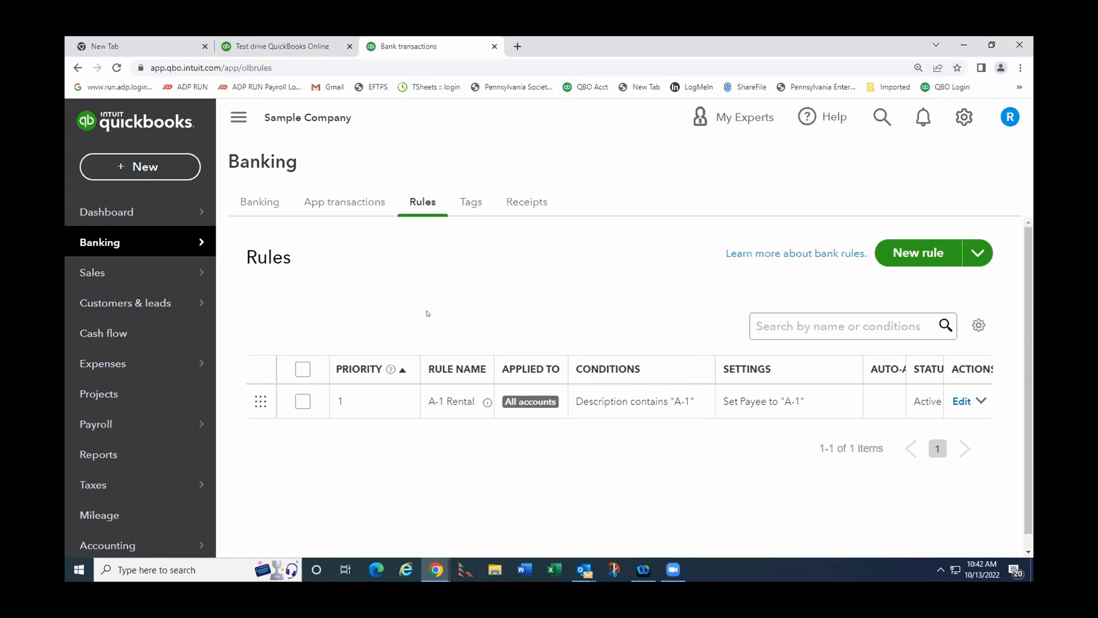
Record a bank deposit to Checking that includes the Cool Cars and Freeman Sporting Goods payments, and save and close it.
{"action": "left_click", "coordinate": [147, 170]}
{"action": "left_click", "coordinate": [662, 258]}
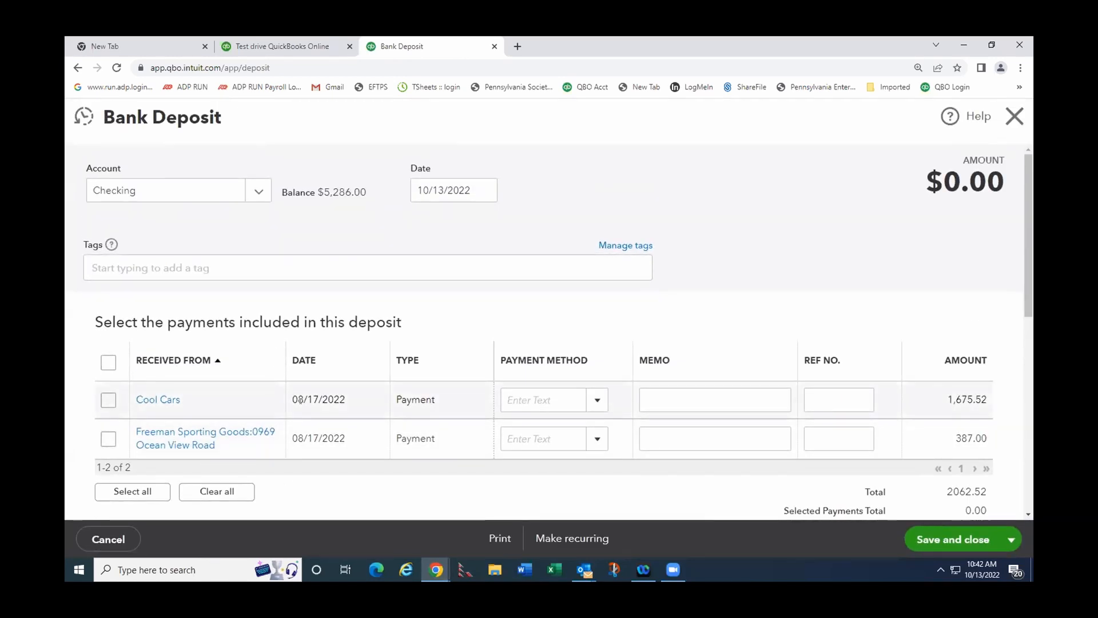
{"action": "scroll", "coordinate": [428, 350], "scroll_direction": "down", "scroll_amount": 1}
{"action": "scroll", "coordinate": [428, 350], "scroll_direction": "up", "scroll_amount": 1}
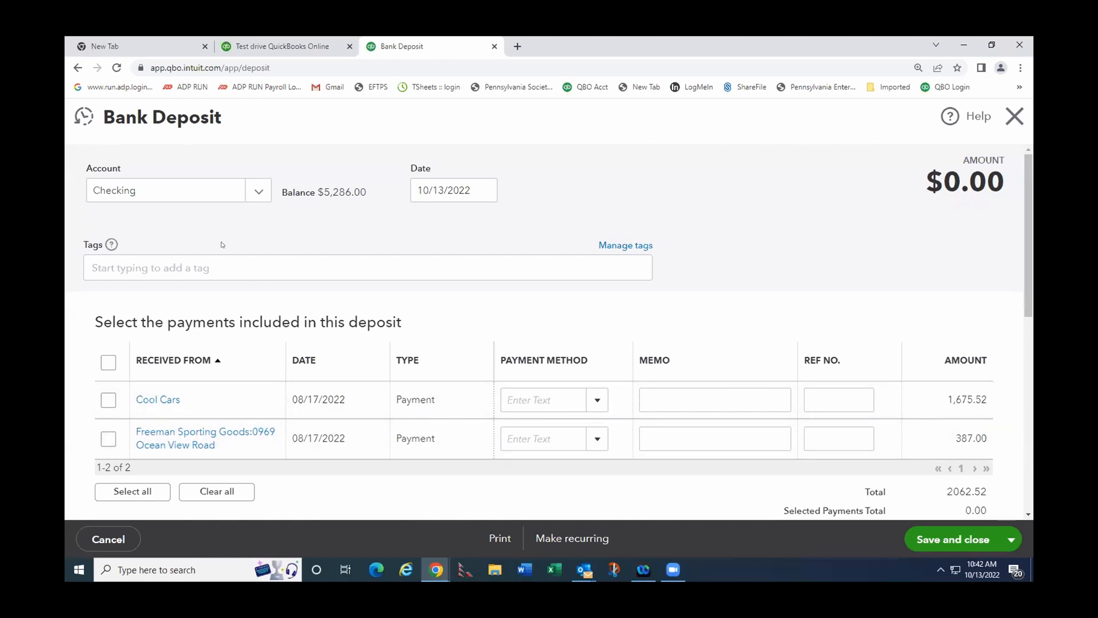
{"action": "scroll", "coordinate": [143, 354], "scroll_direction": "down", "scroll_amount": 1}
{"action": "left_click", "coordinate": [107, 340]}
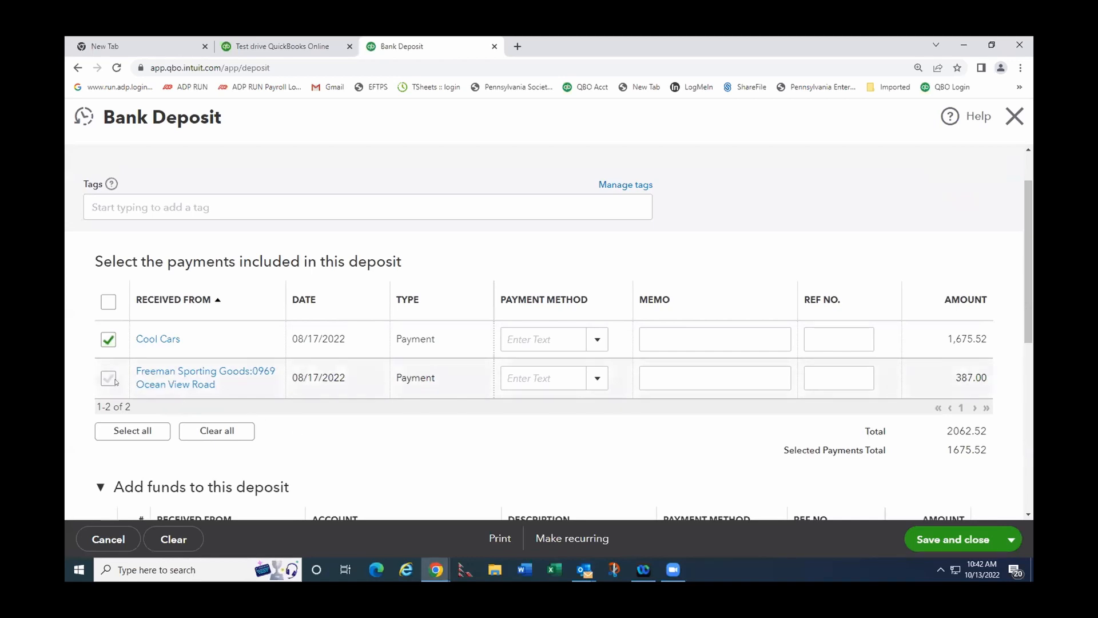
{"action": "left_click", "coordinate": [109, 379]}
{"action": "scroll", "coordinate": [437, 468], "scroll_direction": "down", "scroll_amount": 2}
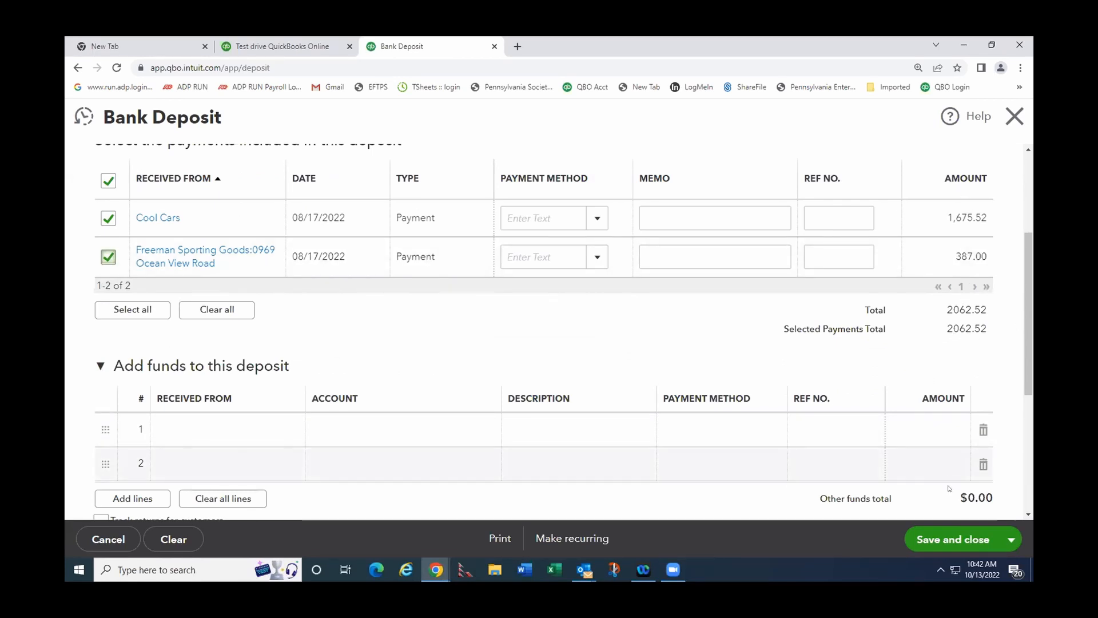
{"action": "scroll", "coordinate": [729, 438], "scroll_direction": "up", "scroll_amount": 2}
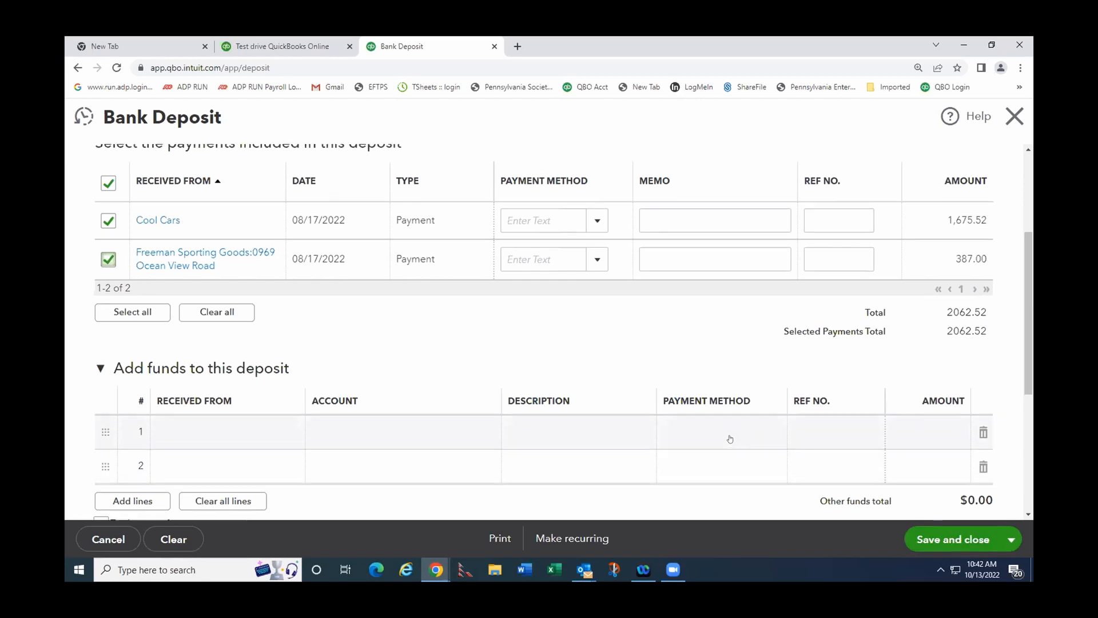
{"action": "scroll", "coordinate": [729, 439], "scroll_direction": "up", "scroll_amount": 1}
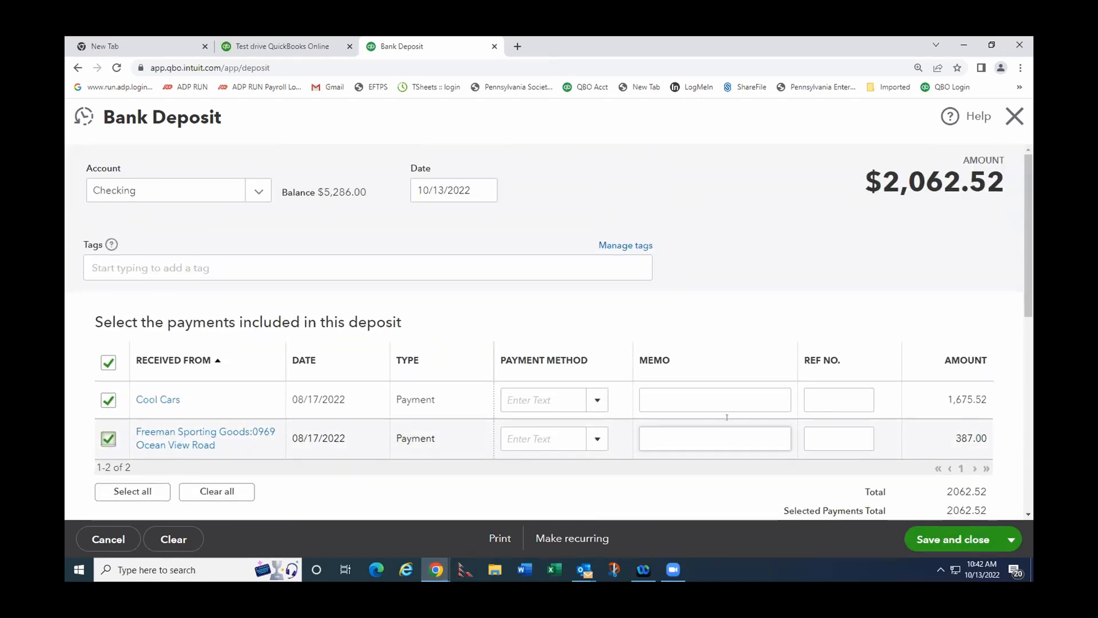
{"action": "left_click", "coordinate": [950, 539]}
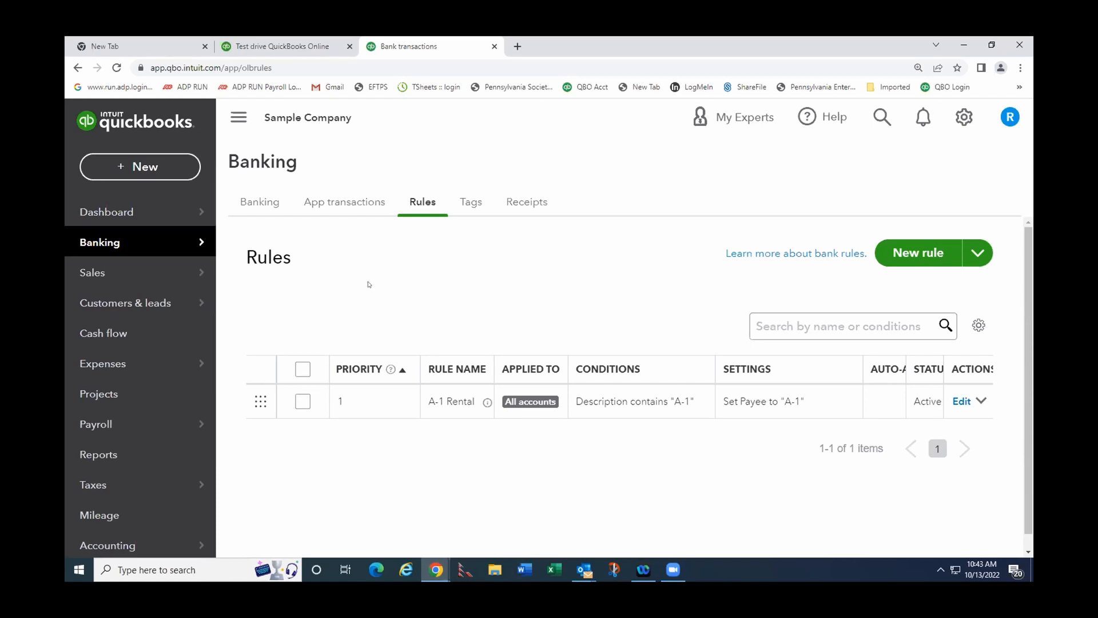
Go to the Sales overview and start a new sales receipt for Bill's Windsurf Shop.
{"action": "left_click", "coordinate": [186, 265]}
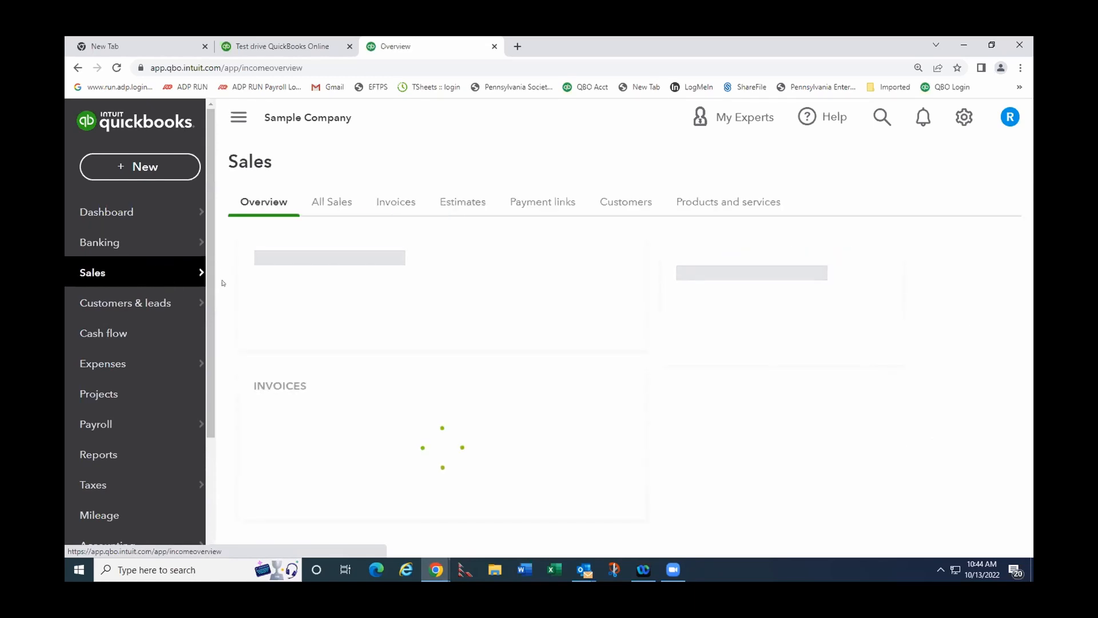
{"action": "mouse_move", "coordinate": [149, 277]}
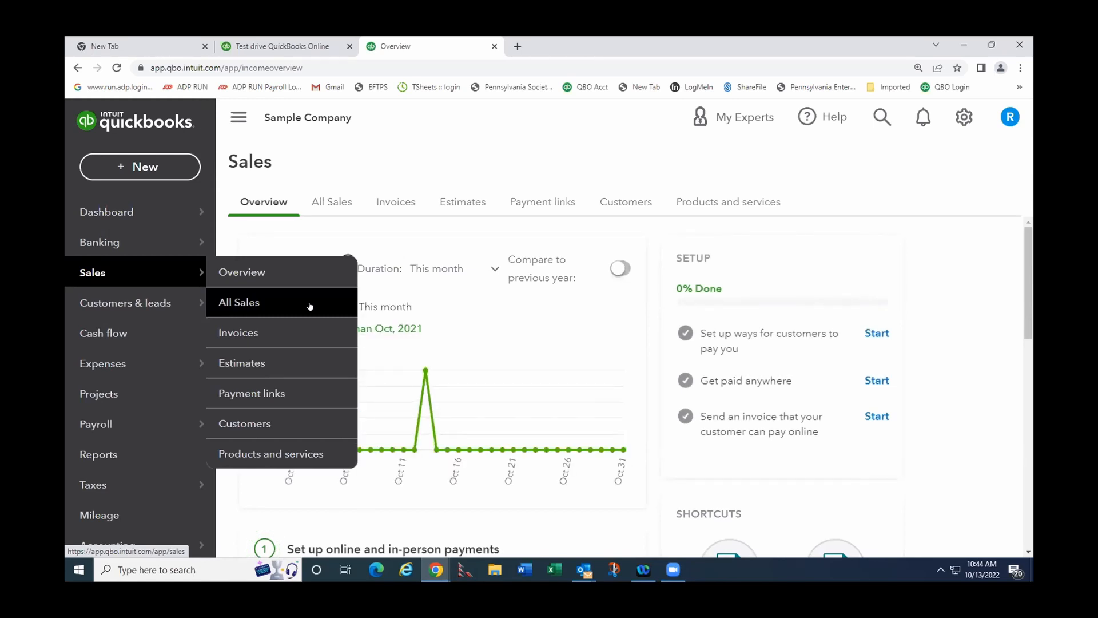
{"action": "left_click", "coordinate": [140, 167]}
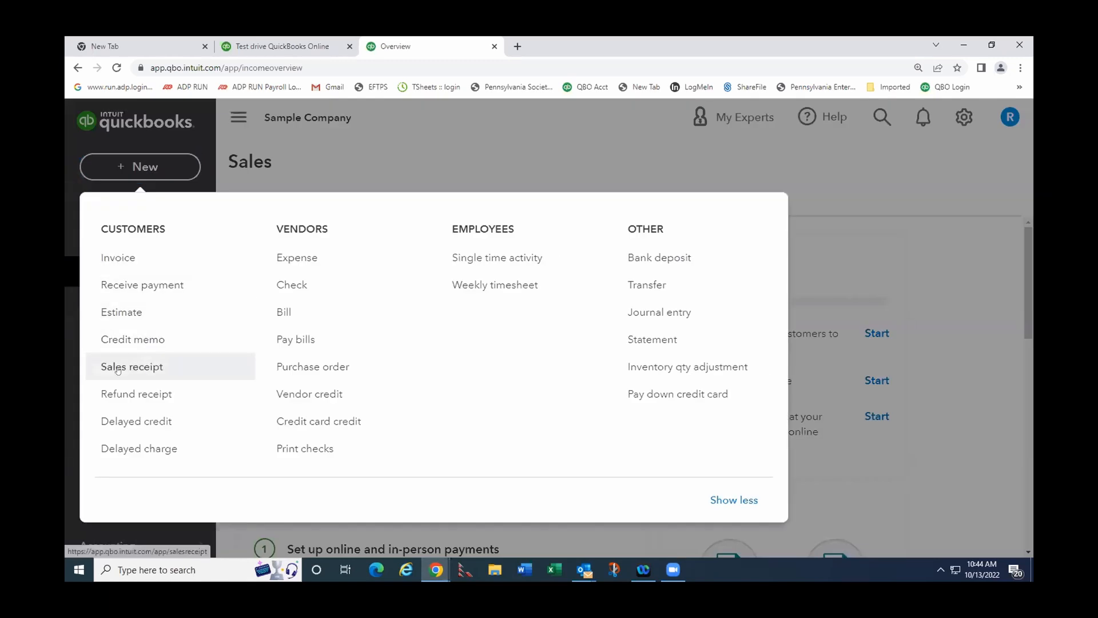
{"action": "left_click", "coordinate": [189, 366]}
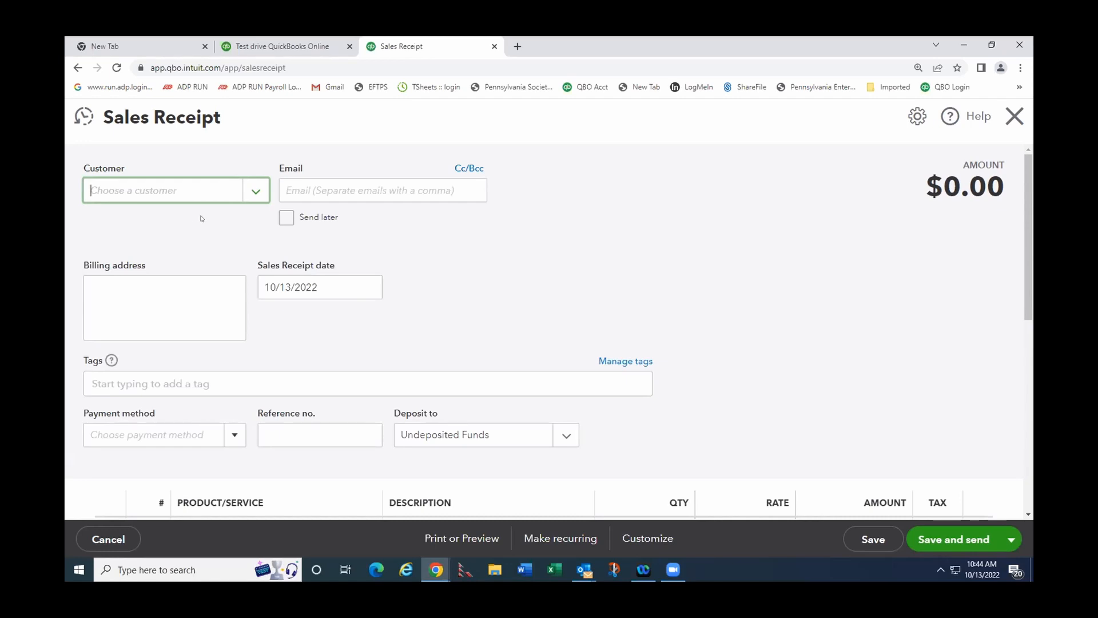
{"action": "left_click", "coordinate": [248, 189]}
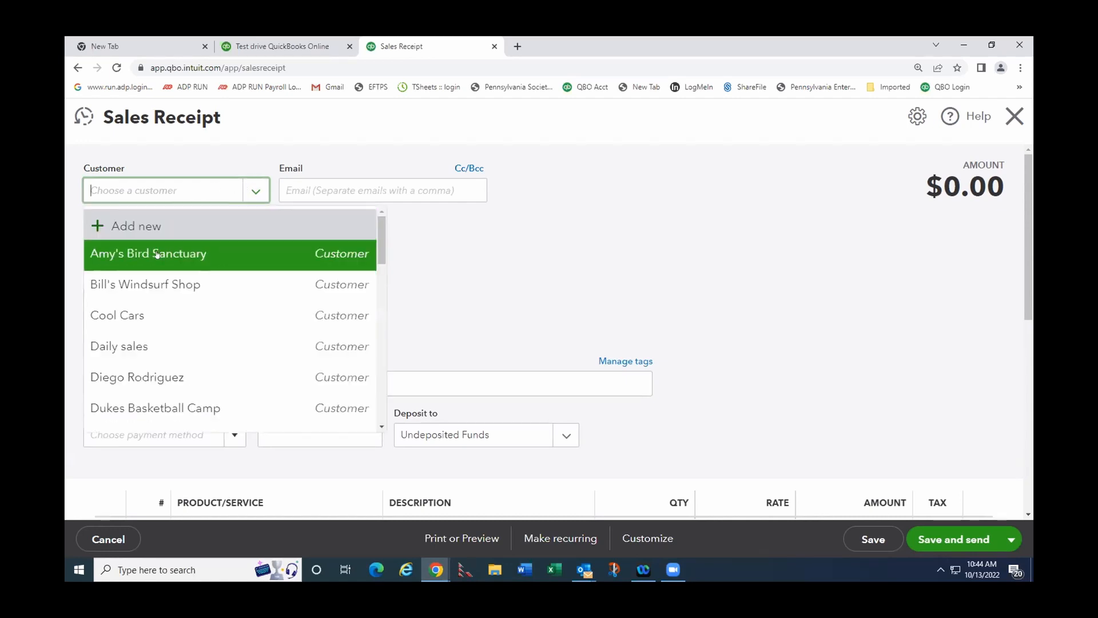
{"action": "left_click", "coordinate": [139, 285]}
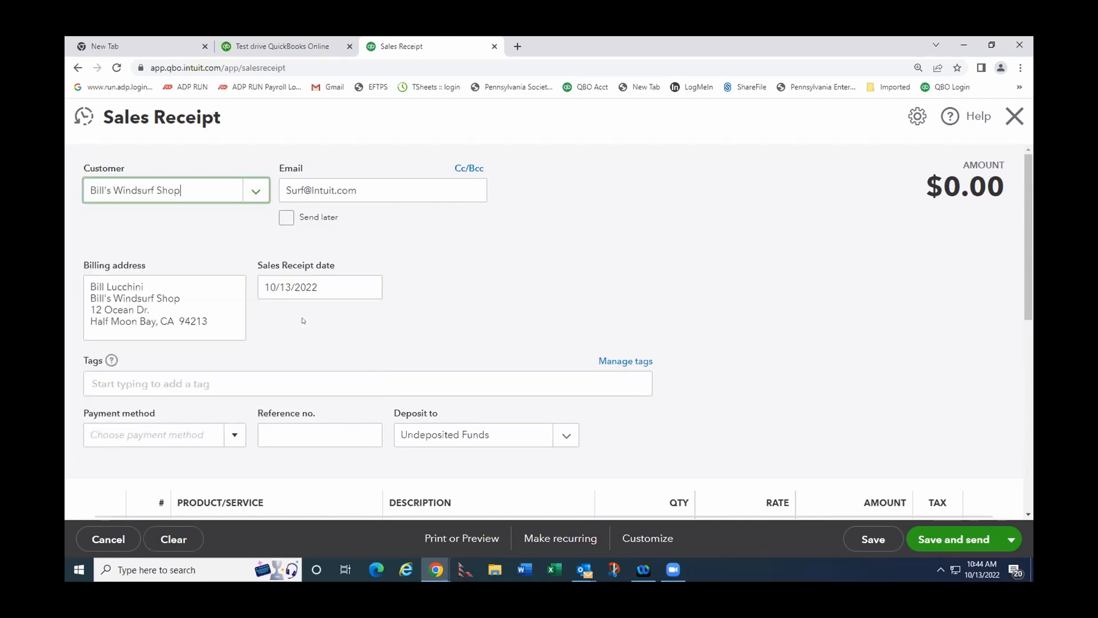
Add the Concrete product from Design:Fountains as the first receipt line with an amount of 1,000, and save and close the receipt.
{"action": "scroll", "coordinate": [429, 341], "scroll_direction": "down", "scroll_amount": 2}
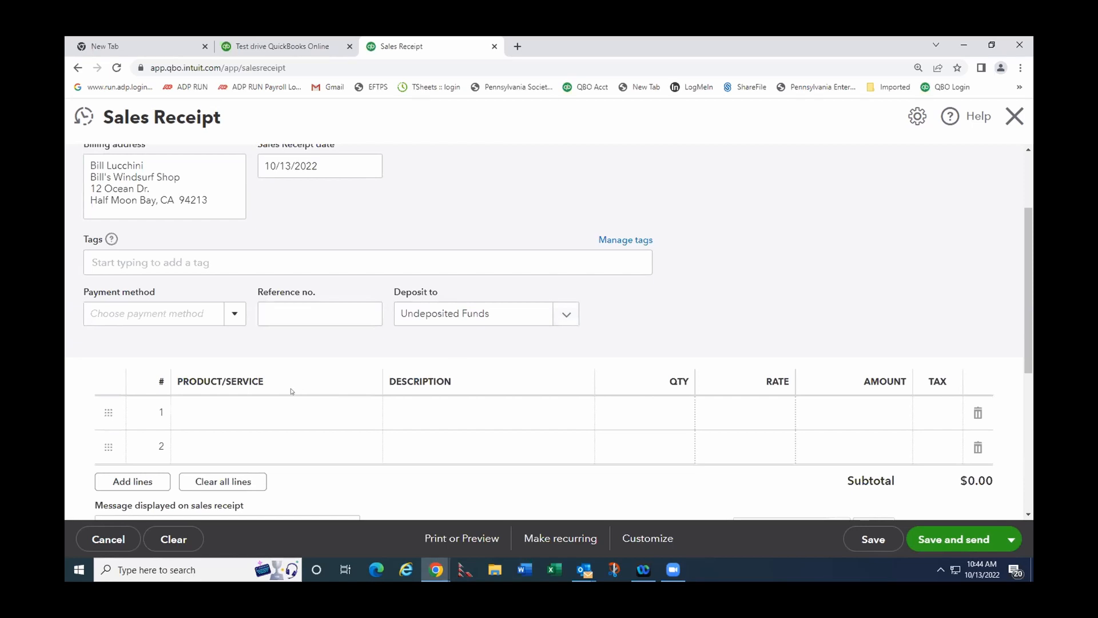
{"action": "left_click", "coordinate": [283, 412]}
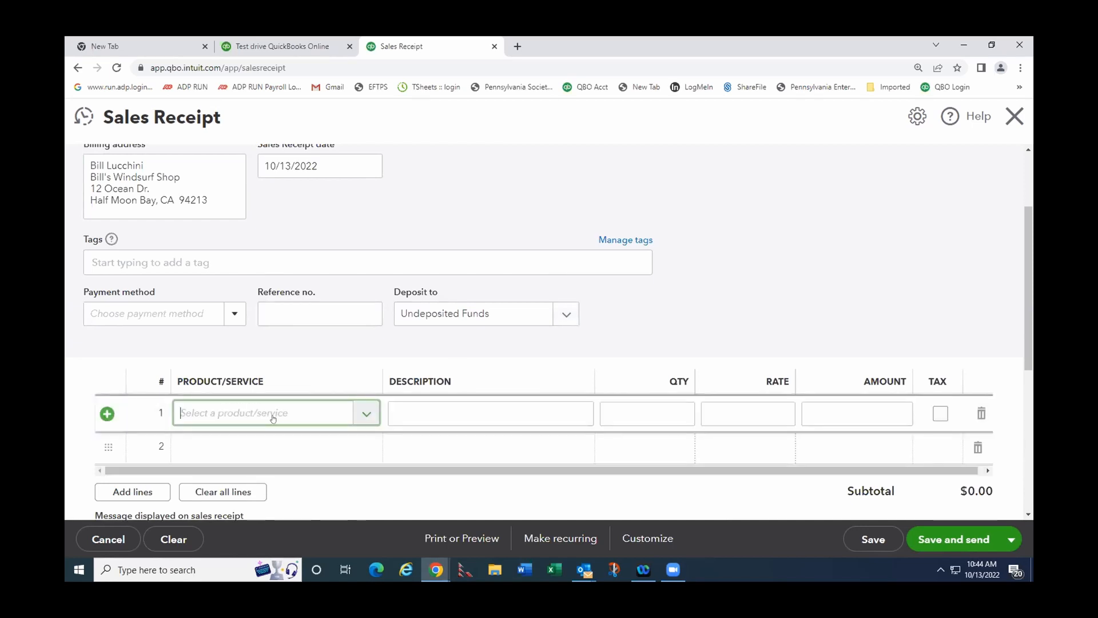
{"action": "left_click", "coordinate": [366, 413]}
{"action": "left_click", "coordinate": [281, 294]}
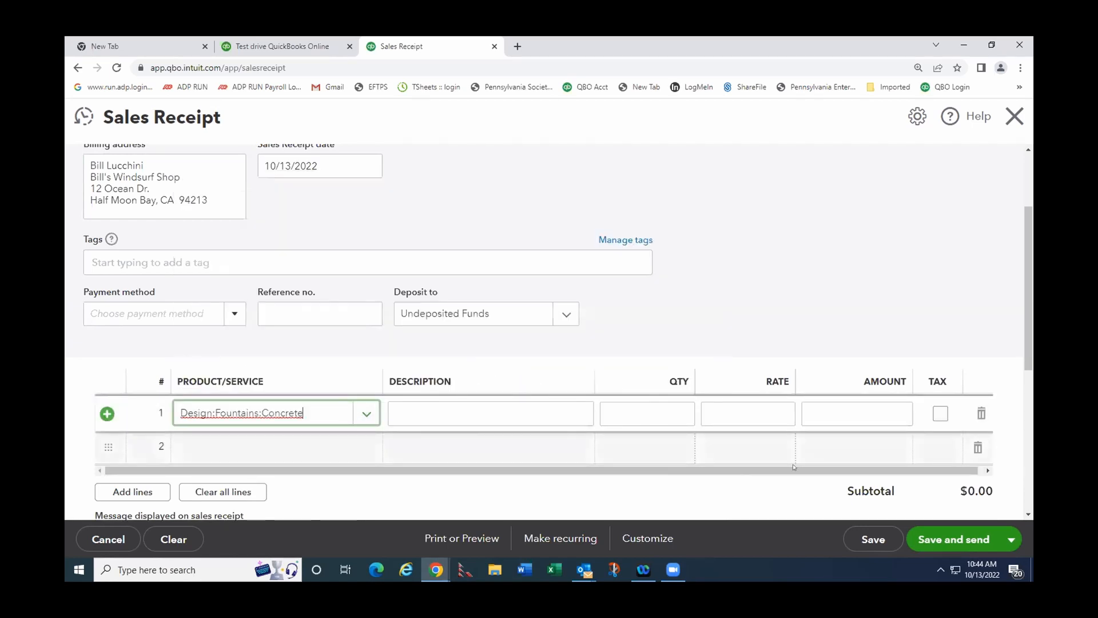
{"action": "left_click", "coordinate": [867, 412]}
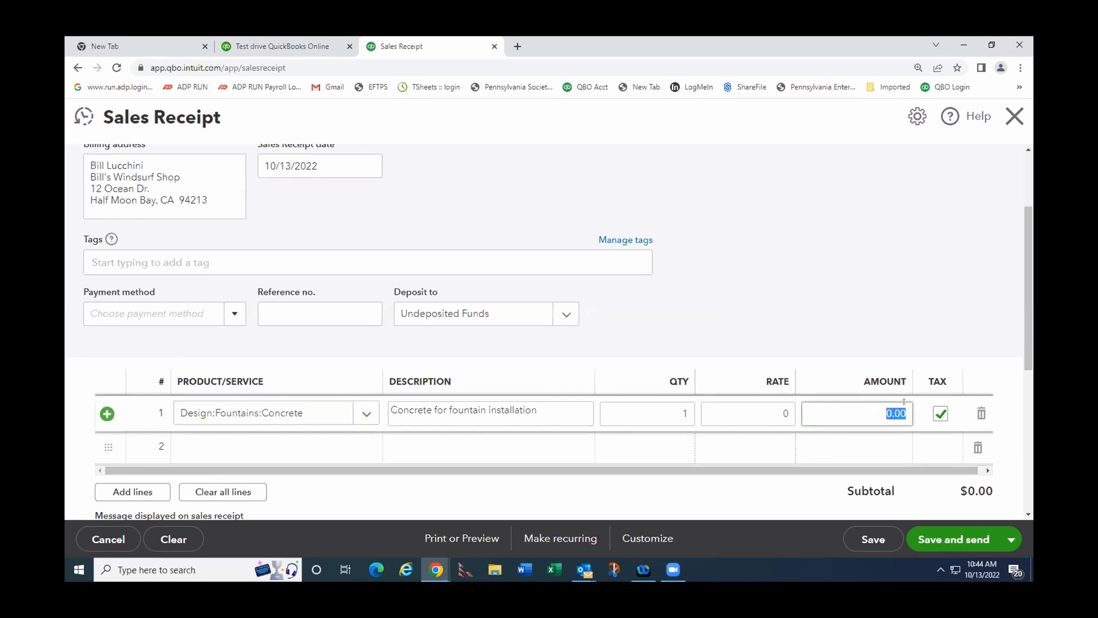
{"action": "type", "text": "1000"}
{"action": "left_click", "coordinate": [730, 311]}
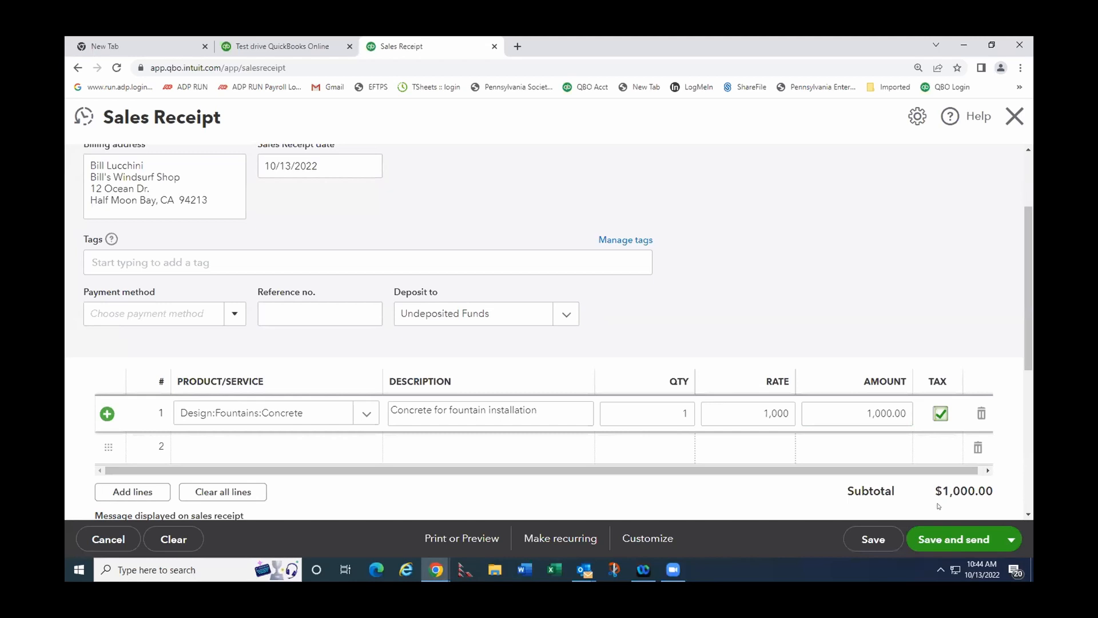
{"action": "left_click", "coordinate": [1010, 539]}
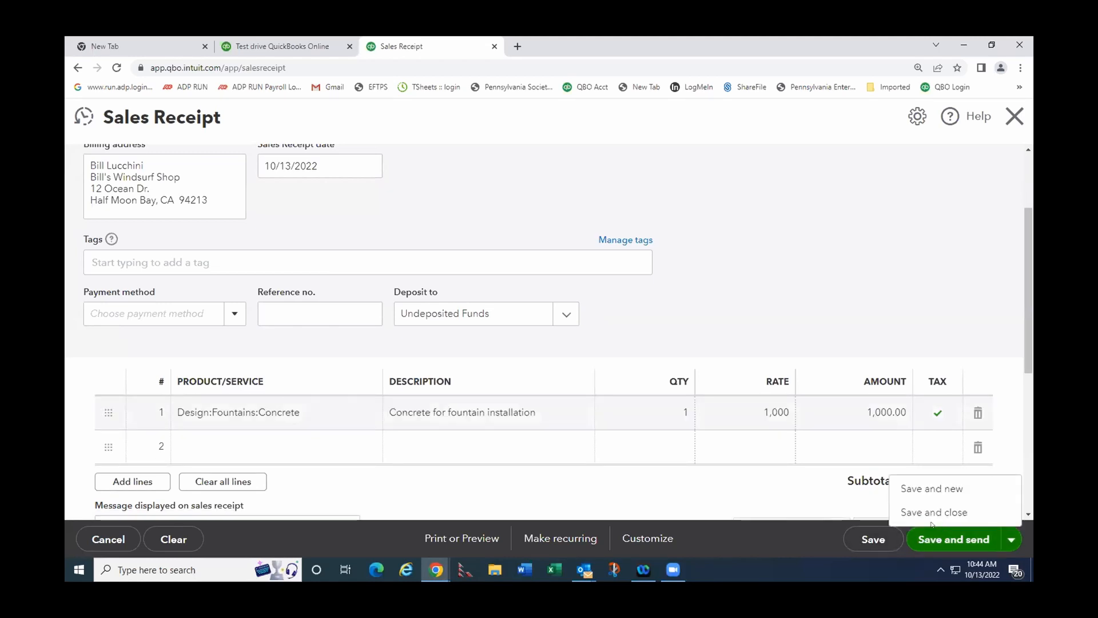
{"action": "left_click", "coordinate": [913, 514]}
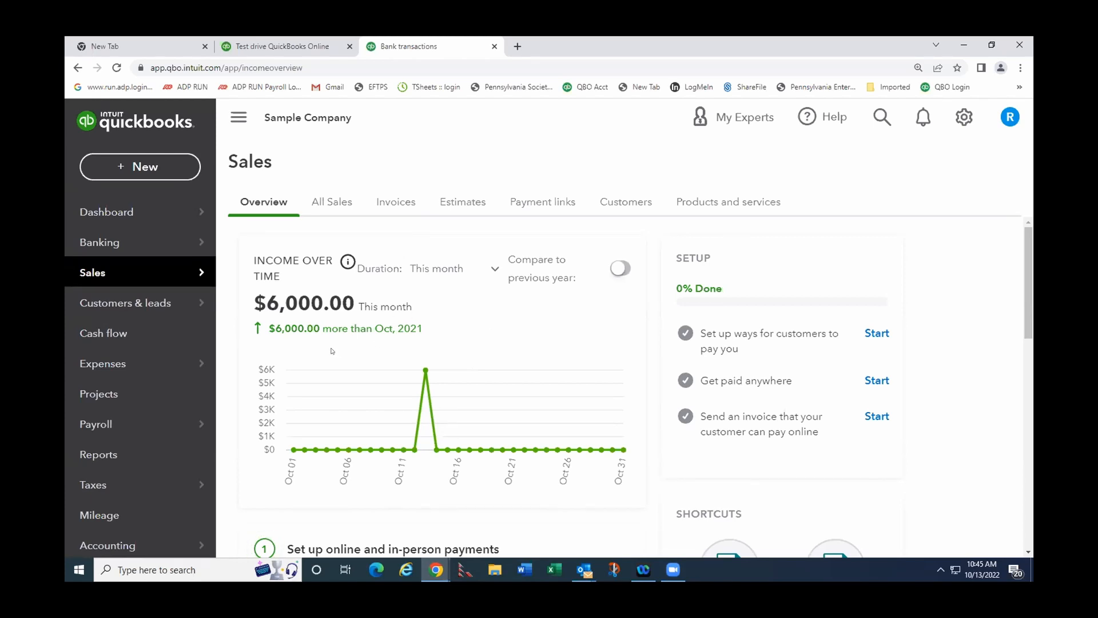
{"action": "left_click", "coordinate": [129, 175]}
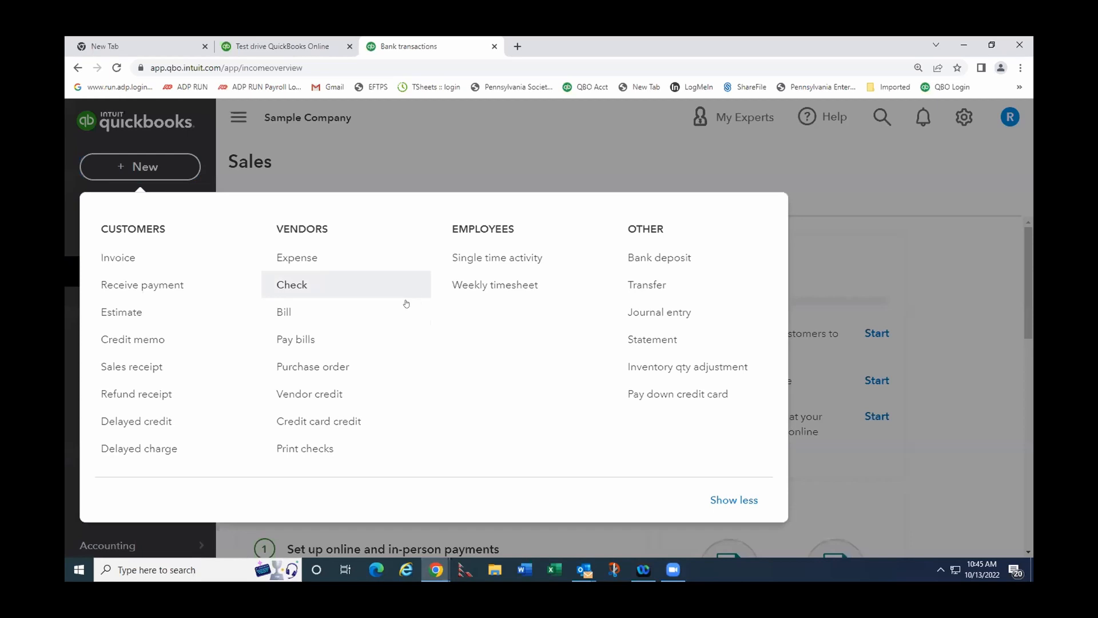
{"action": "left_click", "coordinate": [127, 262]}
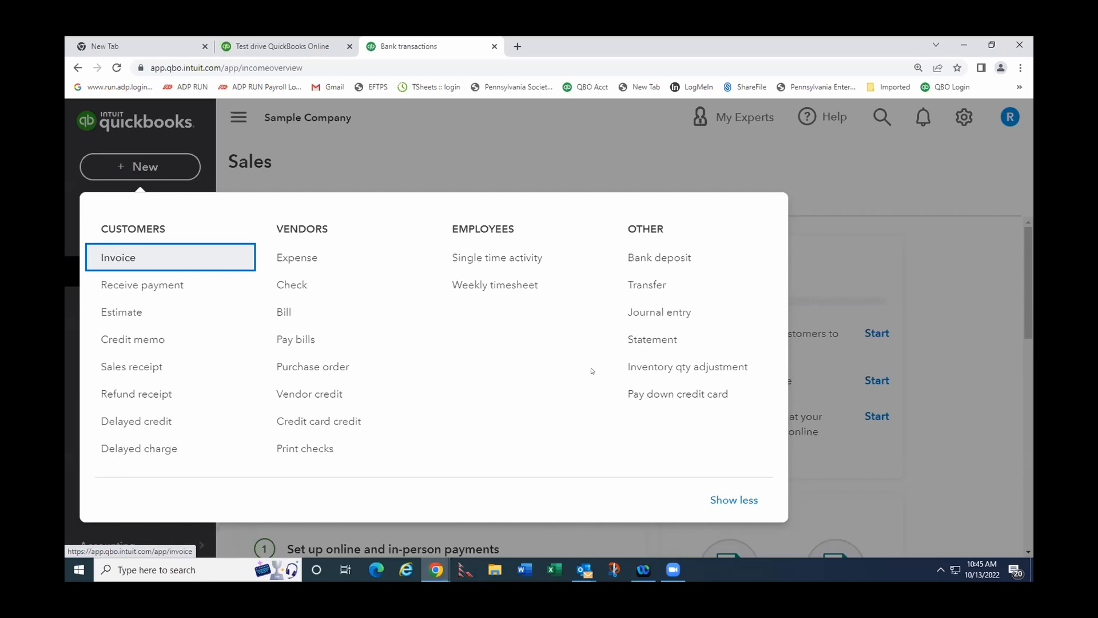
{"action": "left_click", "coordinate": [513, 144]}
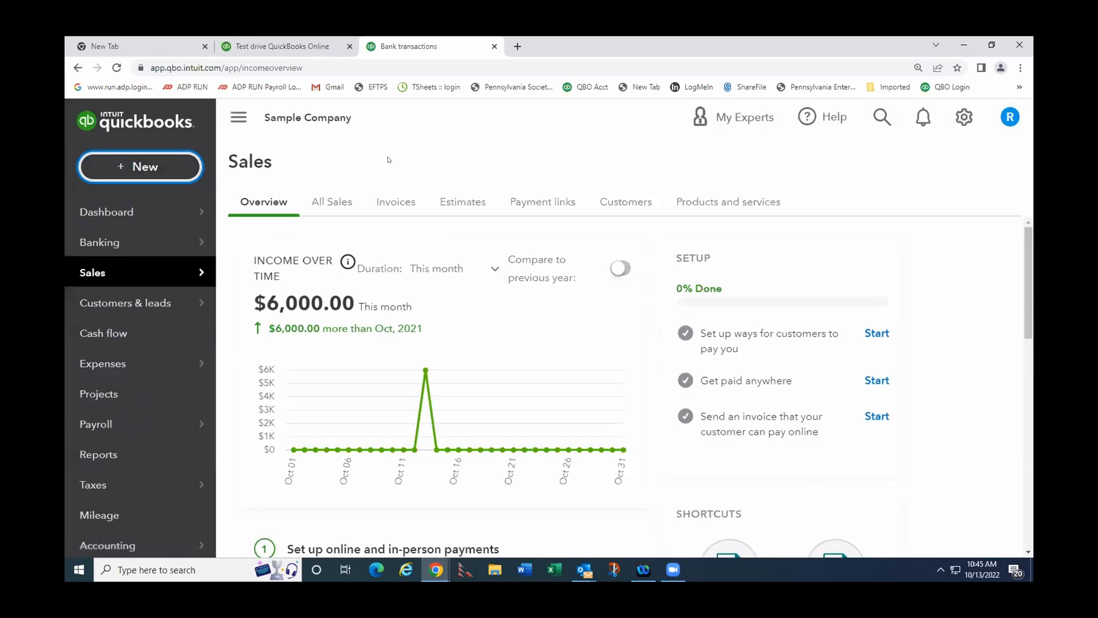
Start a new invoice for Bill's Windsurf Shop.
{"action": "left_click", "coordinate": [130, 162]}
{"action": "left_click", "coordinate": [111, 258]}
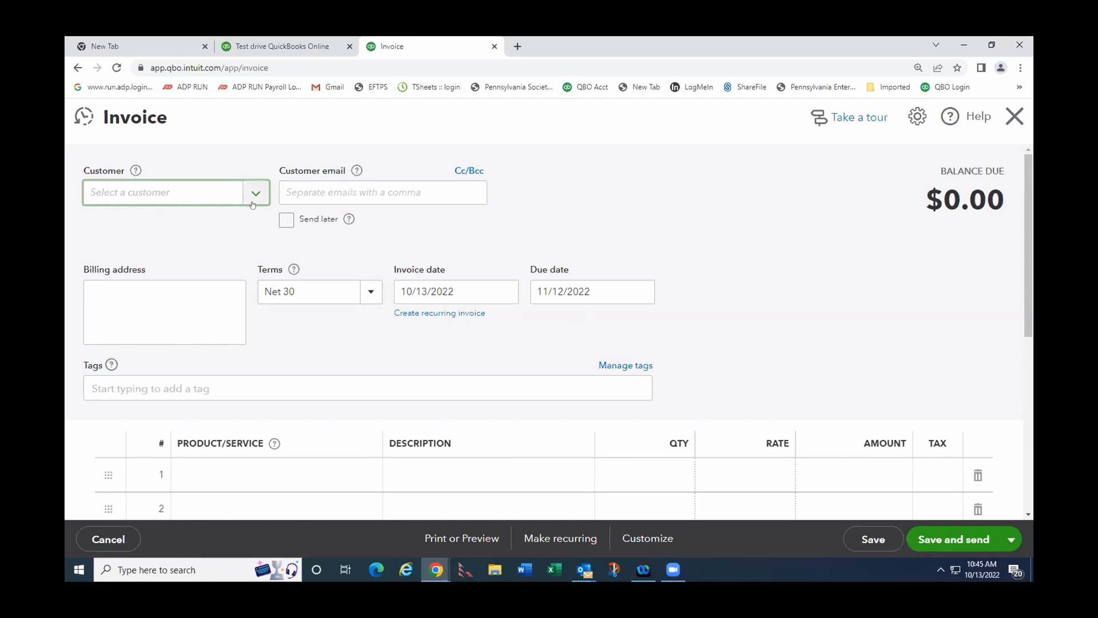
{"action": "left_click", "coordinate": [193, 201]}
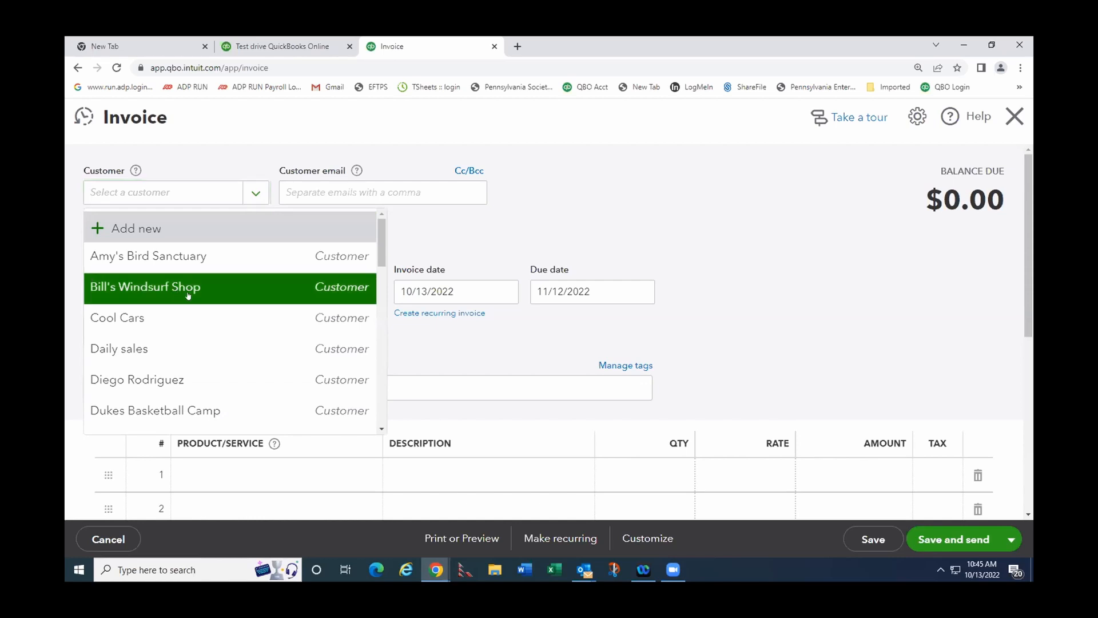
{"action": "left_click", "coordinate": [186, 290]}
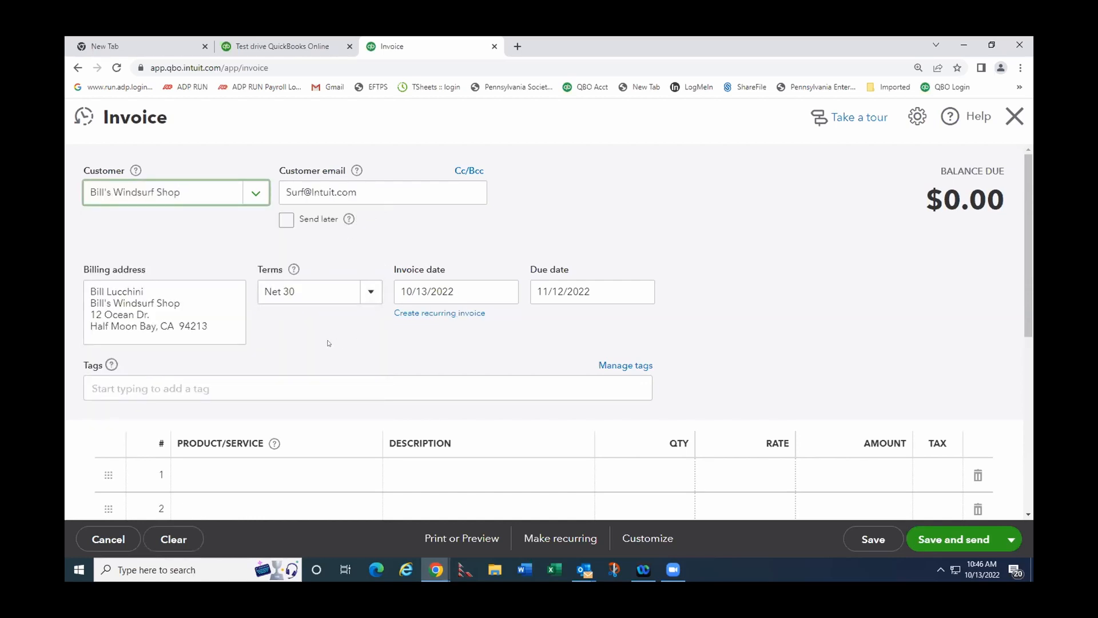
Add the Design service as the first invoice line with a quantity of 2, and save and close the invoice.
{"action": "left_click", "coordinate": [214, 469]}
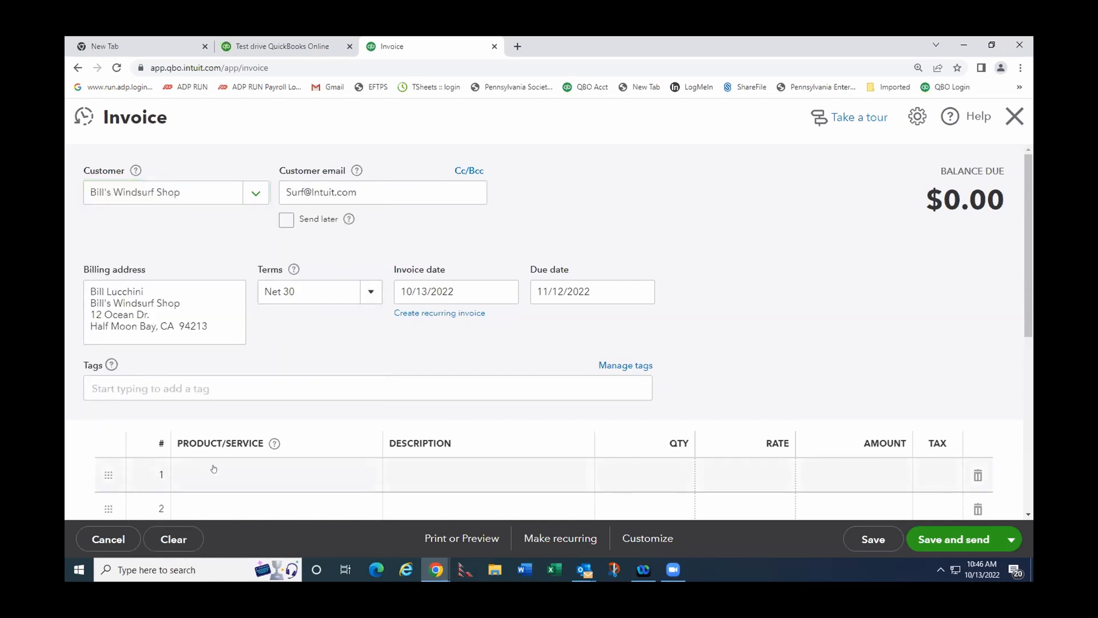
{"action": "left_click", "coordinate": [366, 476]}
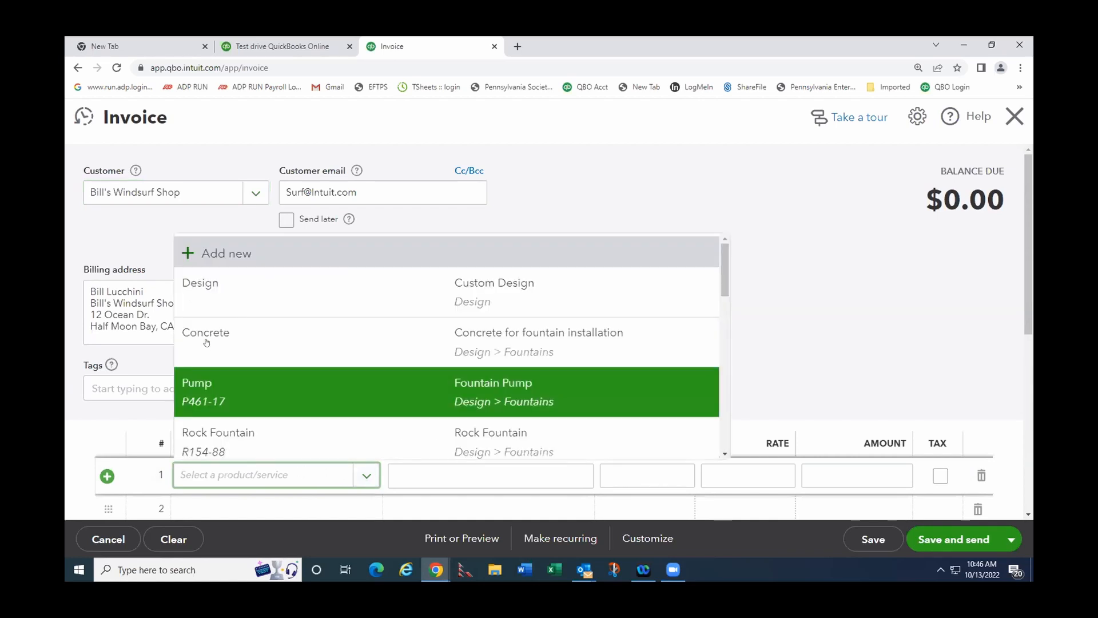
{"action": "left_click", "coordinate": [318, 304]}
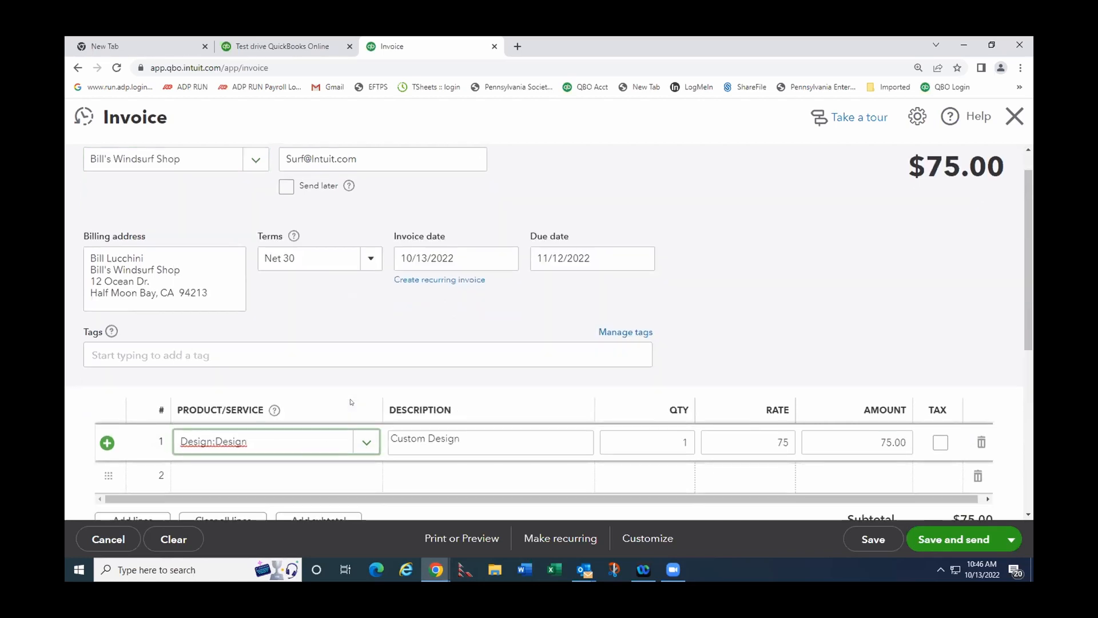
{"action": "scroll", "coordinate": [319, 304], "scroll_direction": "down", "scroll_amount": 3}
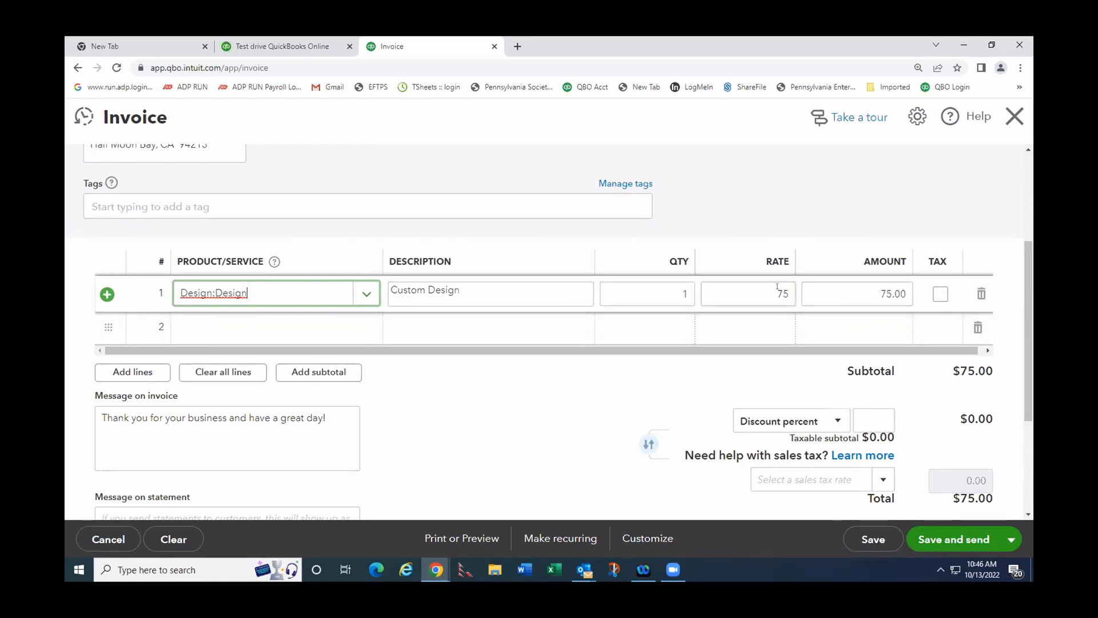
{"action": "left_click", "coordinate": [678, 288]}
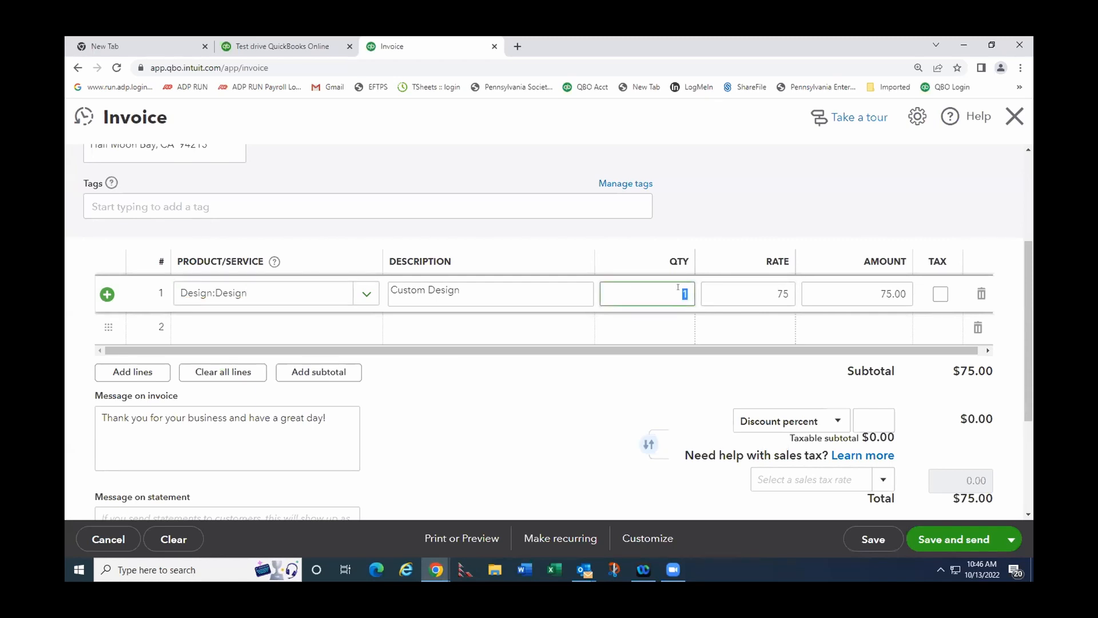
{"action": "type", "text": "2"}
{"action": "key", "text": "Tab"}
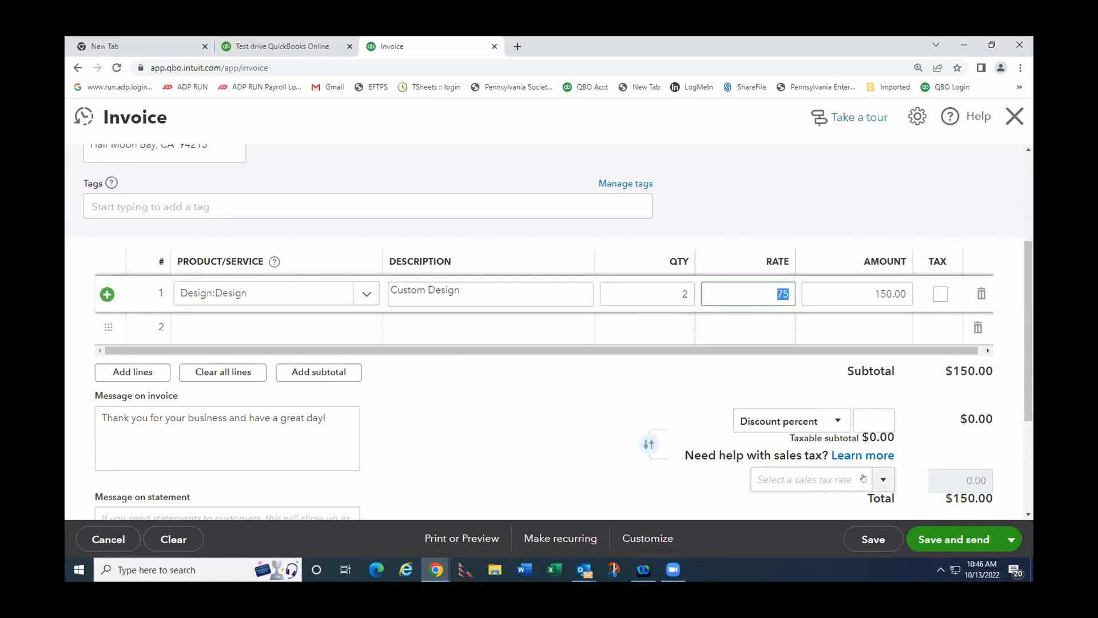
{"action": "left_click", "coordinate": [1011, 539]}
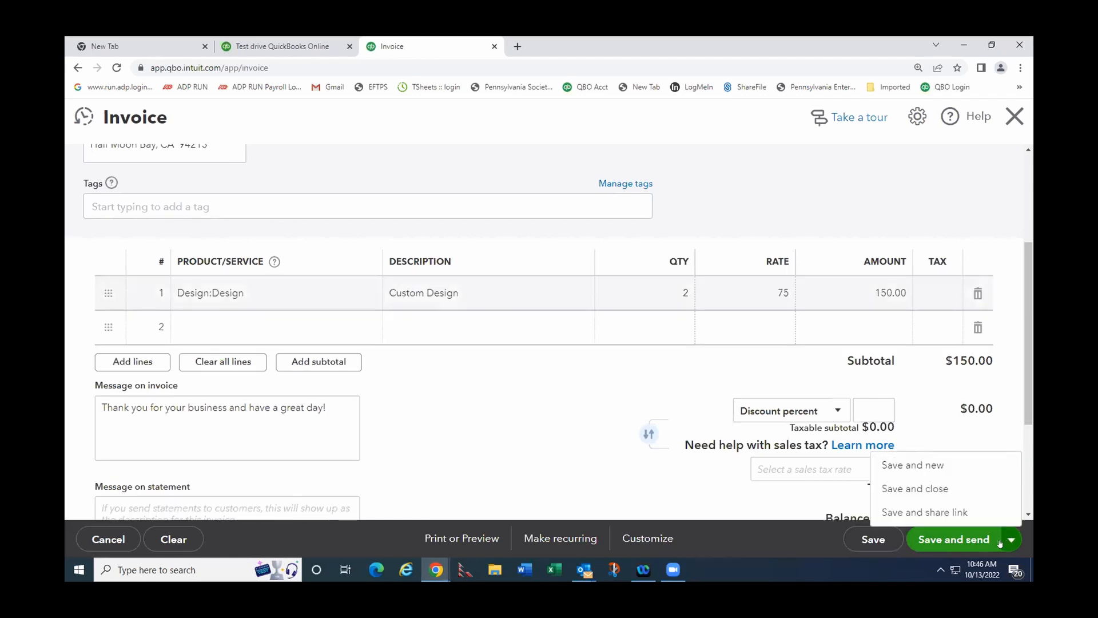
{"action": "left_click", "coordinate": [921, 493]}
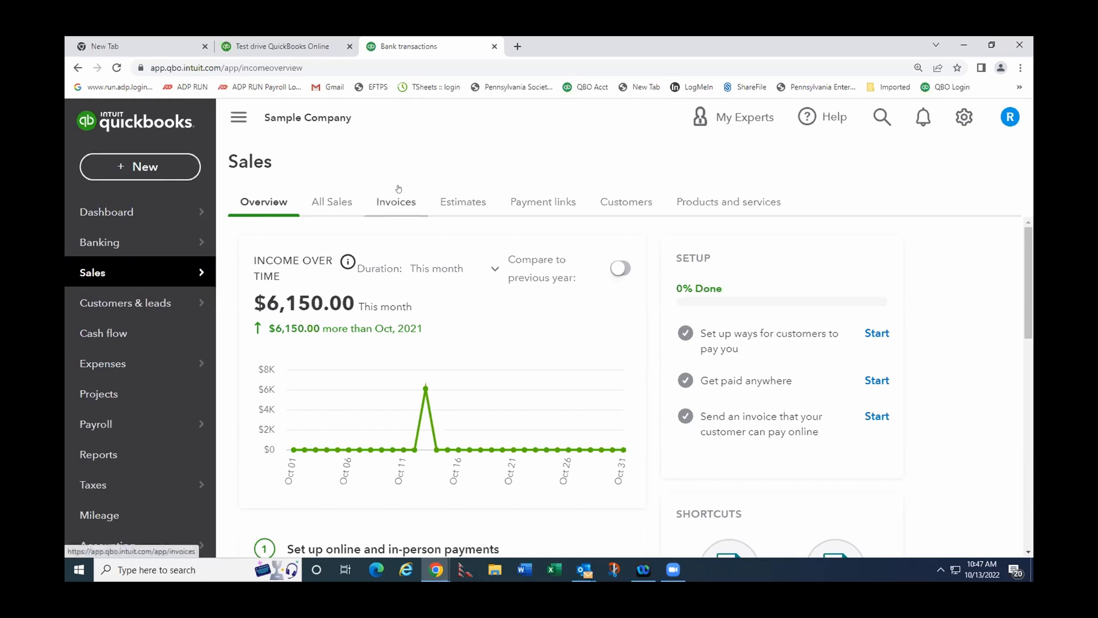
Start a new vendor check from the Checking account and set its check number to 72.
{"action": "left_click", "coordinate": [163, 169]}
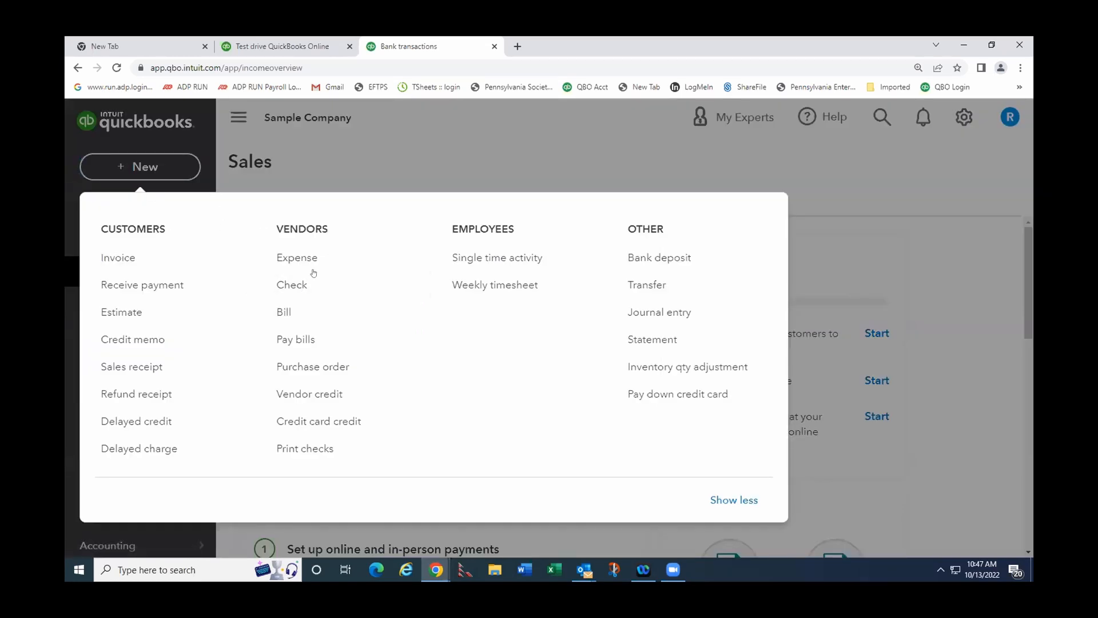
{"action": "left_click", "coordinate": [291, 286]}
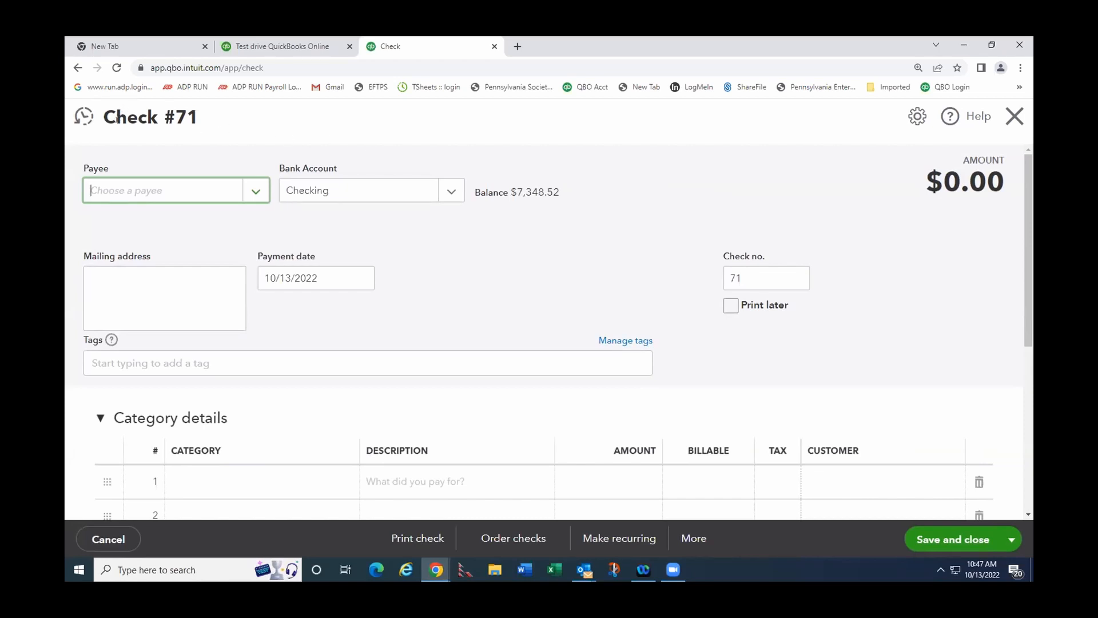
{"action": "scroll", "coordinate": [297, 206], "scroll_direction": "down", "scroll_amount": 2}
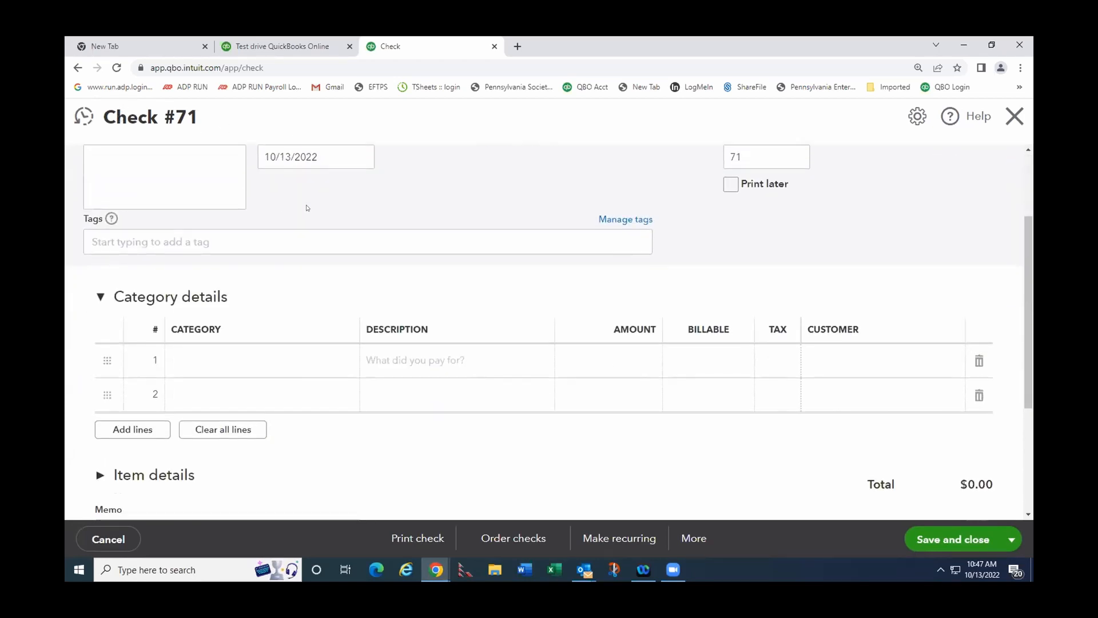
{"action": "scroll", "coordinate": [522, 263], "scroll_direction": "down", "scroll_amount": 2}
{"action": "scroll", "coordinate": [515, 260], "scroll_direction": "up", "scroll_amount": 4}
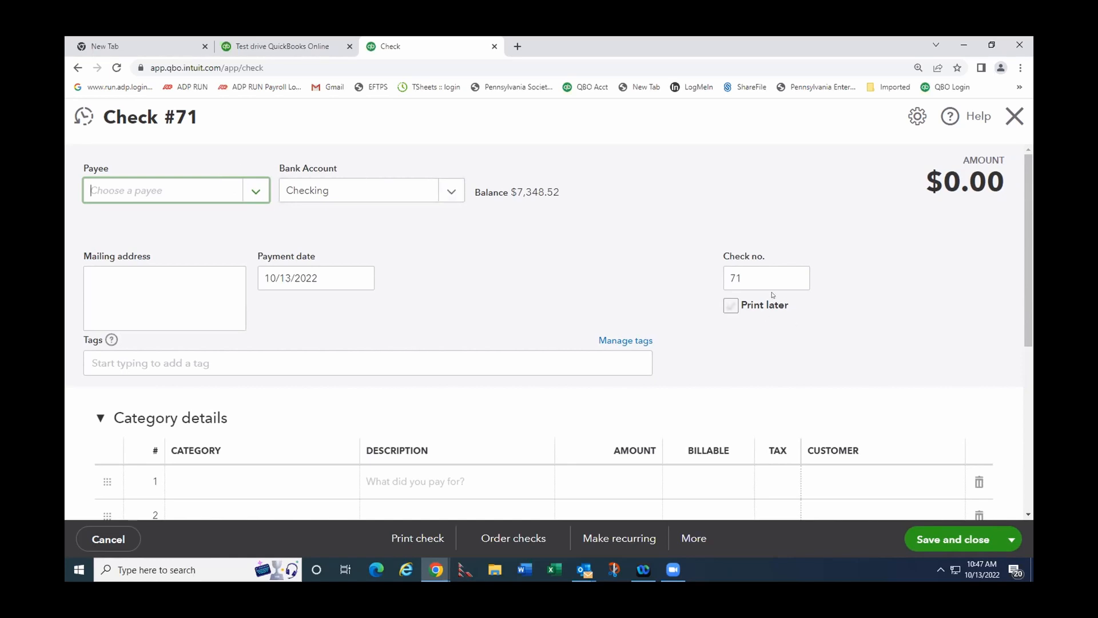
{"action": "left_click_drag", "start_coordinate": [742, 278], "coordinate": [709, 282]}
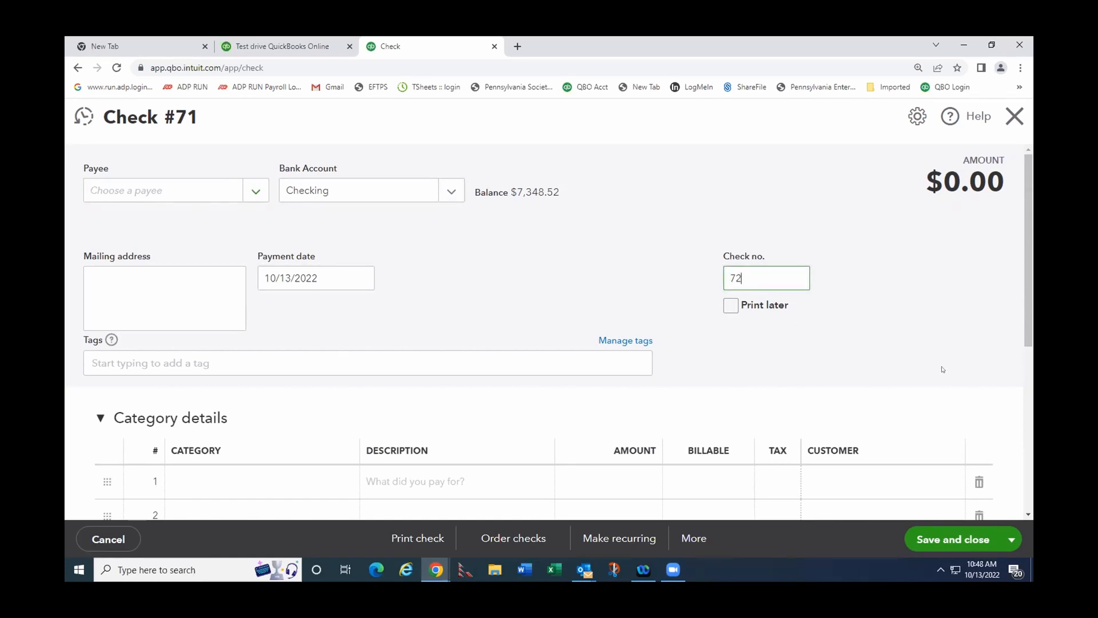
Choose Books by Bessie as the payee and prefill the check with values from this contact's last check.
{"action": "left_click", "coordinate": [253, 190]}
{"action": "left_click", "coordinate": [167, 319]}
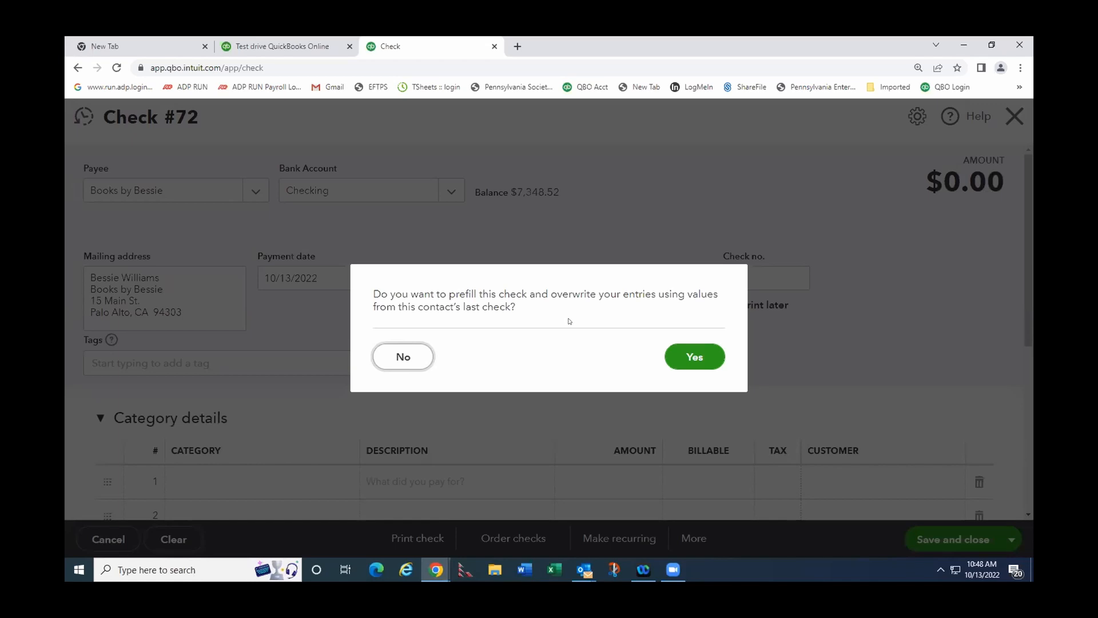
{"action": "left_click", "coordinate": [697, 360]}
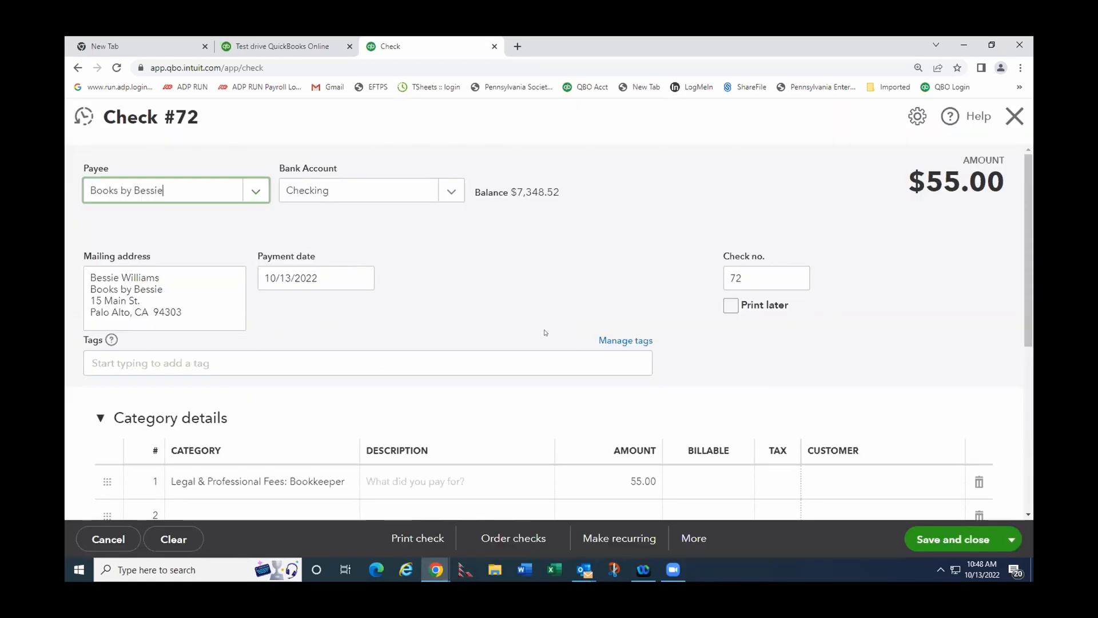
Set the amount of the check's Legal & Professional Fees: Bookkeeper line to 105.00.
{"action": "scroll", "coordinate": [496, 325], "scroll_direction": "down", "scroll_amount": 2}
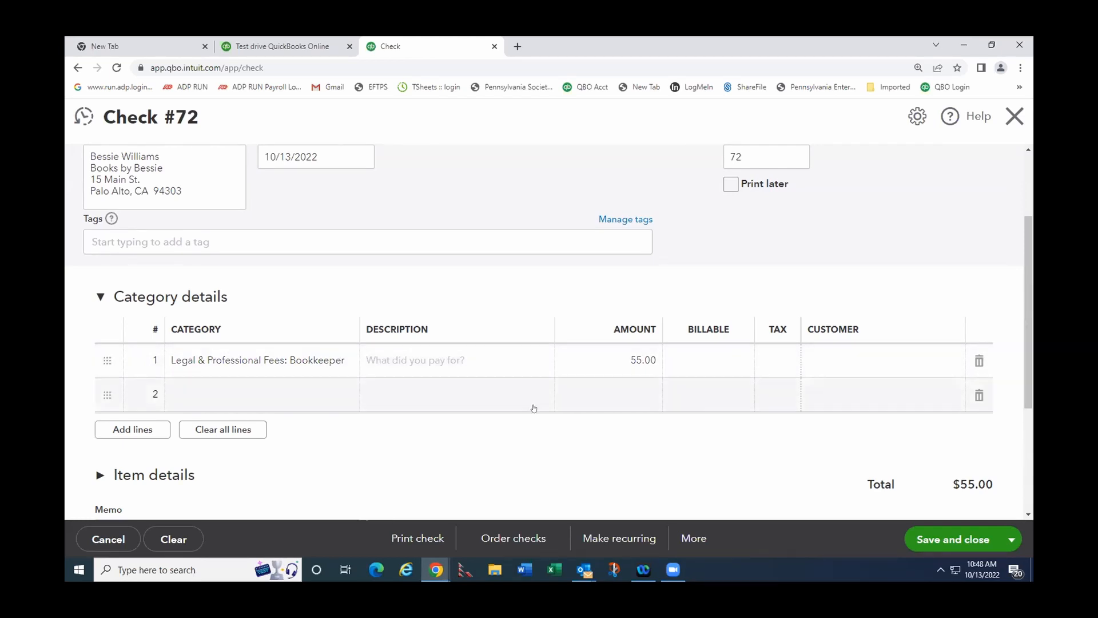
{"action": "left_click", "coordinate": [634, 368]}
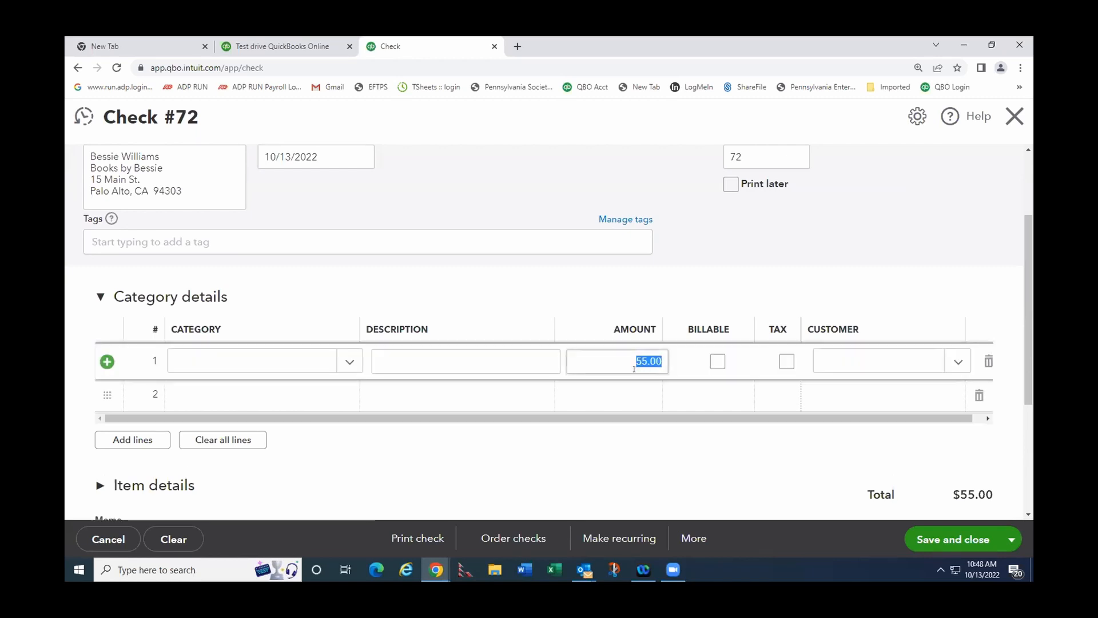
{"action": "type", "text": "105"}
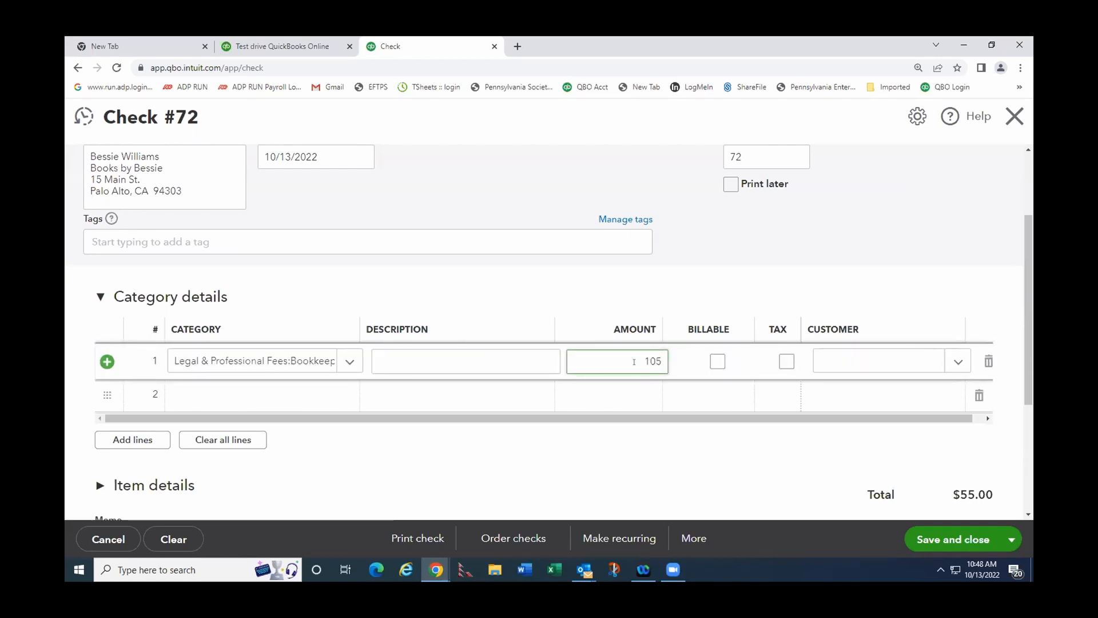
{"action": "type", "text": "."}
{"action": "key", "text": "Tab"}
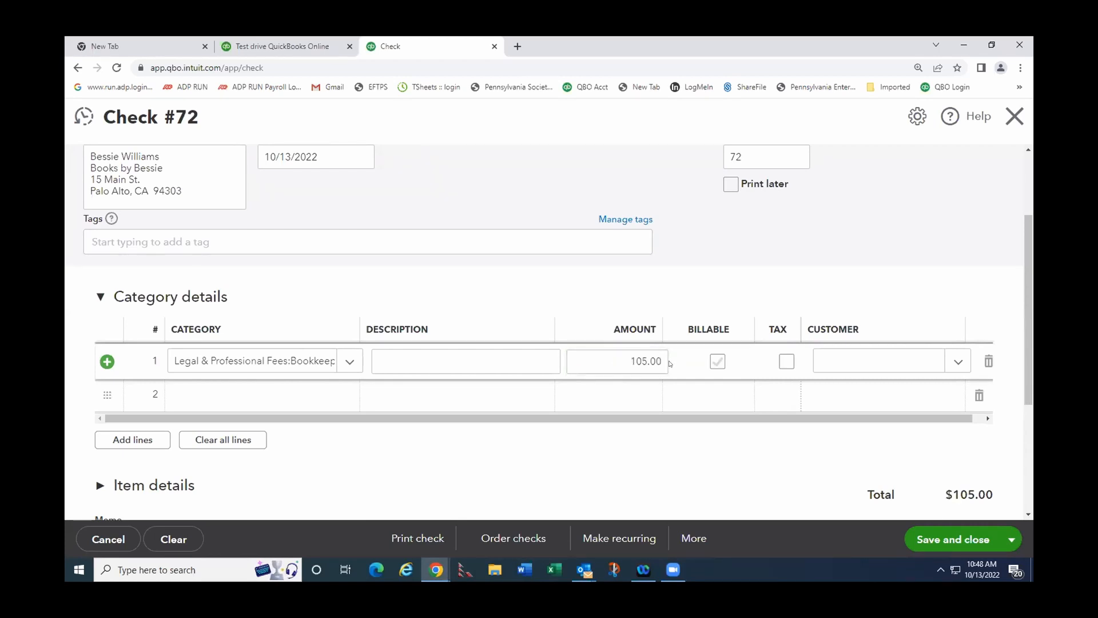
Enter "4 hours" as the description of the first category line, and save and close the check.
{"action": "left_click", "coordinate": [478, 362]}
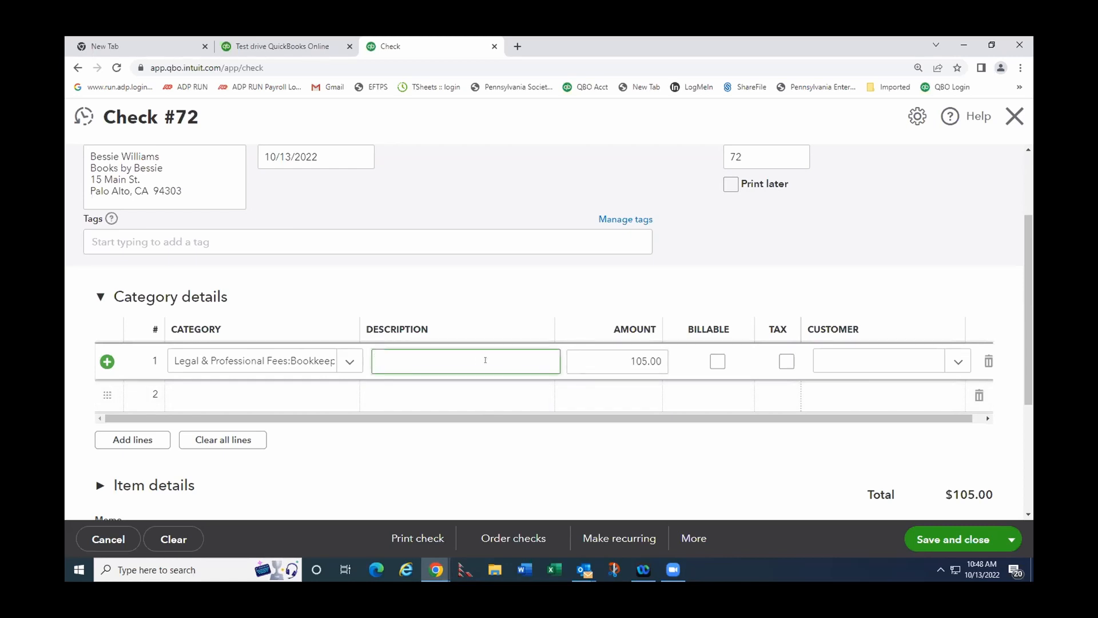
{"action": "type", "text": "4 hours"}
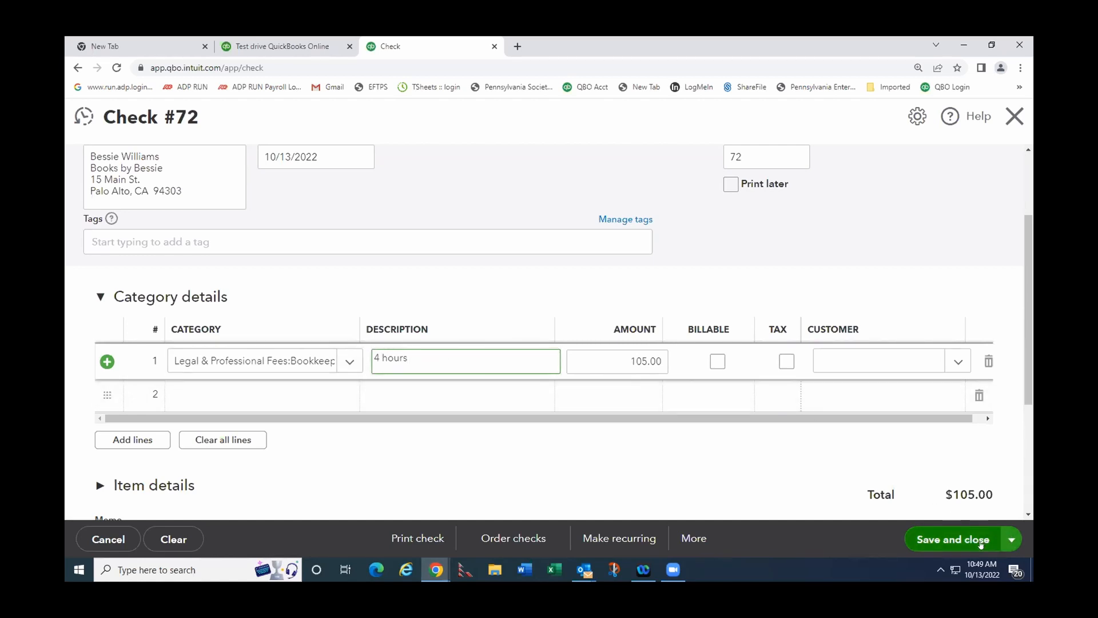
{"action": "left_click", "coordinate": [950, 538]}
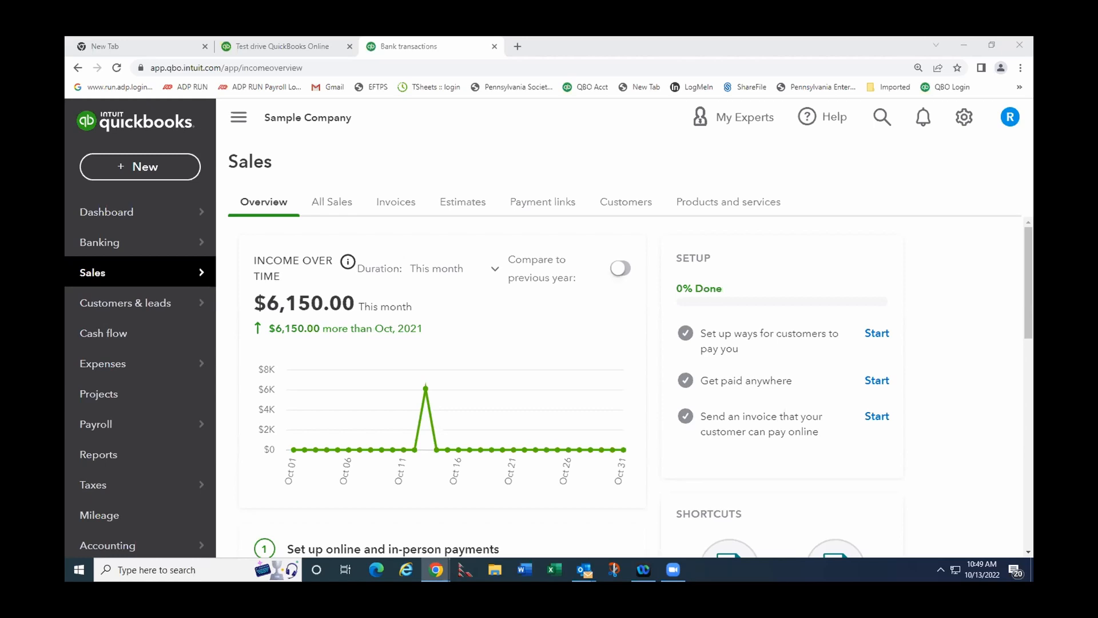
Start a new bill with Cal Telephone as the vendor.
{"action": "mouse_move", "coordinate": [114, 545]}
{"action": "left_click", "coordinate": [189, 175]}
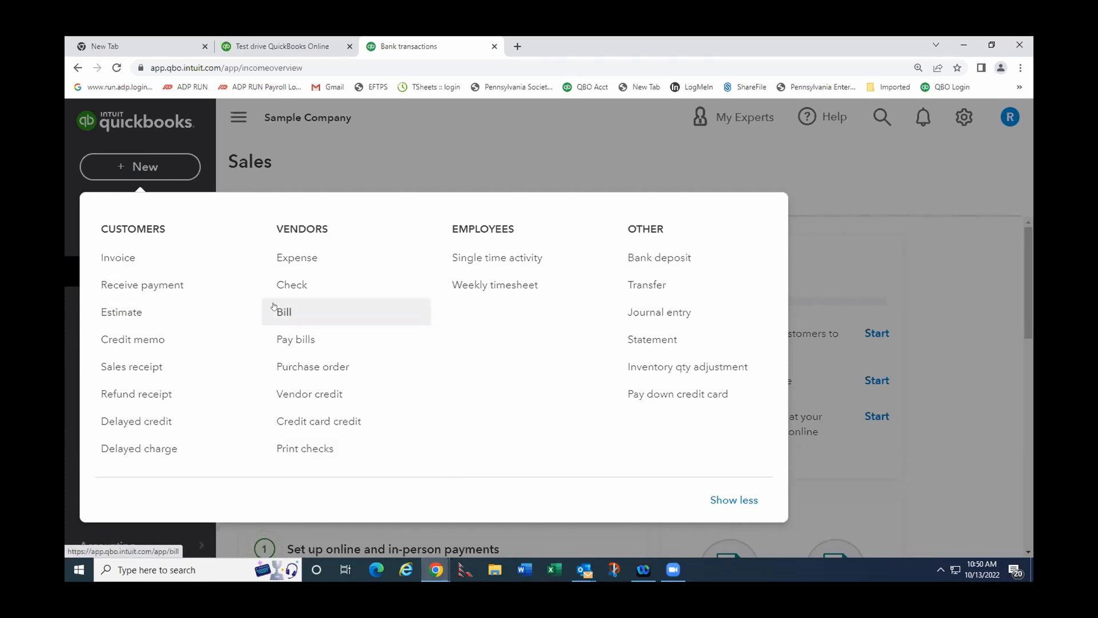
{"action": "left_click", "coordinate": [302, 312]}
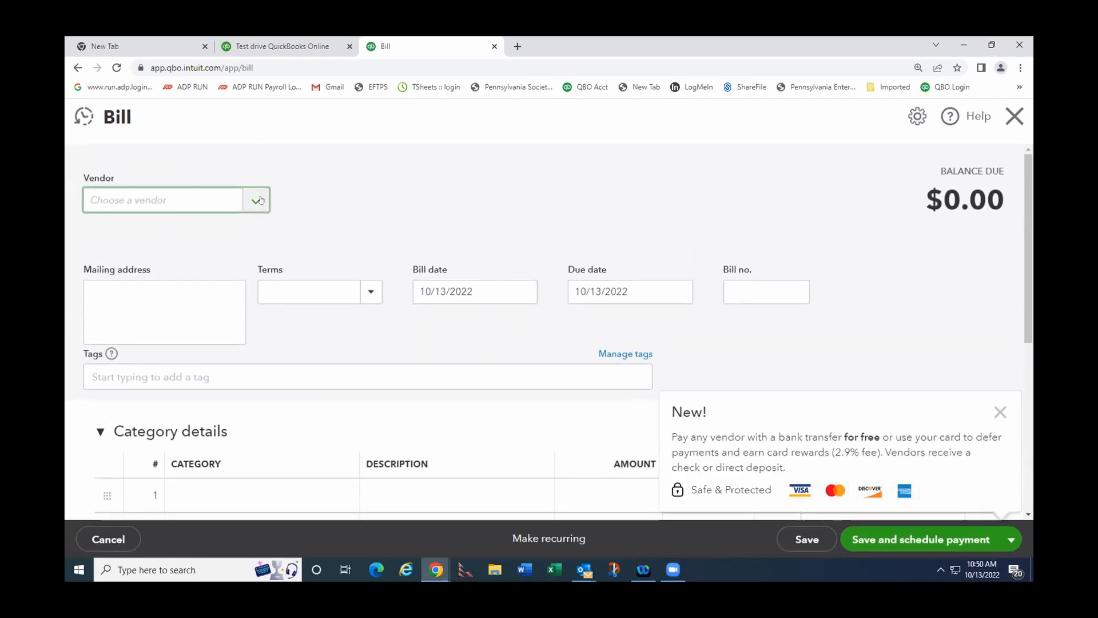
{"action": "left_click", "coordinate": [257, 200]}
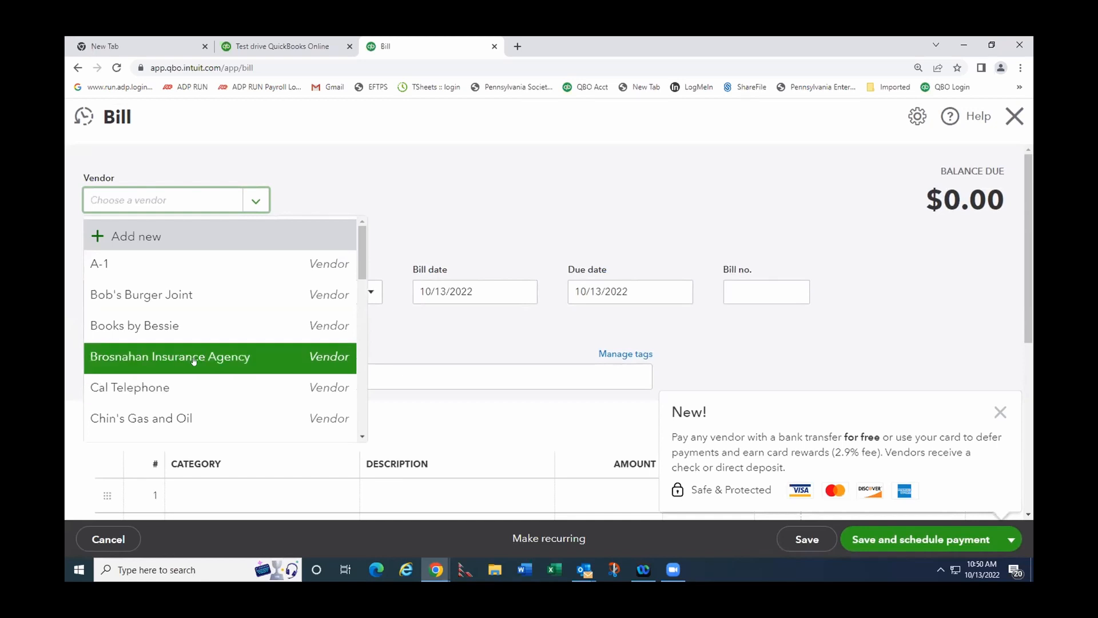
{"action": "left_click", "coordinate": [189, 381]}
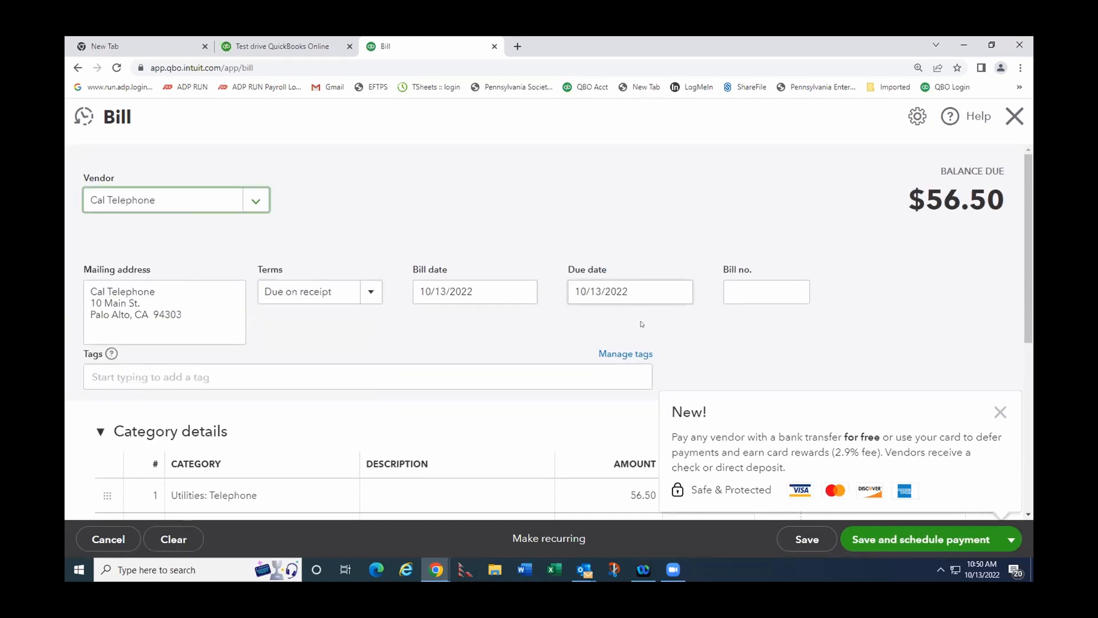
Fill in the bill's header with bill date 10/03/2022, terms Net 15 and bill number 567.
{"action": "left_click", "coordinate": [775, 292]}
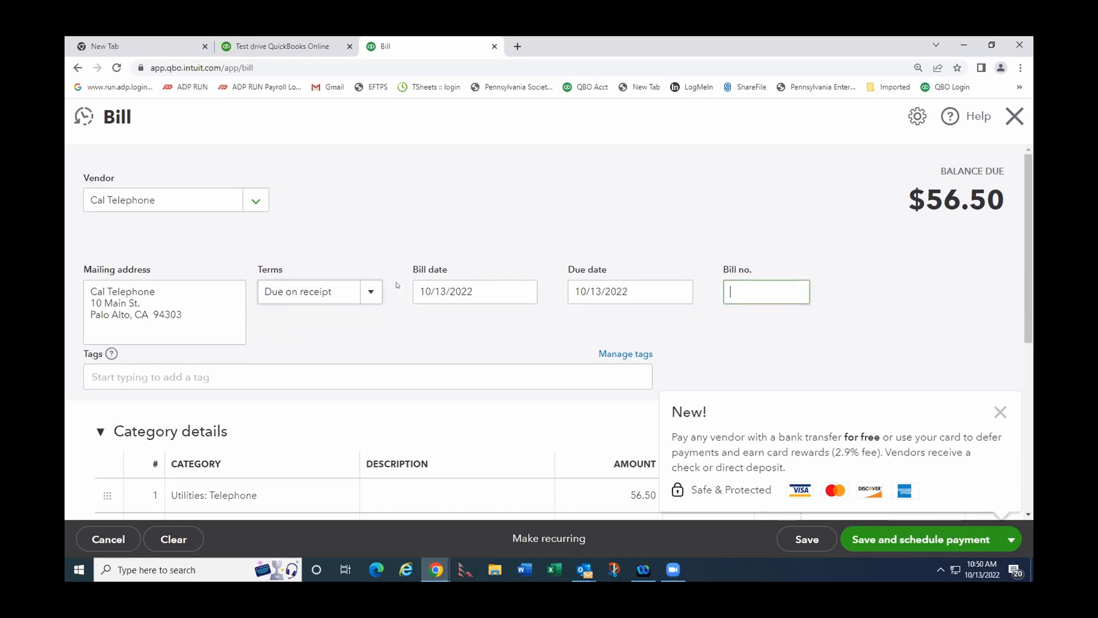
{"action": "left_click", "coordinate": [524, 292]}
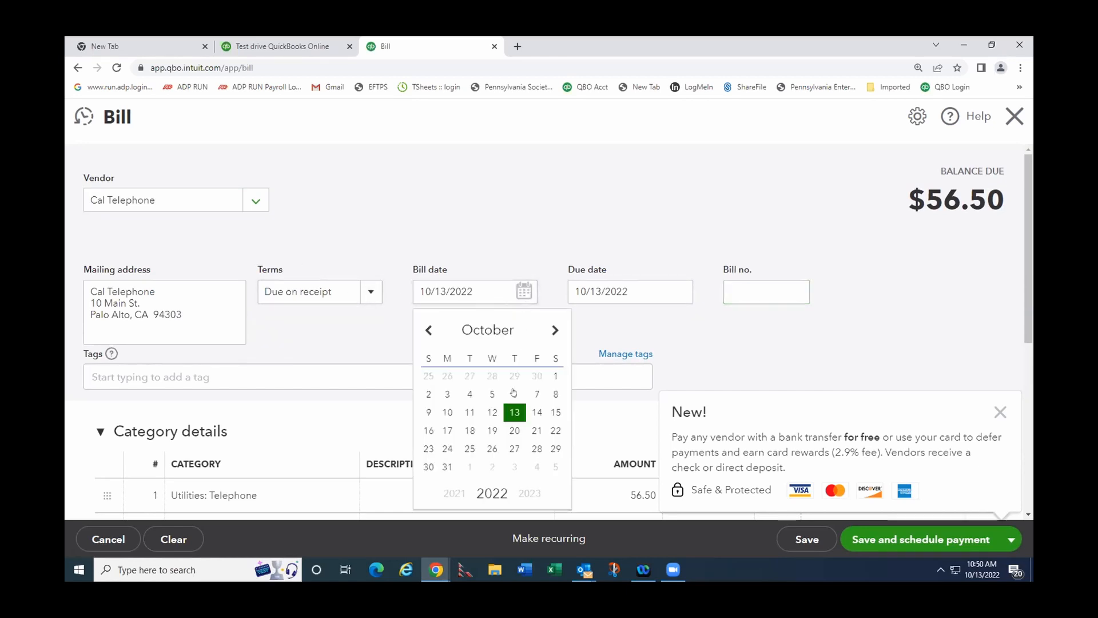
{"action": "left_click", "coordinate": [446, 393]}
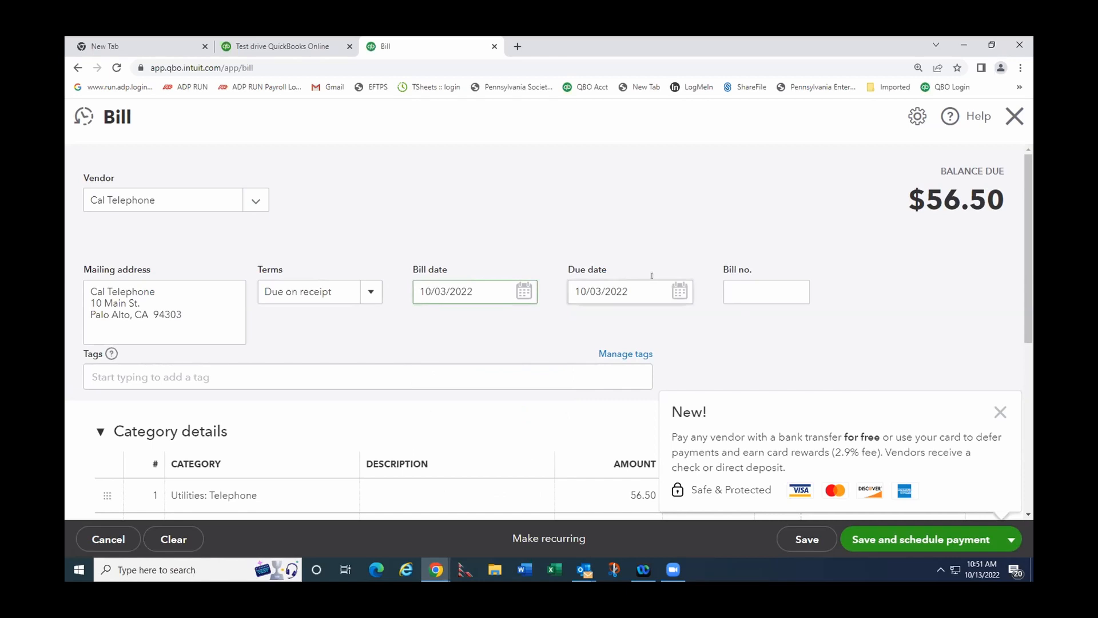
{"action": "left_click", "coordinate": [344, 292]}
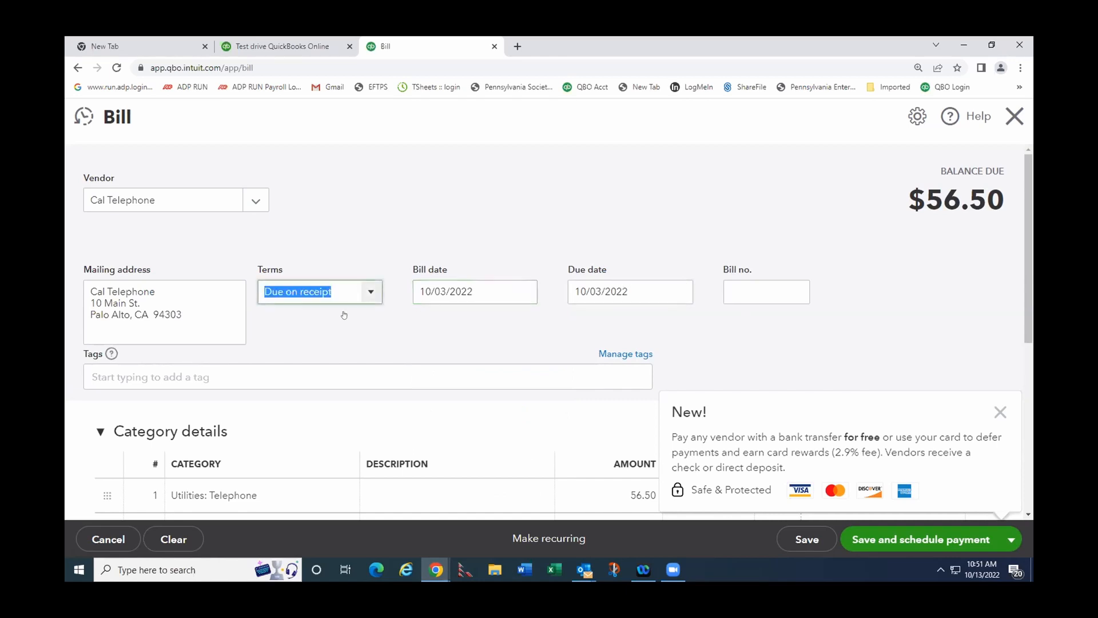
{"action": "left_click", "coordinate": [290, 399]}
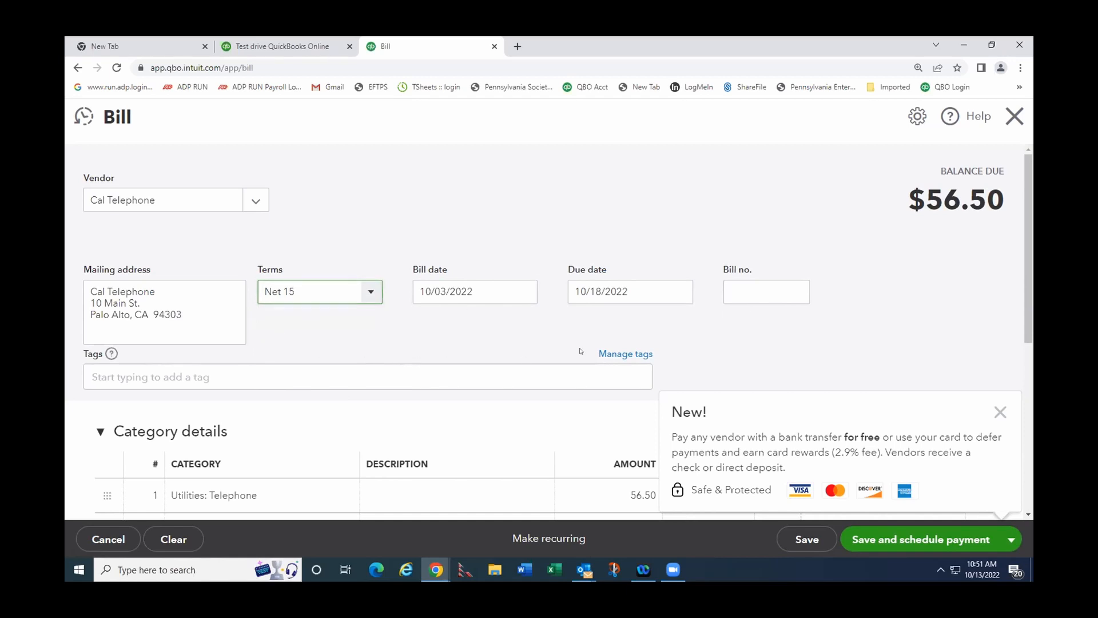
{"action": "left_click", "coordinate": [748, 303]}
{"action": "type", "text": "567"}
Set the amount of the bill's Utilities:Telephone line to 58.00, and save and close the bill.
{"action": "scroll", "coordinate": [490, 367], "scroll_direction": "down", "scroll_amount": 3}
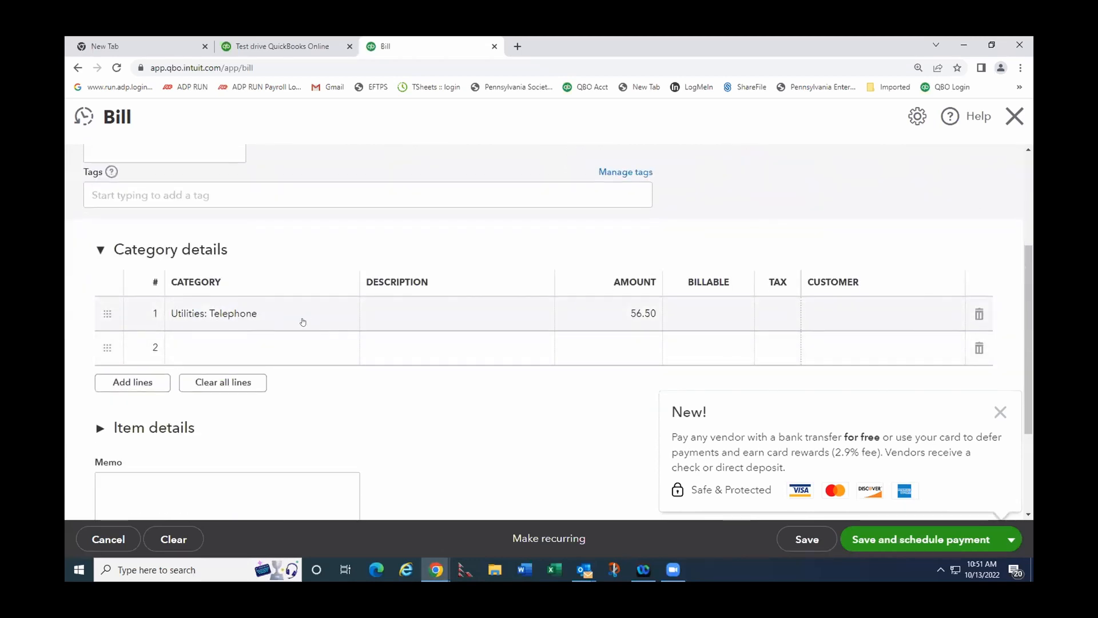
{"action": "left_click", "coordinate": [339, 324]}
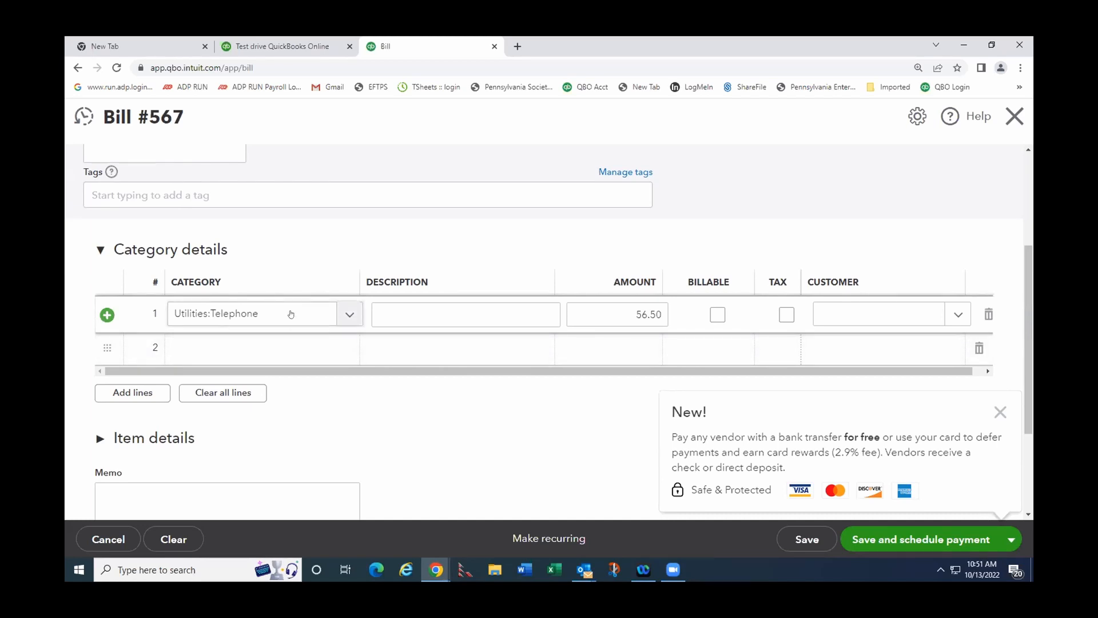
{"action": "left_click", "coordinate": [349, 316]}
{"action": "left_click", "coordinate": [349, 315]}
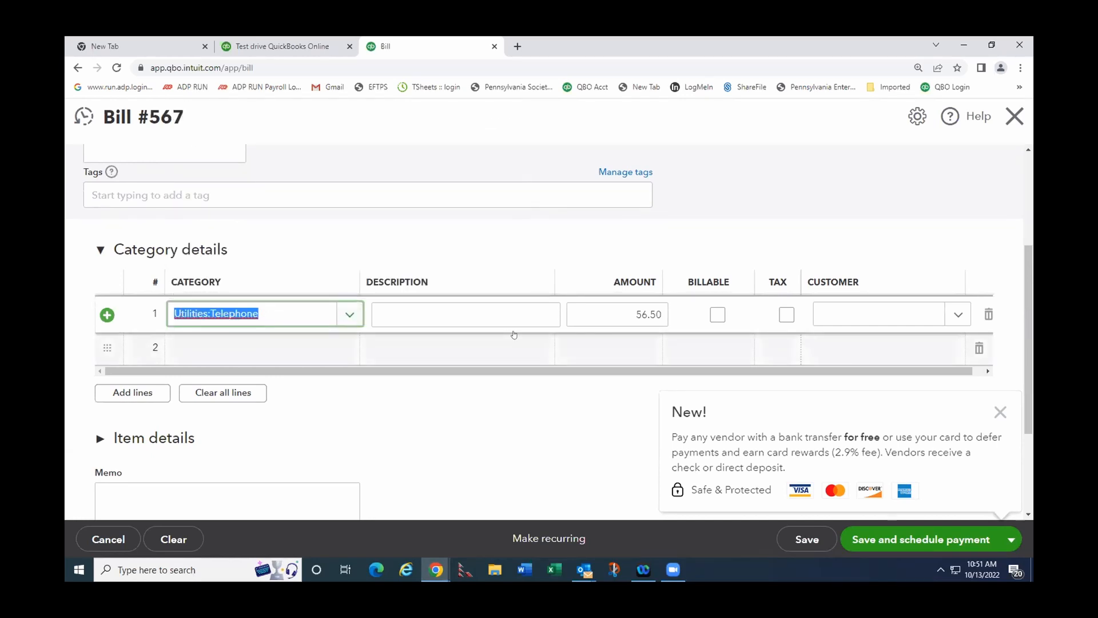
{"action": "left_click_drag", "start_coordinate": [635, 315], "coordinate": [667, 322]}
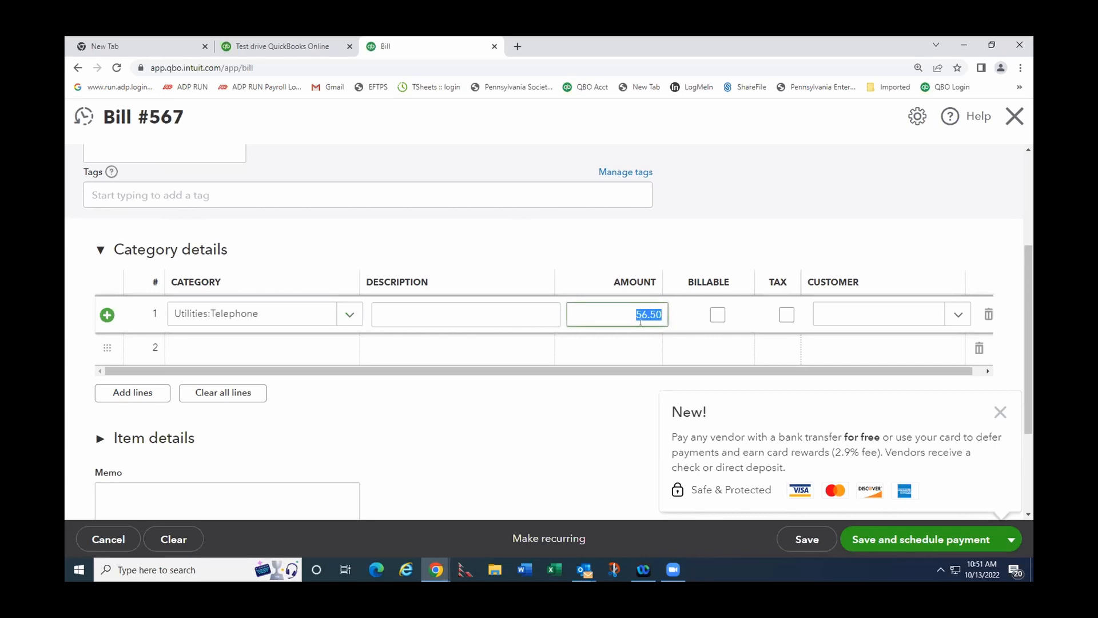
{"action": "type", "text": "58."}
{"action": "key", "text": "Tab"}
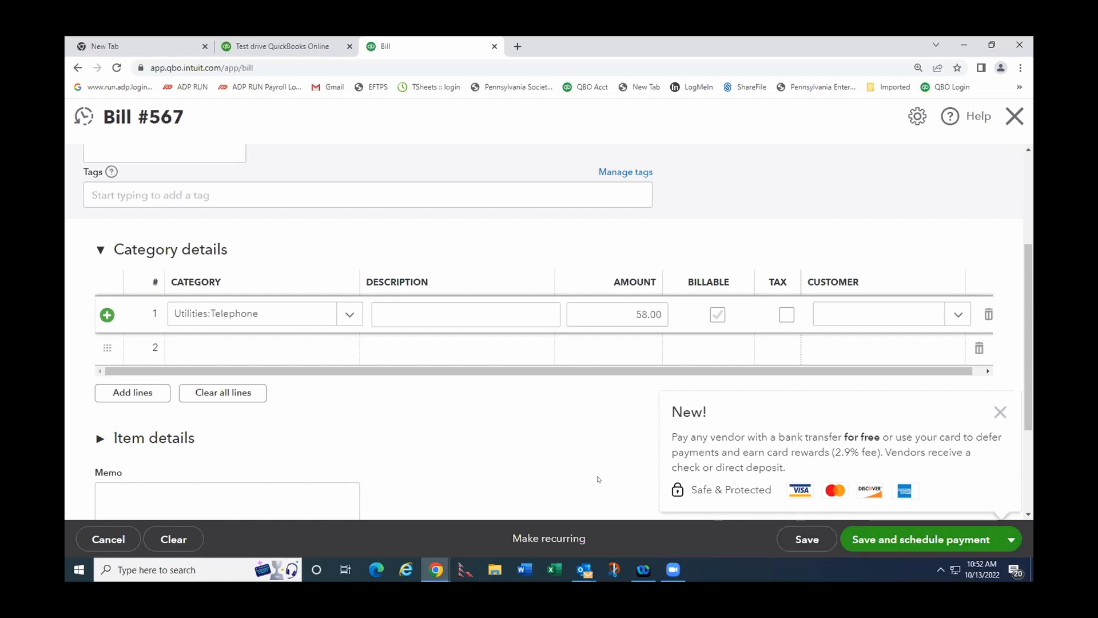
{"action": "left_click", "coordinate": [1010, 539]}
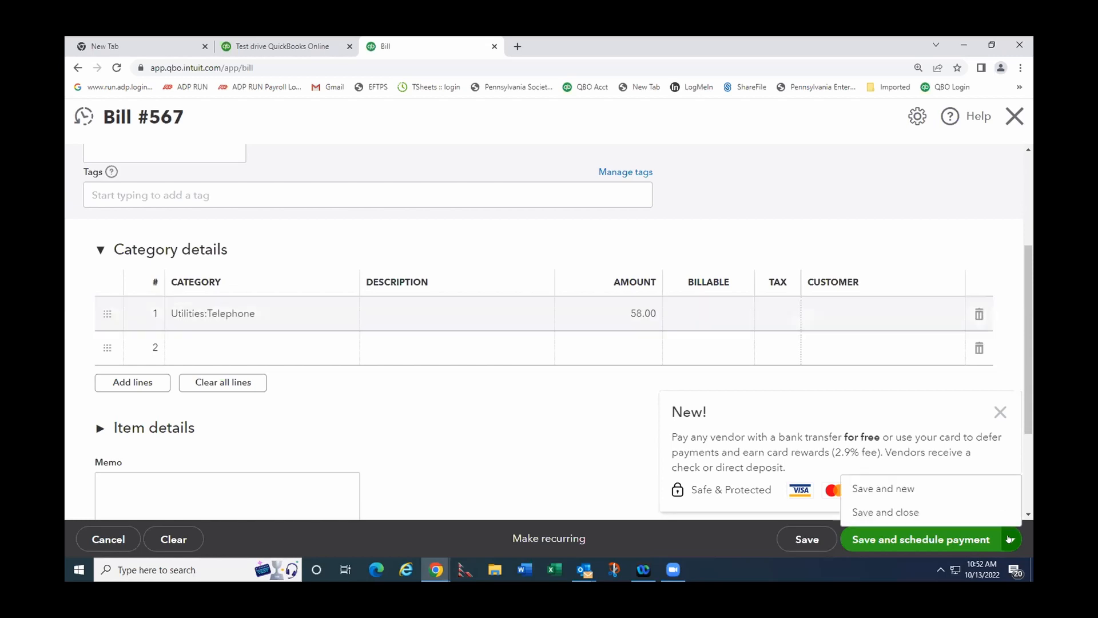
{"action": "left_click", "coordinate": [875, 511]}
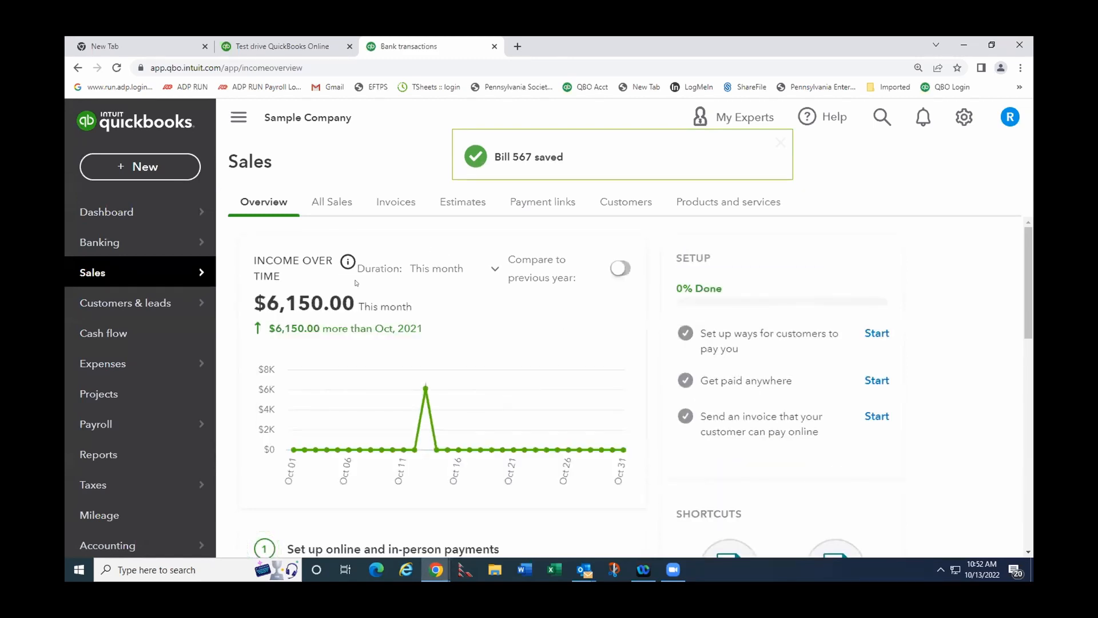
Open the Pay Bills form and set the payment account to Checking.
{"action": "left_click", "coordinate": [138, 167]}
{"action": "left_click", "coordinate": [313, 341]}
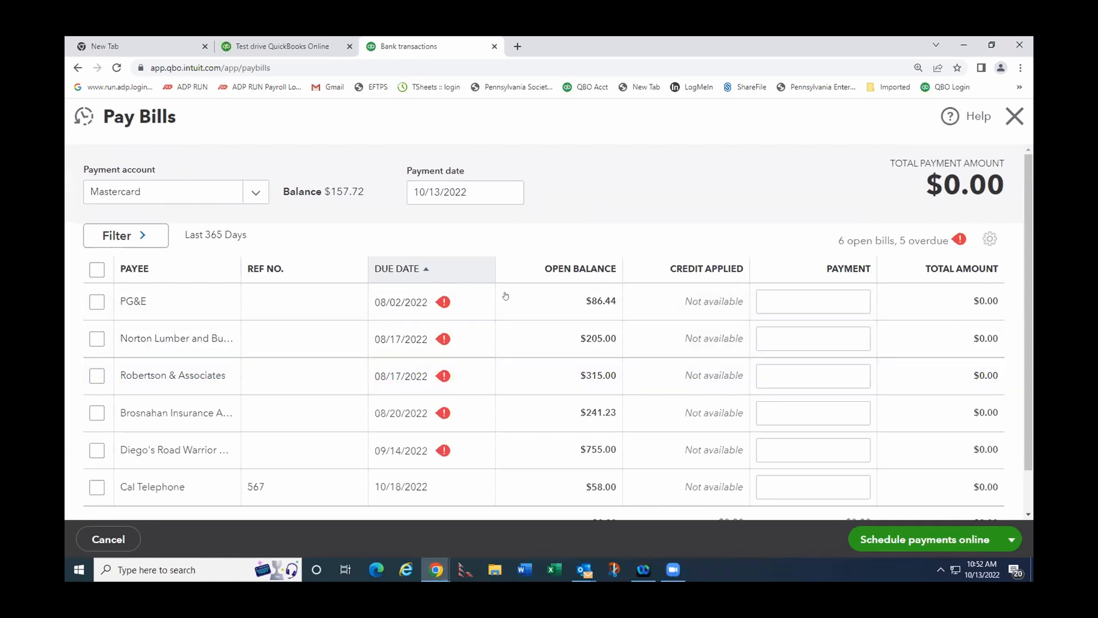
{"action": "scroll", "coordinate": [456, 419], "scroll_direction": "down", "scroll_amount": 1}
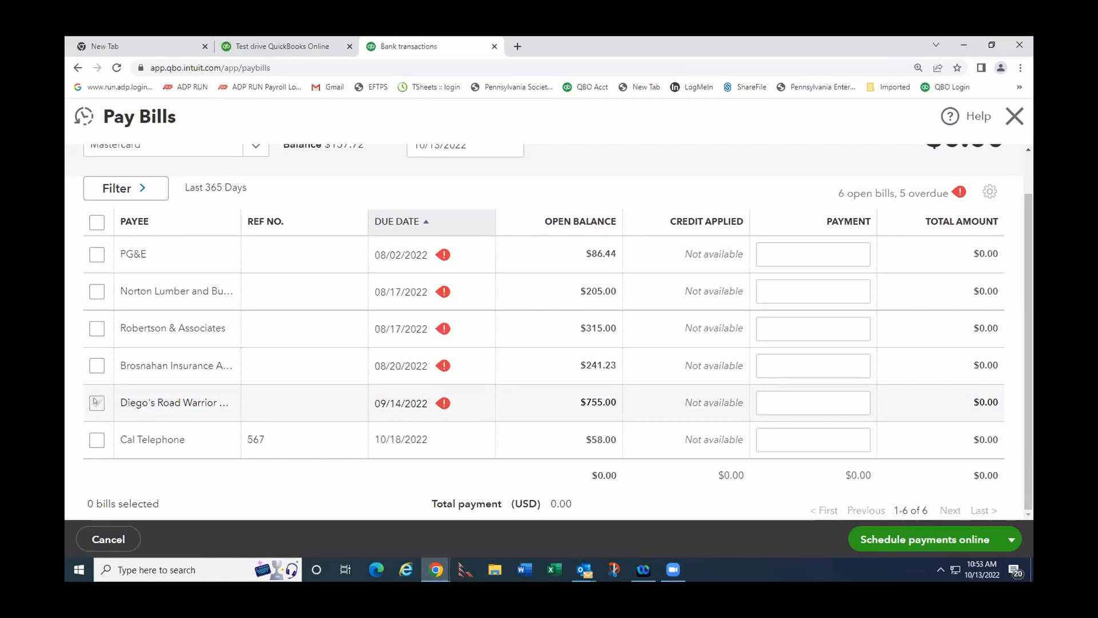
{"action": "scroll", "coordinate": [135, 393], "scroll_direction": "up", "scroll_amount": 1}
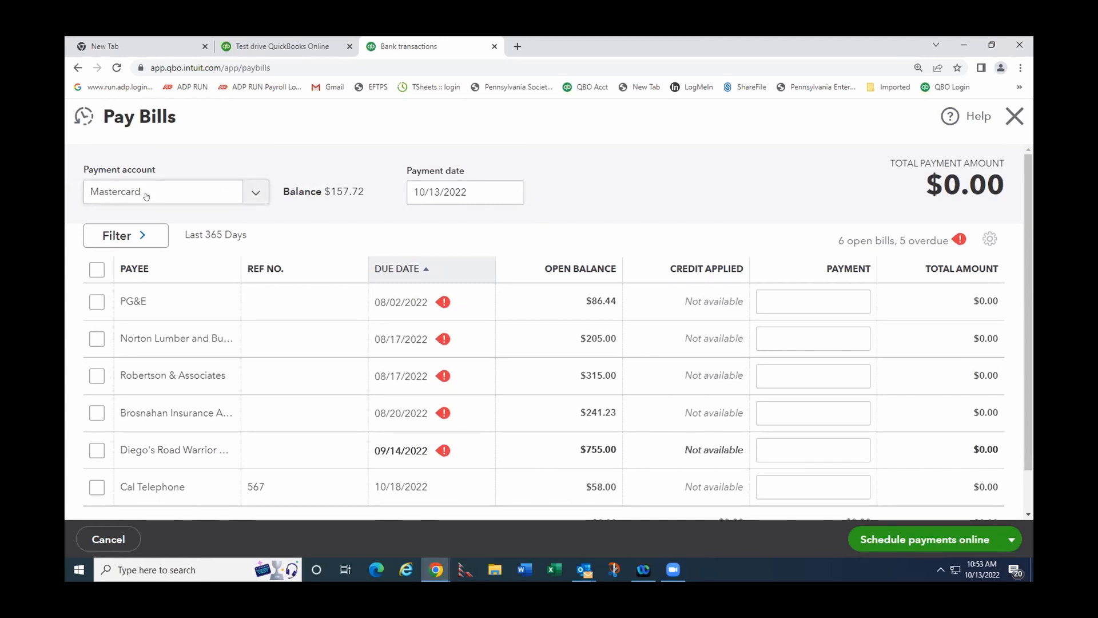
{"action": "left_click", "coordinate": [255, 192]}
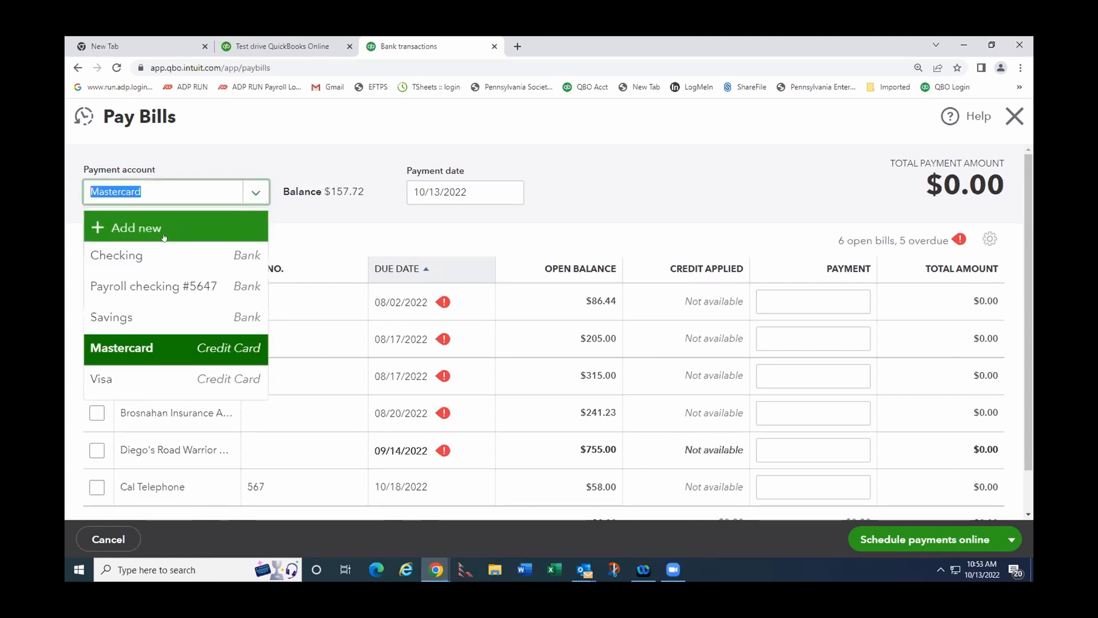
{"action": "left_click", "coordinate": [138, 256]}
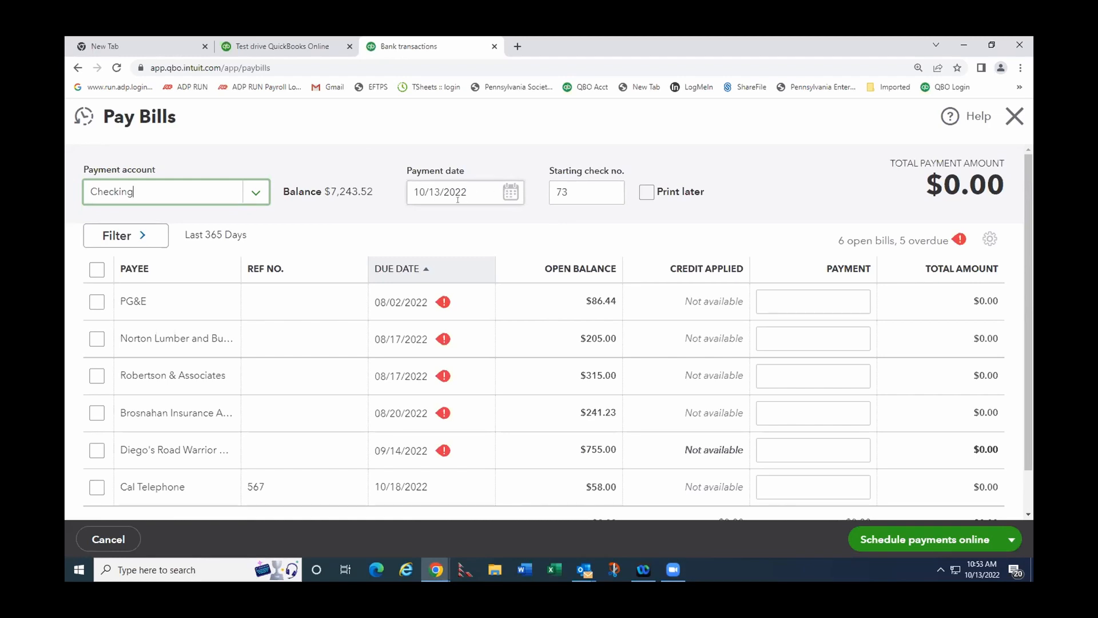
Select the Diego's Road Warrior Bodyshop bill for full payment of 755.00, and save and close the payment.
{"action": "scroll", "coordinate": [290, 315], "scroll_direction": "down", "scroll_amount": 1}
{"action": "left_click", "coordinate": [97, 402]}
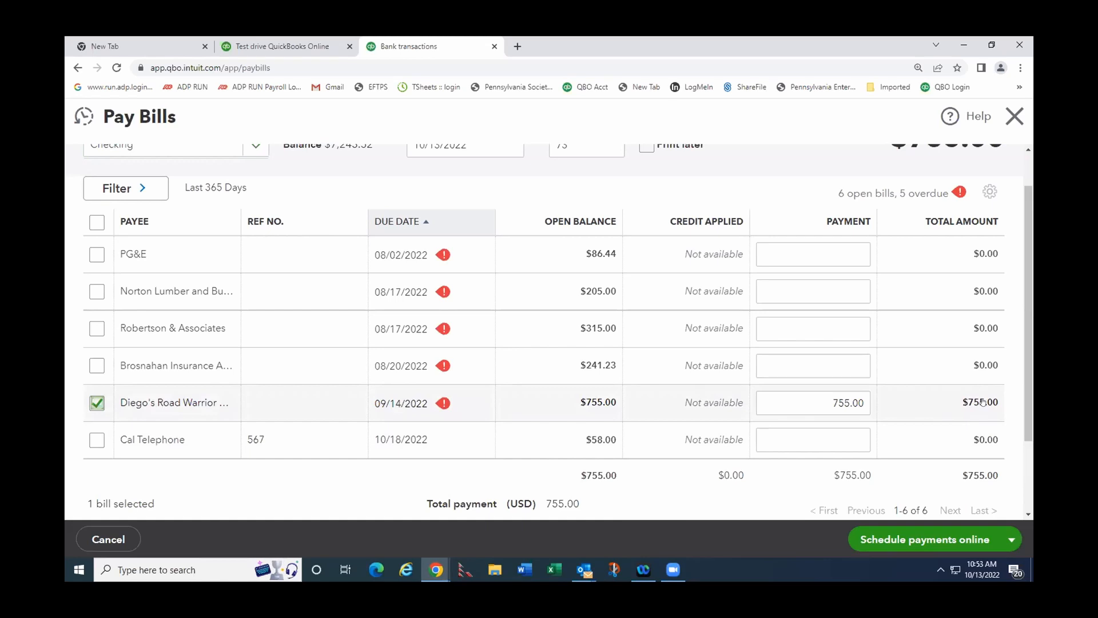
{"action": "scroll", "coordinate": [662, 441], "scroll_direction": "down", "scroll_amount": 2}
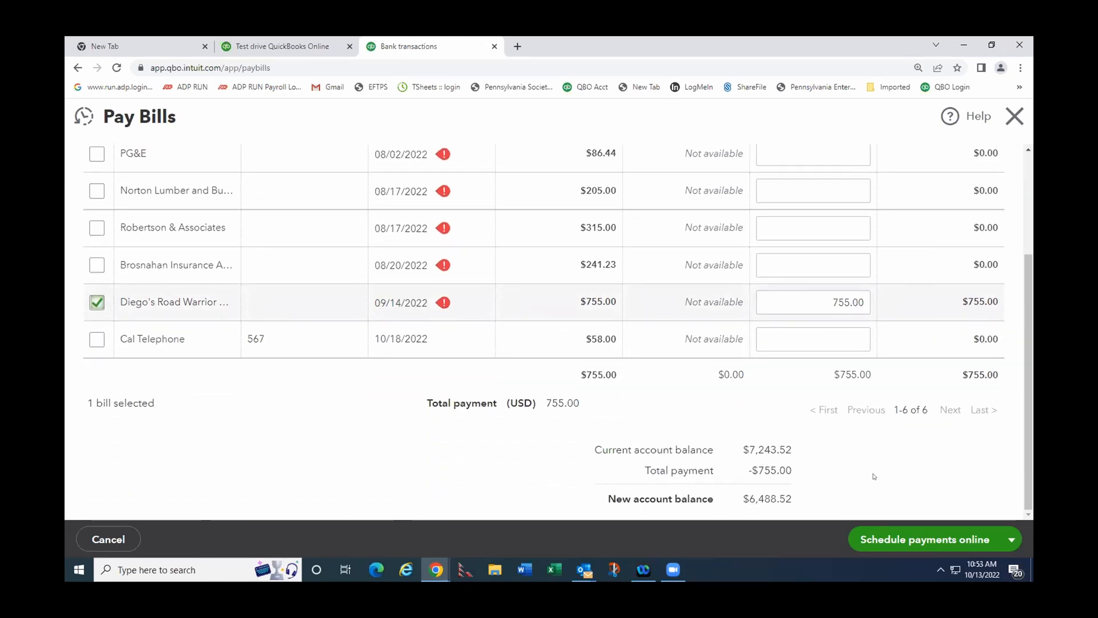
{"action": "left_click", "coordinate": [1010, 539]}
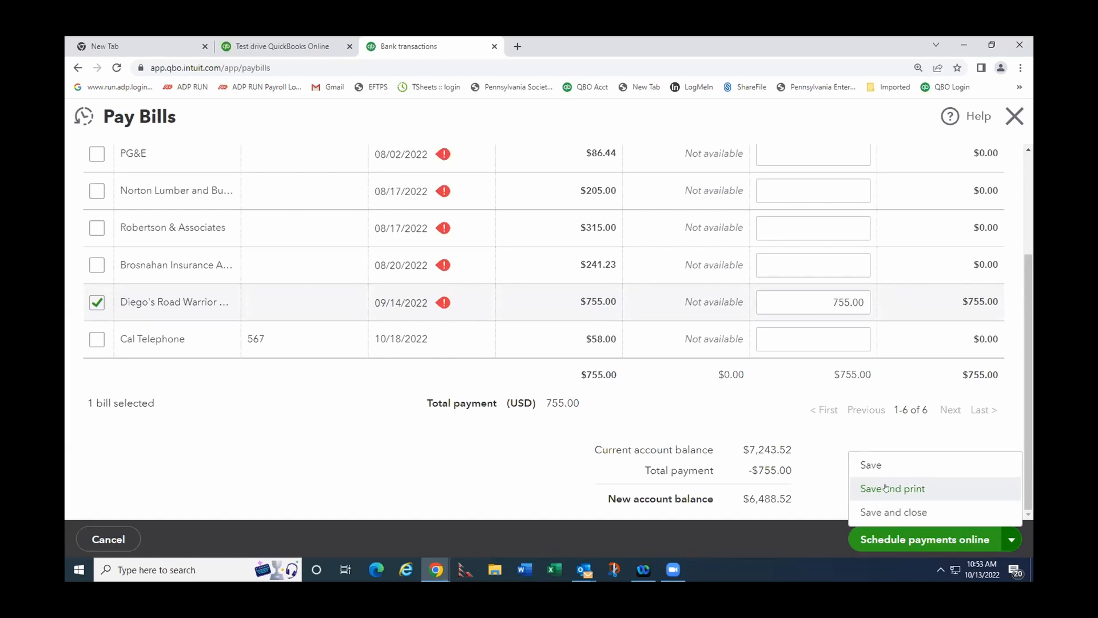
{"action": "left_click", "coordinate": [872, 513]}
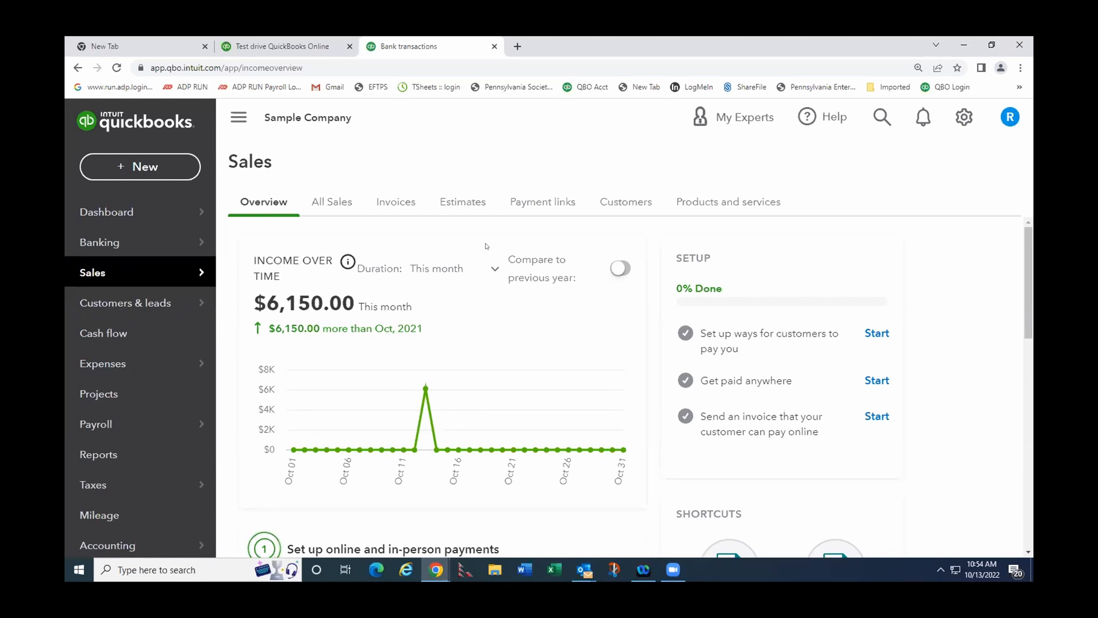
Open a new Pay Bills form and set the payment account to Mastercard.
{"action": "left_click", "coordinate": [158, 170]}
{"action": "left_click", "coordinate": [311, 340]}
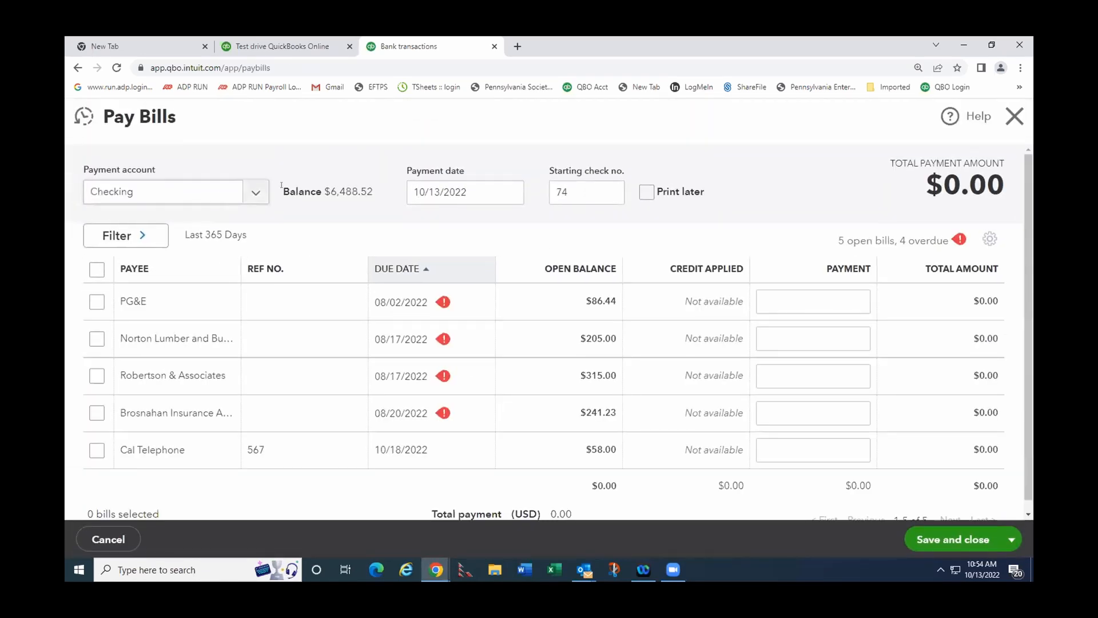
{"action": "left_click", "coordinate": [256, 193]}
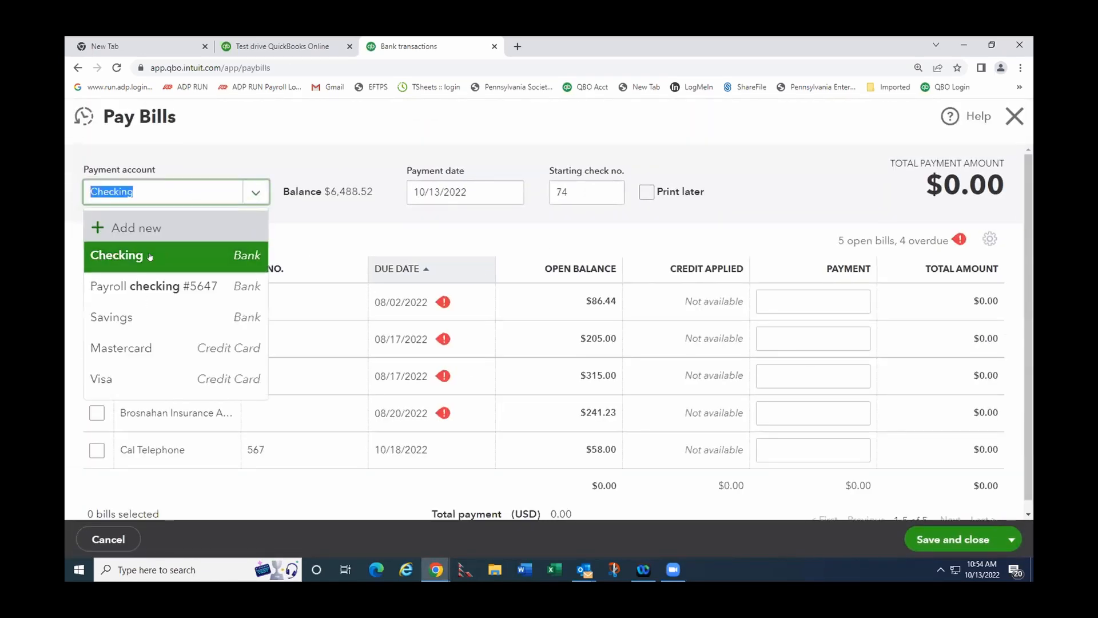
{"action": "left_click", "coordinate": [149, 346]}
{"action": "scroll", "coordinate": [229, 306], "scroll_direction": "down", "scroll_amount": 1}
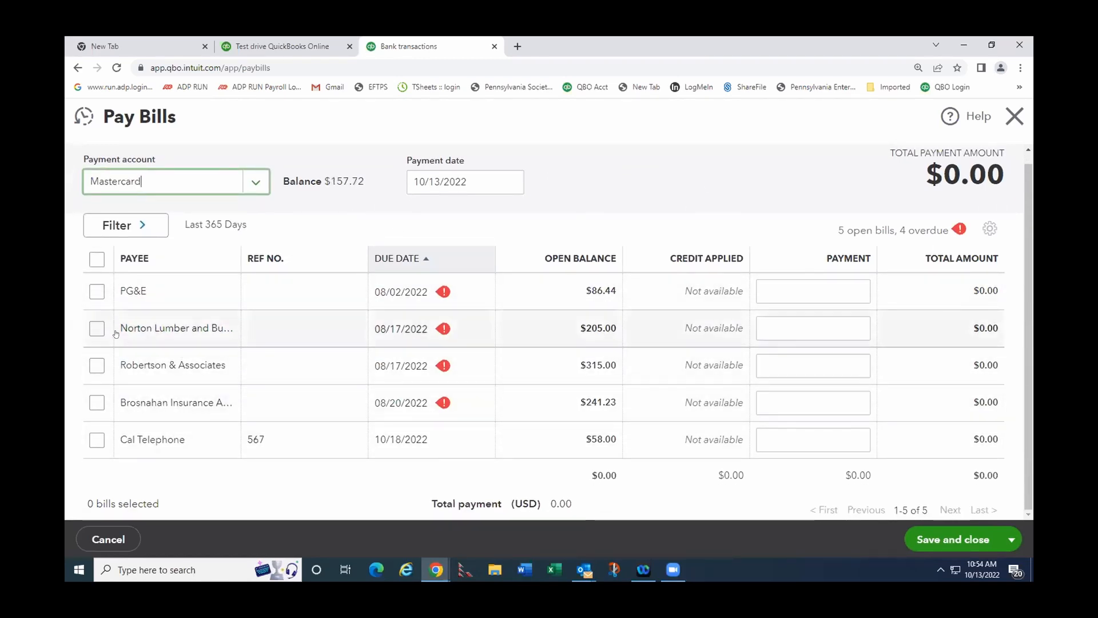
Select the Norton Lumber bill (205.00) and the Robertson & Associates bill (315.00) for payment, and save and close the form.
{"action": "left_click", "coordinate": [97, 330]}
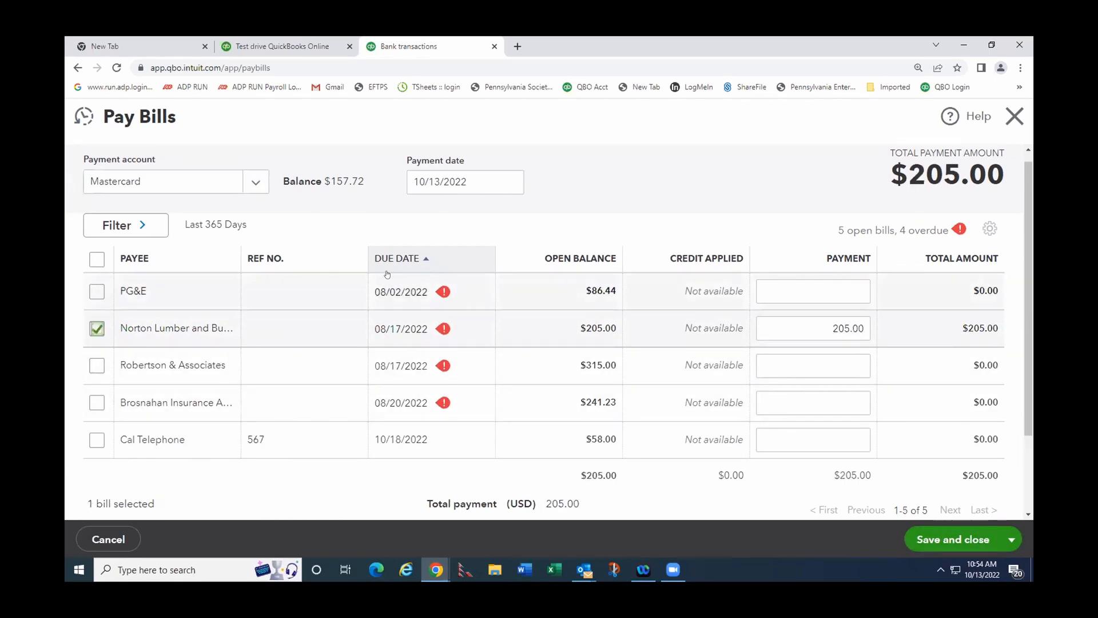
{"action": "left_click", "coordinate": [96, 364]}
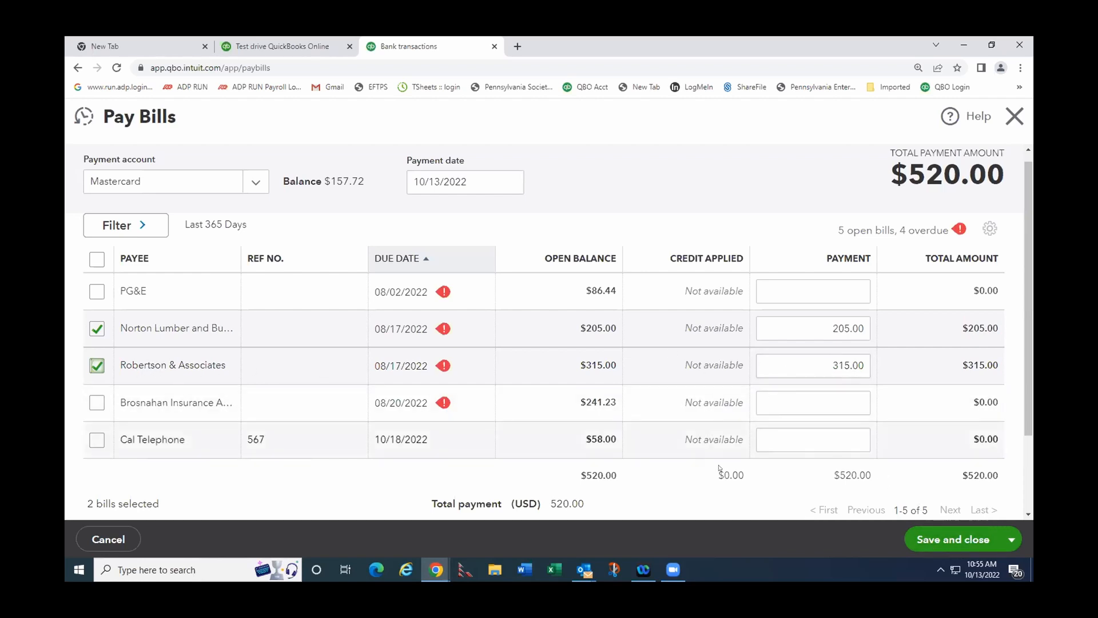
{"action": "left_click", "coordinate": [933, 544]}
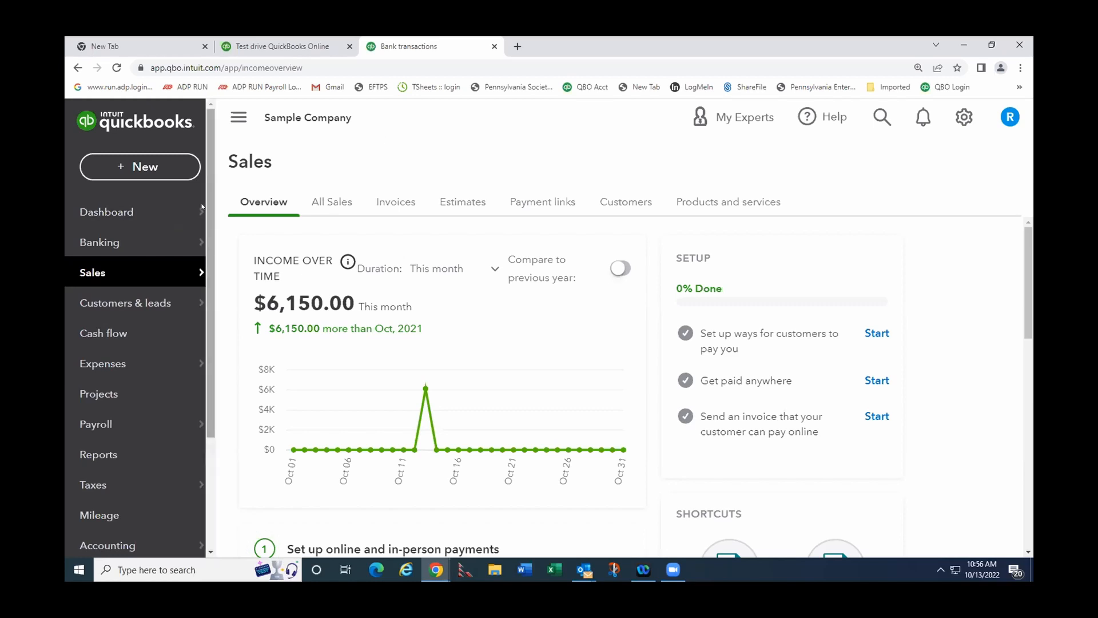
Start a new expense with Chin's Gas and Oil as the payee.
{"action": "left_click", "coordinate": [144, 167]}
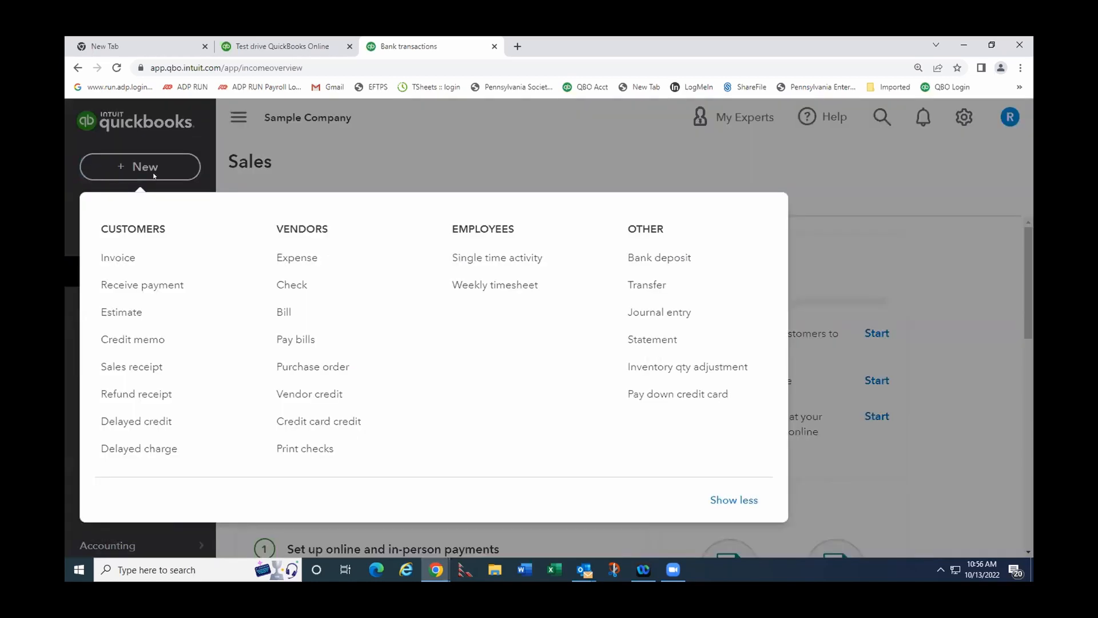
{"action": "left_click", "coordinate": [311, 259]}
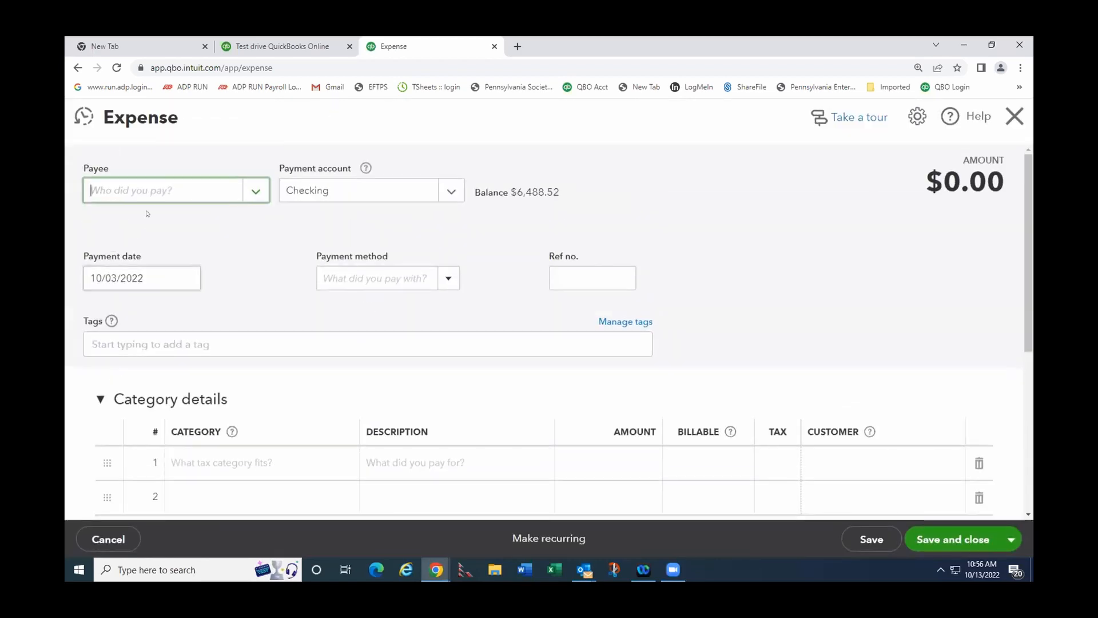
{"action": "left_click", "coordinate": [186, 192]}
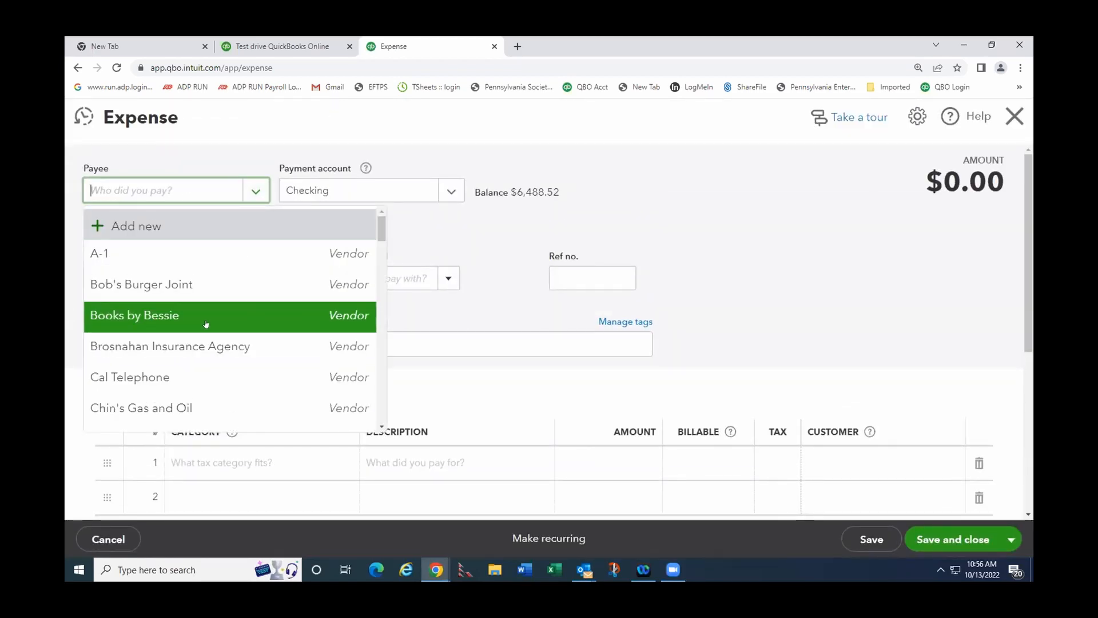
{"action": "scroll", "coordinate": [206, 320], "scroll_direction": "down", "scroll_amount": 3}
{"action": "scroll", "coordinate": [206, 320], "scroll_direction": "up", "scroll_amount": 1}
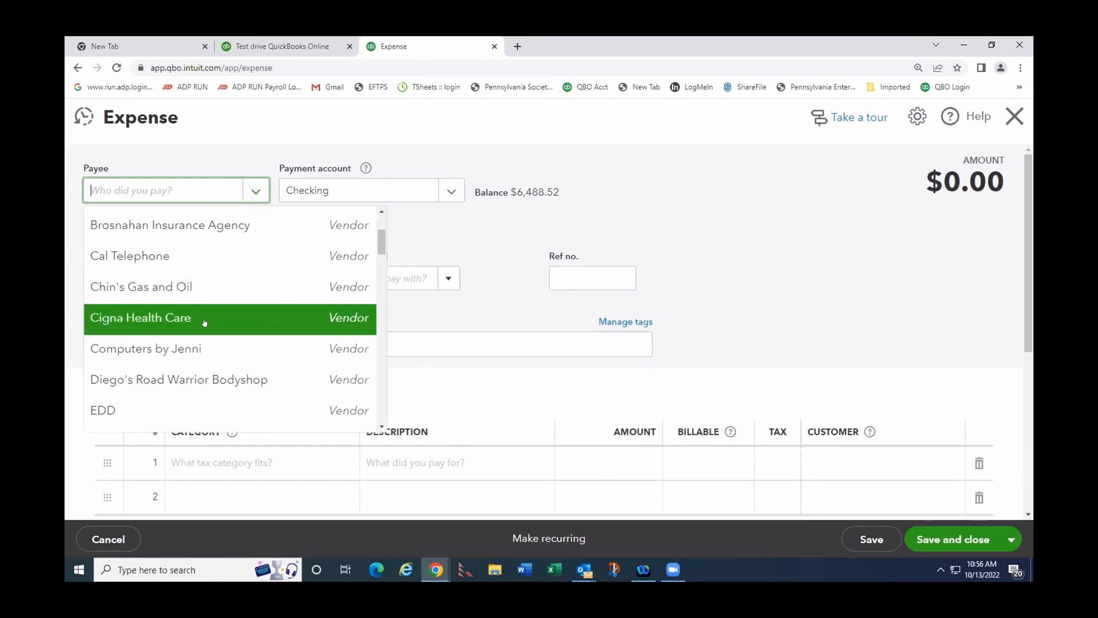
{"action": "left_click", "coordinate": [148, 293]}
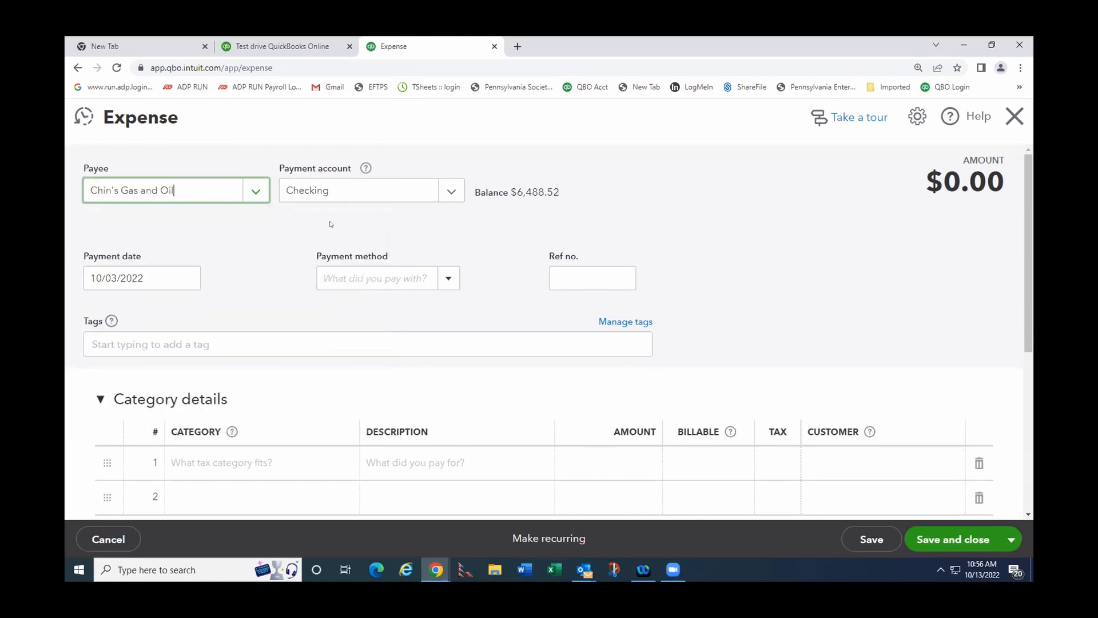
Set the expense's payment account to the Mastercard credit card.
{"action": "left_click", "coordinate": [323, 196]}
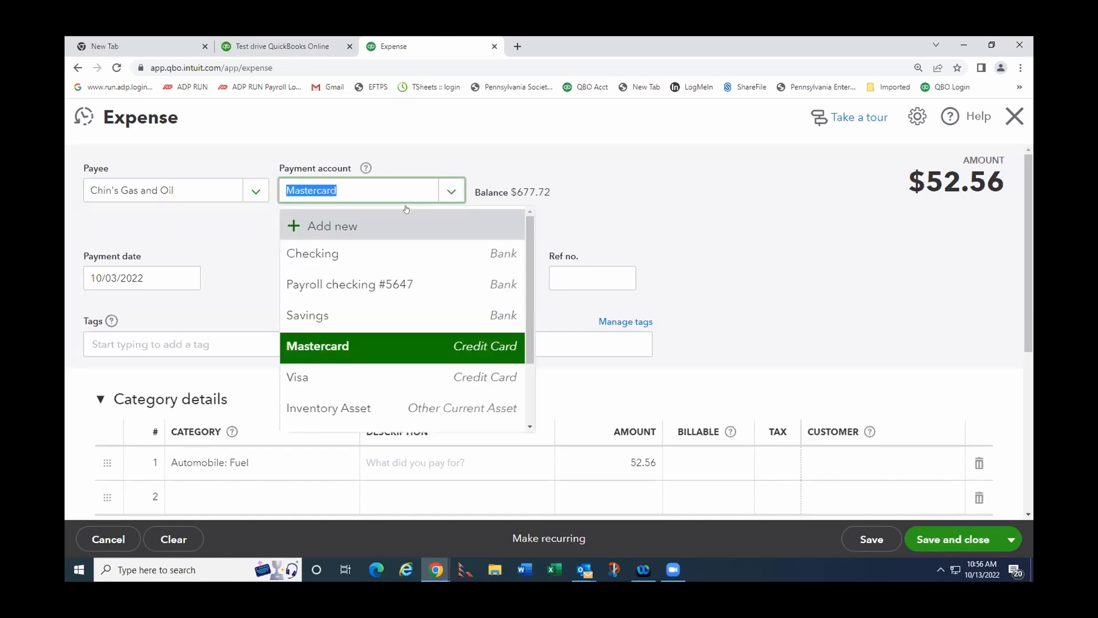
{"action": "left_click", "coordinate": [343, 346]}
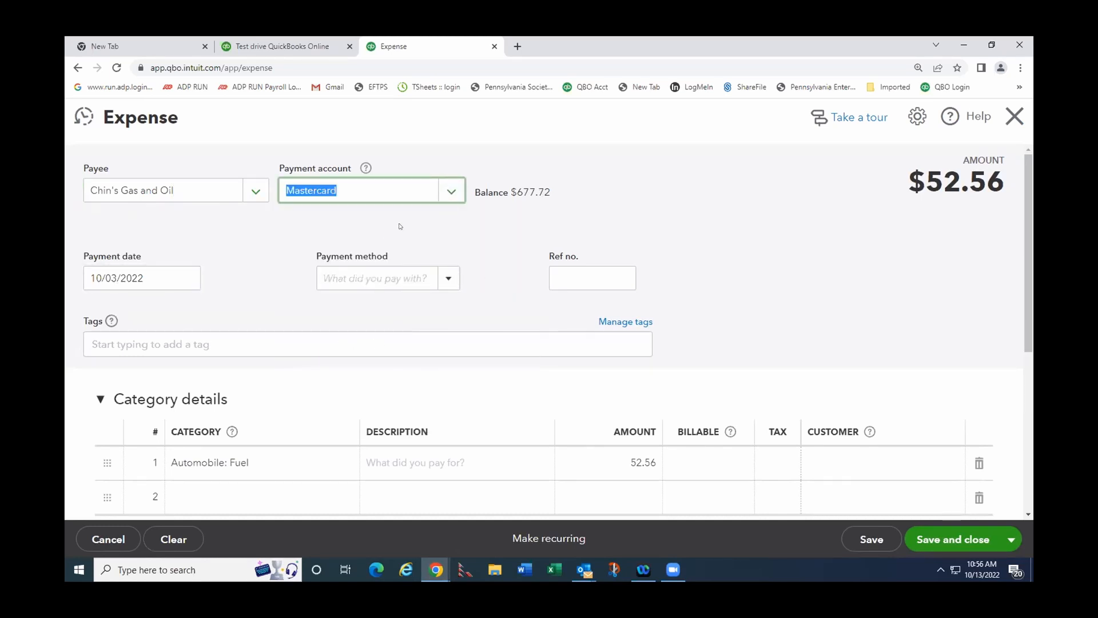
{"action": "left_click", "coordinate": [444, 191]}
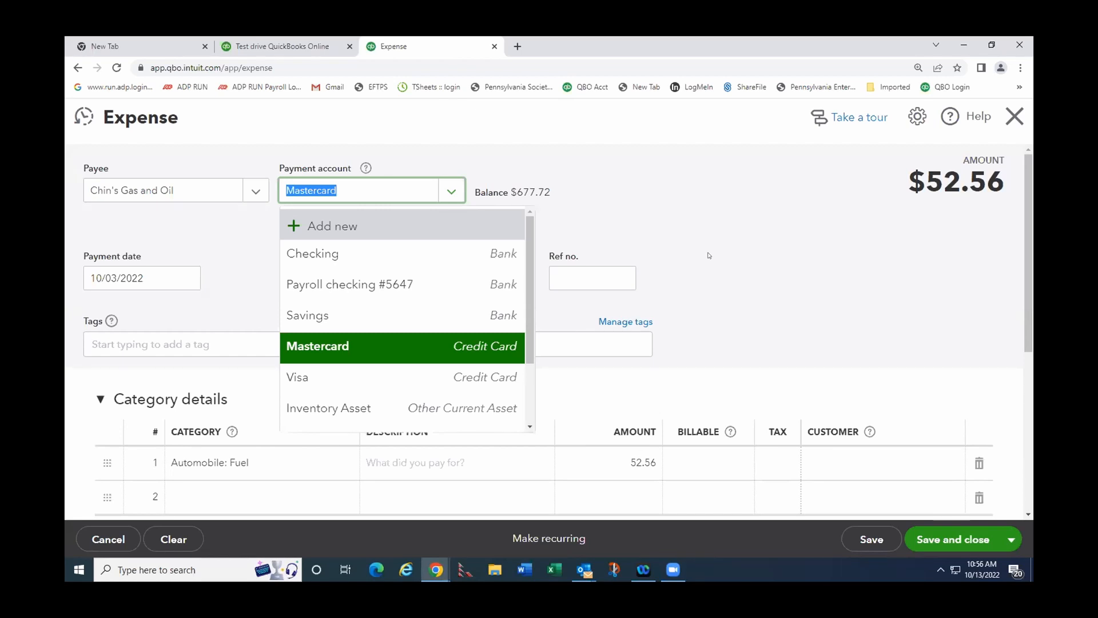
{"action": "left_click", "coordinate": [690, 290]}
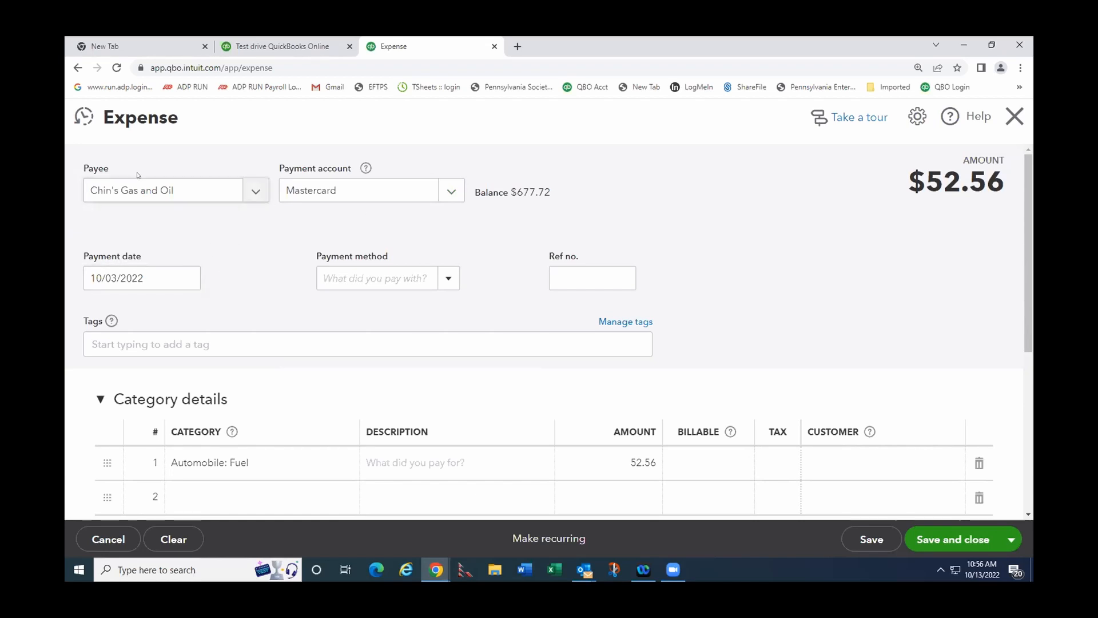
Set the expense's payment date to 10/12/2022 and its payment method to MasterCard.
{"action": "left_click", "coordinate": [187, 278]}
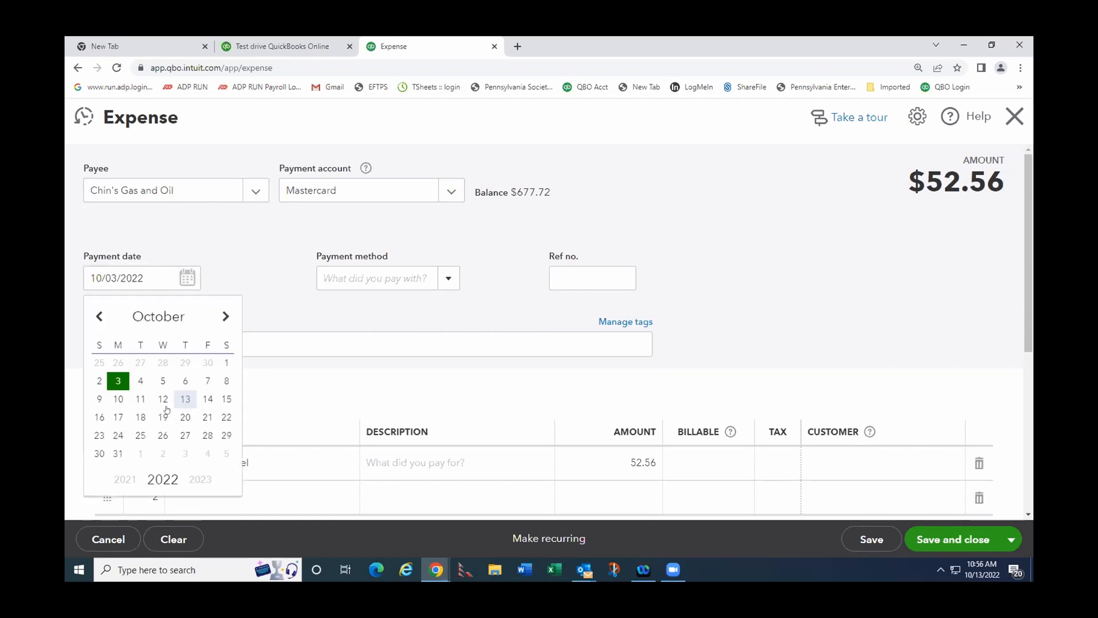
{"action": "left_click", "coordinate": [162, 399]}
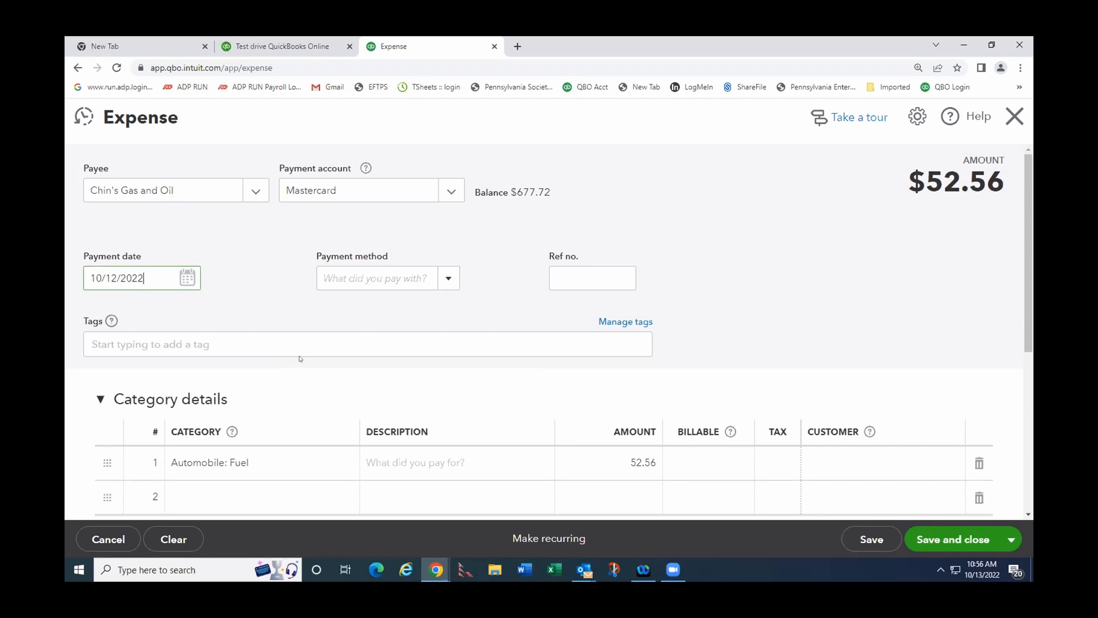
{"action": "left_click", "coordinate": [448, 278]}
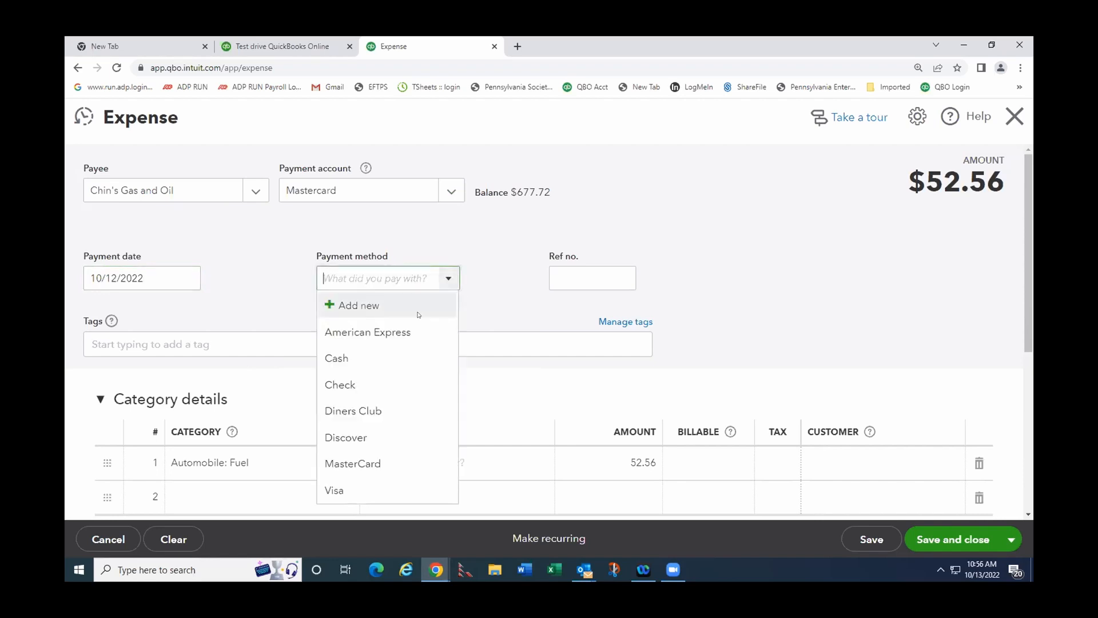
{"action": "left_click", "coordinate": [369, 463]}
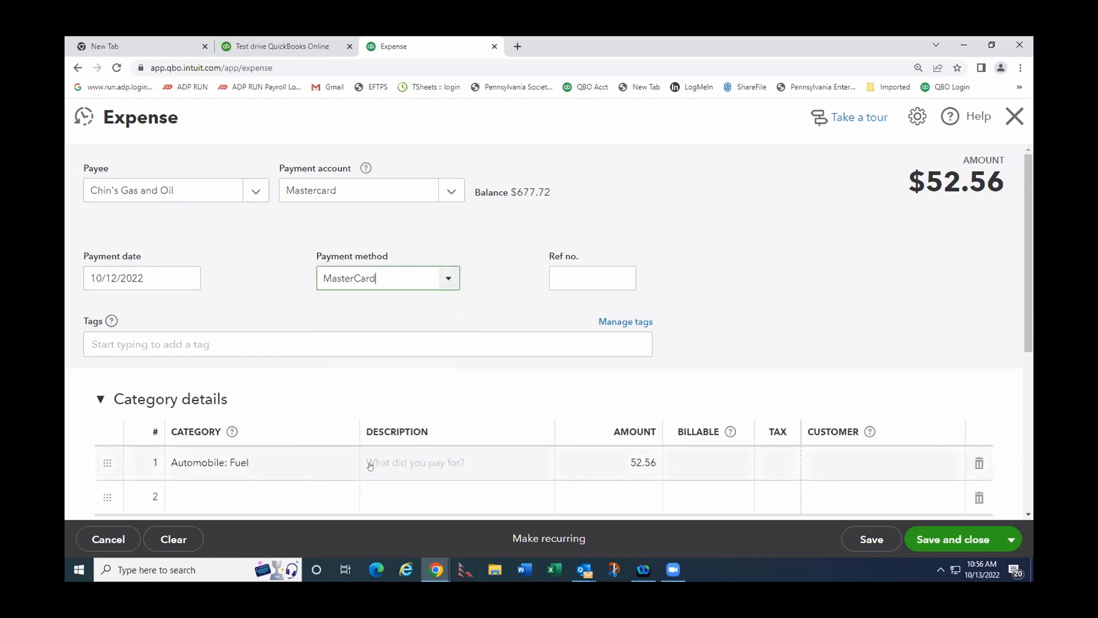
{"action": "left_click", "coordinate": [614, 274]}
Set the amount of the expense's Automobile:Fuel line to 85.00, and save and close the expense.
{"action": "scroll", "coordinate": [594, 252], "scroll_direction": "down", "scroll_amount": 1}
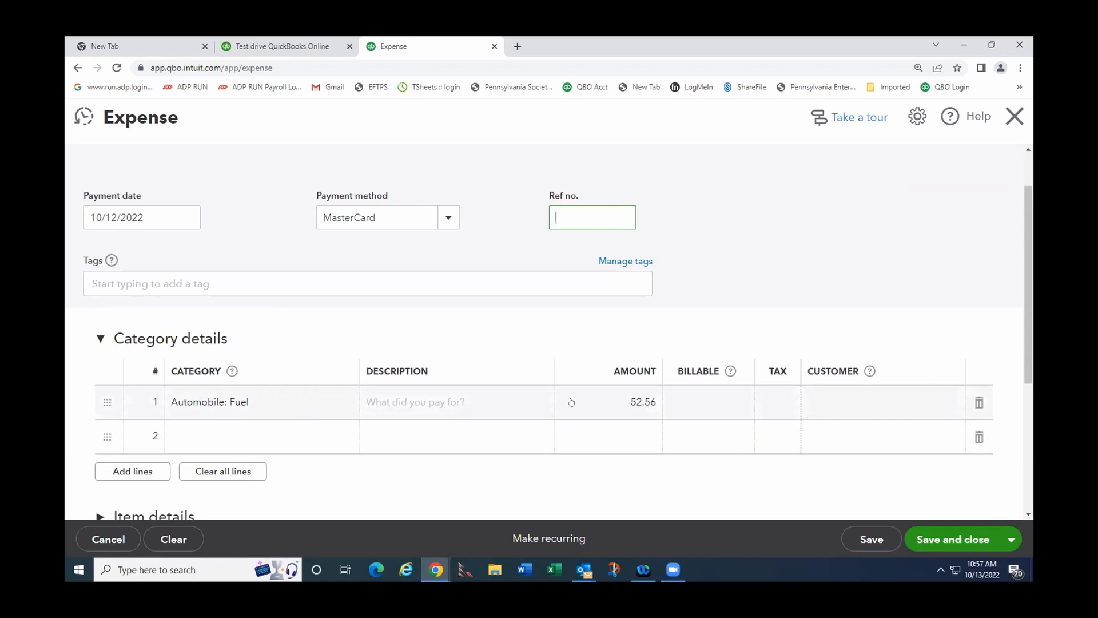
{"action": "left_click", "coordinate": [612, 401]}
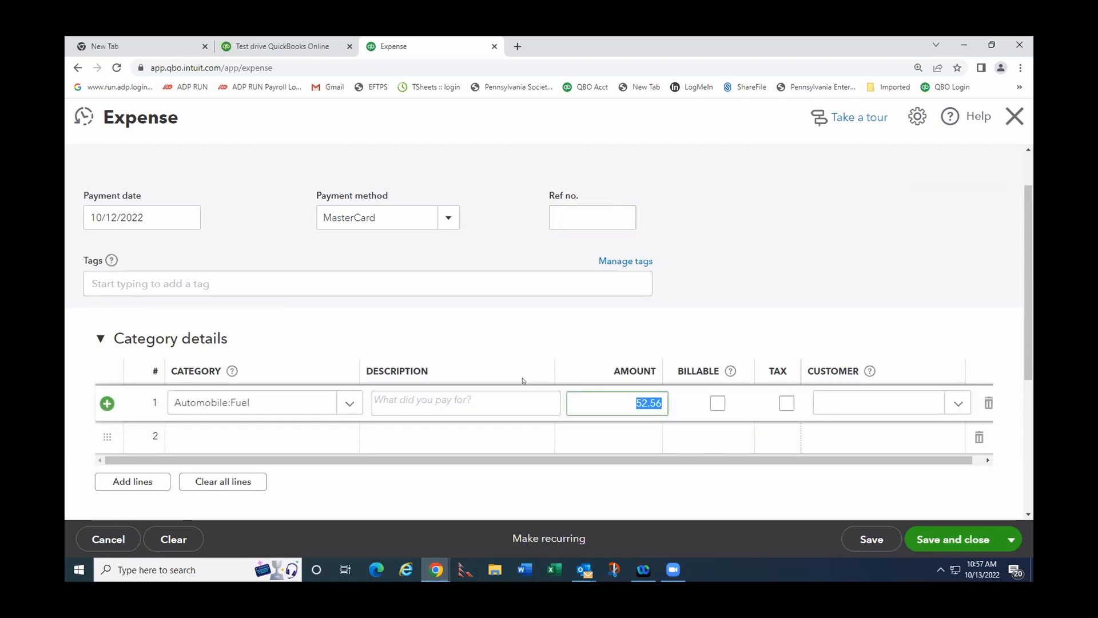
{"action": "type", "text": "85."}
{"action": "key", "text": "Tab"}
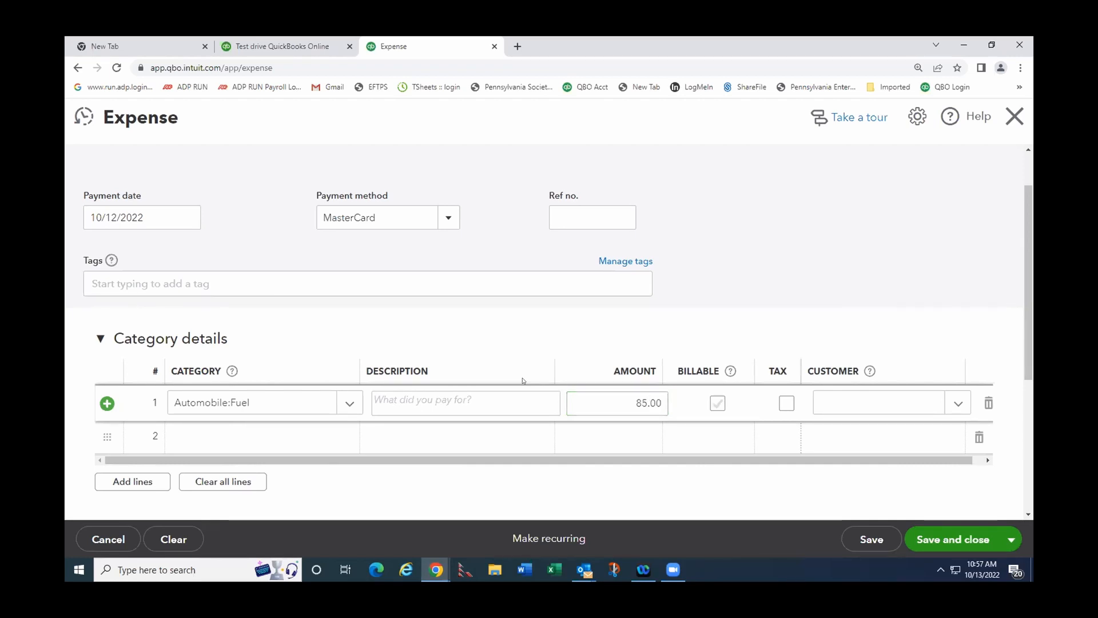
{"action": "left_click", "coordinate": [930, 539]}
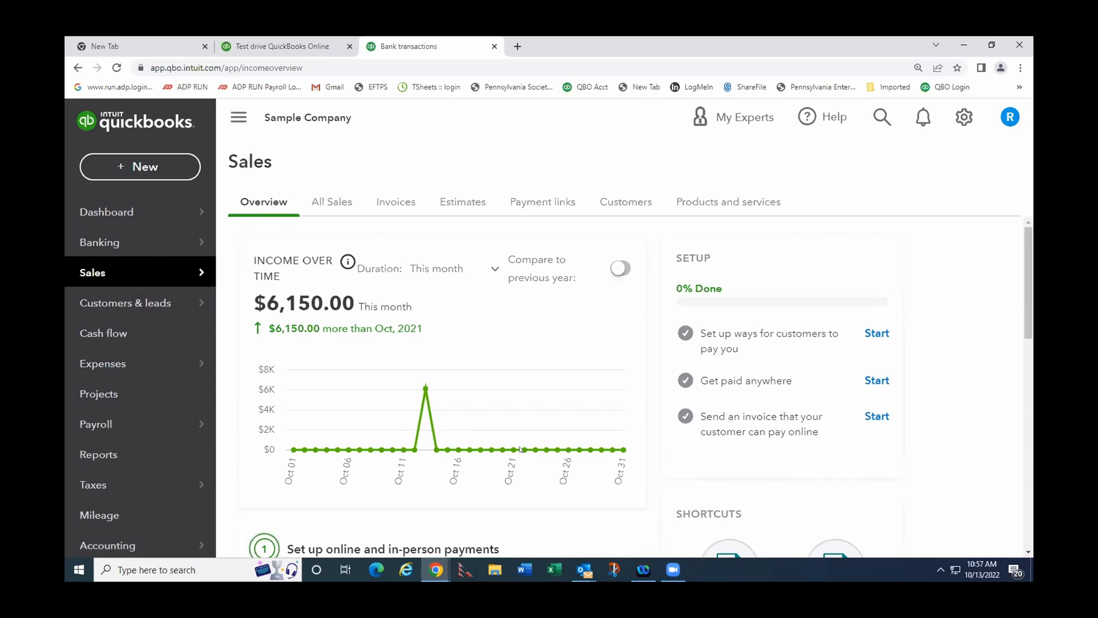
Start a new credit card credit with Computers by Jenni as the payee.
{"action": "left_click", "coordinate": [135, 167]}
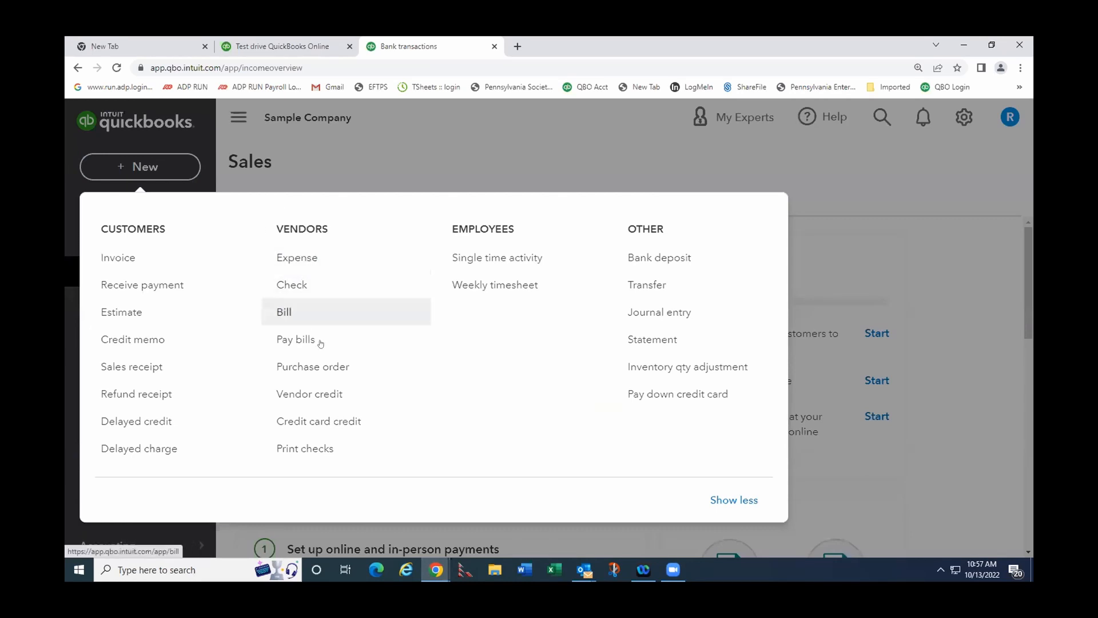
{"action": "left_click", "coordinate": [330, 422]}
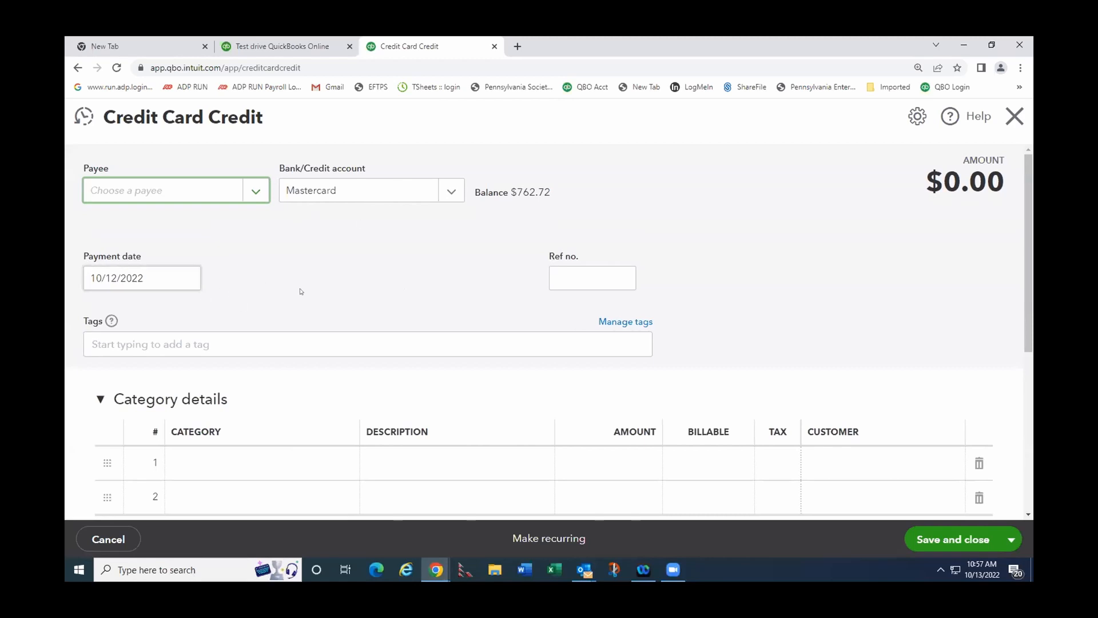
{"action": "left_click", "coordinate": [255, 191]}
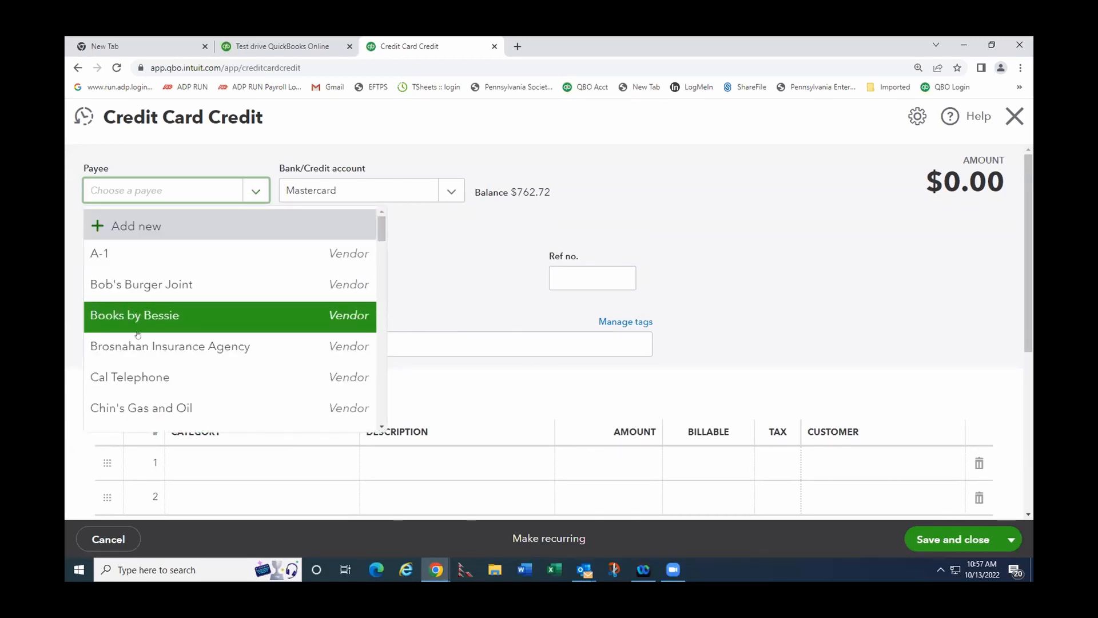
{"action": "scroll", "coordinate": [147, 381], "scroll_direction": "down", "scroll_amount": 2}
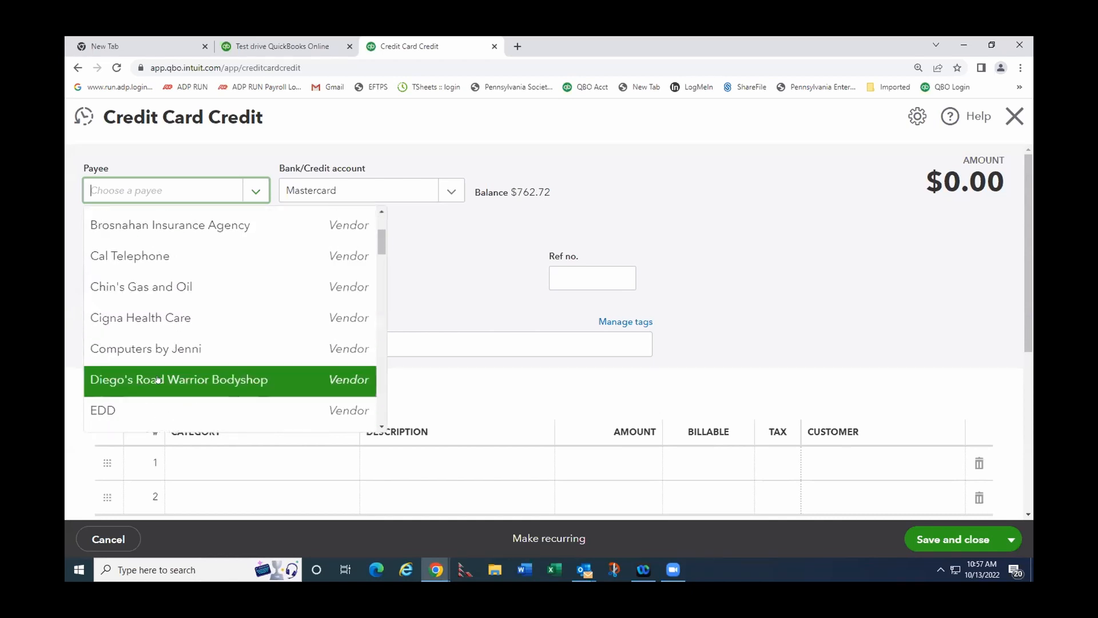
{"action": "scroll", "coordinate": [129, 375], "scroll_direction": "down", "scroll_amount": 1}
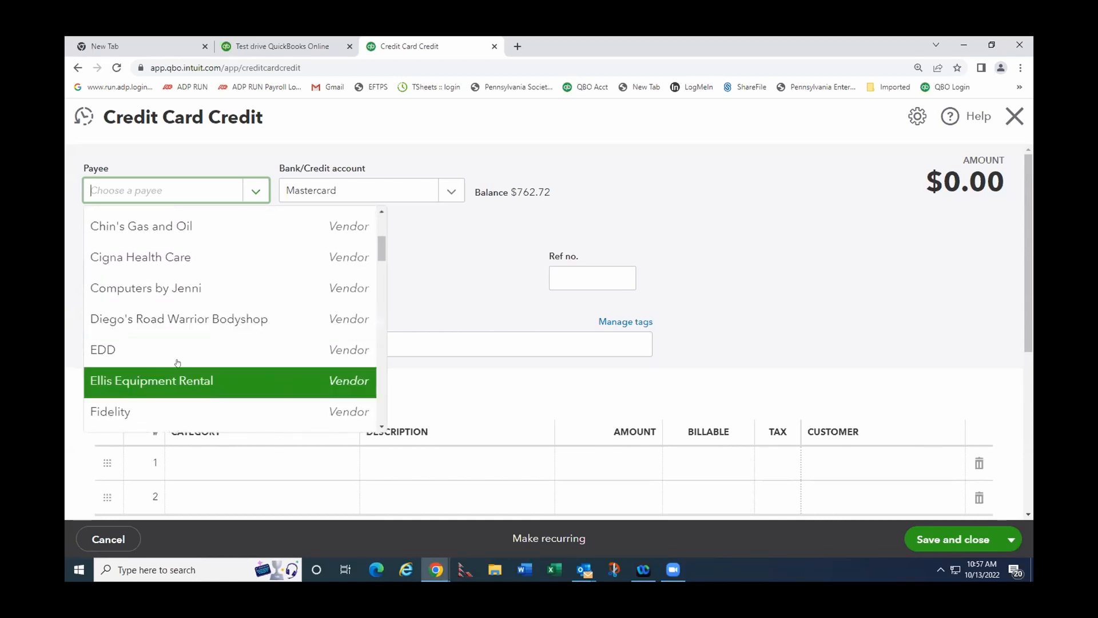
{"action": "left_click", "coordinate": [150, 286]}
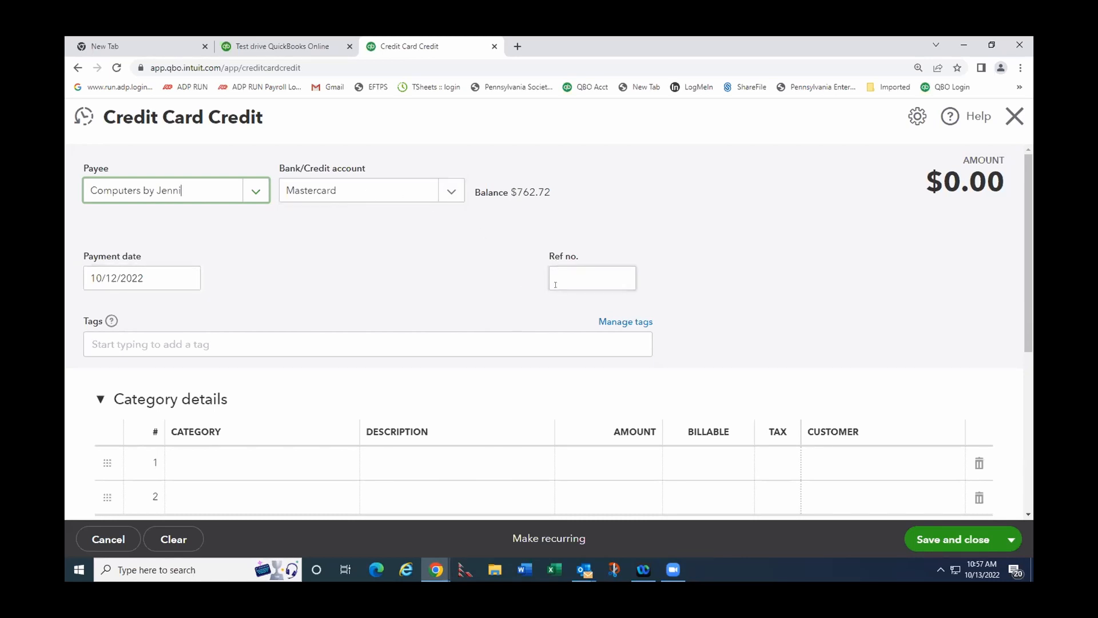
Set the category of the credit card credit's first line to Office Expenses.
{"action": "left_click", "coordinate": [253, 462]}
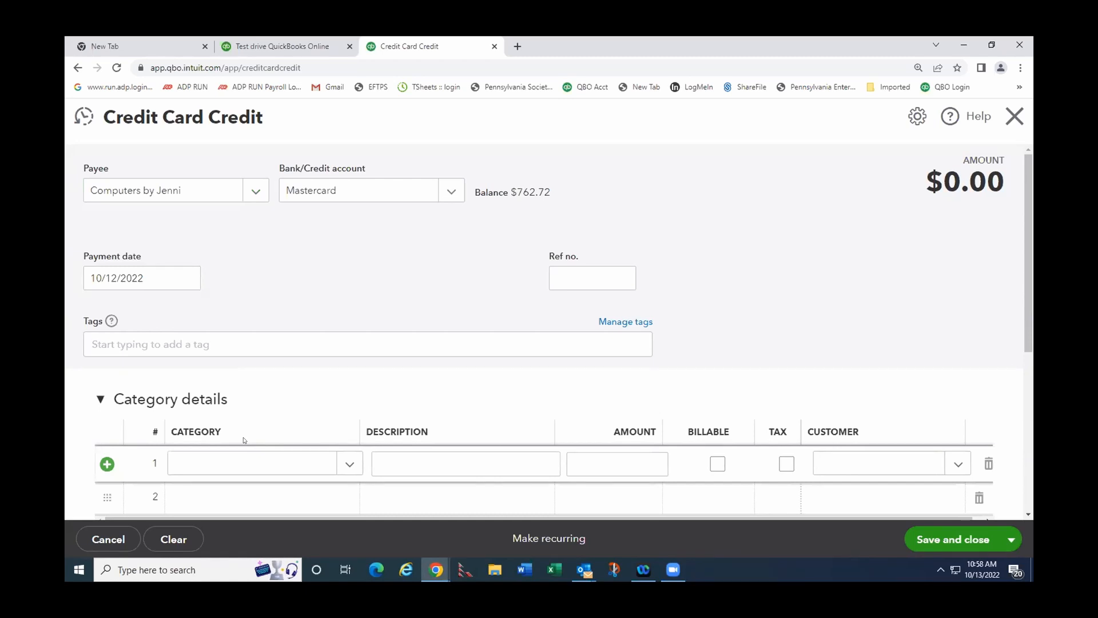
{"action": "left_click", "coordinate": [236, 466]}
{"action": "type", "text": "o"}
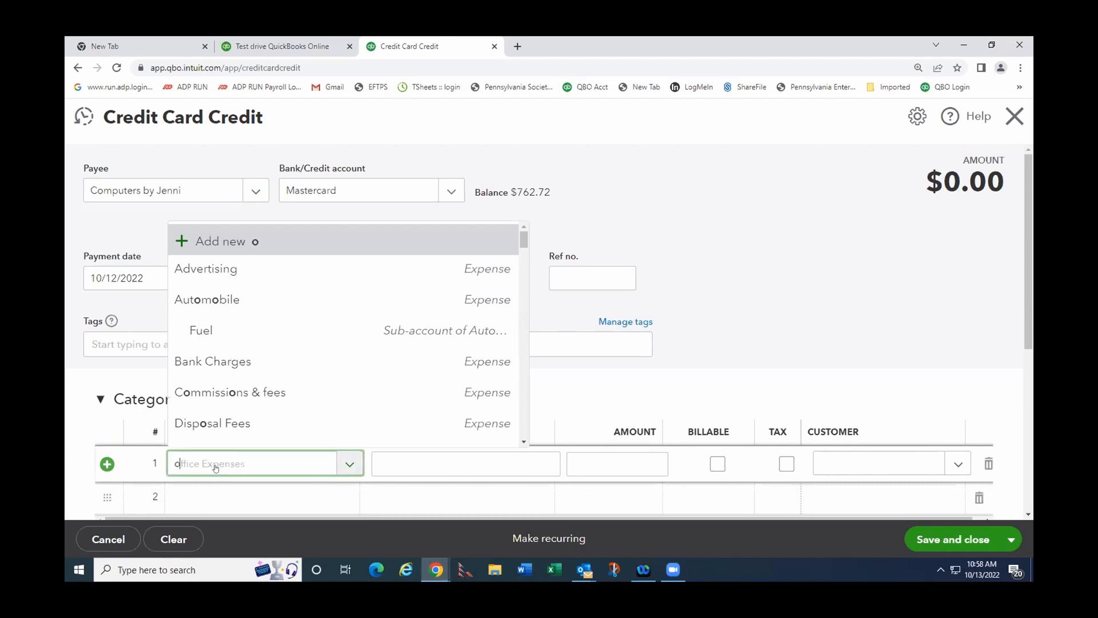
{"action": "type", "text": "ff"}
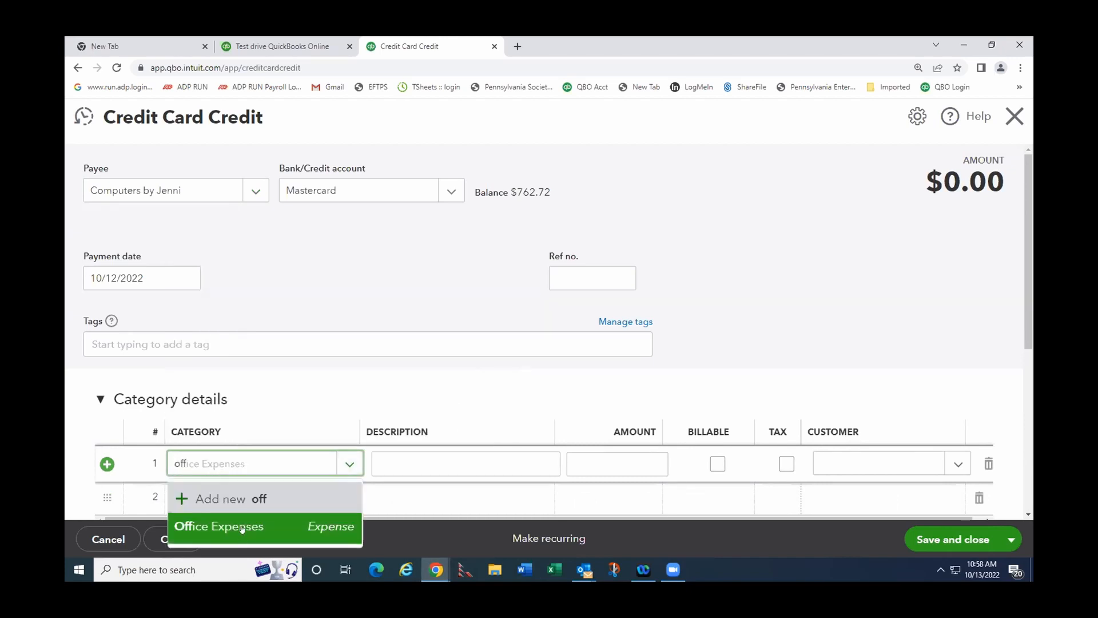
{"action": "left_click", "coordinate": [242, 527]}
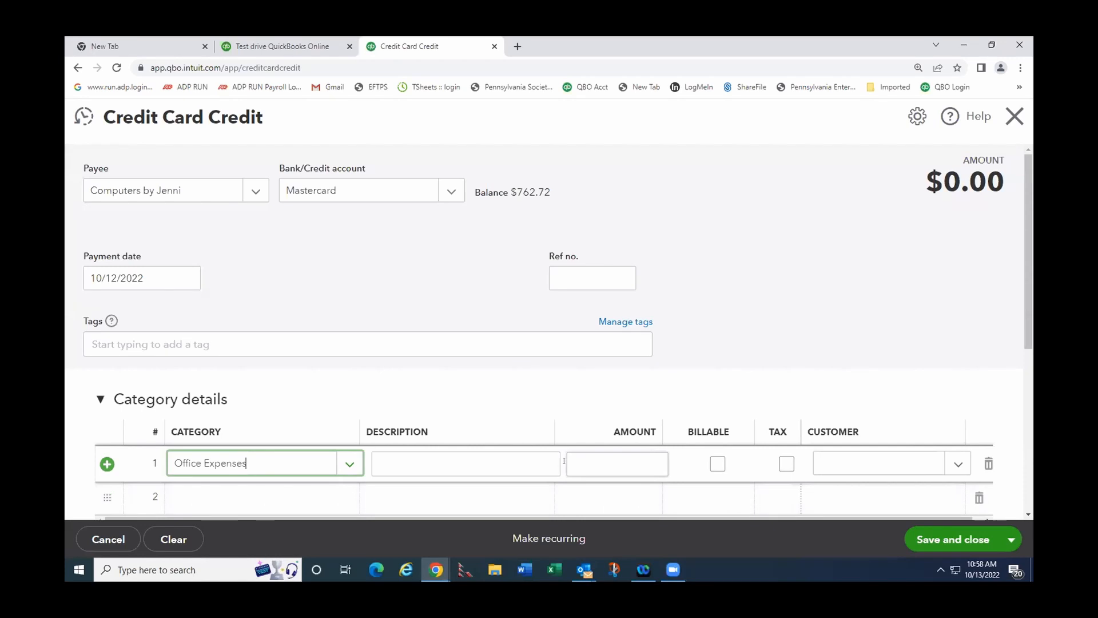
Describe the Office Expenses line as "refund for computer" with an amount of 556.00, and save and close the credit.
{"action": "left_click", "coordinate": [516, 470]}
{"action": "type", "text": "refund "}
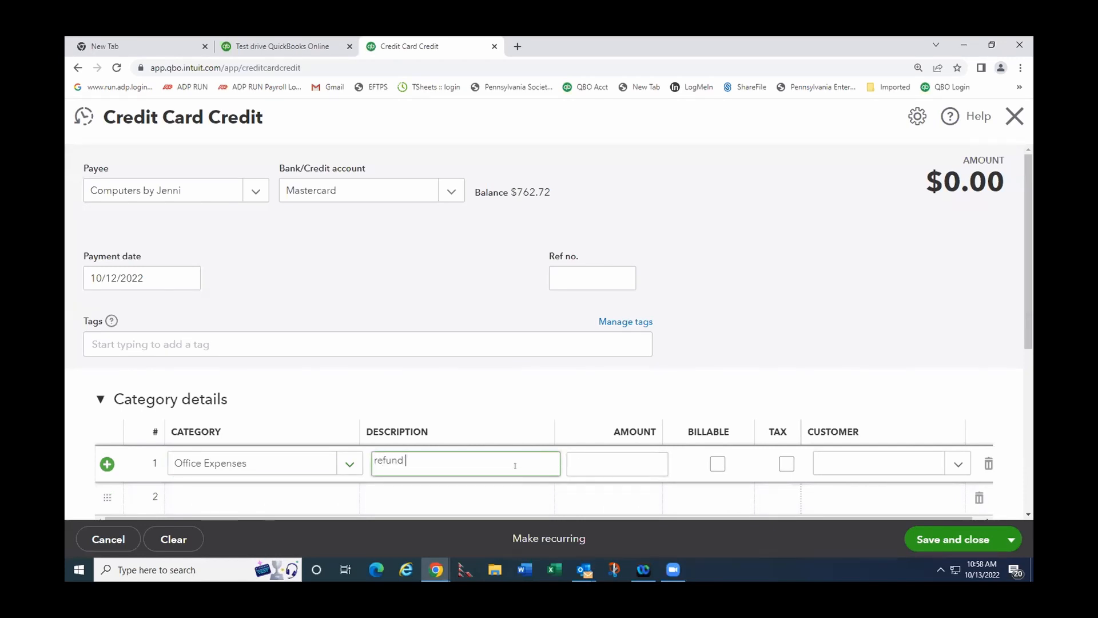
{"action": "type", "text": "for computer"}
{"action": "key", "text": "Tab"}
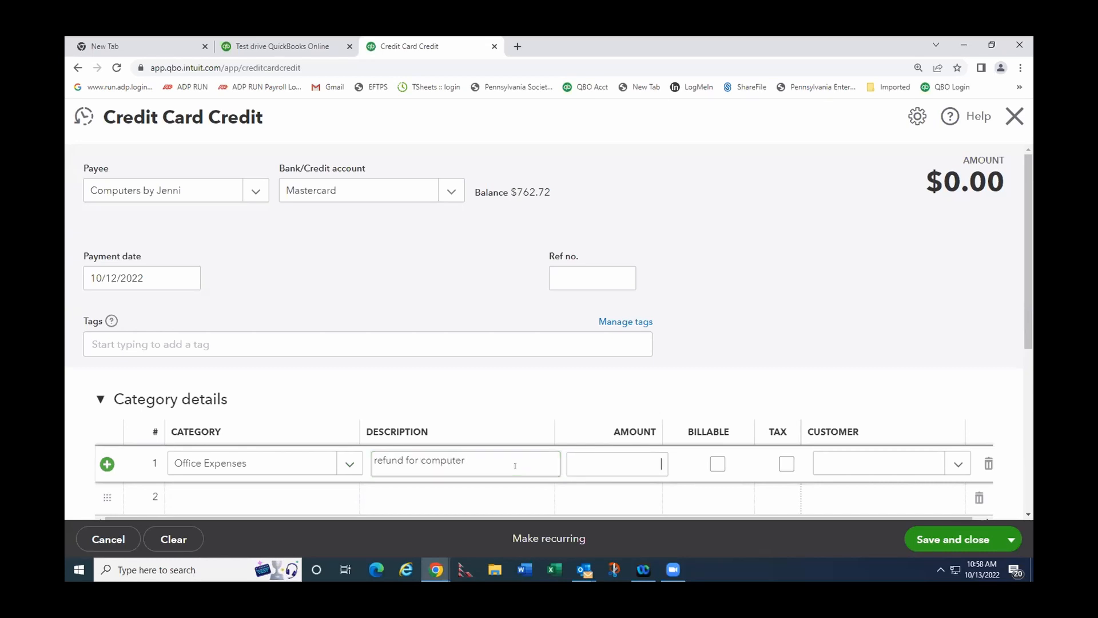
{"action": "type", "text": "556.00"}
{"action": "key", "text": "Tab"}
{"action": "key", "text": "Tab"}
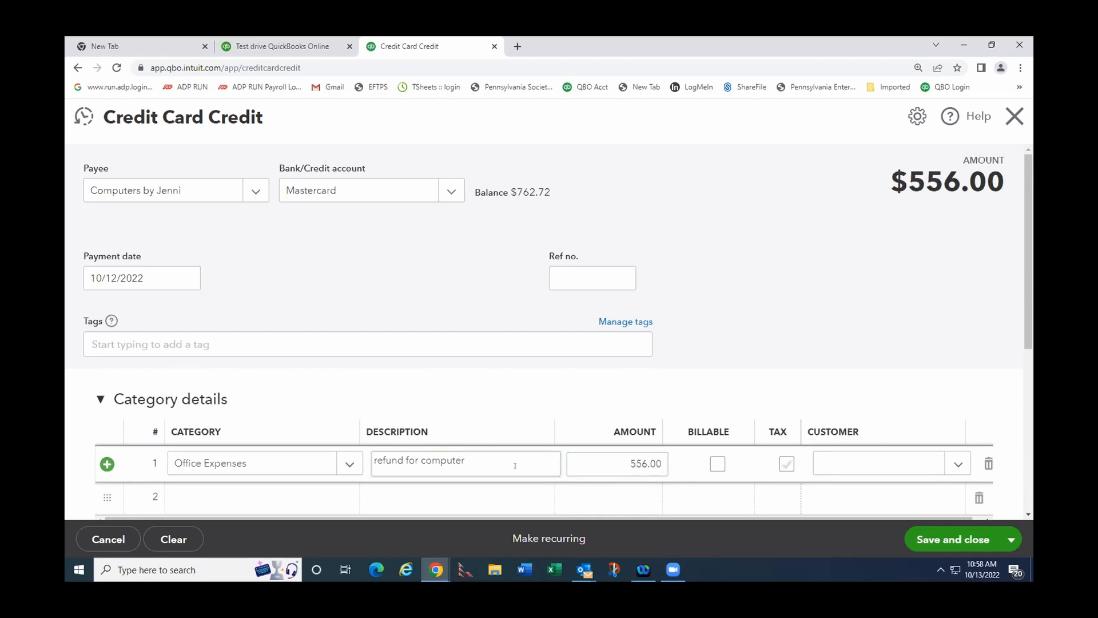
{"action": "key", "text": "Tab"}
{"action": "left_click", "coordinate": [968, 541]}
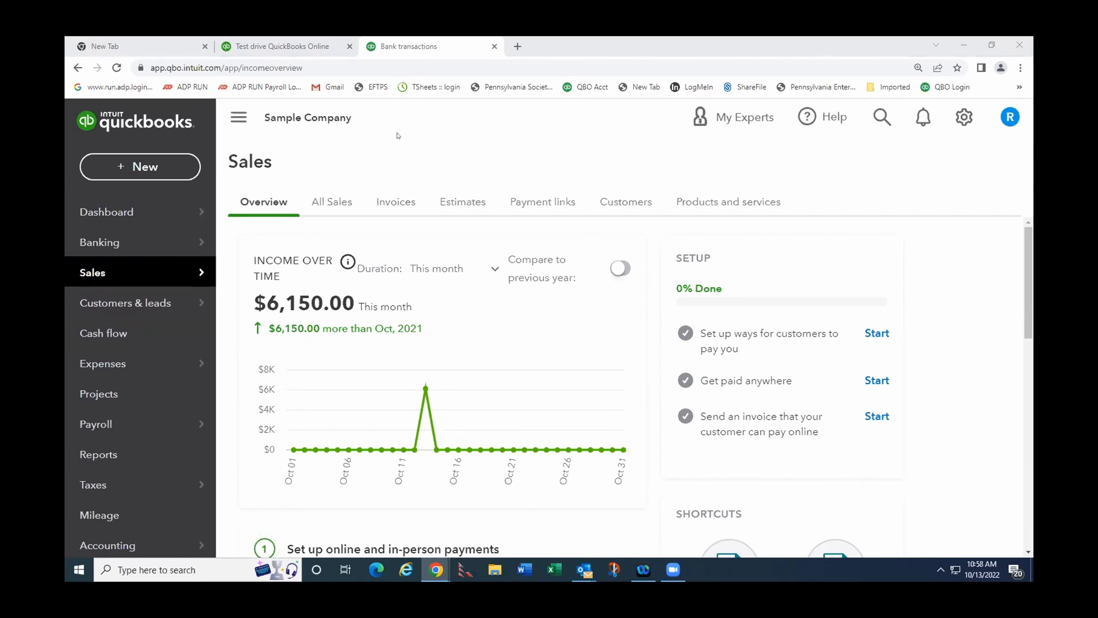
Start a new check from Checking, mark it to print later, and close it without saving.
{"action": "left_click", "coordinate": [126, 167]}
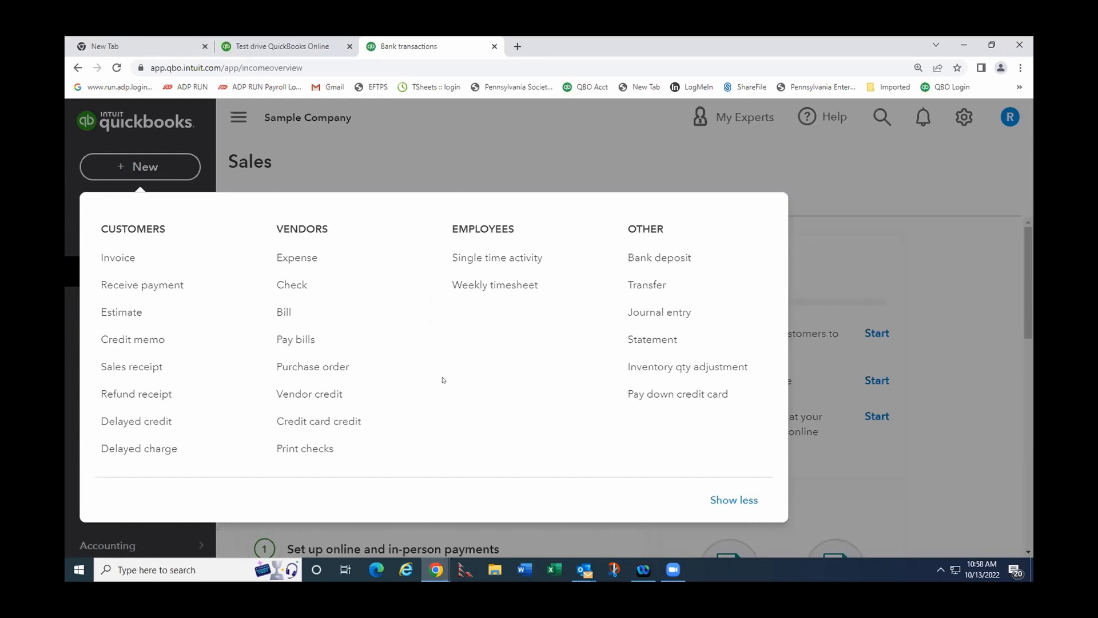
{"action": "left_click", "coordinate": [292, 285]}
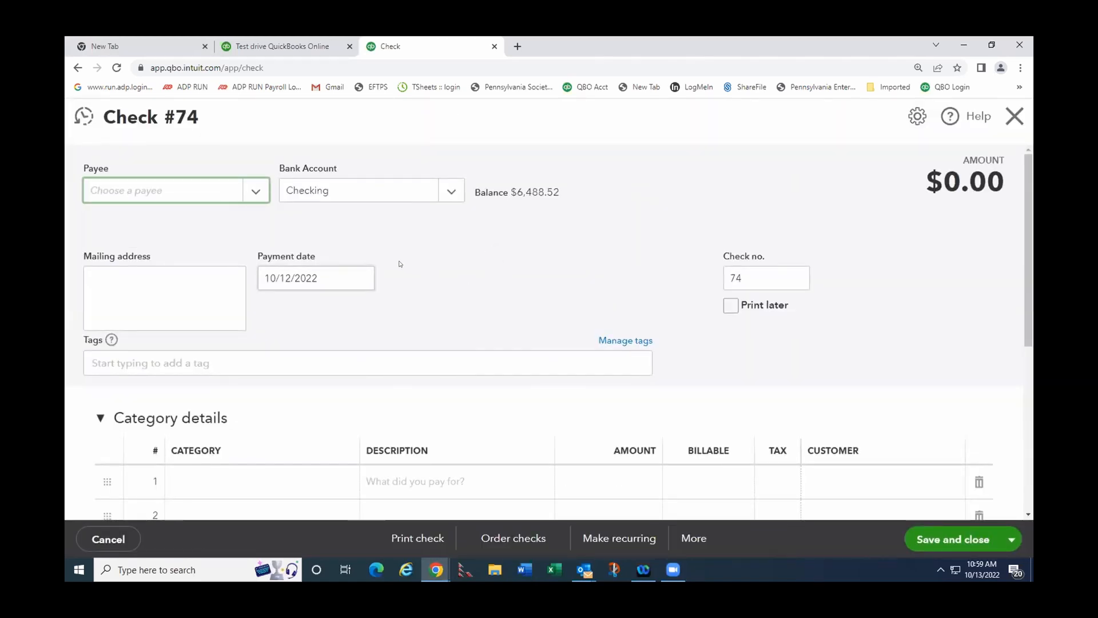
{"action": "left_click", "coordinate": [731, 305]}
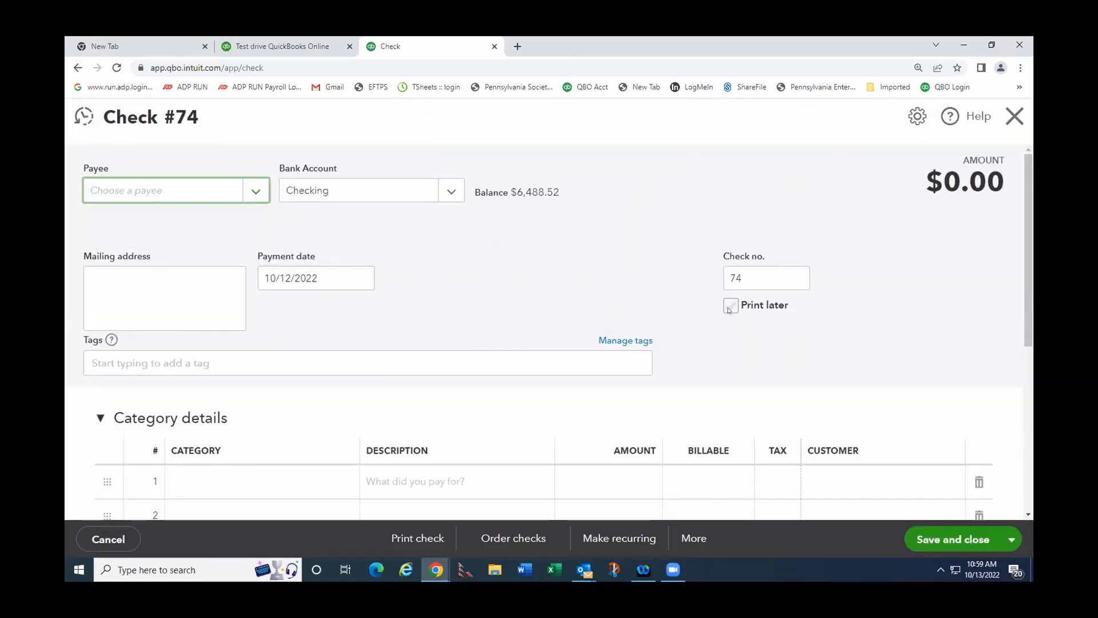
{"action": "left_click", "coordinate": [729, 309]}
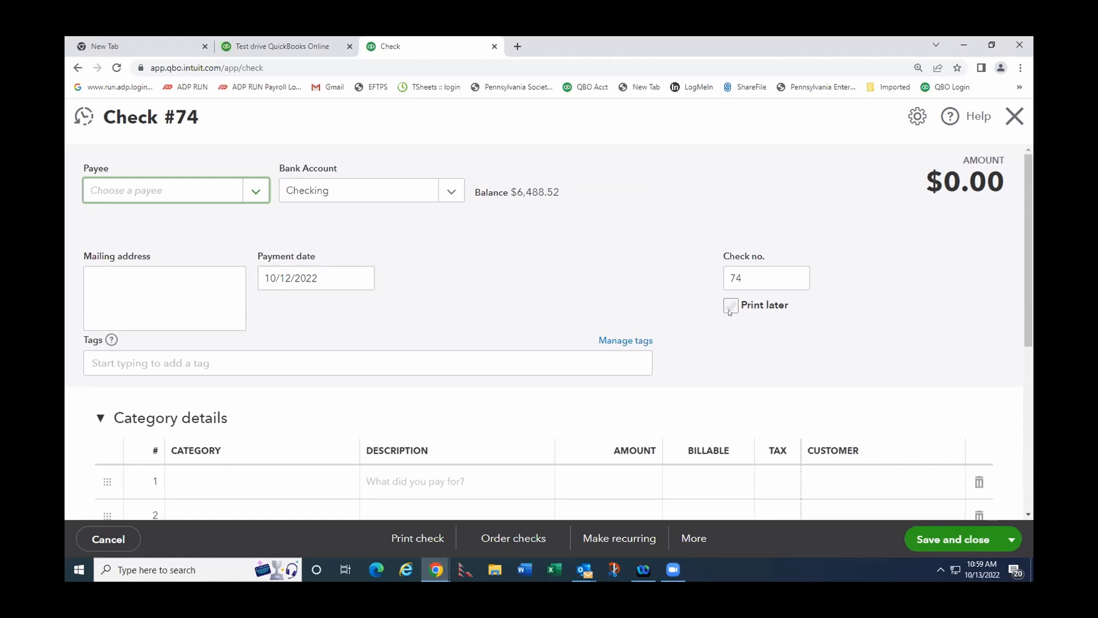
{"action": "left_click", "coordinate": [729, 309]}
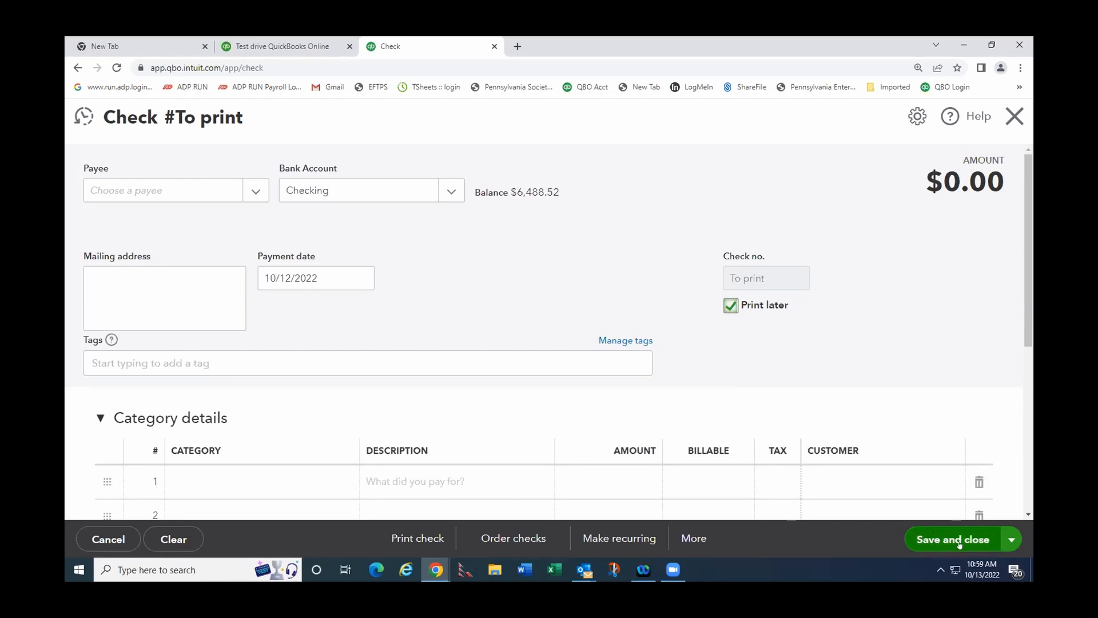
{"action": "left_click", "coordinate": [1011, 120]}
{"action": "left_click", "coordinate": [621, 351]}
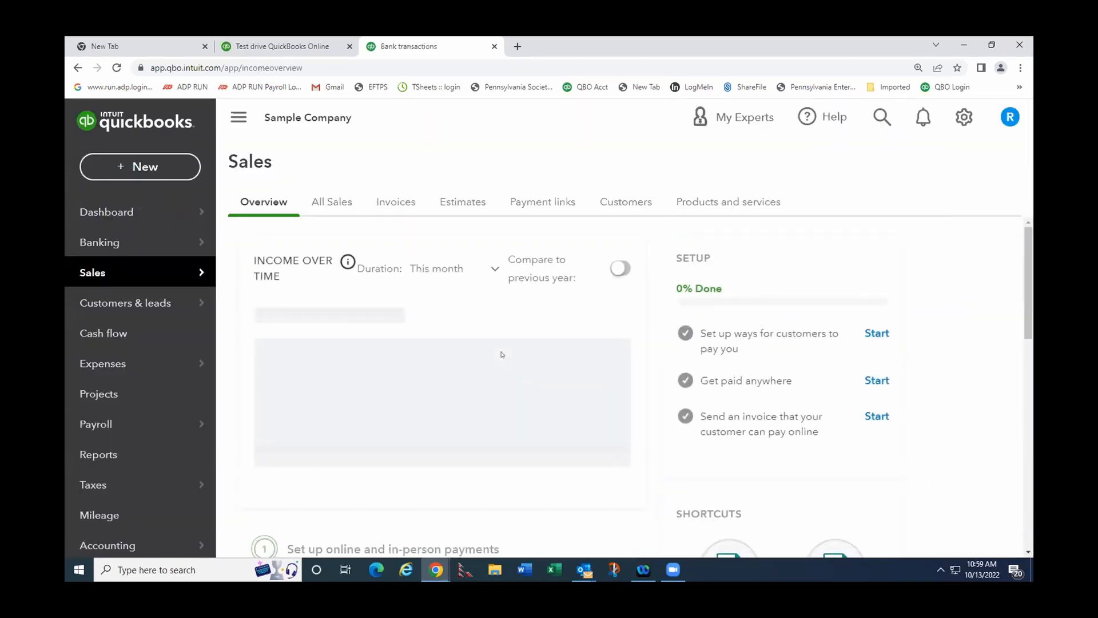
Open the print checks setup and preview the sample printout for voucher checks.
{"action": "left_click", "coordinate": [964, 118]}
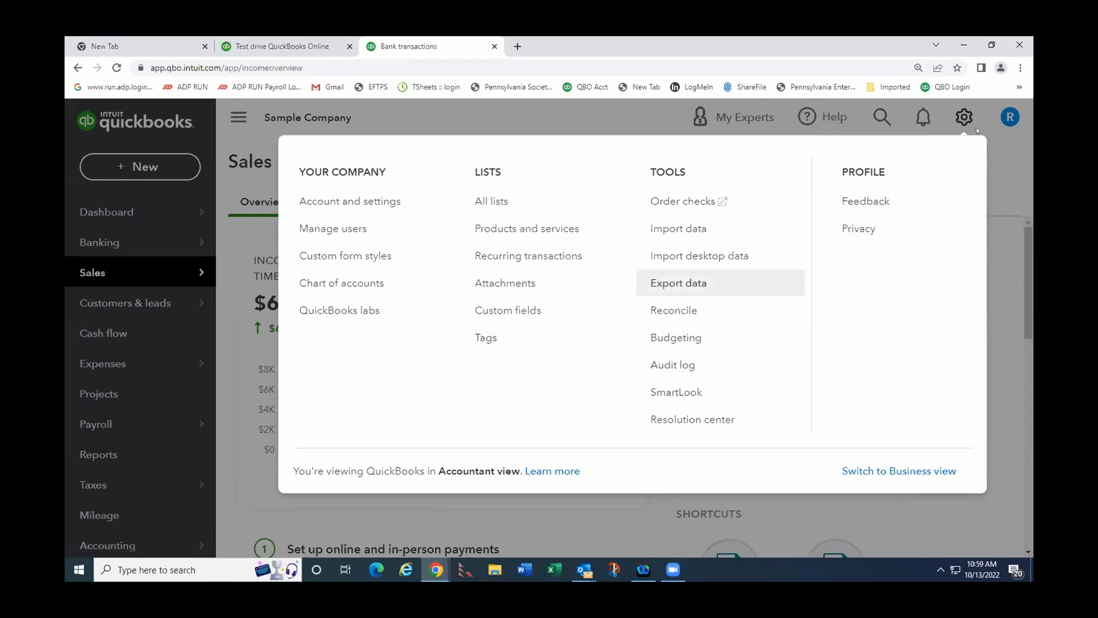
{"action": "left_click", "coordinate": [249, 107]}
{"action": "left_click", "coordinate": [140, 166]}
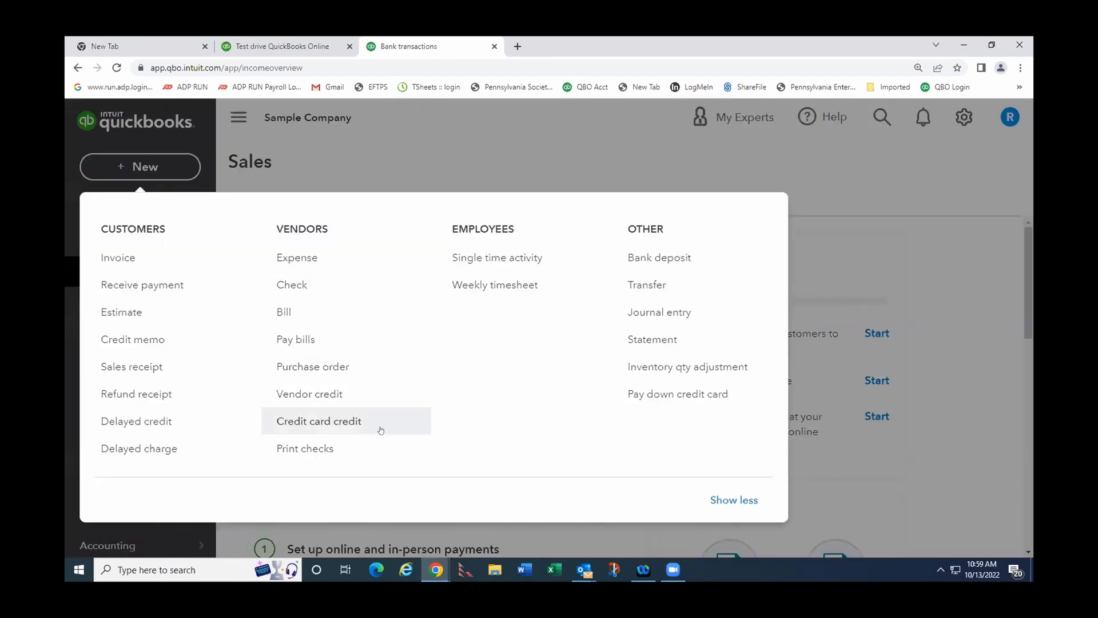
{"action": "left_click", "coordinate": [301, 451]}
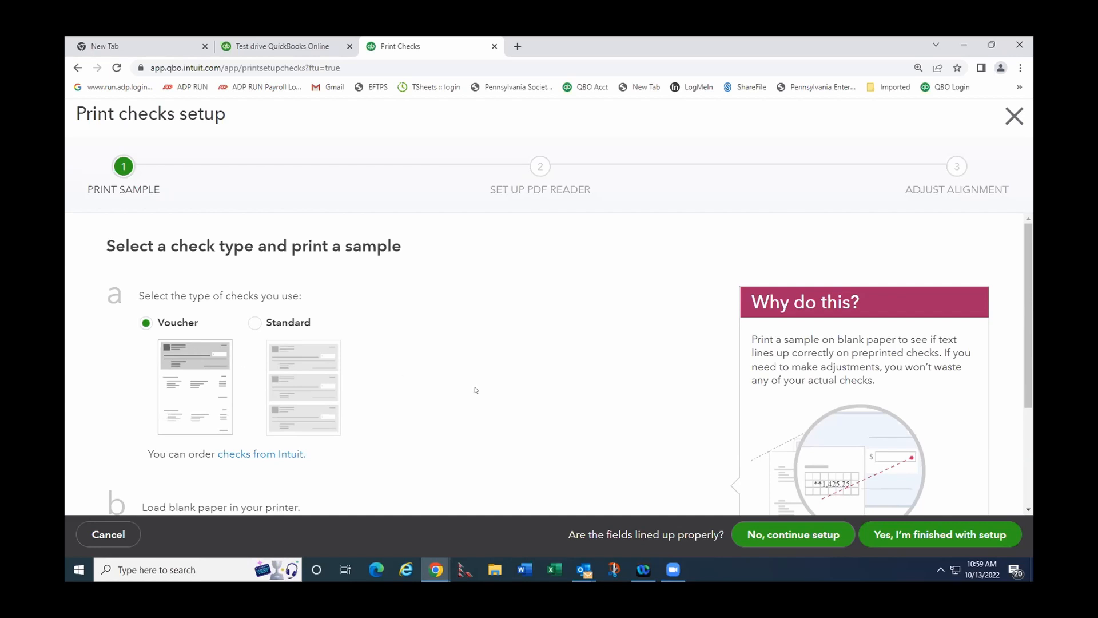
{"action": "scroll", "coordinate": [478, 389], "scroll_direction": "down", "scroll_amount": 1}
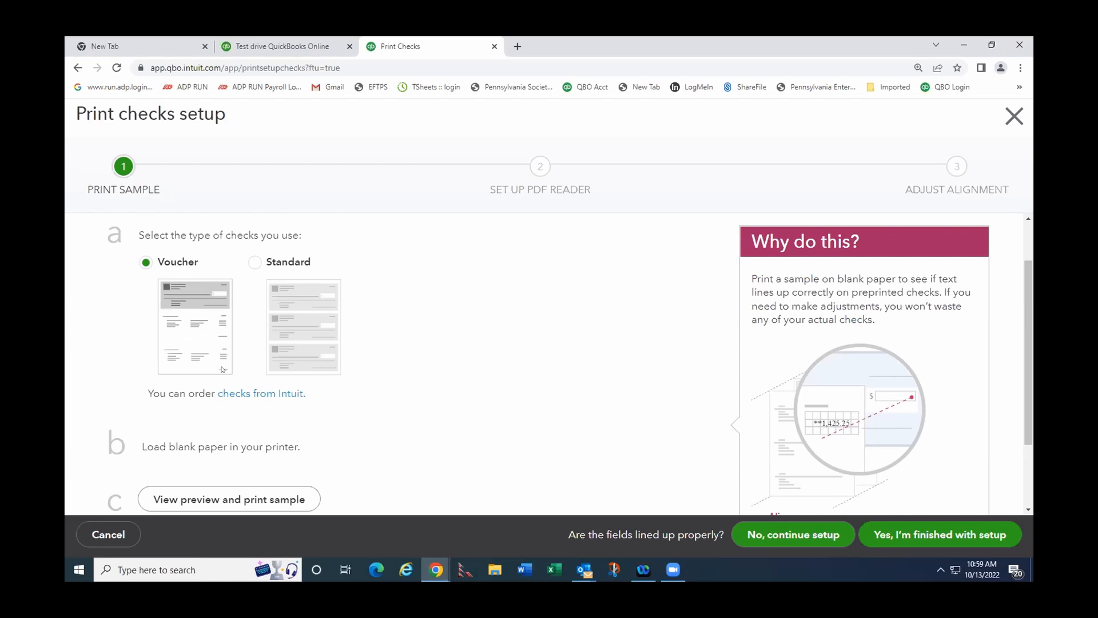
{"action": "scroll", "coordinate": [214, 357], "scroll_direction": "down", "scroll_amount": 2}
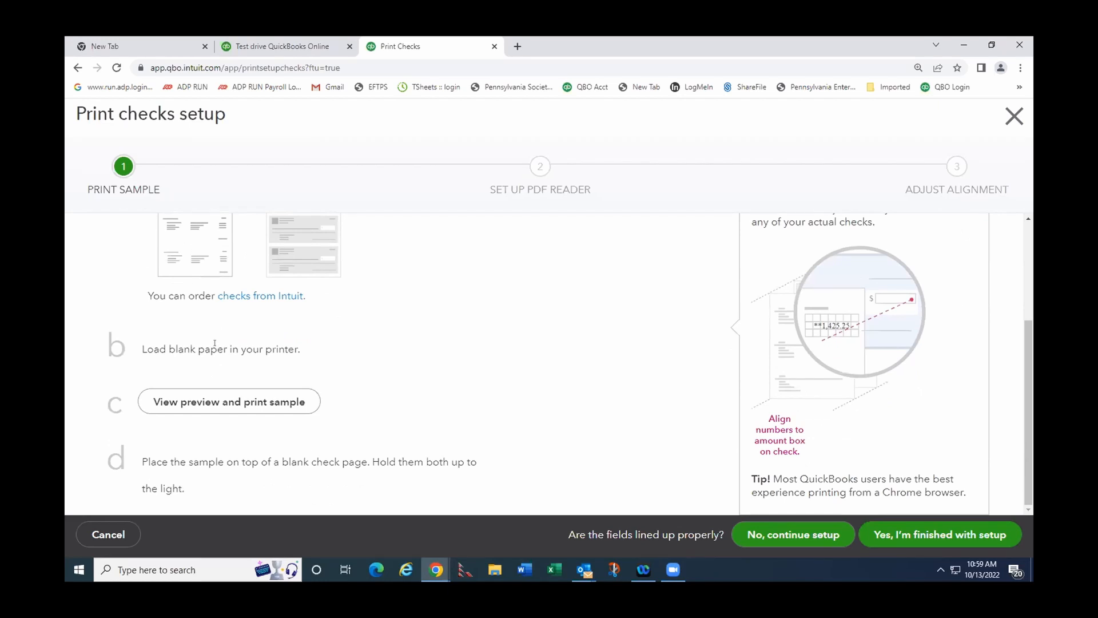
{"action": "left_click", "coordinate": [225, 401]}
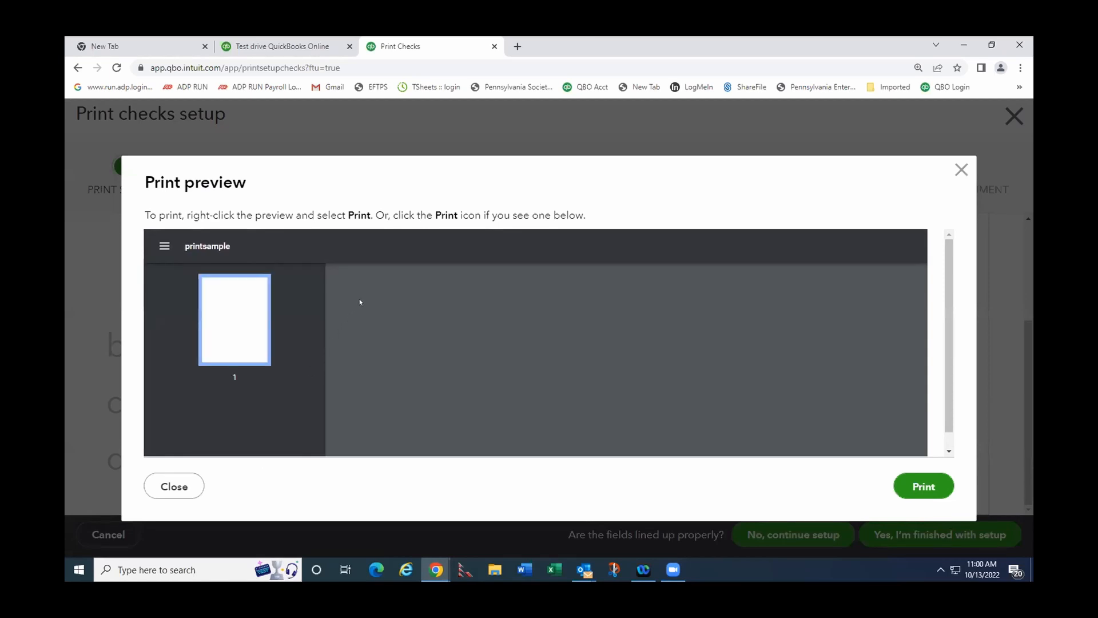
{"action": "scroll", "coordinate": [446, 313], "scroll_direction": "down", "scroll_amount": 3}
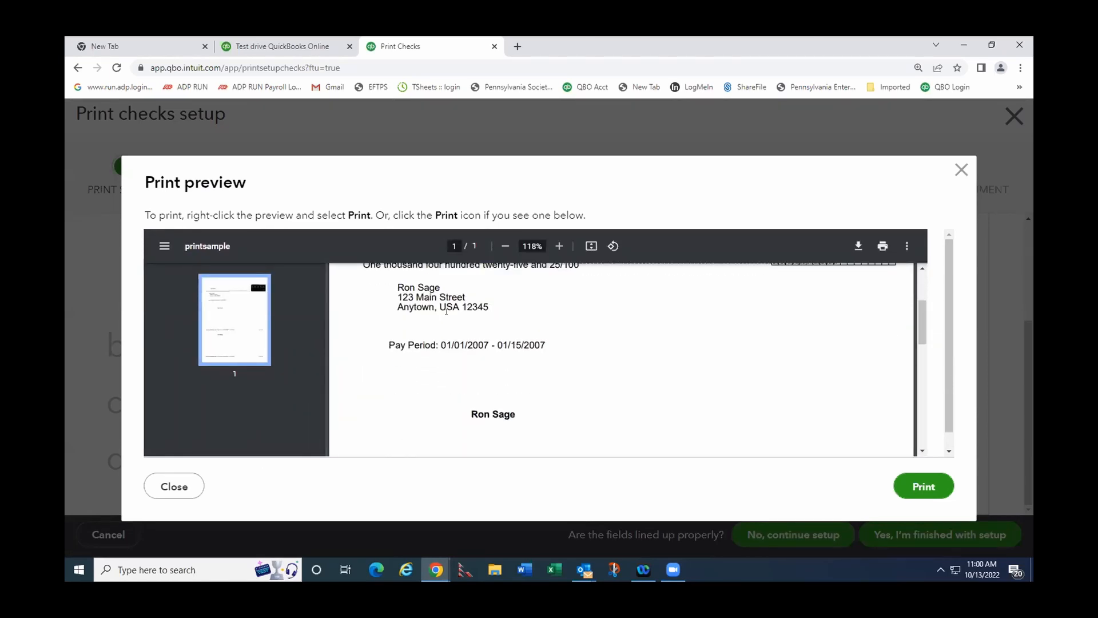
{"action": "scroll", "coordinate": [446, 312], "scroll_direction": "up", "scroll_amount": 3}
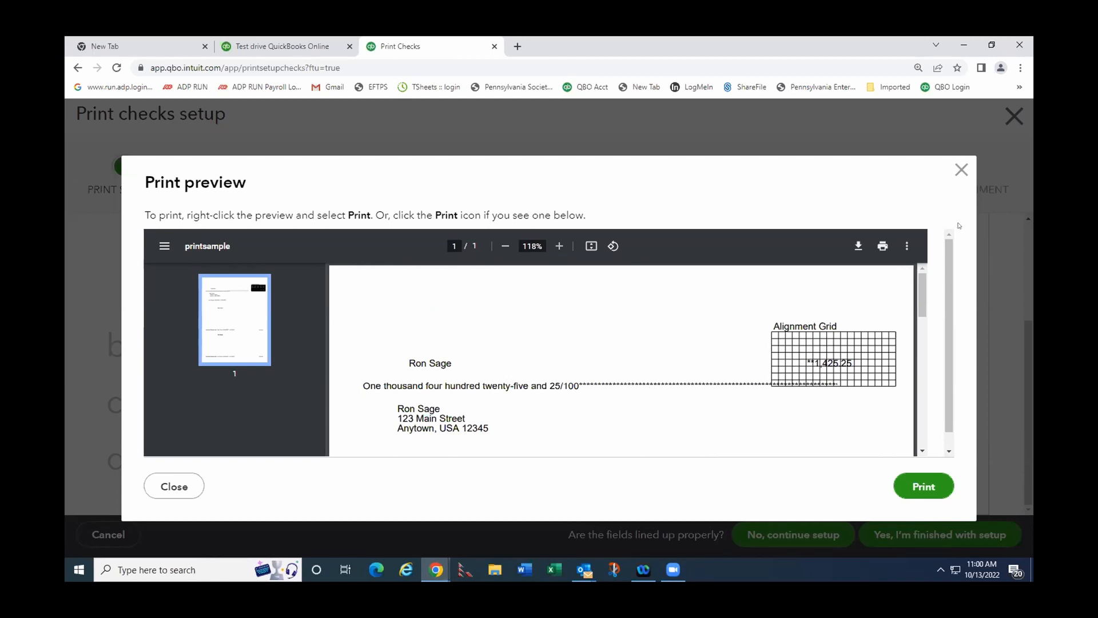
{"action": "left_click", "coordinate": [961, 169]}
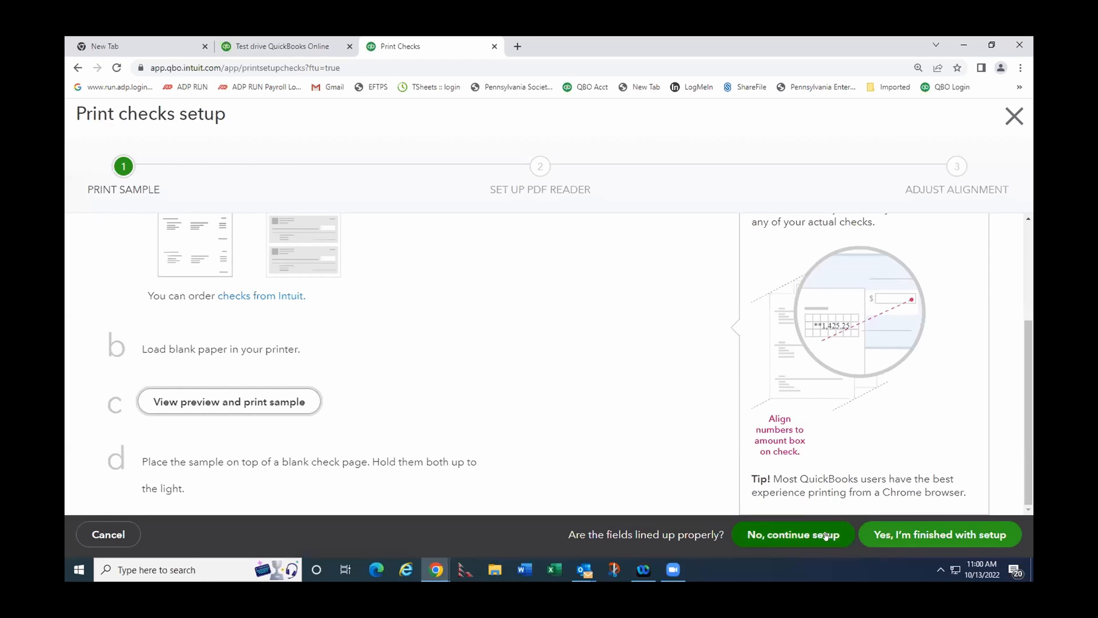
Finish the print checks setup, and enter 74 as the starting check number before closing the print queue.
{"action": "left_click", "coordinate": [921, 538]}
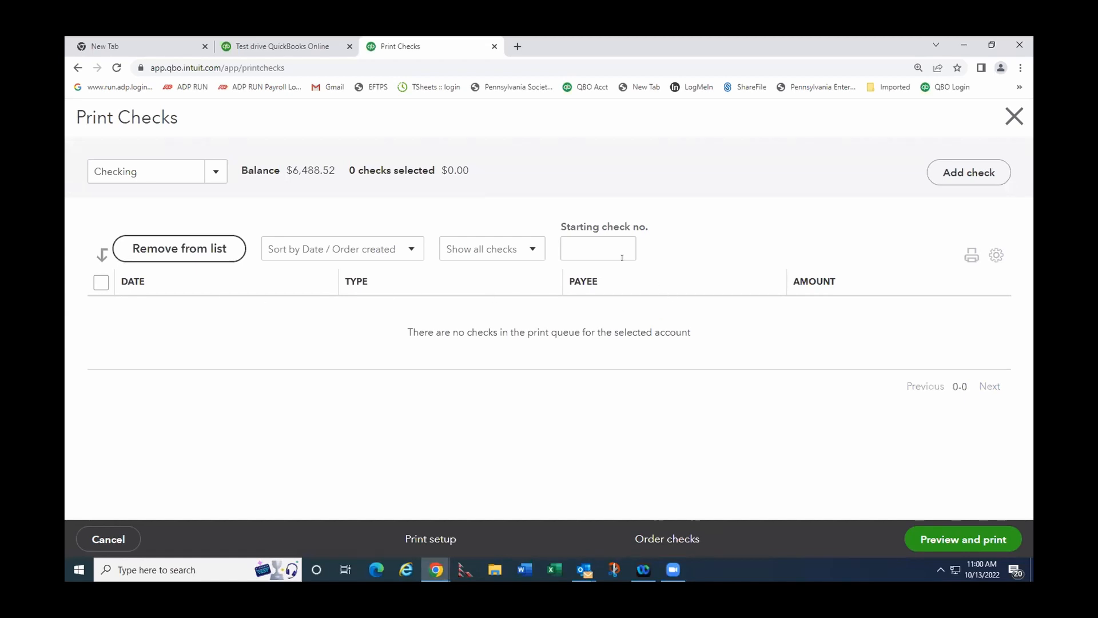
{"action": "left_click", "coordinate": [592, 243]}
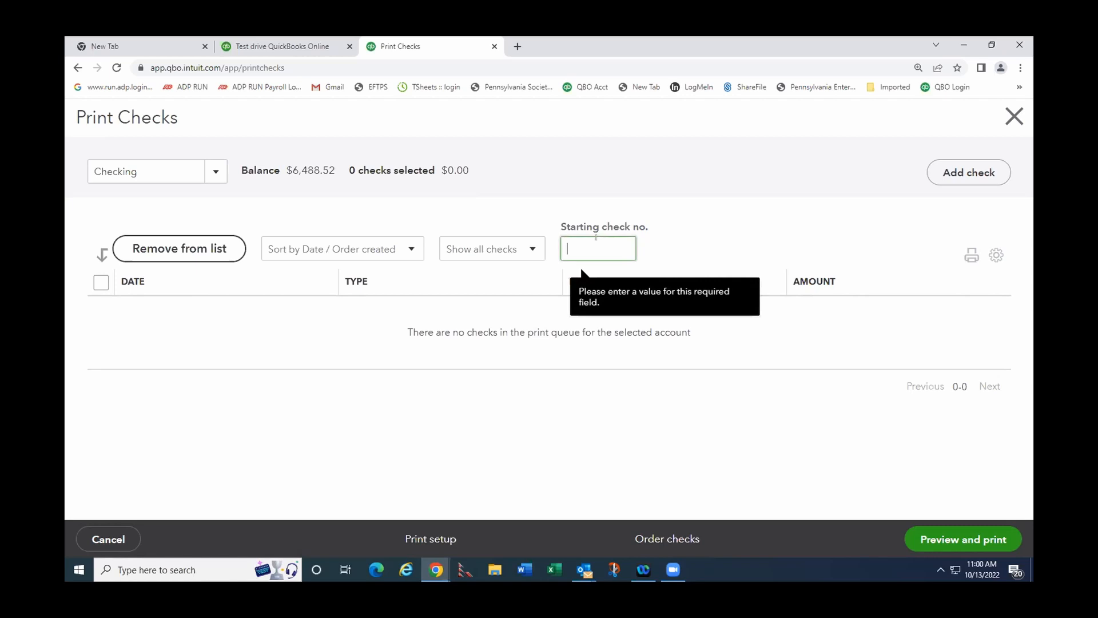
{"action": "type", "text": "74"}
{"action": "key", "text": "Tab"}
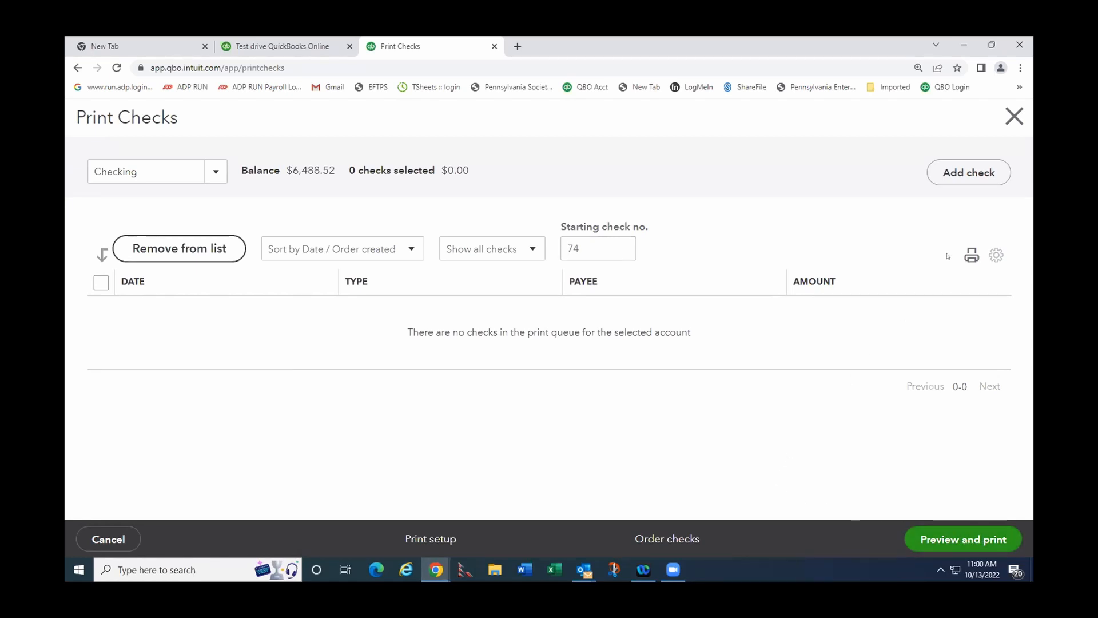
{"action": "left_click", "coordinate": [1014, 116]}
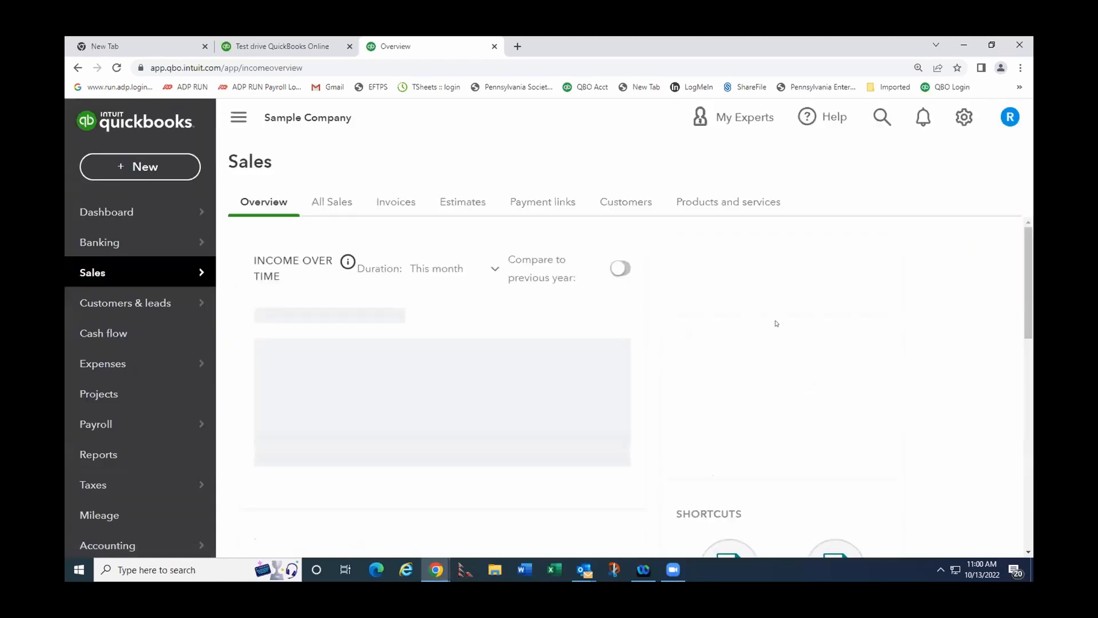
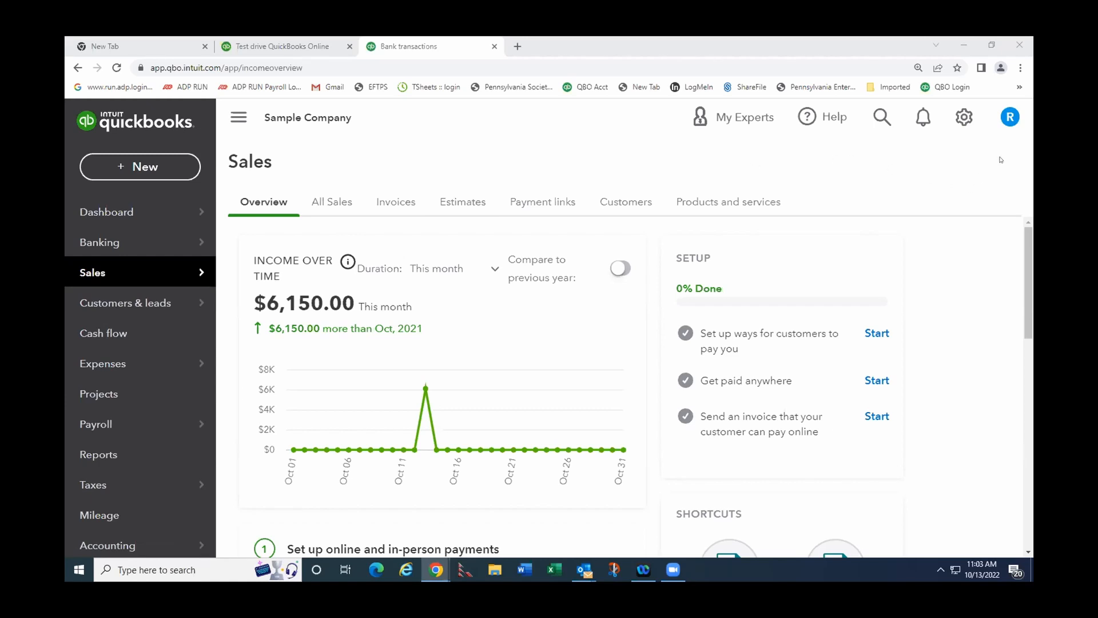
Open the Reconcile tool and get past its introduction to the reconciliation setup form.
{"action": "left_click", "coordinate": [964, 117]}
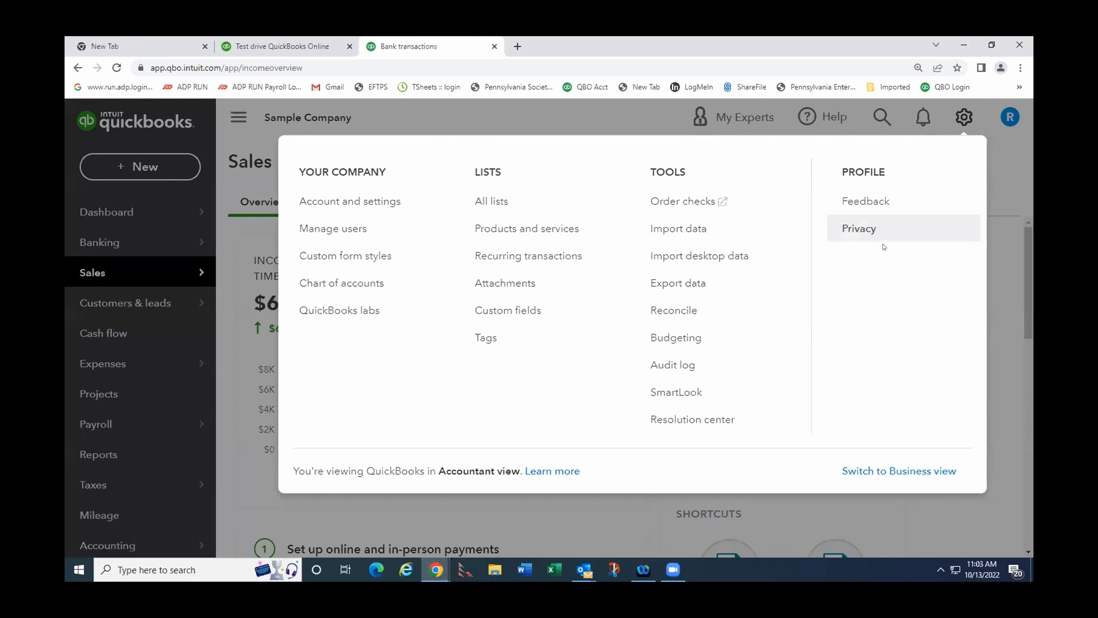
{"action": "left_click", "coordinate": [677, 312]}
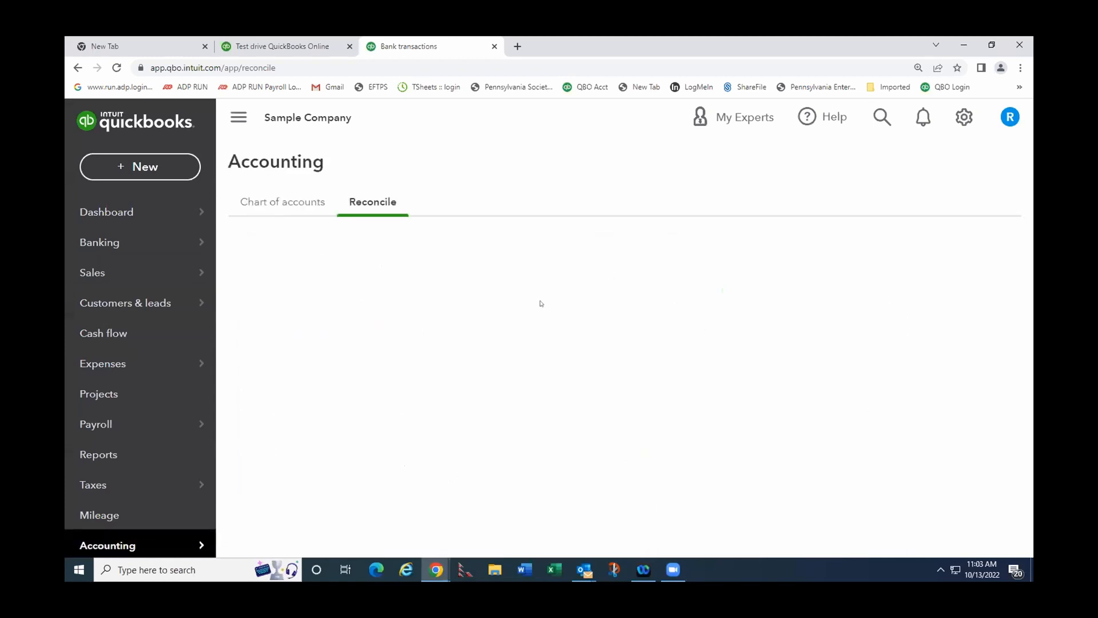
{"action": "scroll", "coordinate": [447, 351], "scroll_direction": "down", "scroll_amount": 2}
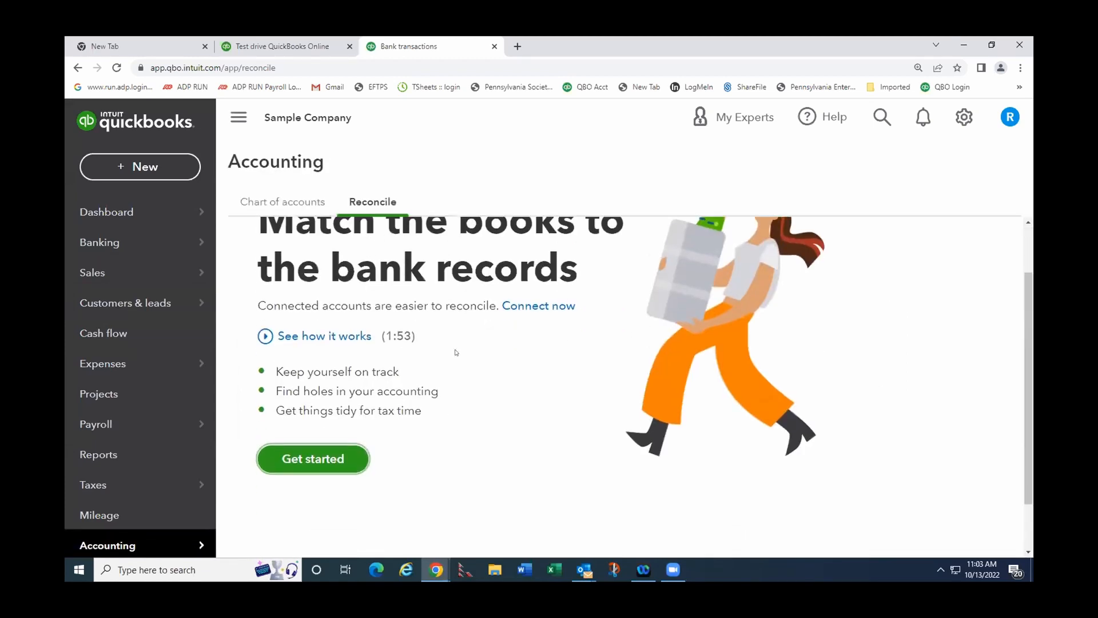
{"action": "left_click", "coordinate": [342, 402]}
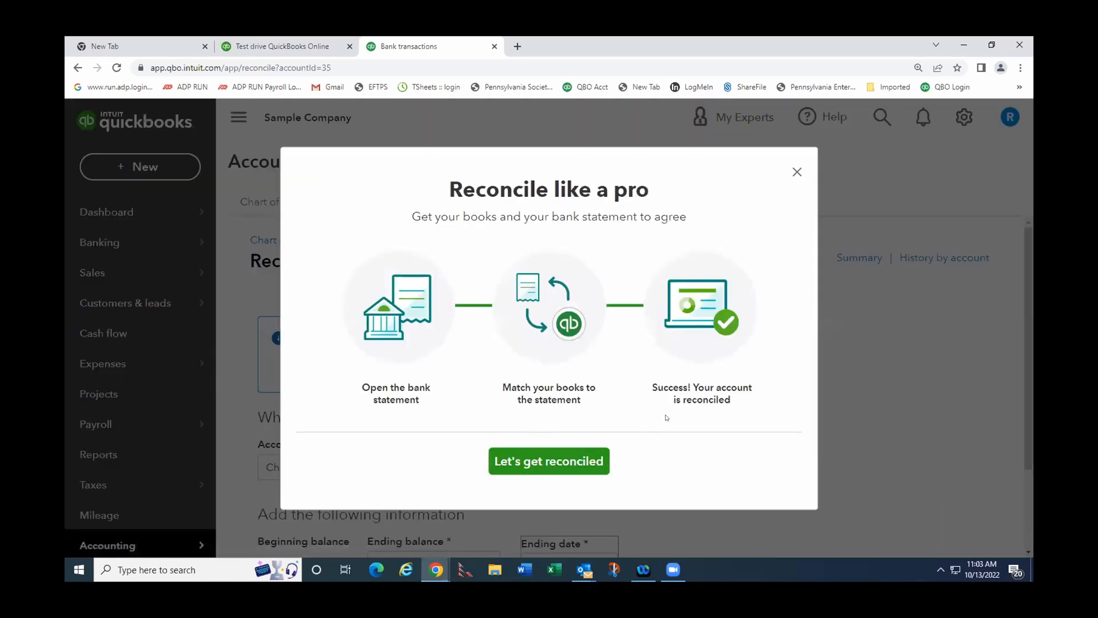
{"action": "left_click", "coordinate": [592, 460]}
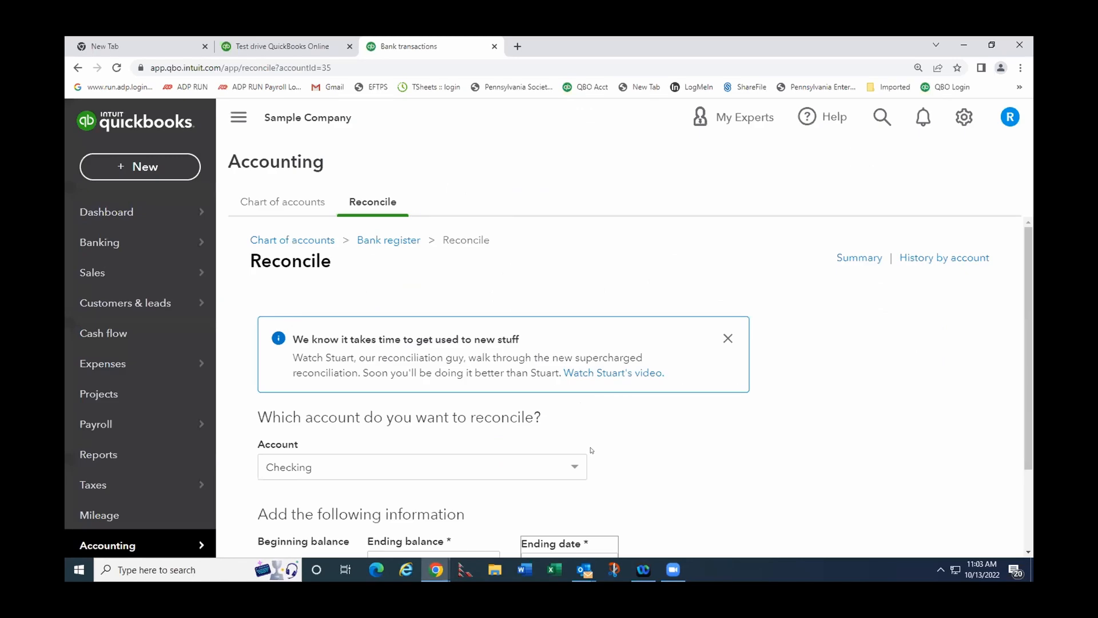
Choose Checking as the account to reconcile.
{"action": "scroll", "coordinate": [475, 408], "scroll_direction": "down", "scroll_amount": 2}
{"action": "scroll", "coordinate": [465, 359], "scroll_direction": "up", "scroll_amount": 2}
{"action": "scroll", "coordinate": [386, 331], "scroll_direction": "down", "scroll_amount": 1}
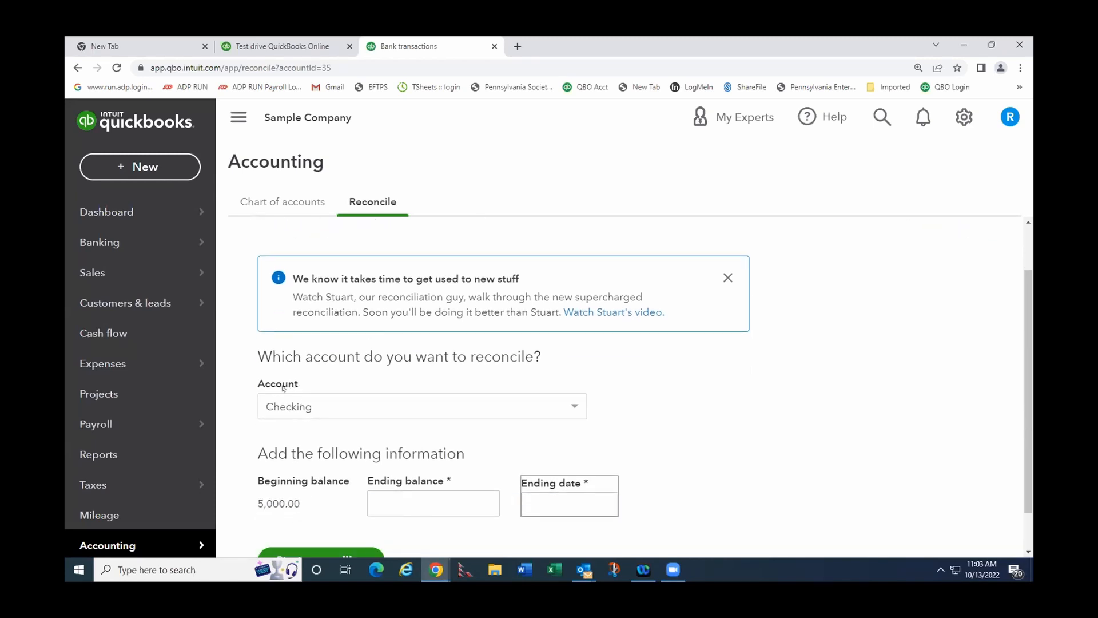
{"action": "left_click", "coordinate": [574, 404]}
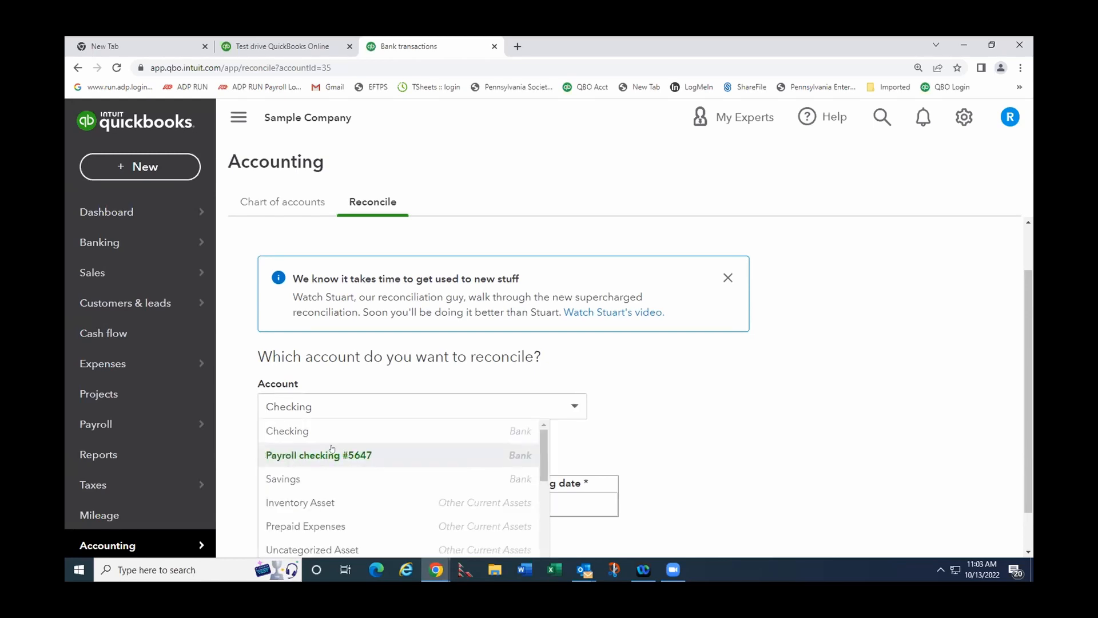
{"action": "left_click", "coordinate": [321, 430]}
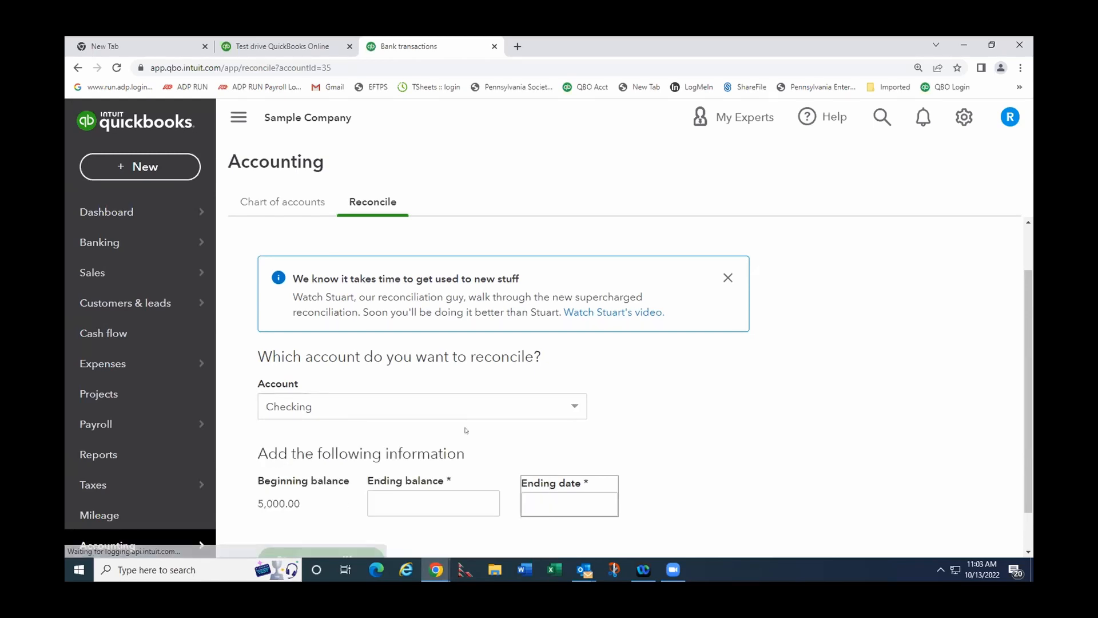
{"action": "scroll", "coordinate": [612, 429], "scroll_direction": "down", "scroll_amount": 1}
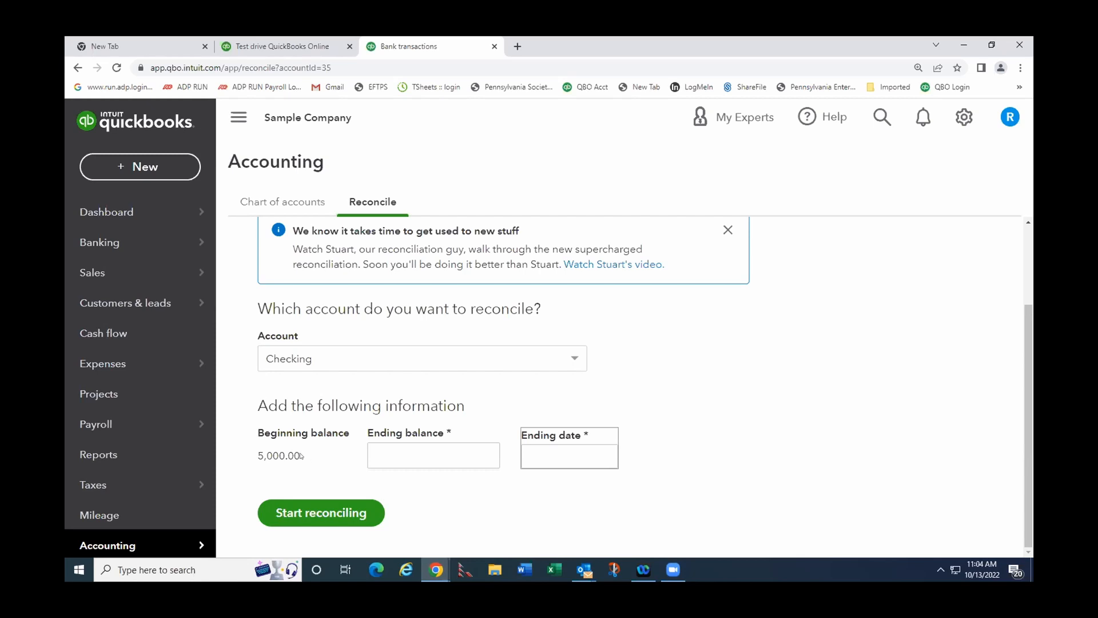
Enter an ending balance of 6,581.00 and an ending date of 10/31/2022, and start reconciling the account.
{"action": "left_click", "coordinate": [418, 455]}
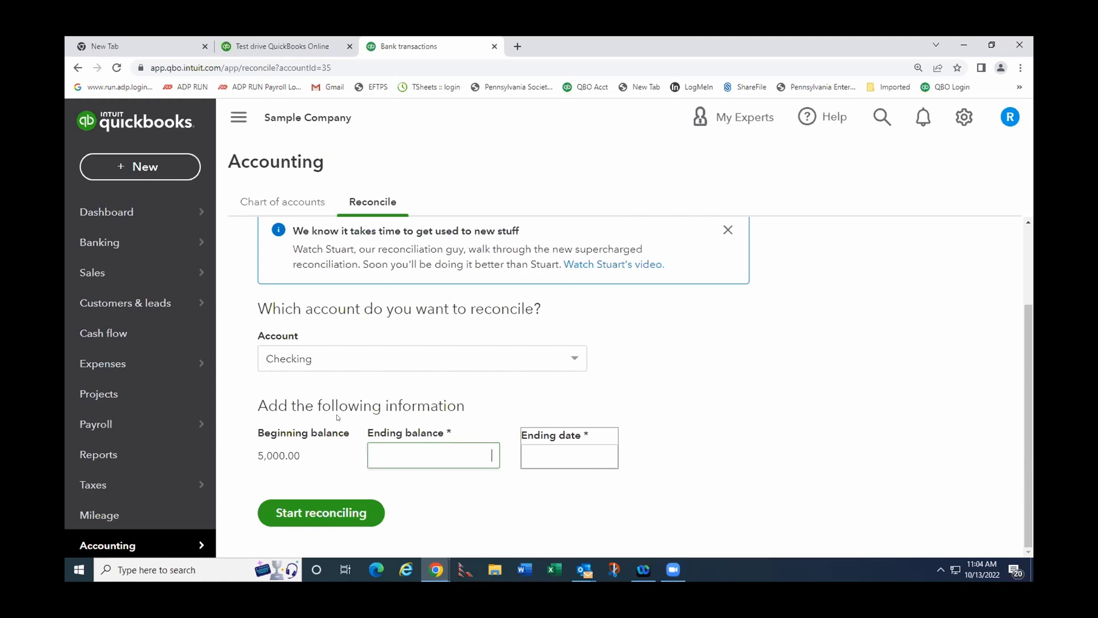
{"action": "type", "text": "6581."}
{"action": "key", "text": "Tab"}
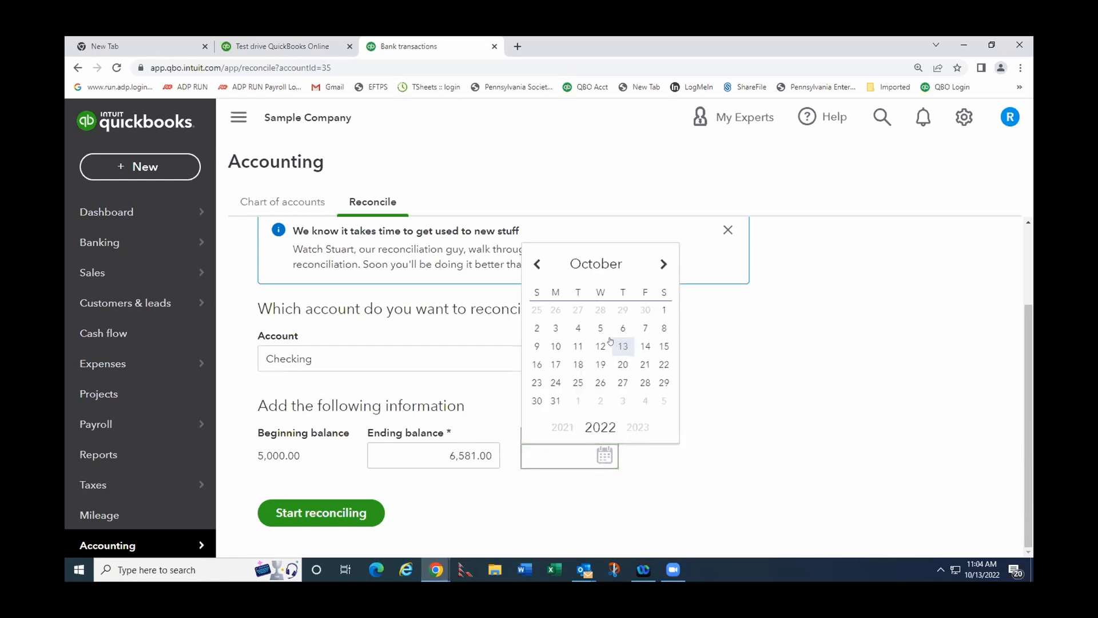
{"action": "left_click", "coordinate": [553, 401]}
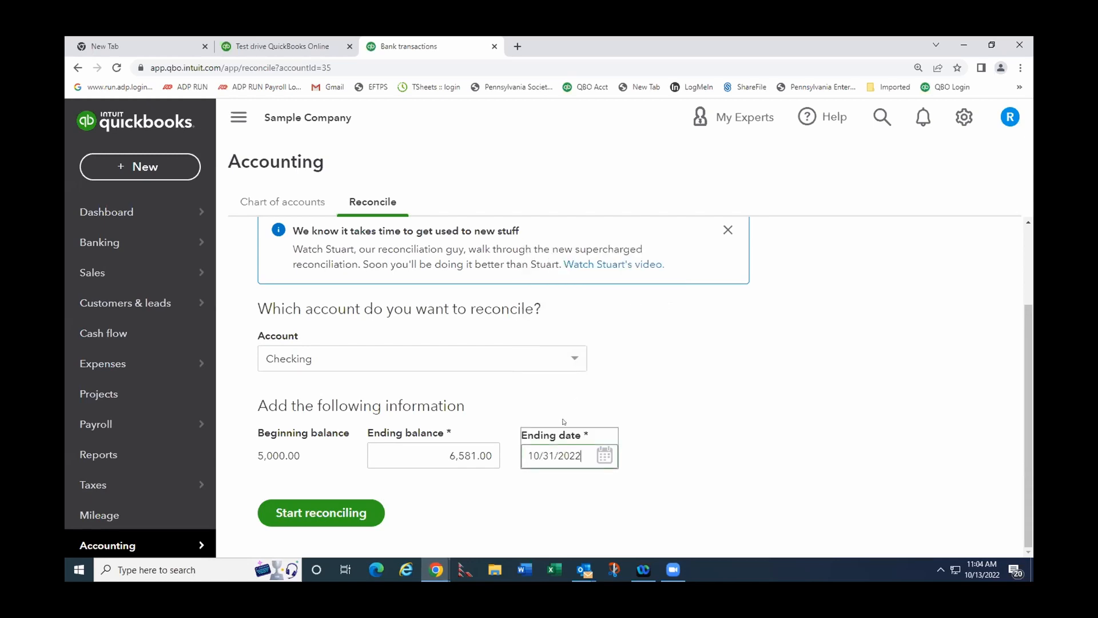
{"action": "left_click", "coordinate": [329, 515]}
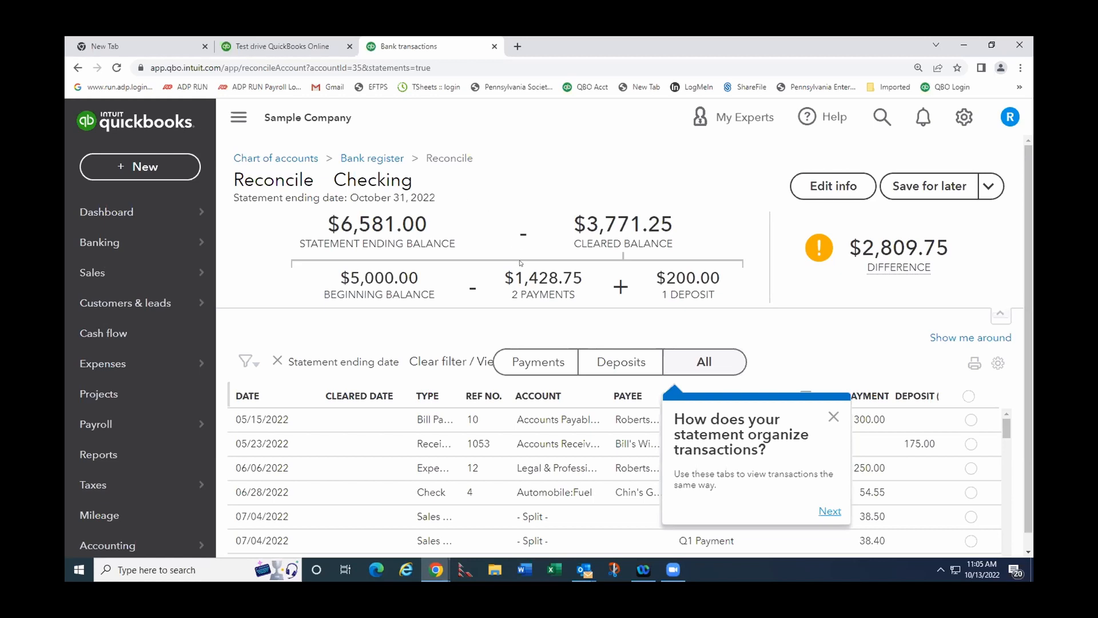
Dismiss the reconciliation guide tips, opting out of the review-space and more-transactions messages.
{"action": "scroll", "coordinate": [517, 256], "scroll_direction": "down", "scroll_amount": 1}
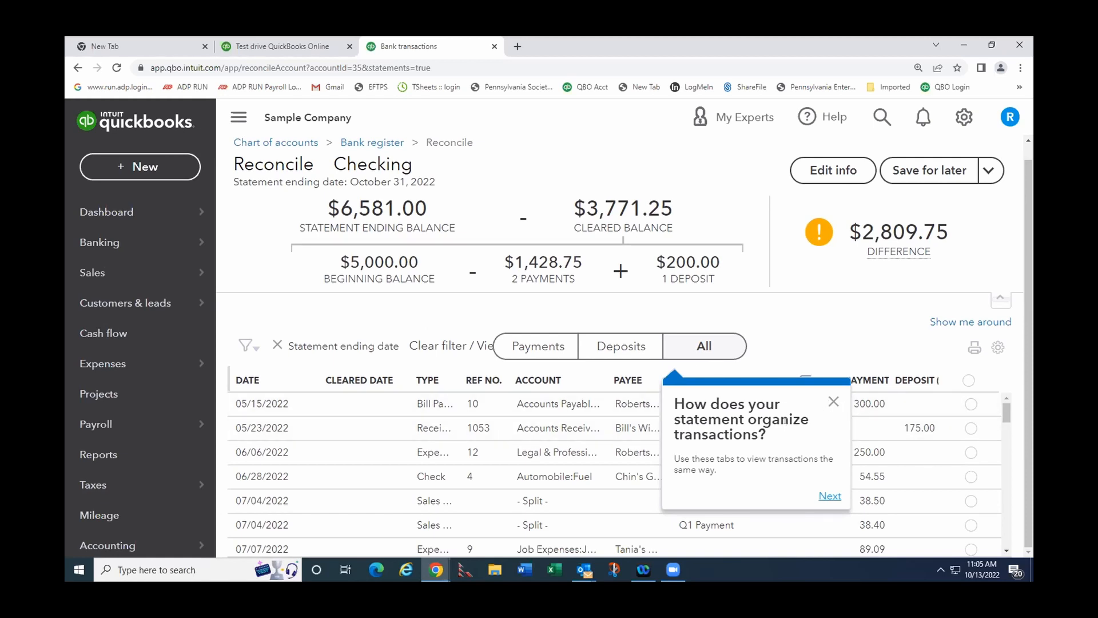
{"action": "left_click", "coordinate": [832, 402]}
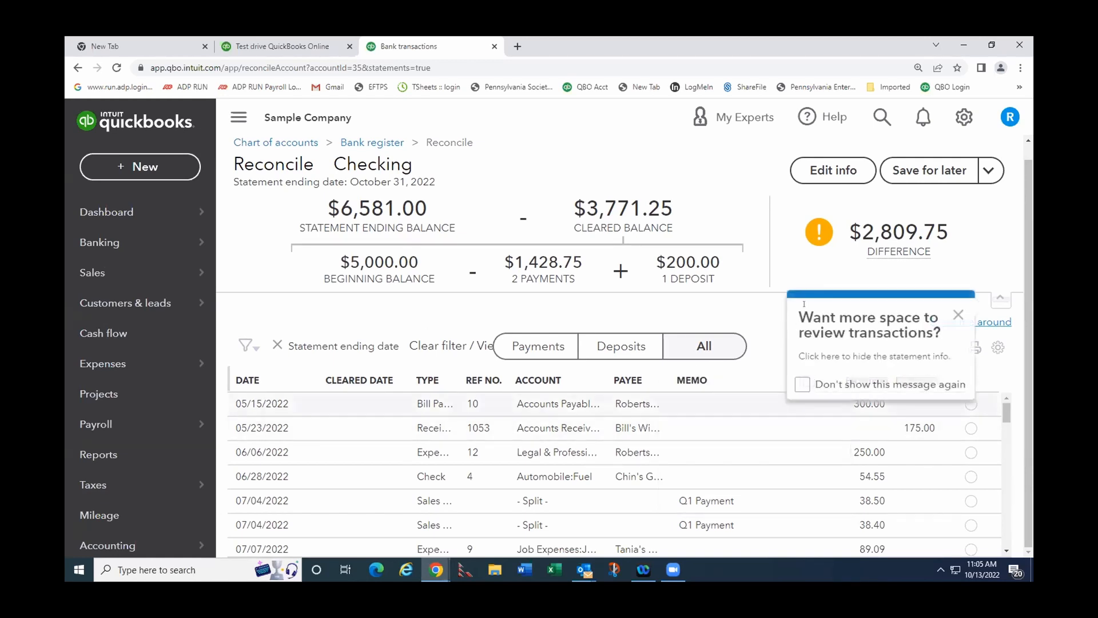
{"action": "left_click", "coordinate": [802, 385]}
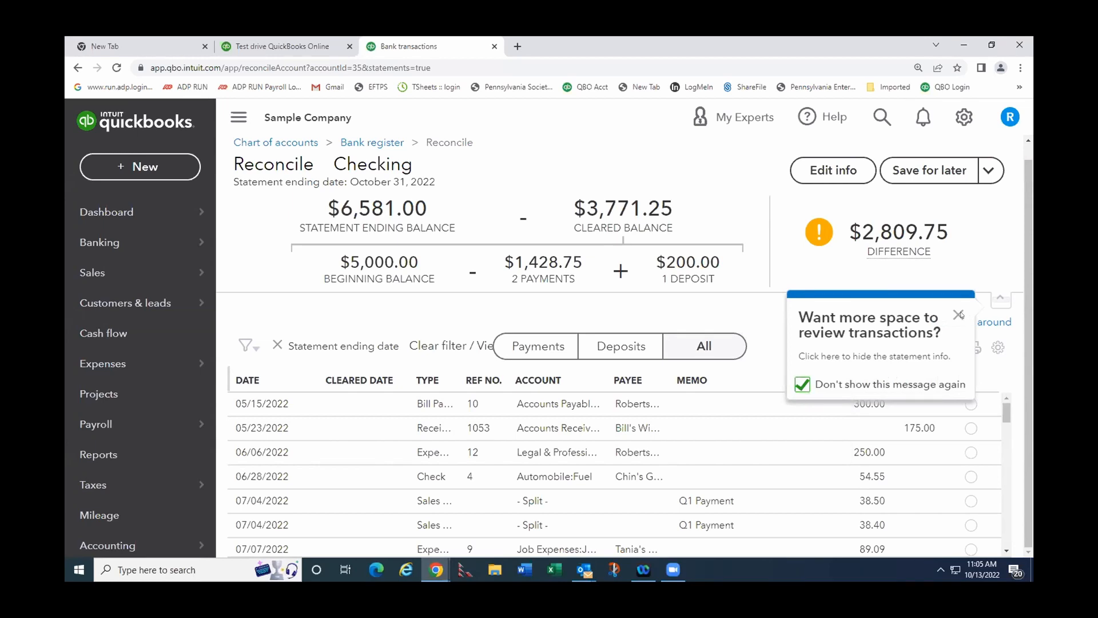
{"action": "left_click", "coordinate": [954, 315]}
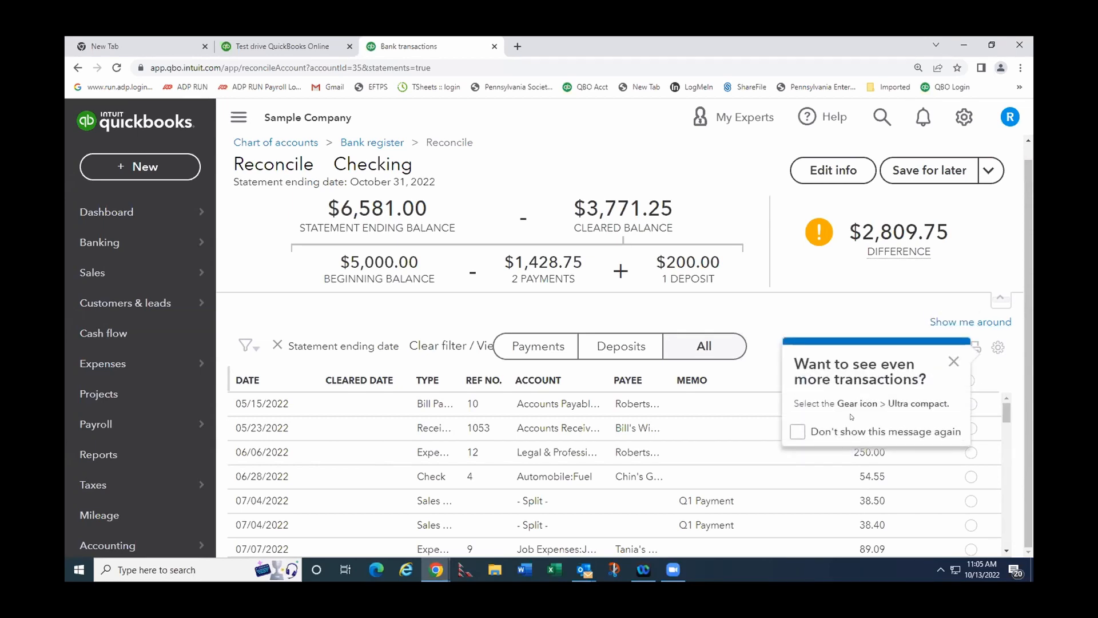
{"action": "left_click", "coordinate": [797, 432]}
{"action": "left_click", "coordinate": [952, 362]}
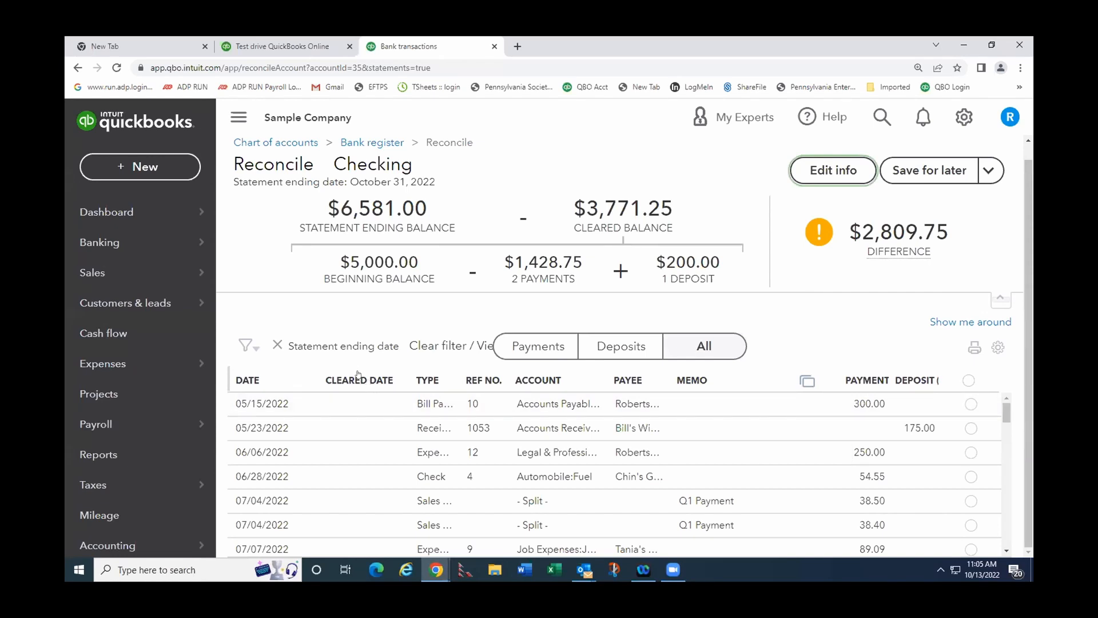
Review the Checking transaction list for already cleared entries and check the explanation of the reconciliation difference.
{"action": "scroll", "coordinate": [357, 440], "scroll_direction": "down", "scroll_amount": 1}
{"action": "scroll", "coordinate": [357, 442], "scroll_direction": "down", "scroll_amount": 8}
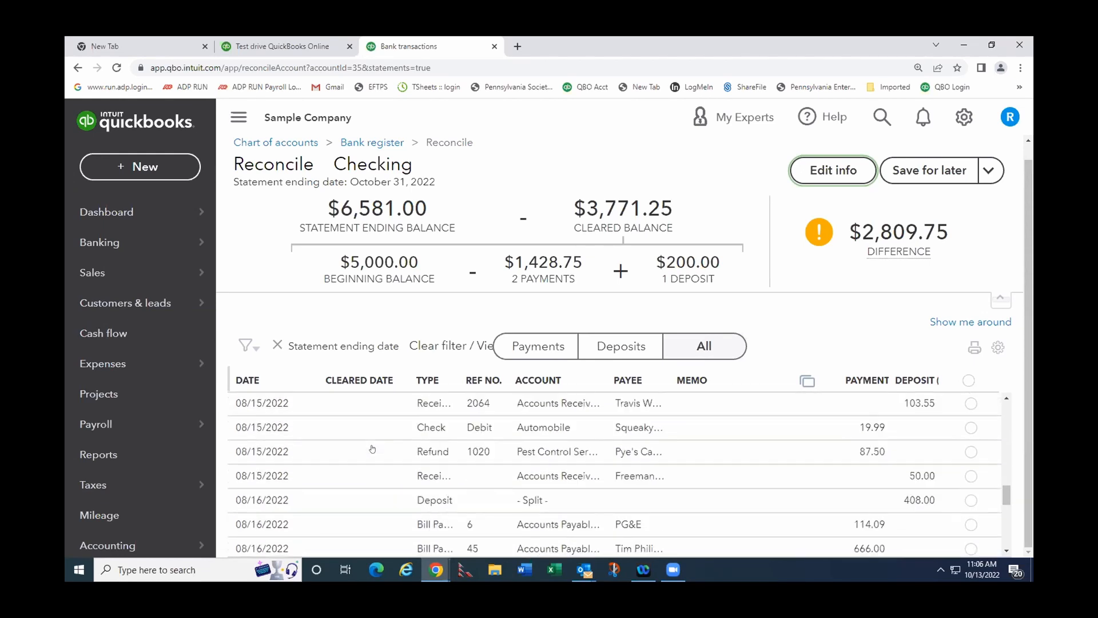
{"action": "scroll", "coordinate": [373, 449], "scroll_direction": "down", "scroll_amount": 5}
{"action": "scroll", "coordinate": [389, 445], "scroll_direction": "up", "scroll_amount": 3}
{"action": "scroll", "coordinate": [400, 442], "scroll_direction": "down", "scroll_amount": 1}
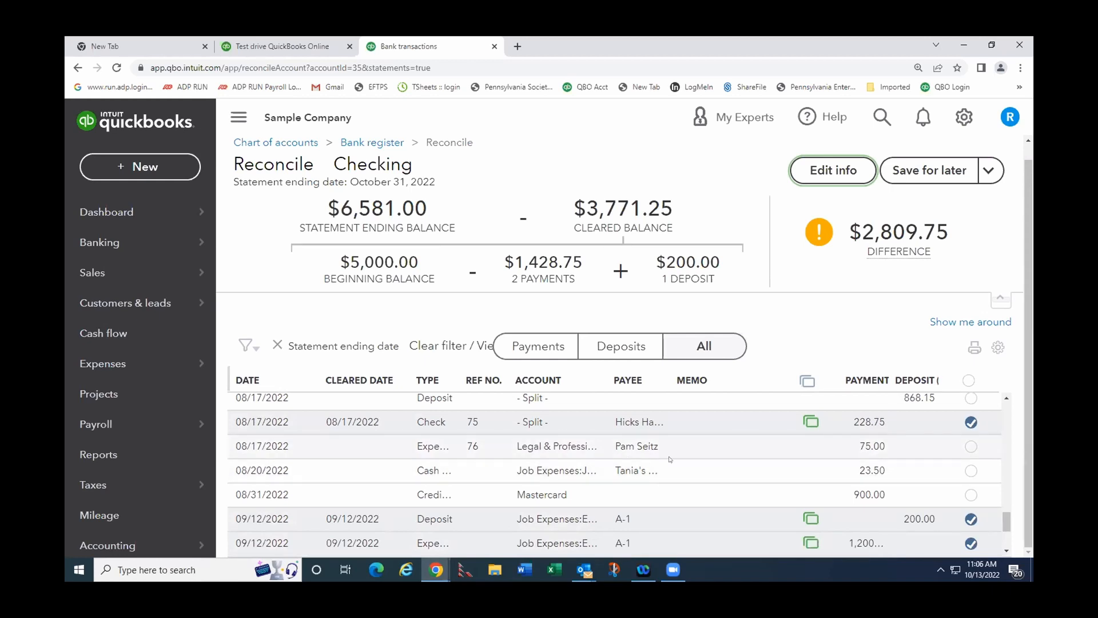
{"action": "scroll", "coordinate": [669, 459], "scroll_direction": "up", "scroll_amount": 8}
{"action": "scroll", "coordinate": [517, 431], "scroll_direction": "up", "scroll_amount": 6}
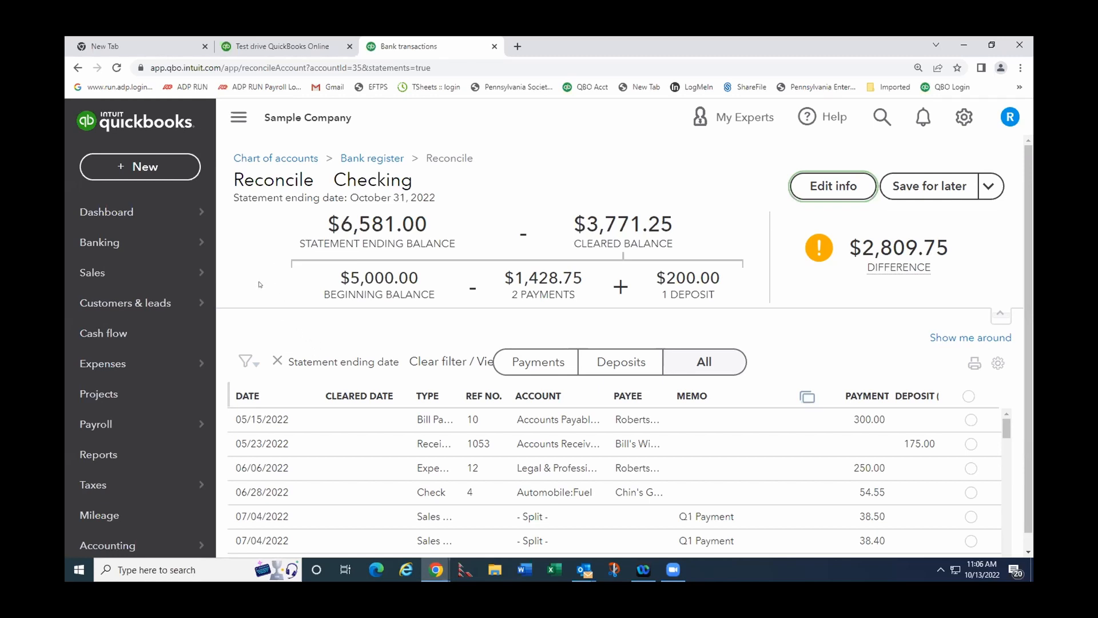
{"action": "scroll", "coordinate": [302, 323], "scroll_direction": "down", "scroll_amount": 1}
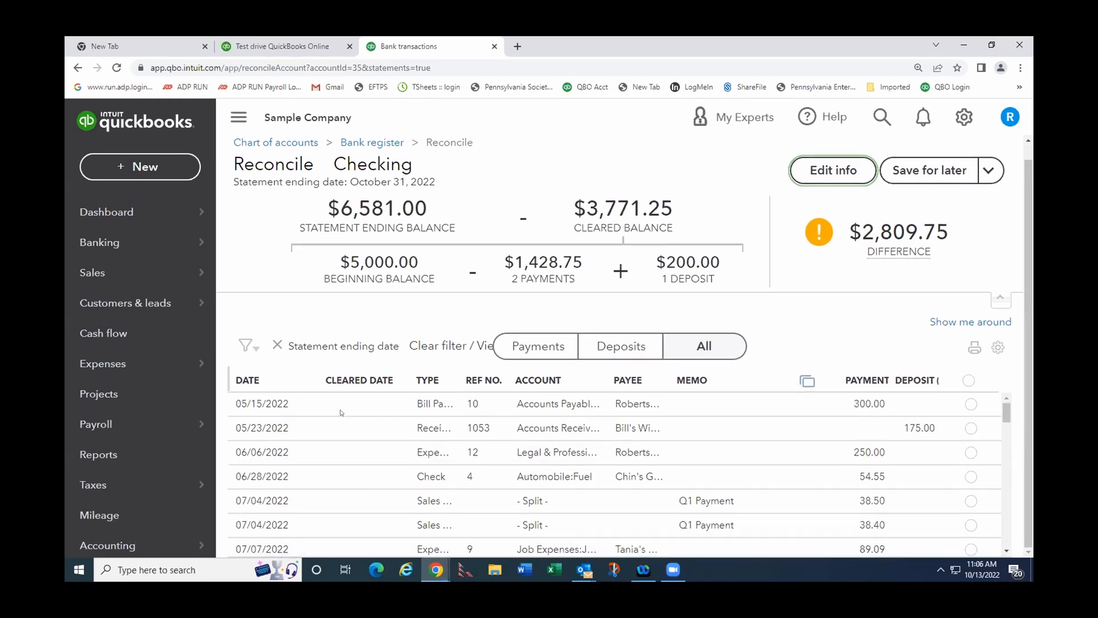
{"action": "scroll", "coordinate": [334, 419], "scroll_direction": "down", "scroll_amount": 3}
{"action": "scroll", "coordinate": [349, 435], "scroll_direction": "up", "scroll_amount": 3}
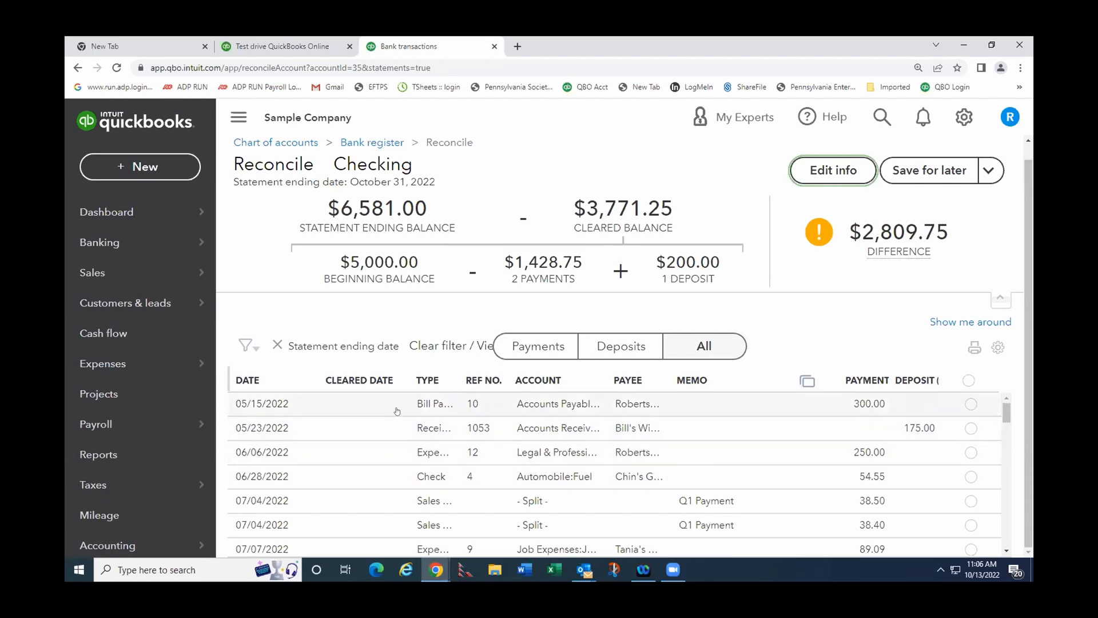
{"action": "mouse_move", "coordinate": [894, 234]}
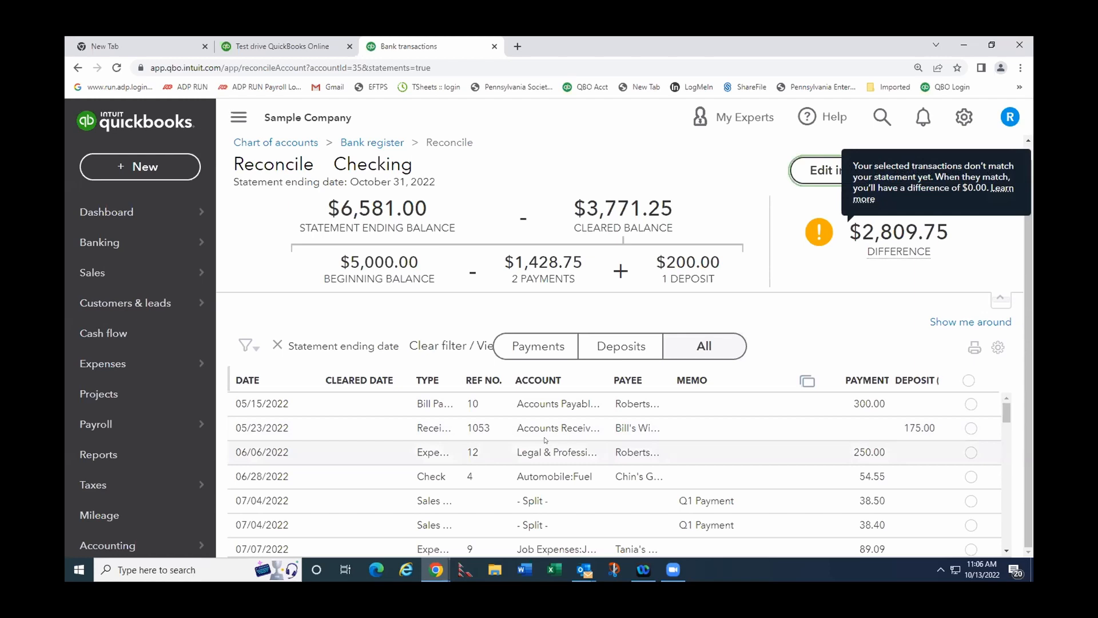
{"action": "mouse_move", "coordinate": [881, 282]}
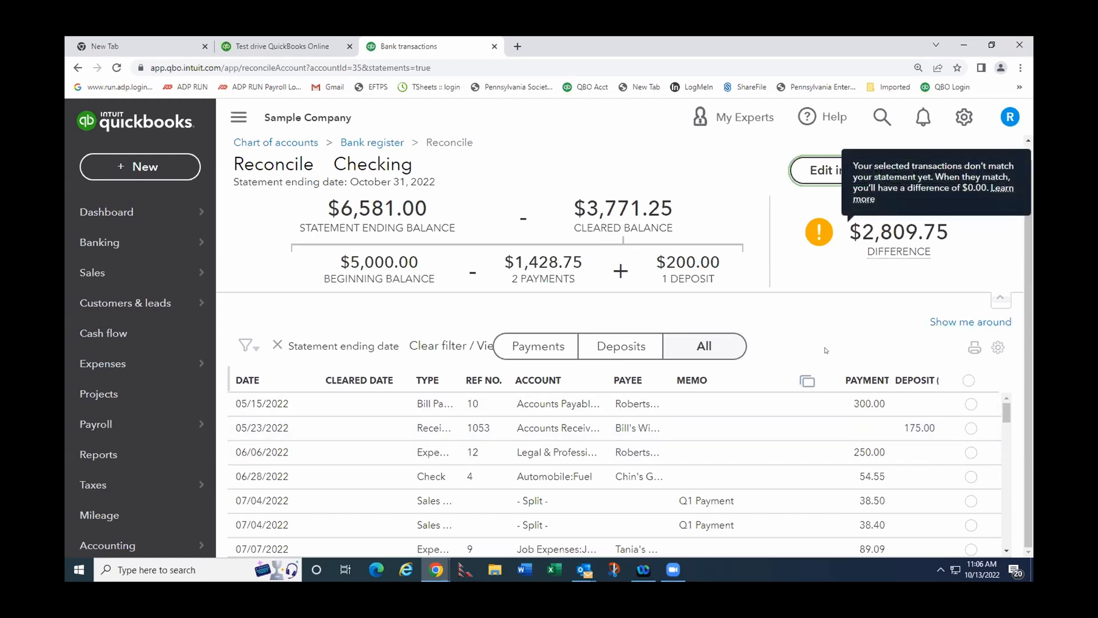
{"action": "scroll", "coordinate": [826, 350], "scroll_direction": "up", "scroll_amount": 1}
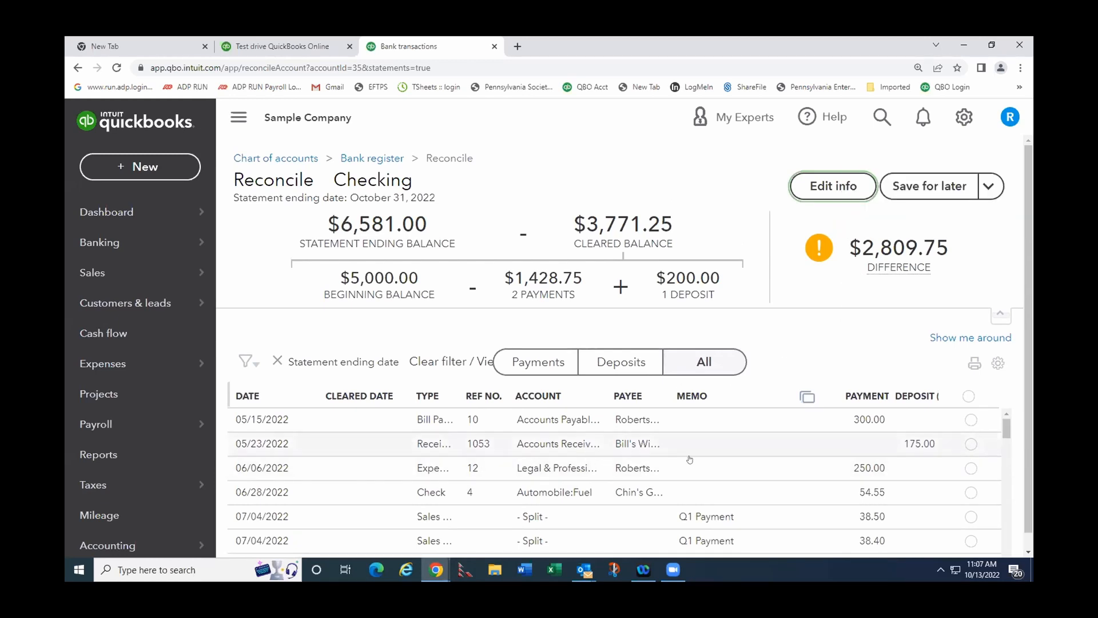
Mark the two 10/13/2022 deposits, the split deposit and the Daily sales deposit, as cleared.
{"action": "scroll", "coordinate": [748, 461], "scroll_direction": "down", "scroll_amount": 1}
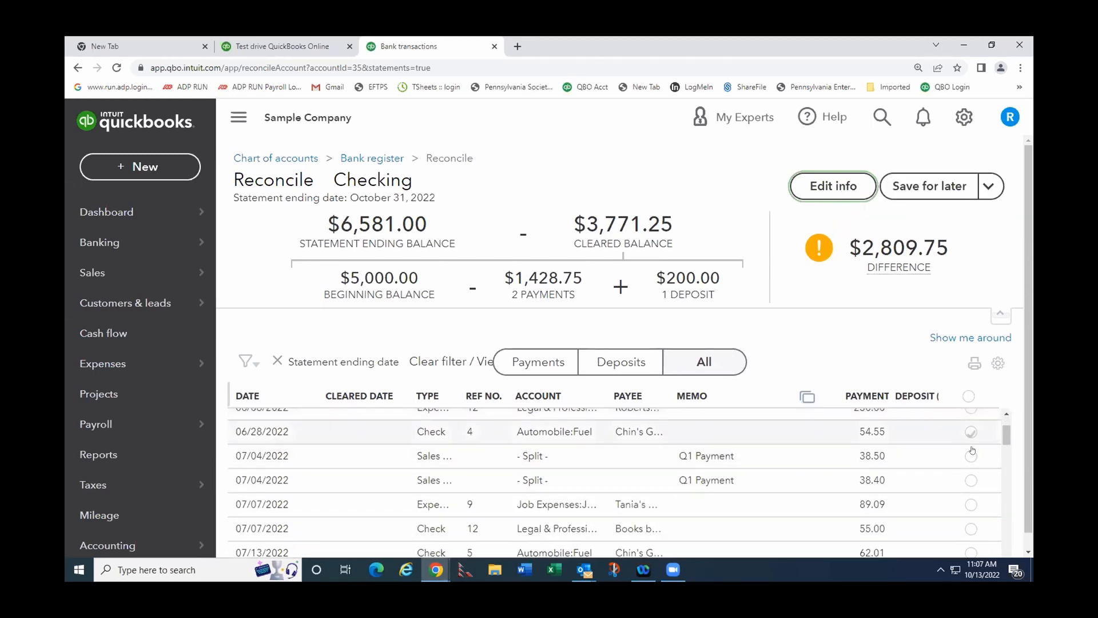
{"action": "scroll", "coordinate": [971, 458], "scroll_direction": "down", "scroll_amount": 2}
{"action": "scroll", "coordinate": [969, 460], "scroll_direction": "down", "scroll_amount": 8}
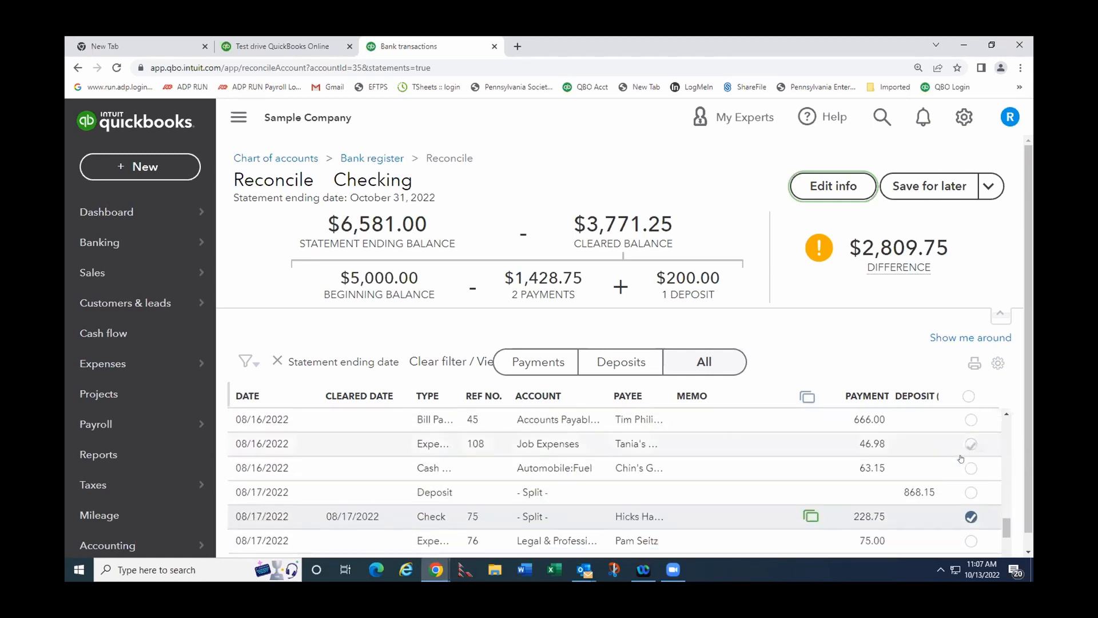
{"action": "scroll", "coordinate": [961, 458], "scroll_direction": "down", "scroll_amount": 4}
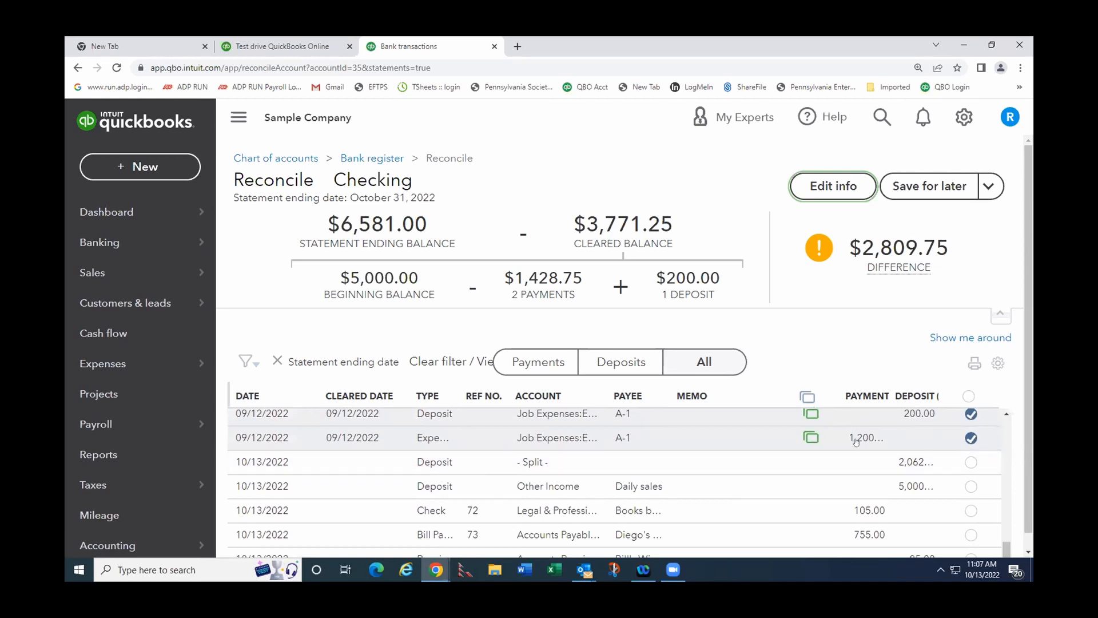
{"action": "scroll", "coordinate": [961, 458], "scroll_direction": "up", "scroll_amount": 1}
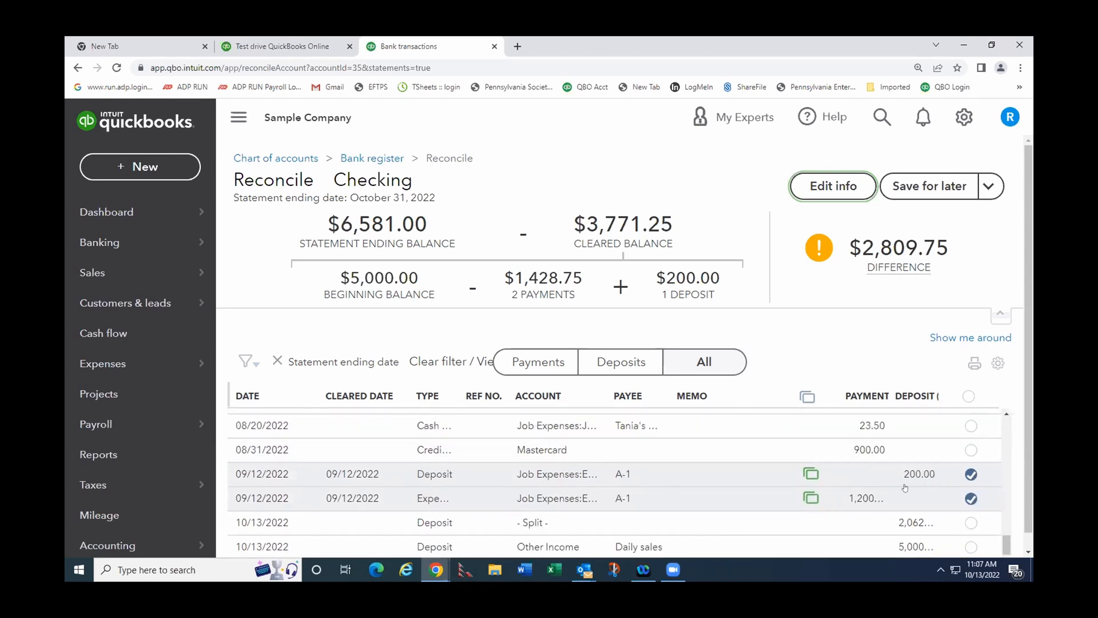
{"action": "scroll", "coordinate": [905, 487], "scroll_direction": "down", "scroll_amount": 1}
{"action": "left_click", "coordinate": [971, 462]}
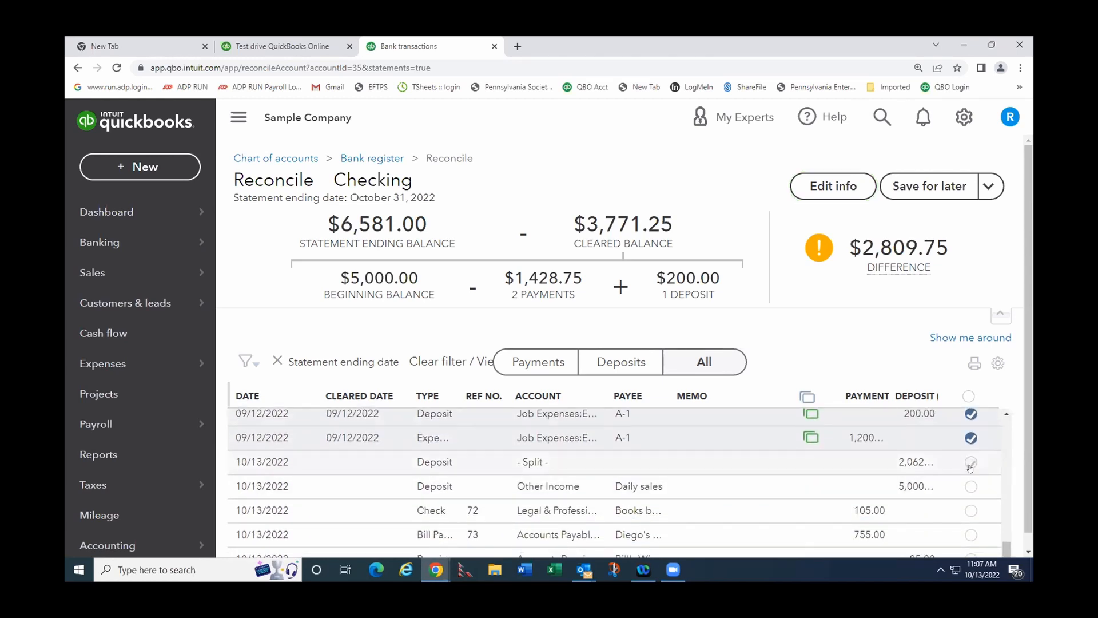
{"action": "left_click", "coordinate": [971, 487]}
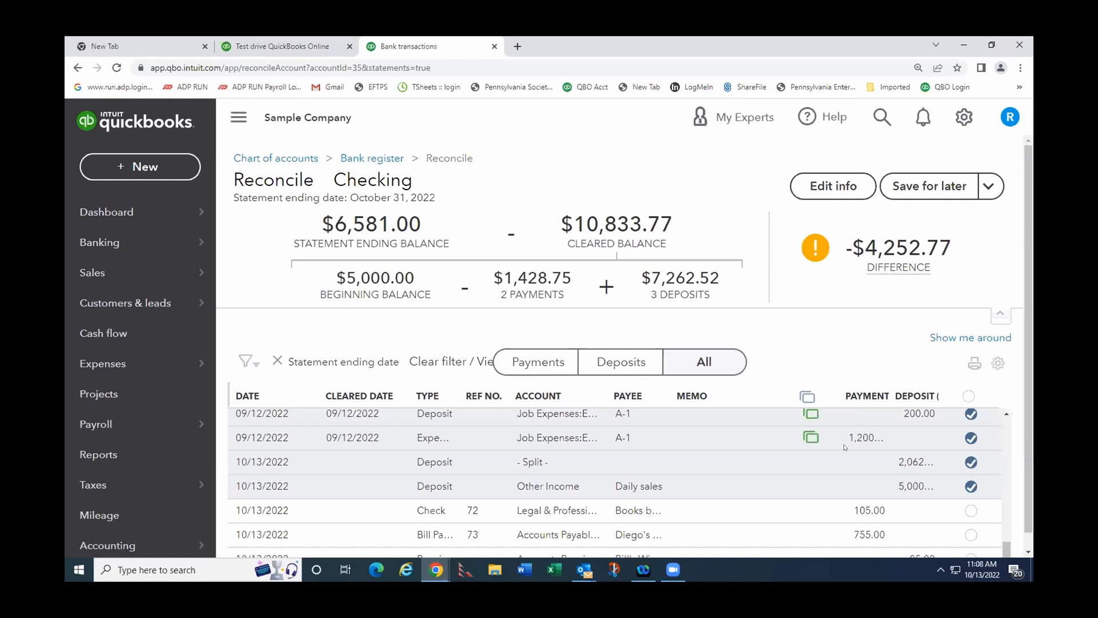
Check the reconciliation difference and the options for finishing, saving or closing the reconciliation.
{"action": "scroll", "coordinate": [768, 421], "scroll_direction": "up", "scroll_amount": 5}
{"action": "scroll", "coordinate": [768, 420], "scroll_direction": "up", "scroll_amount": 5}
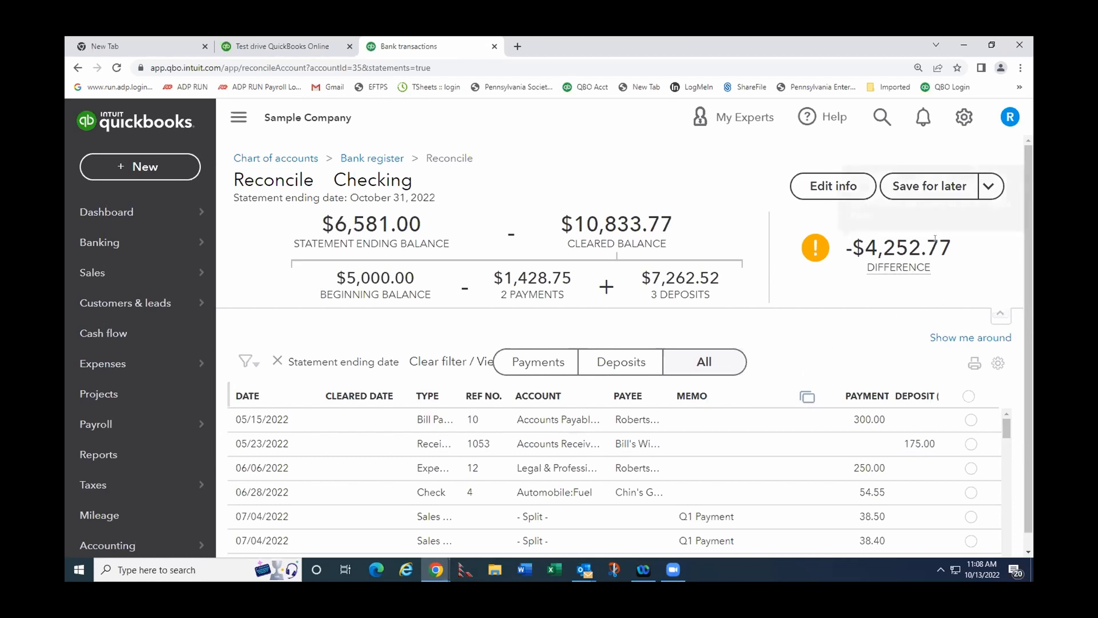
{"action": "mouse_move", "coordinate": [919, 281]}
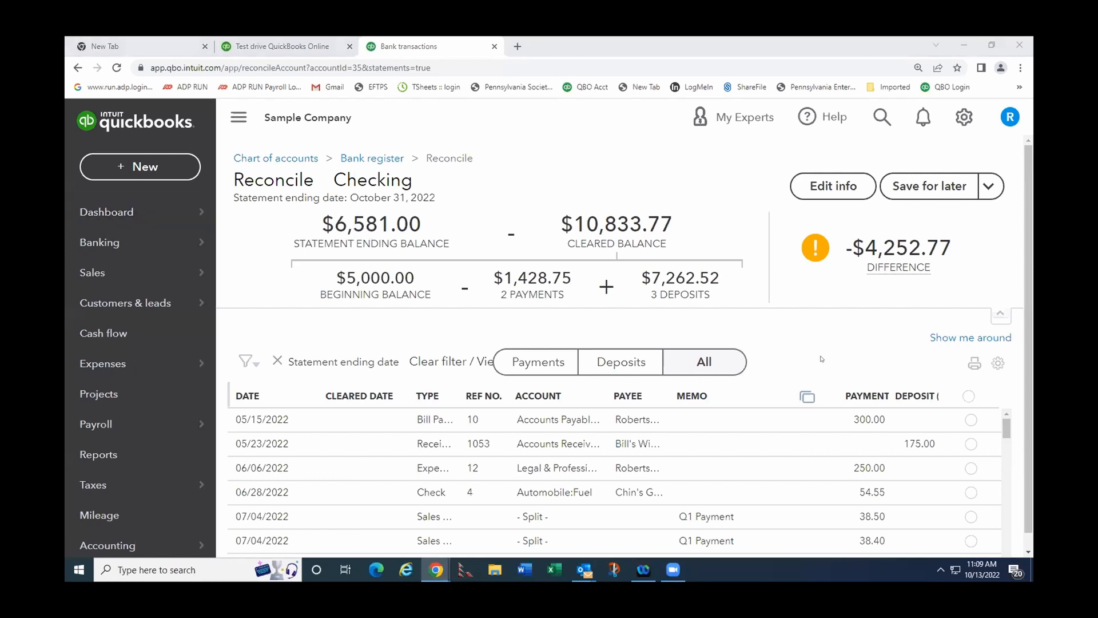
{"action": "mouse_move", "coordinate": [869, 265]}
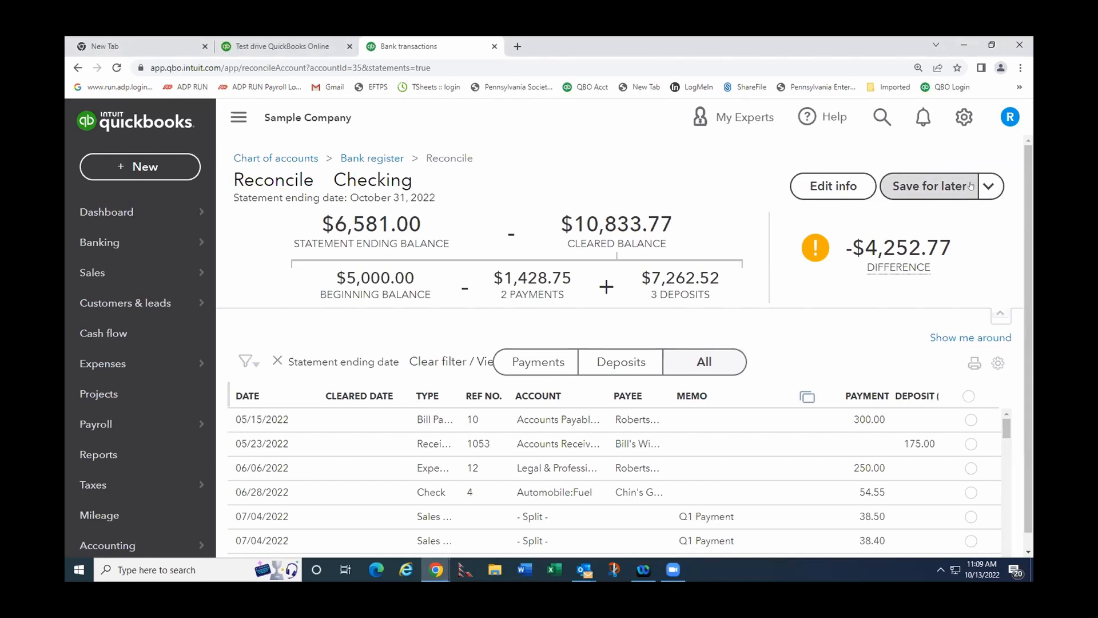
{"action": "left_click", "coordinate": [983, 186]}
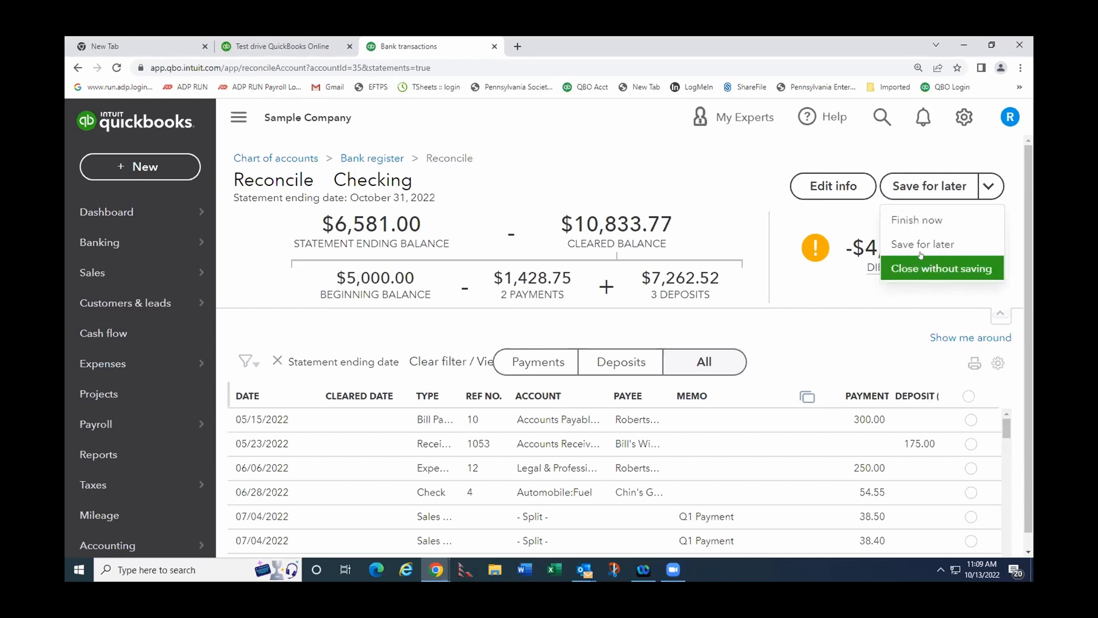
{"action": "mouse_move", "coordinate": [854, 293]}
Edit the statement information to set the ending balance to 6,581.02, and save the change.
{"action": "left_click", "coordinate": [833, 186]}
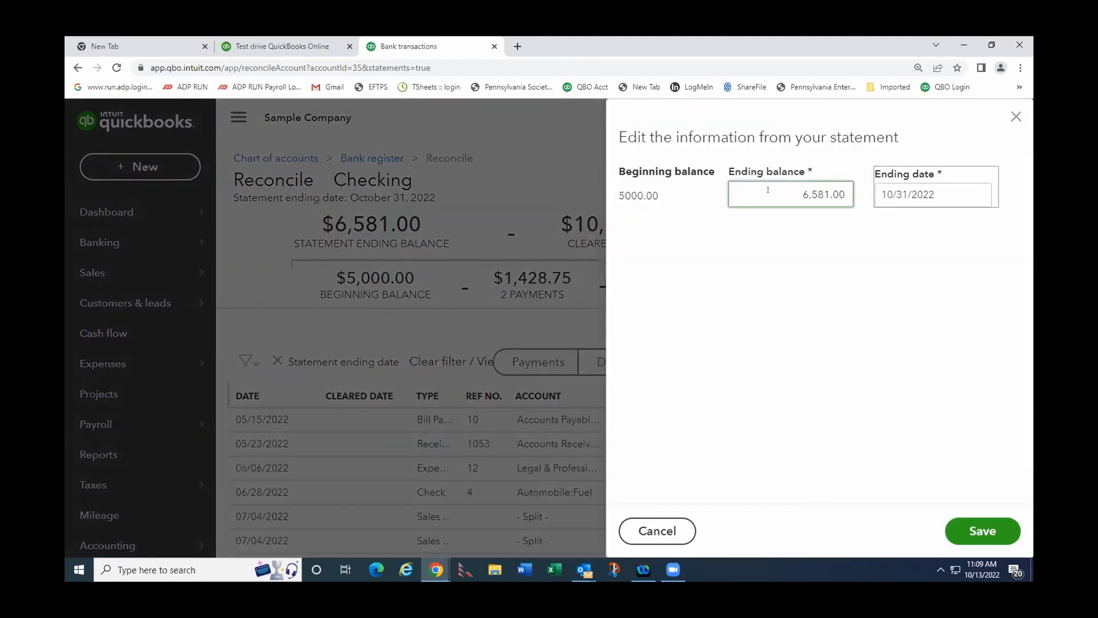
{"action": "key", "text": "BackSpace"}
{"action": "type", "text": "2"}
{"action": "key", "text": "Tab"}
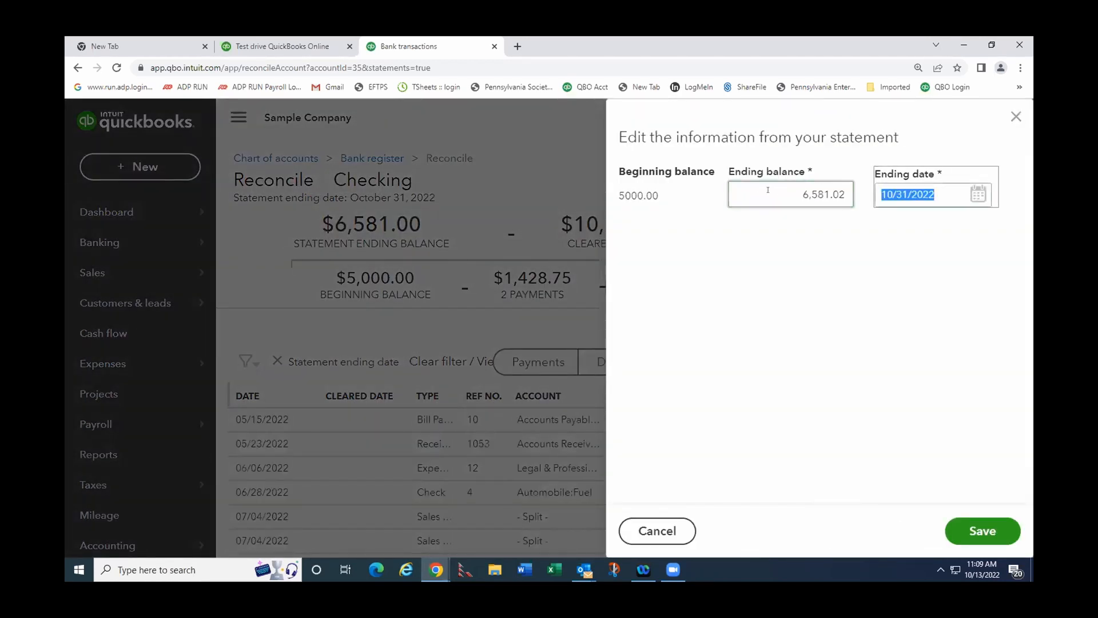
{"action": "left_click", "coordinate": [954, 528]}
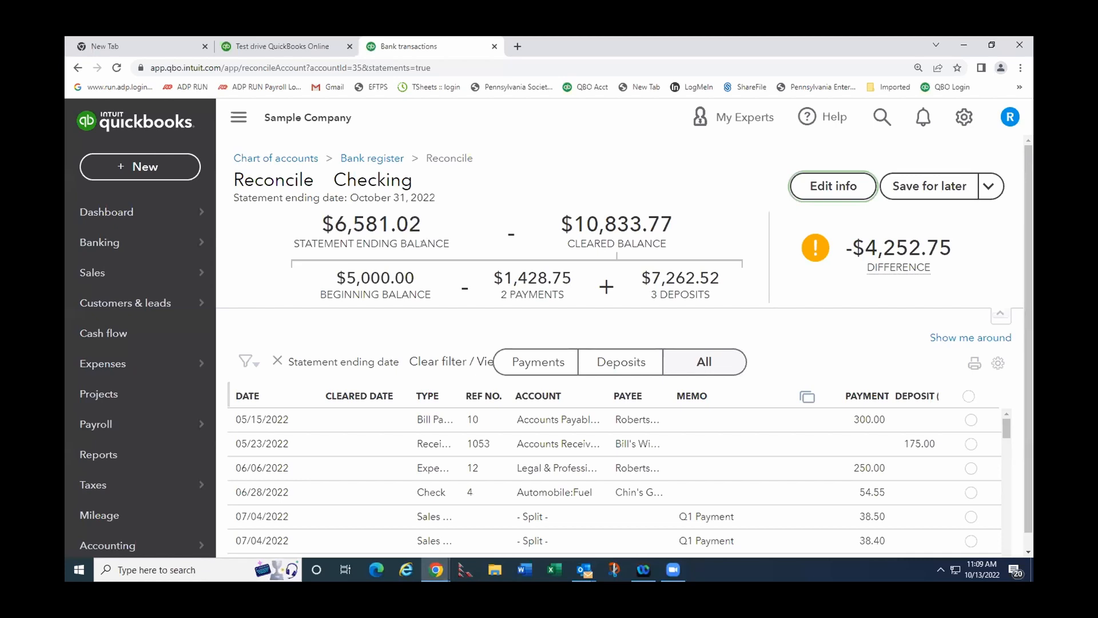
{"action": "scroll", "coordinate": [683, 369], "scroll_direction": "down", "scroll_amount": 1}
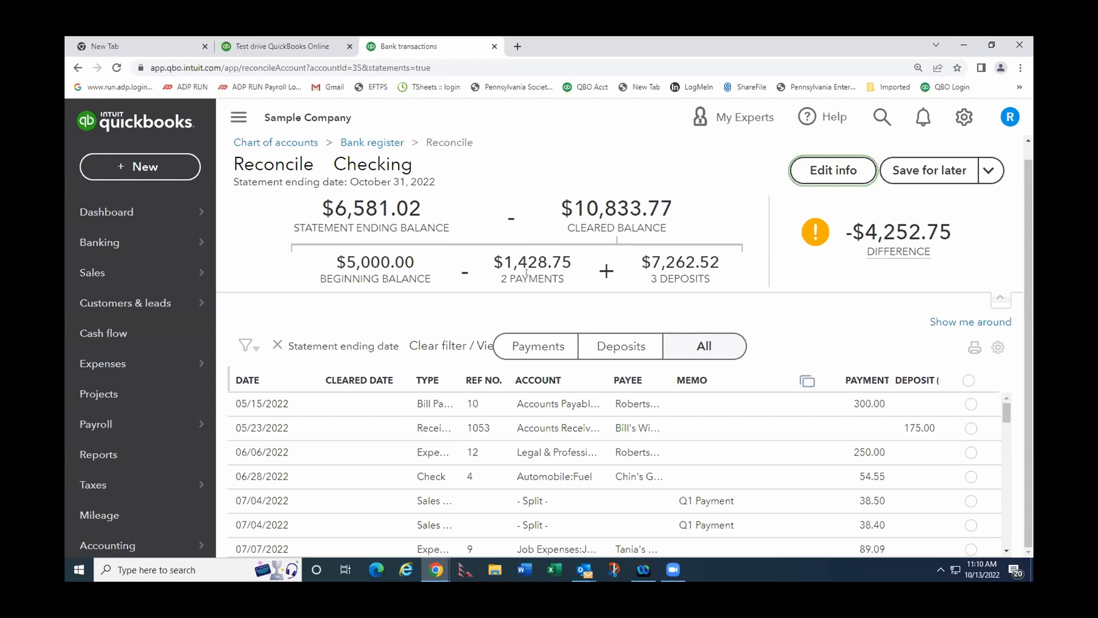
Filter the reconciliation to payments and mark the 08/08/2022 Meals and Entertainment cash expense of 5.66 as cleared.
{"action": "left_click", "coordinate": [534, 353]}
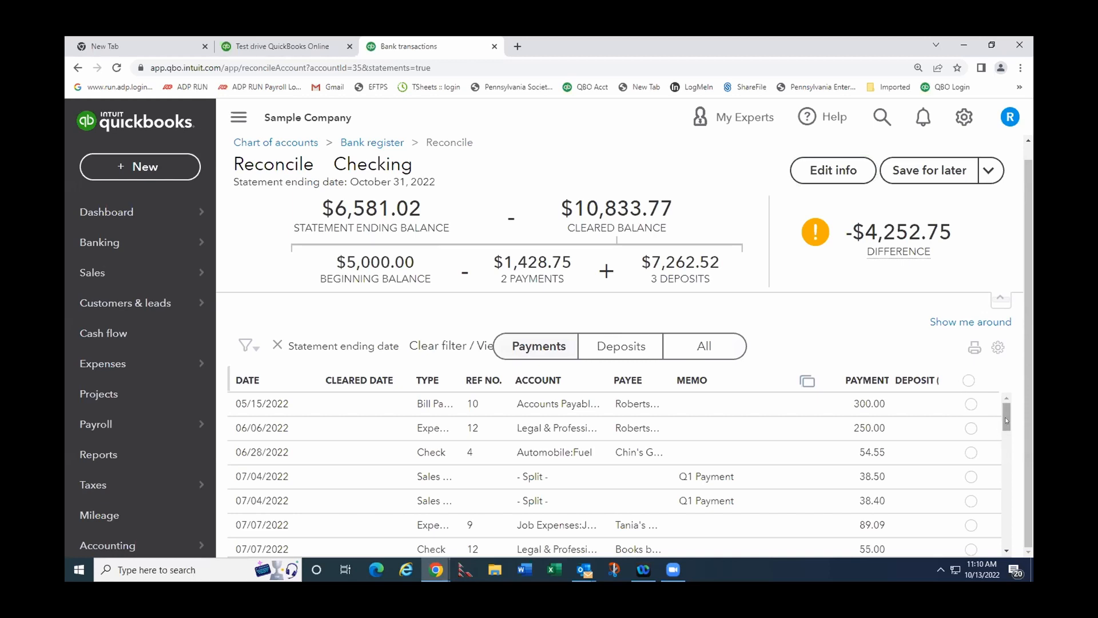
{"action": "left_click_drag", "start_coordinate": [1007, 420], "coordinate": [1019, 466]}
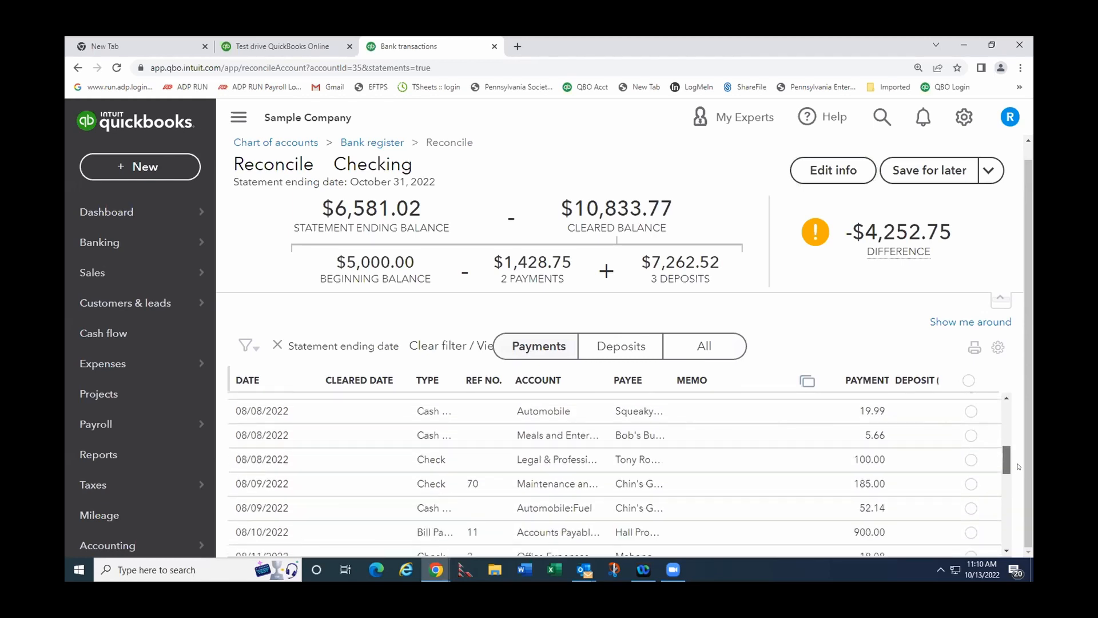
{"action": "left_click", "coordinate": [971, 435]}
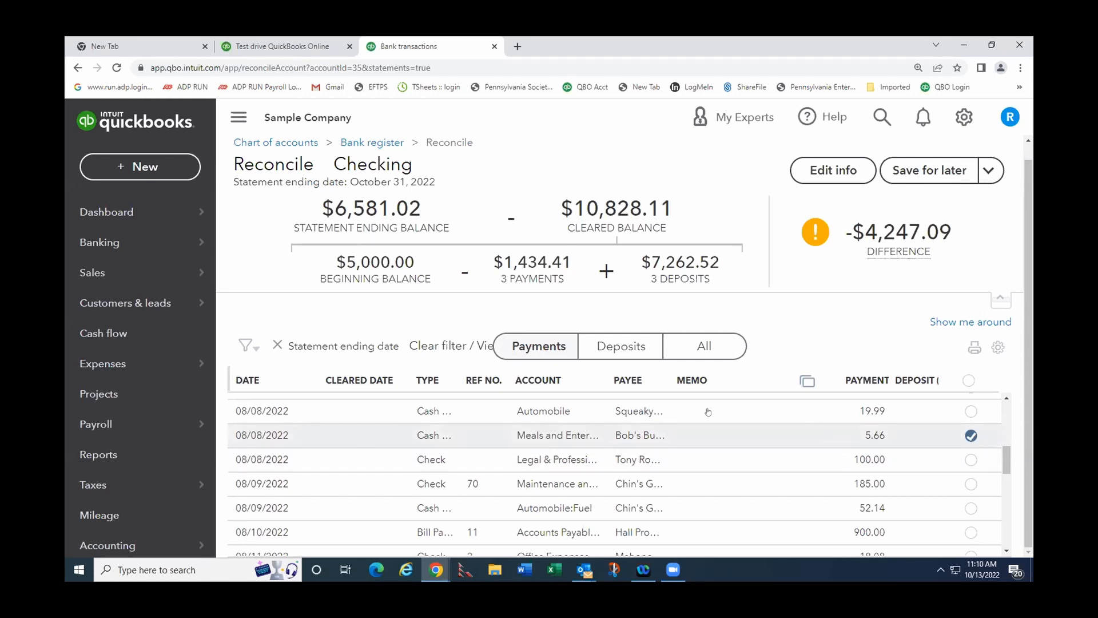
{"action": "scroll", "coordinate": [813, 419], "scroll_direction": "up", "scroll_amount": 5}
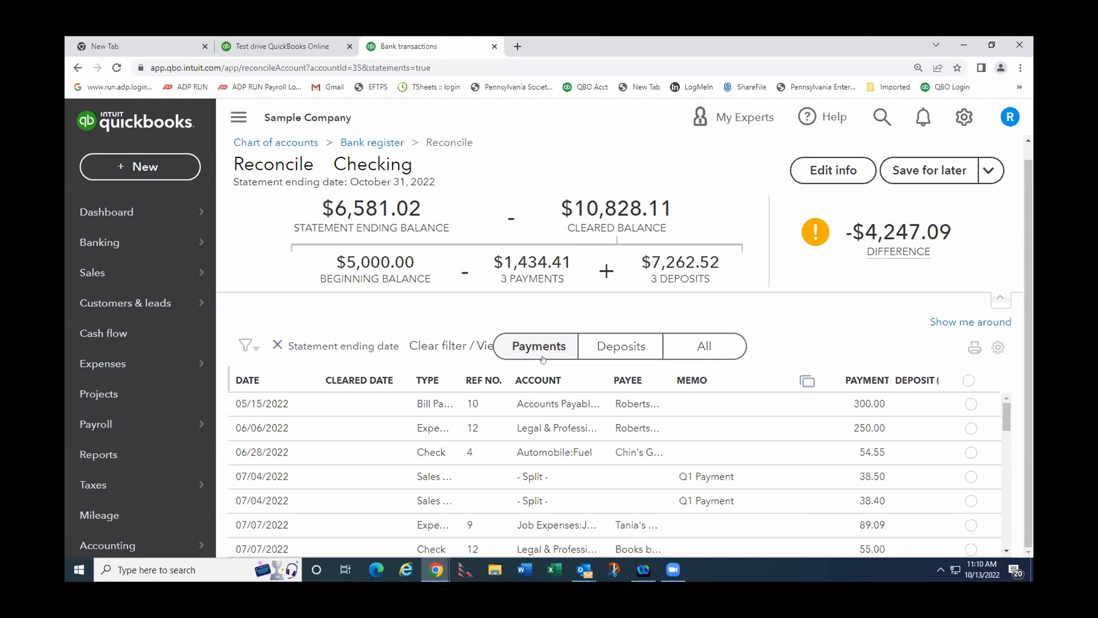
Show all reconciliation transactions, mark every one of them as cleared, and check the explanation of the difference.
{"action": "left_click", "coordinate": [705, 345]}
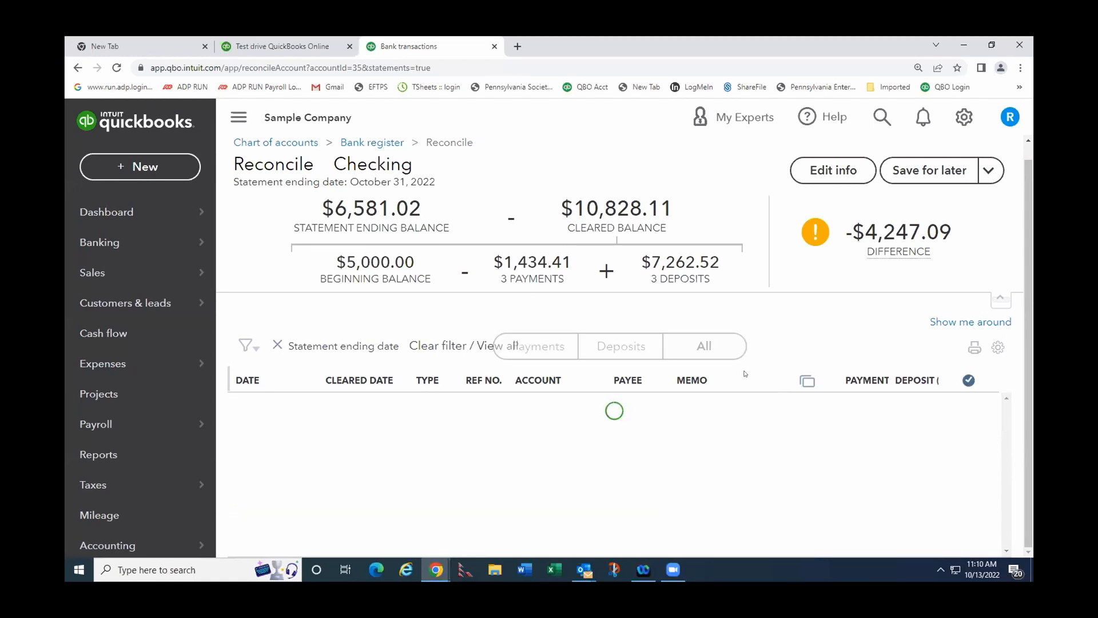
{"action": "scroll", "coordinate": [719, 418], "scroll_direction": "up", "scroll_amount": 1}
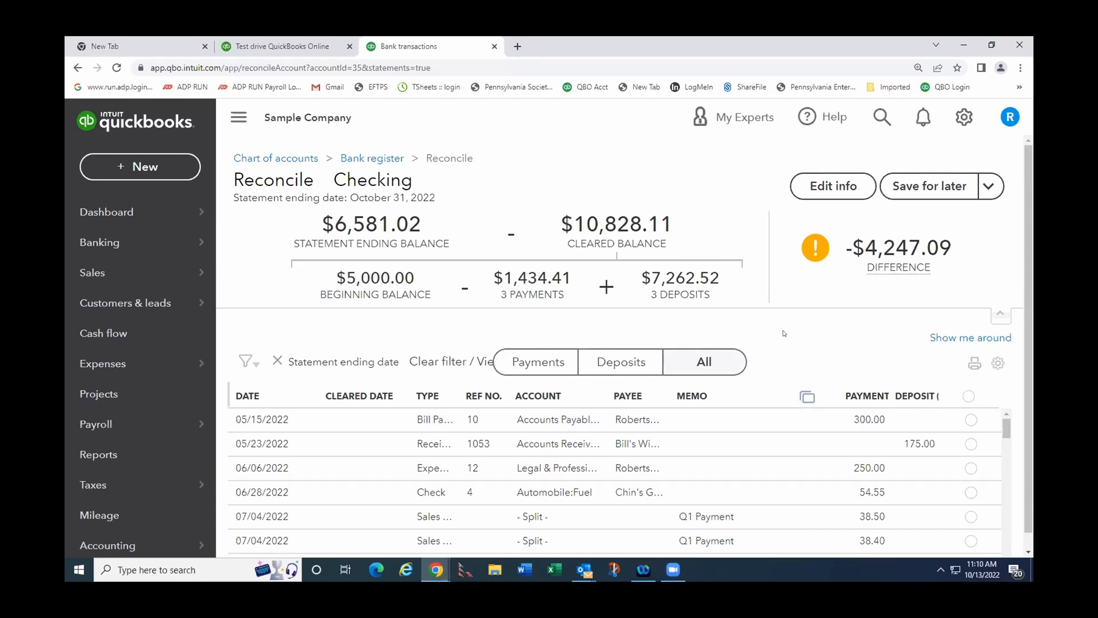
{"action": "left_click", "coordinate": [968, 396]}
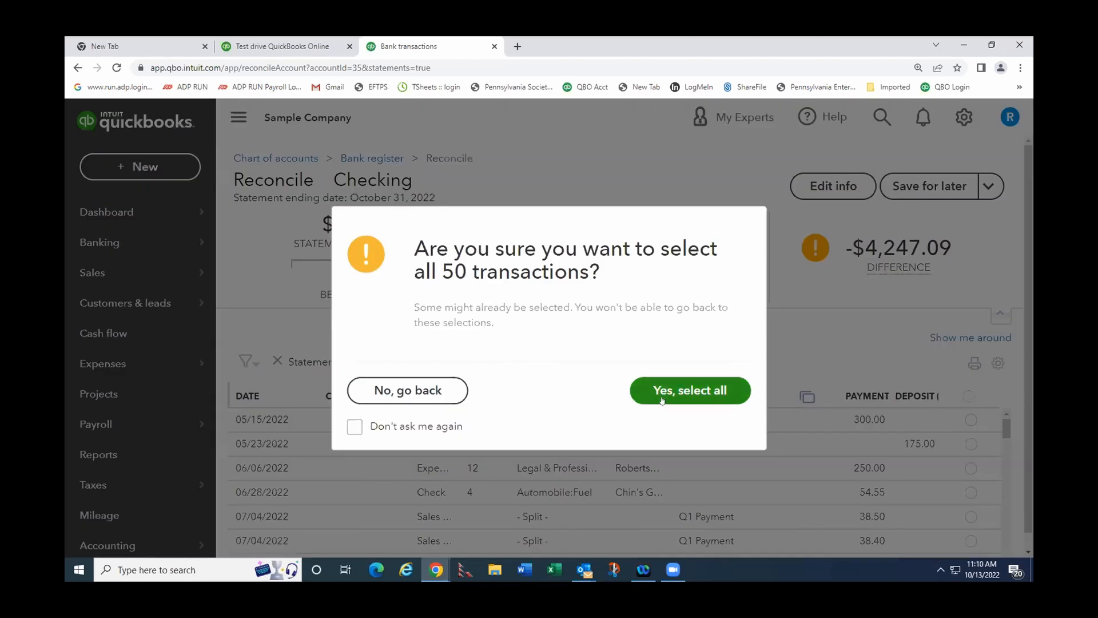
{"action": "left_click", "coordinate": [692, 392]}
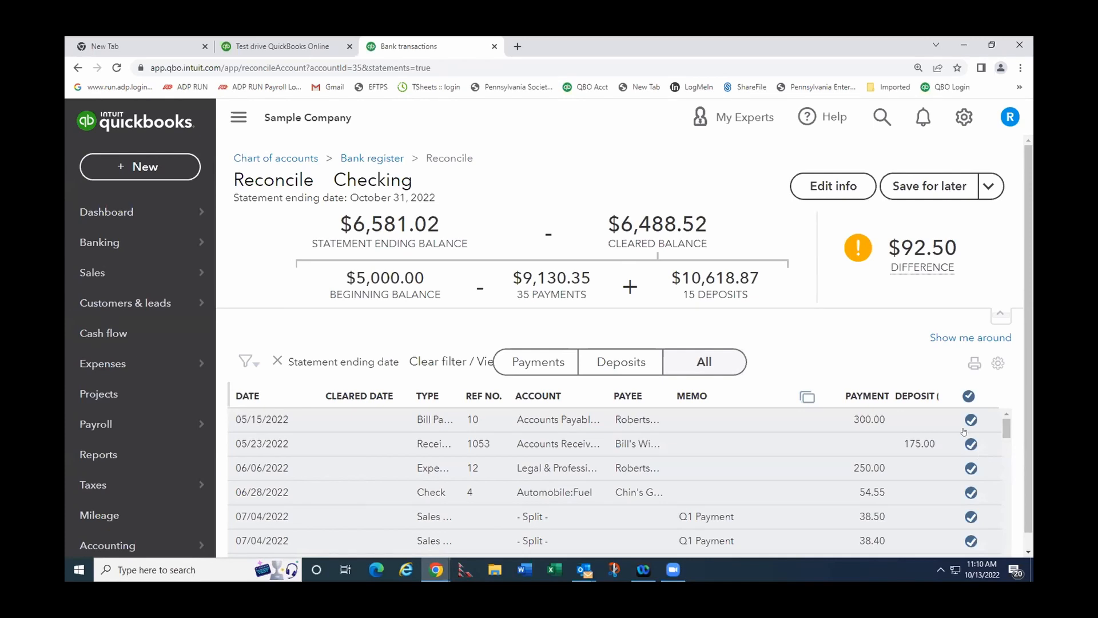
{"action": "mouse_move", "coordinate": [905, 262]}
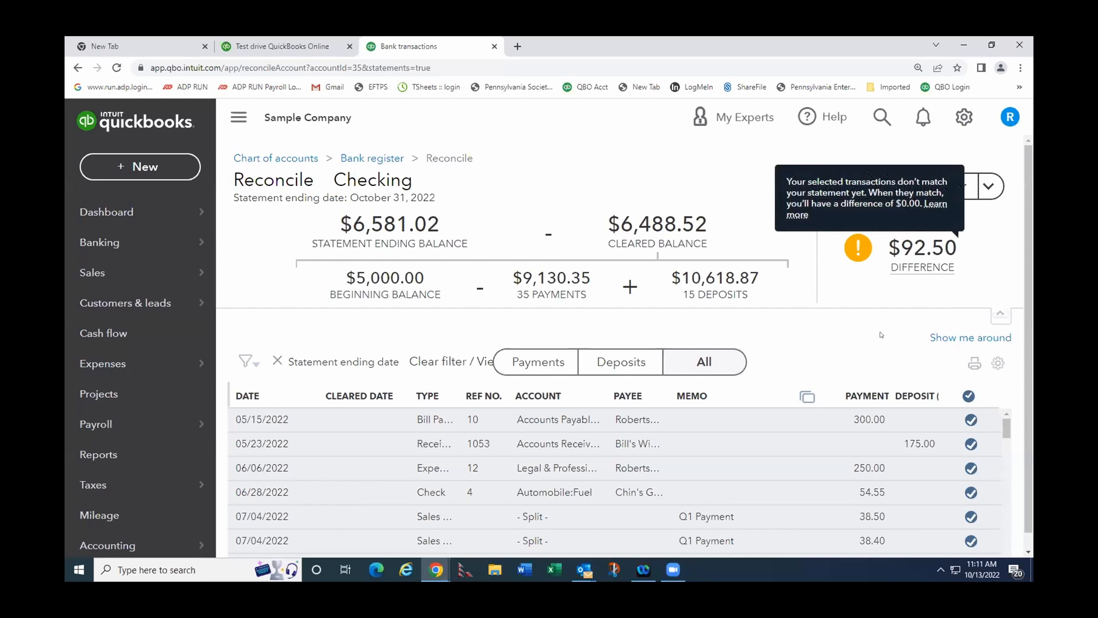
Close the Checking reconciliation without saving and look over the reconciliation start page.
{"action": "left_click", "coordinate": [989, 186]}
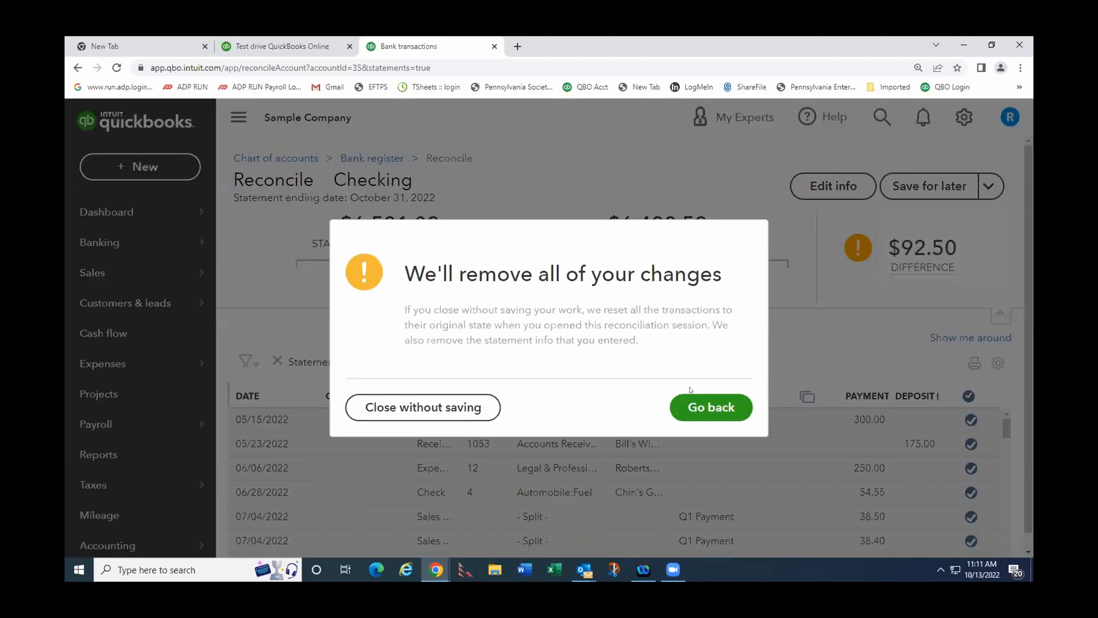
{"action": "left_click", "coordinate": [472, 410]}
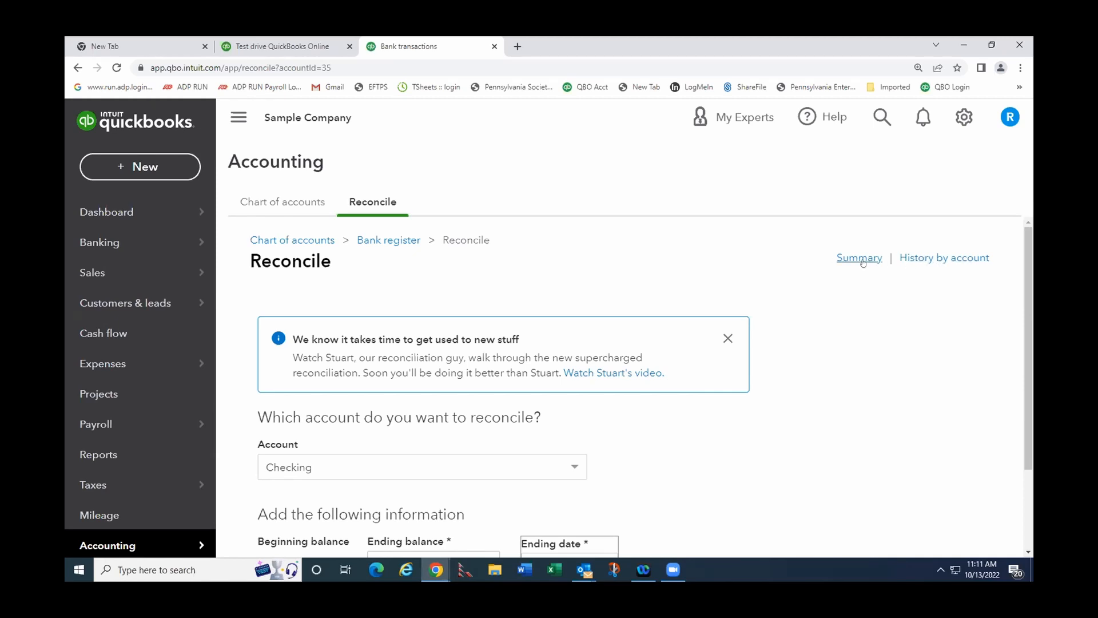
{"action": "scroll", "coordinate": [698, 429], "scroll_direction": "down", "scroll_amount": 2}
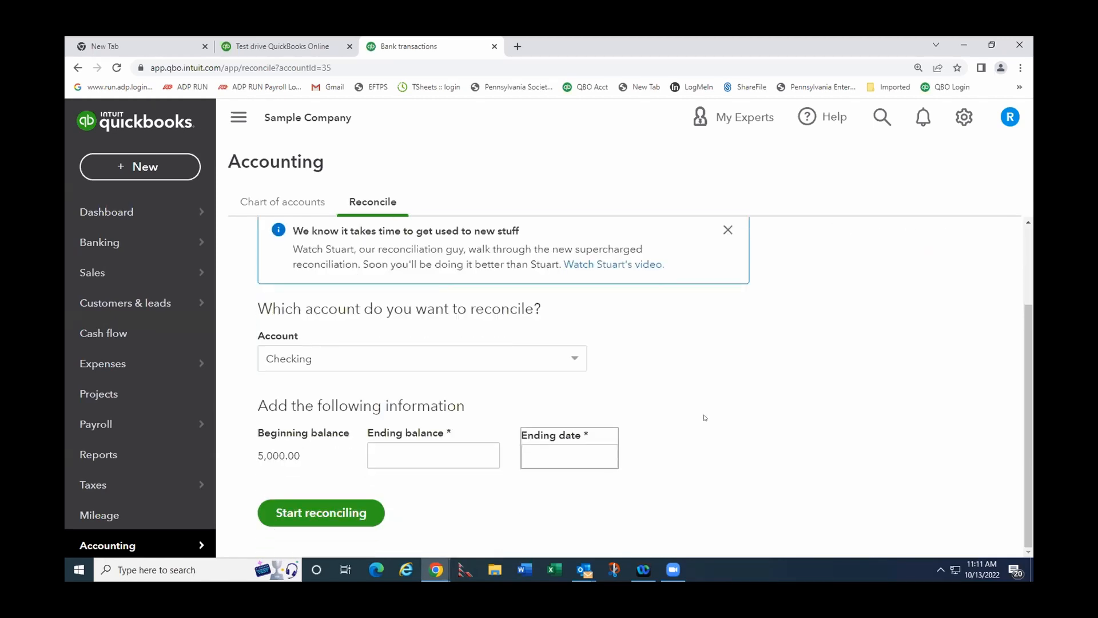
{"action": "scroll", "coordinate": [704, 417], "scroll_direction": "up", "scroll_amount": 2}
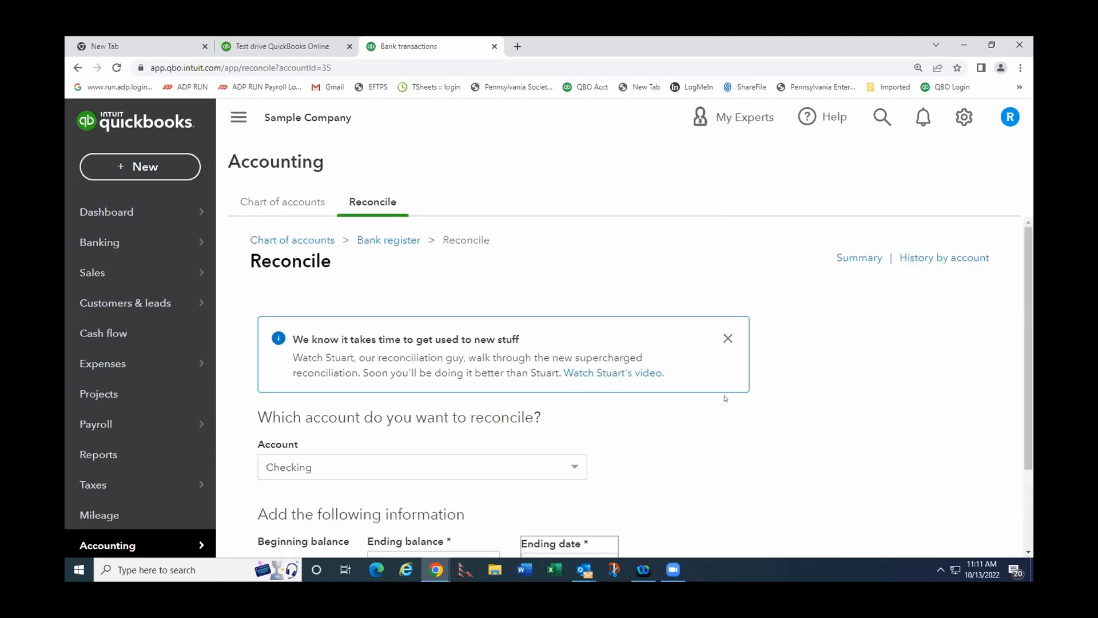
View the reconciliation history by account for Checking and switch it to the Savings account.
{"action": "left_click", "coordinate": [930, 259]}
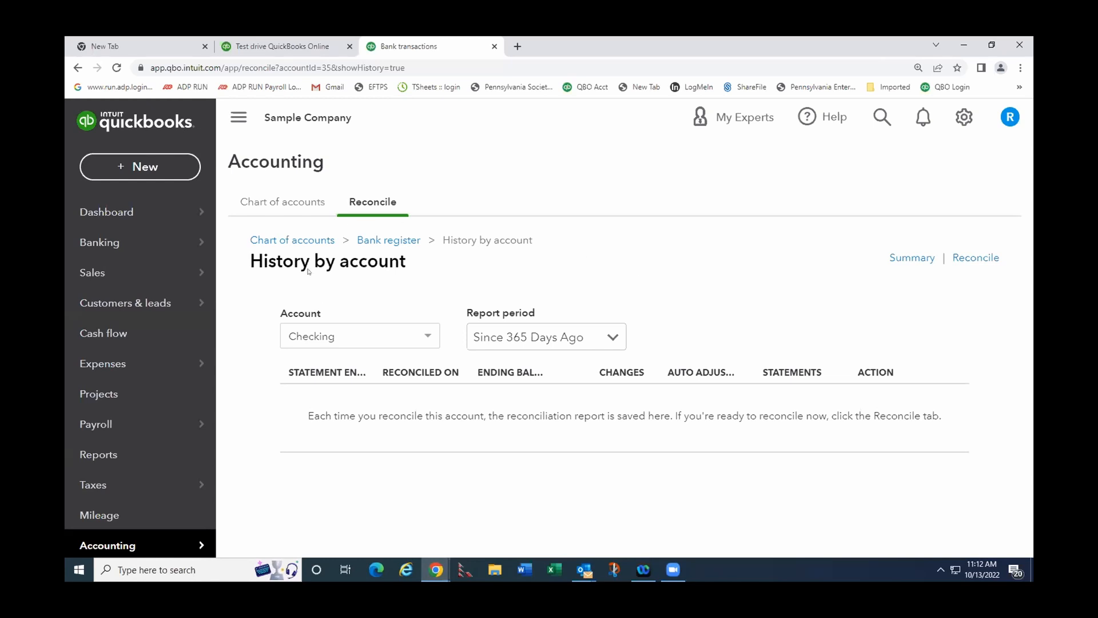
{"action": "left_click", "coordinate": [422, 339]}
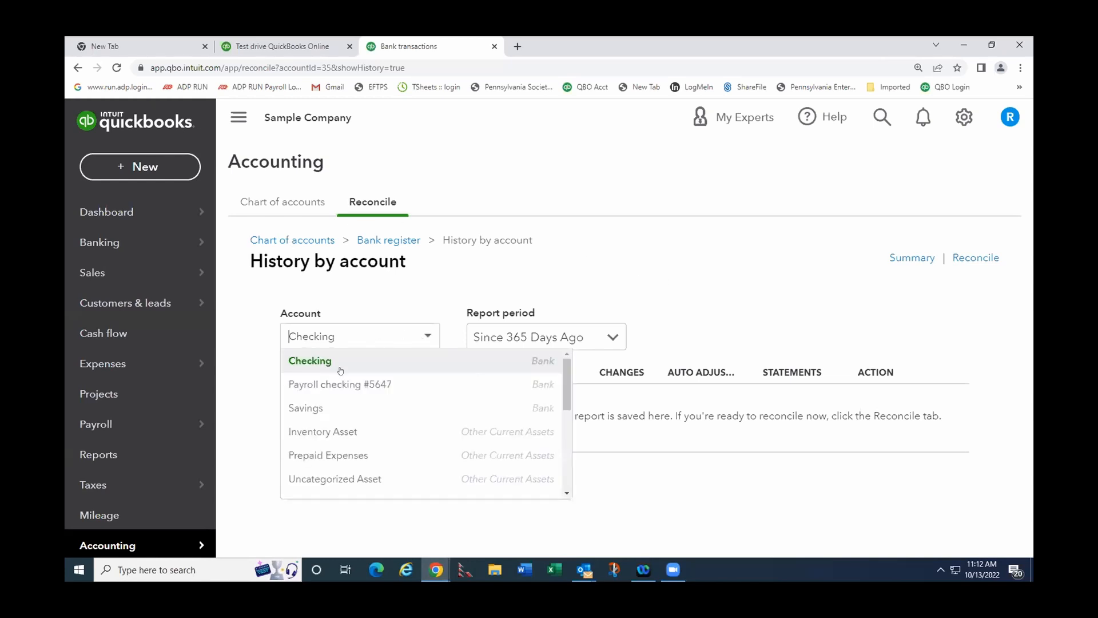
{"action": "left_click", "coordinate": [343, 406]}
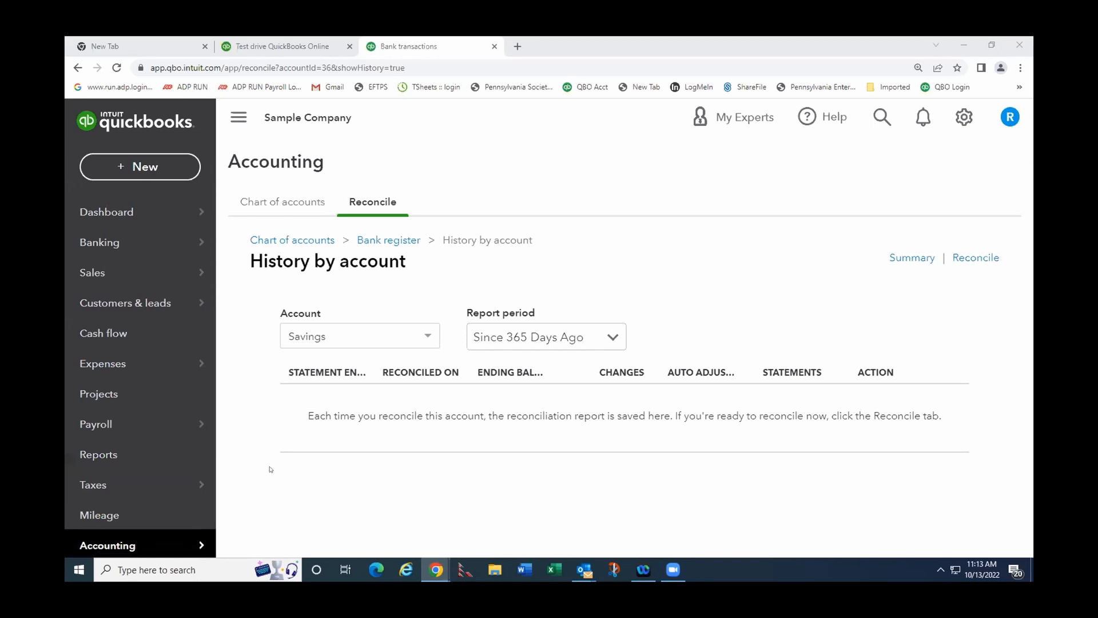
Open the Balance Sheet from the favorite reports and review its assets, liabilities and equity.
{"action": "left_click", "coordinate": [147, 457]}
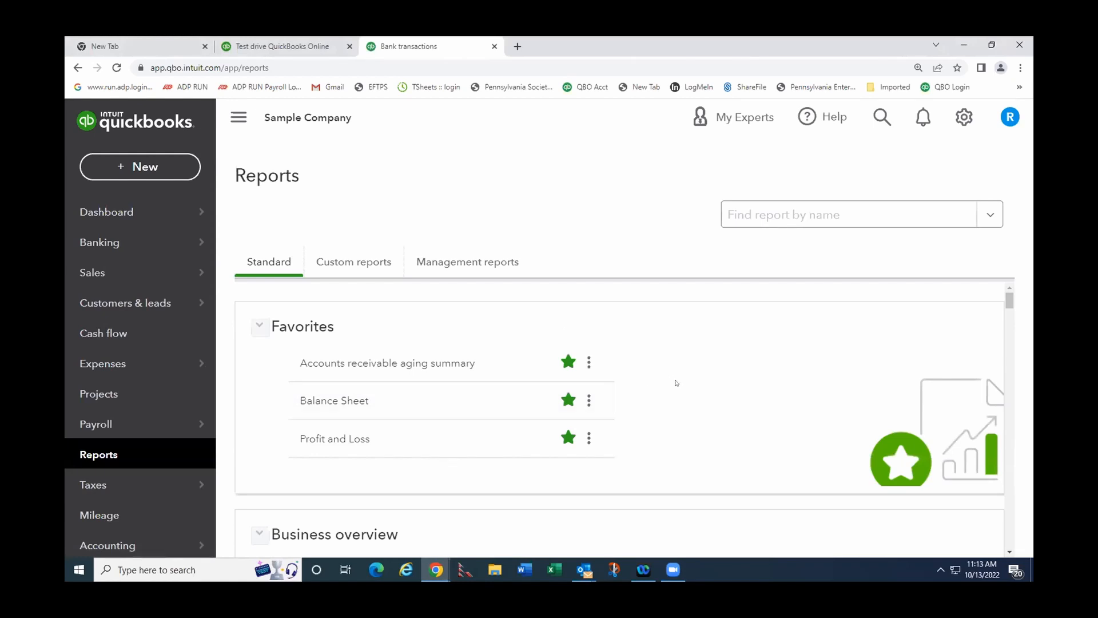
{"action": "scroll", "coordinate": [676, 382], "scroll_direction": "down", "scroll_amount": 1}
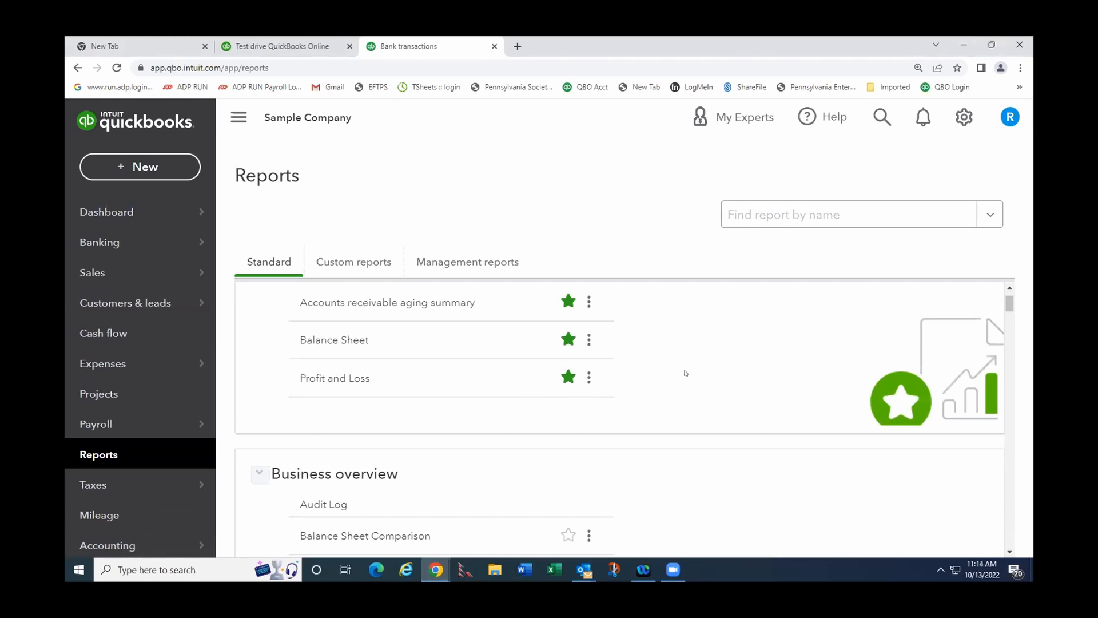
{"action": "scroll", "coordinate": [678, 379], "scroll_direction": "up", "scroll_amount": 1}
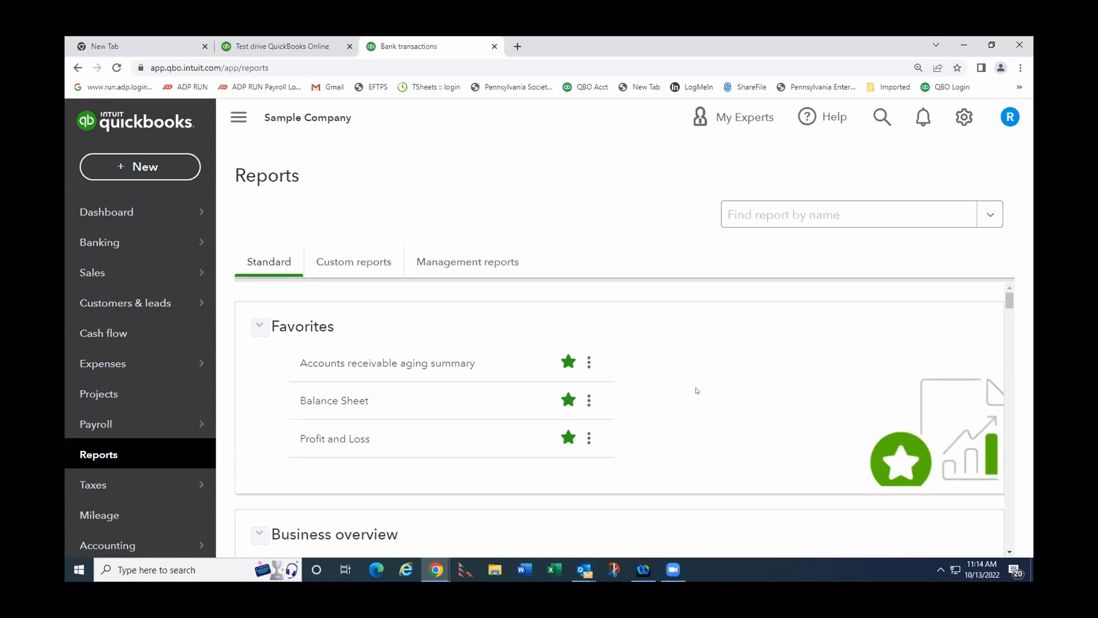
{"action": "scroll", "coordinate": [707, 389], "scroll_direction": "down", "scroll_amount": 1}
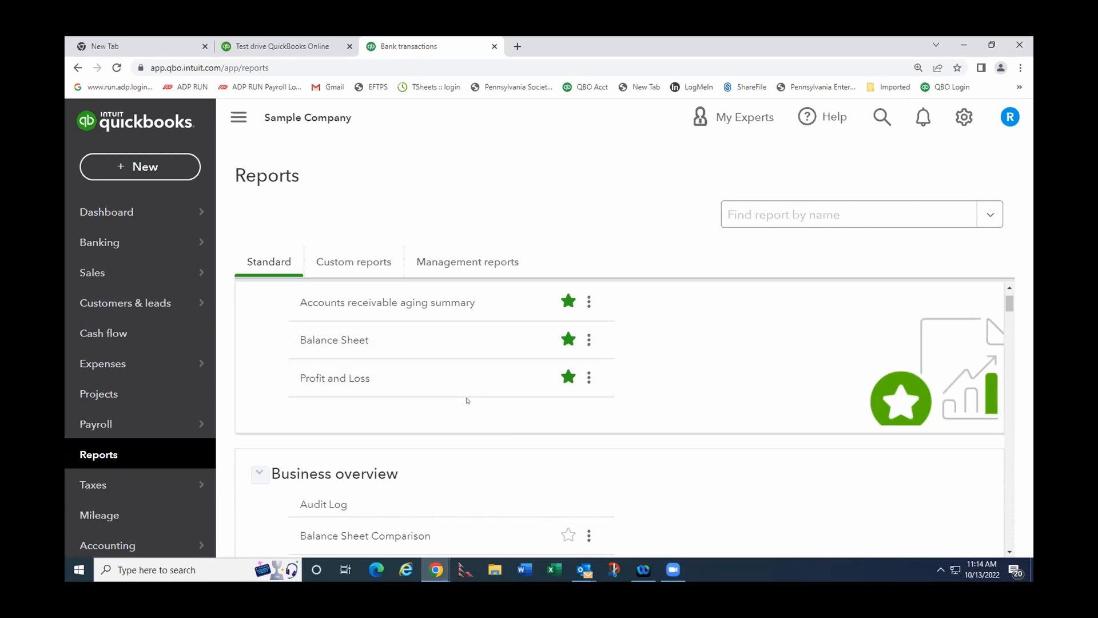
{"action": "left_click", "coordinate": [338, 342]}
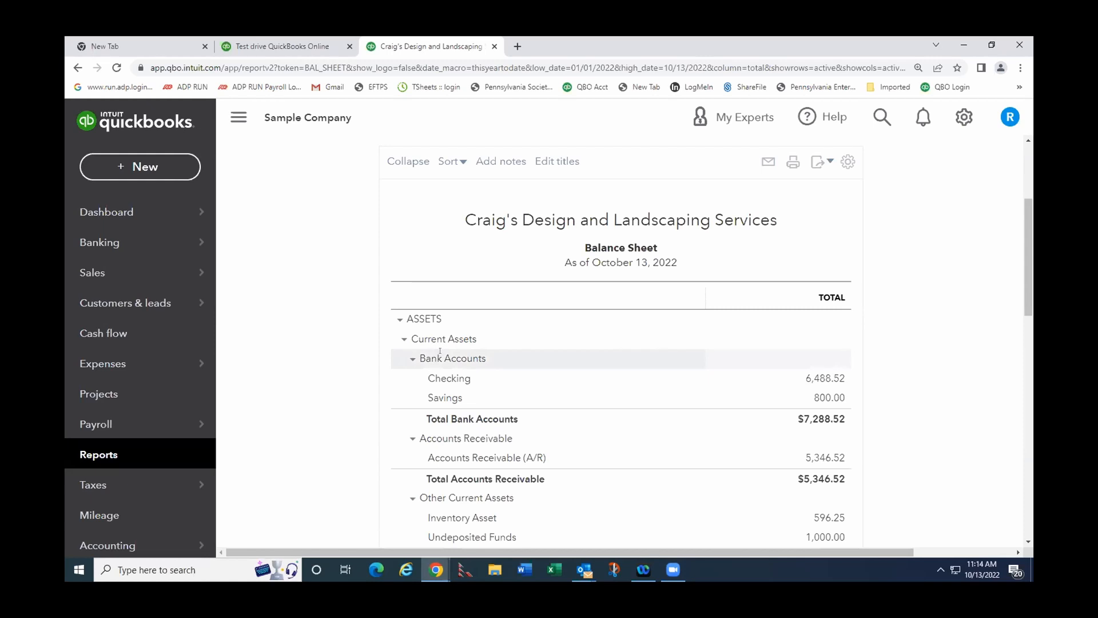
{"action": "scroll", "coordinate": [440, 351], "scroll_direction": "down", "scroll_amount": 7}
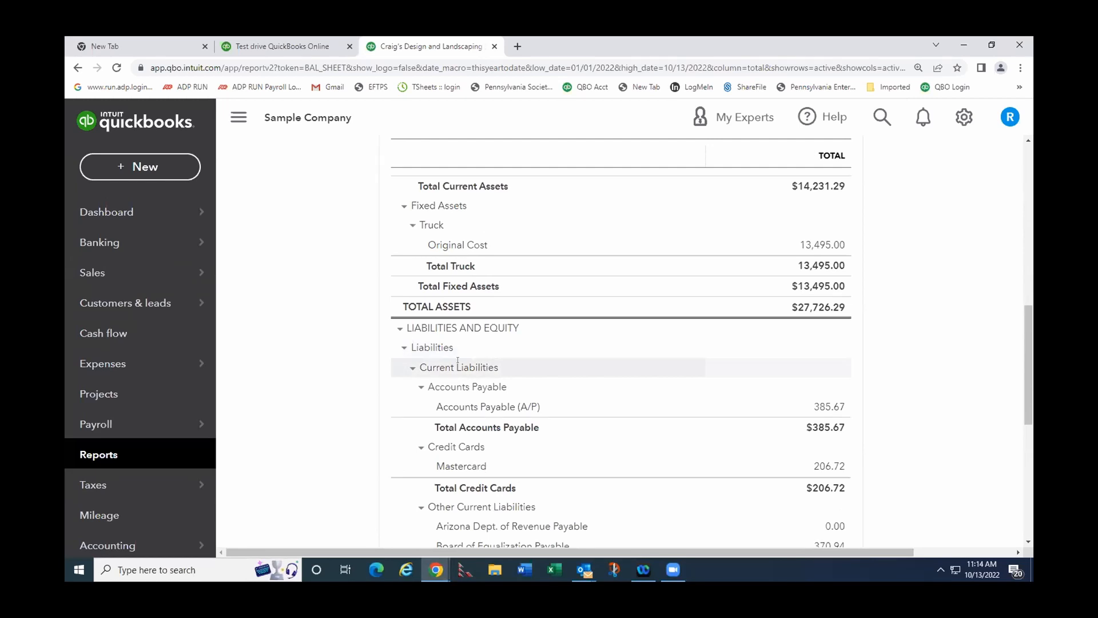
{"action": "scroll", "coordinate": [458, 361], "scroll_direction": "down", "scroll_amount": 7}
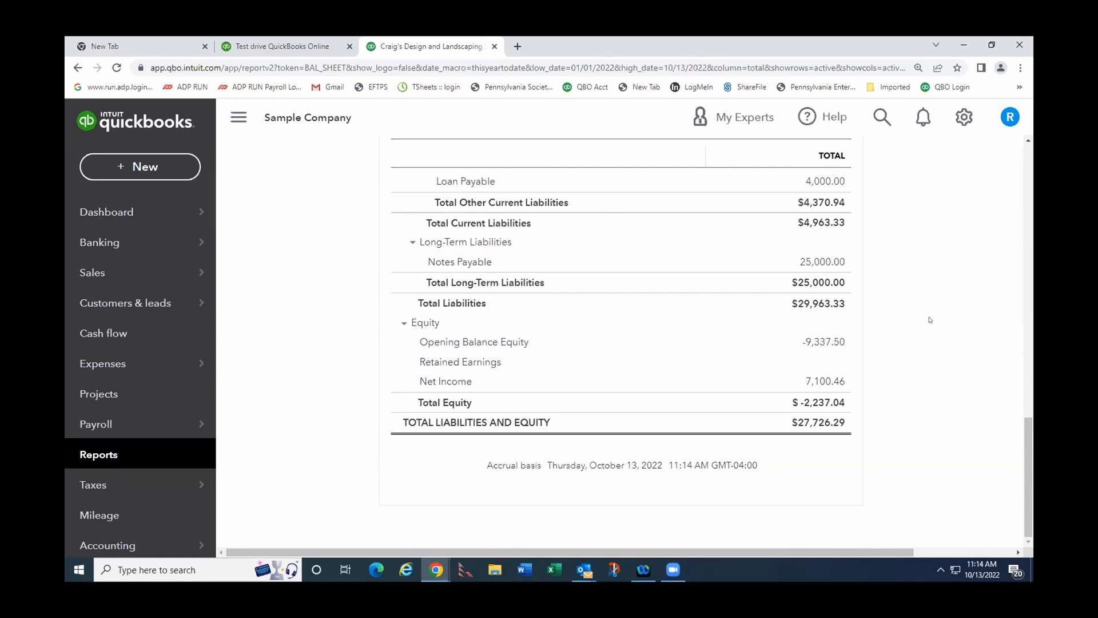
{"action": "scroll", "coordinate": [372, 343], "scroll_direction": "up", "scroll_amount": 4}
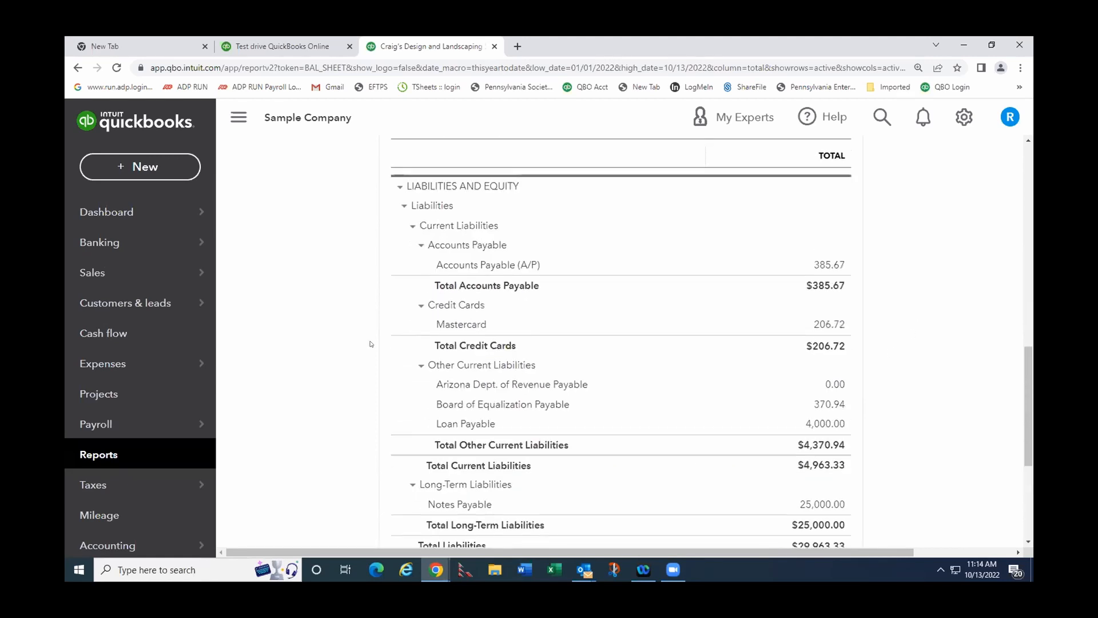
{"action": "scroll", "coordinate": [371, 344], "scroll_direction": "up", "scroll_amount": 9}
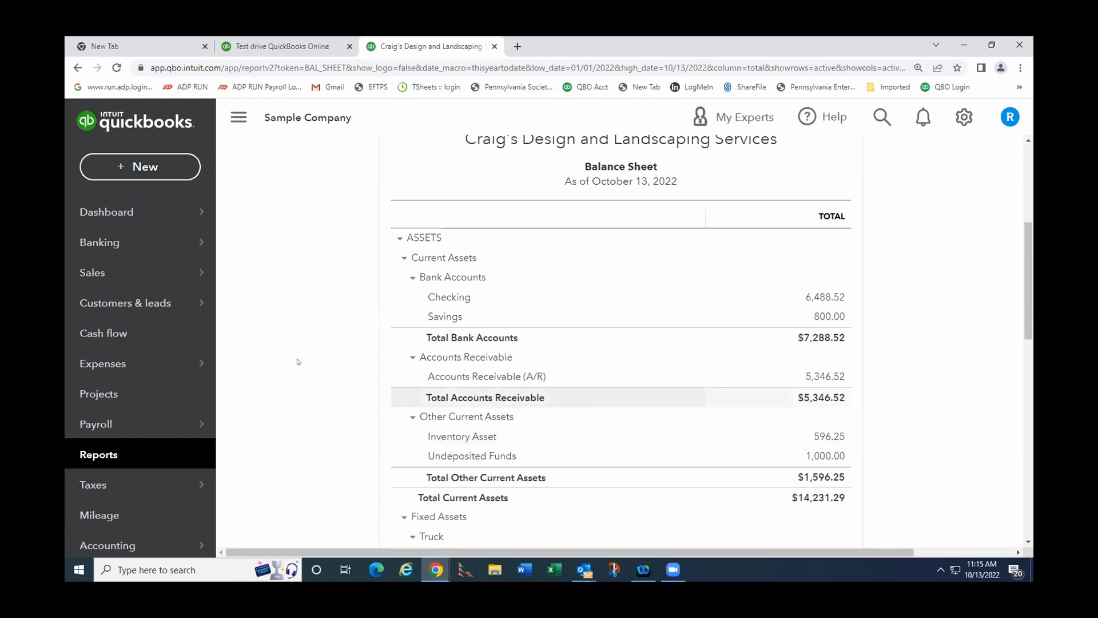
{"action": "scroll", "coordinate": [290, 360], "scroll_direction": "up", "scroll_amount": 5}
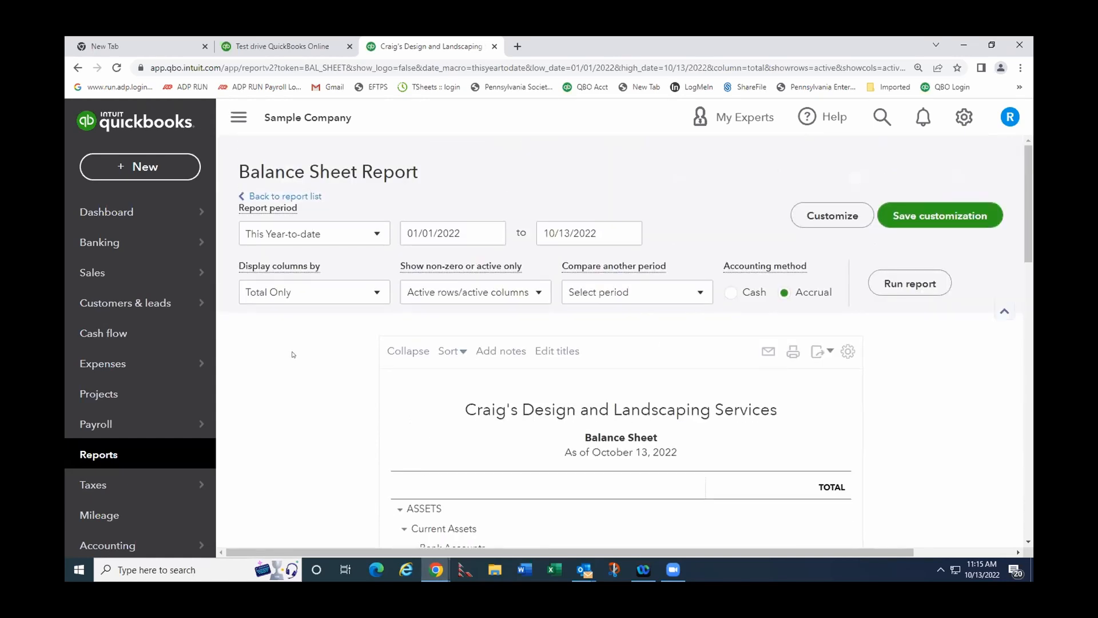
Return to the report list, open the Profit and Loss report, and review it from income down to net income.
{"action": "left_click", "coordinate": [300, 196]}
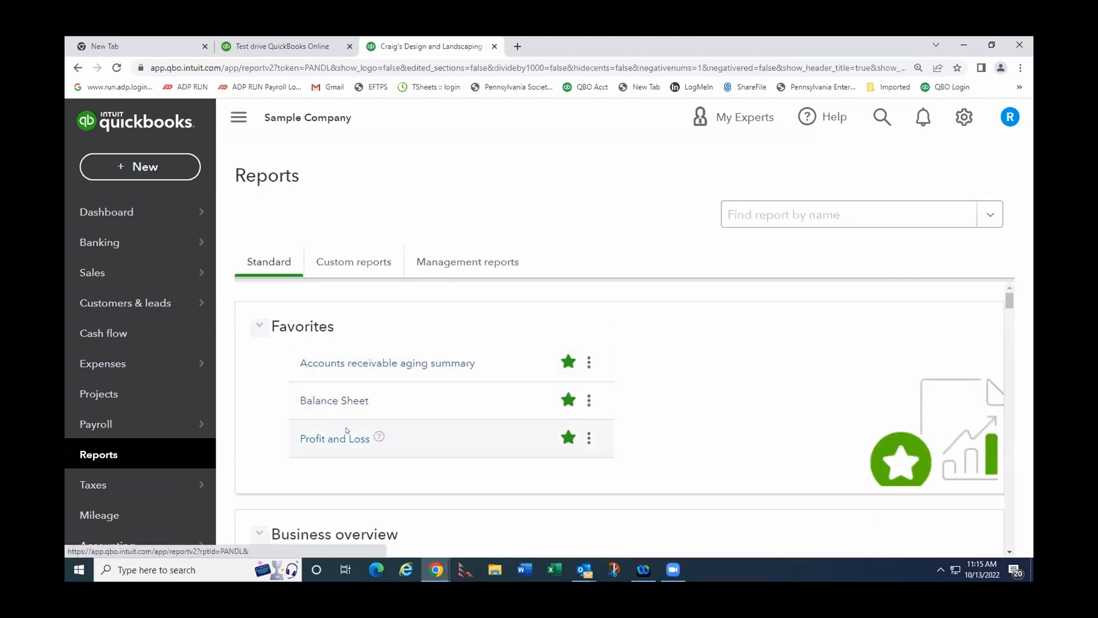
{"action": "left_click", "coordinate": [343, 437]}
{"action": "scroll", "coordinate": [371, 412], "scroll_direction": "down", "scroll_amount": 3}
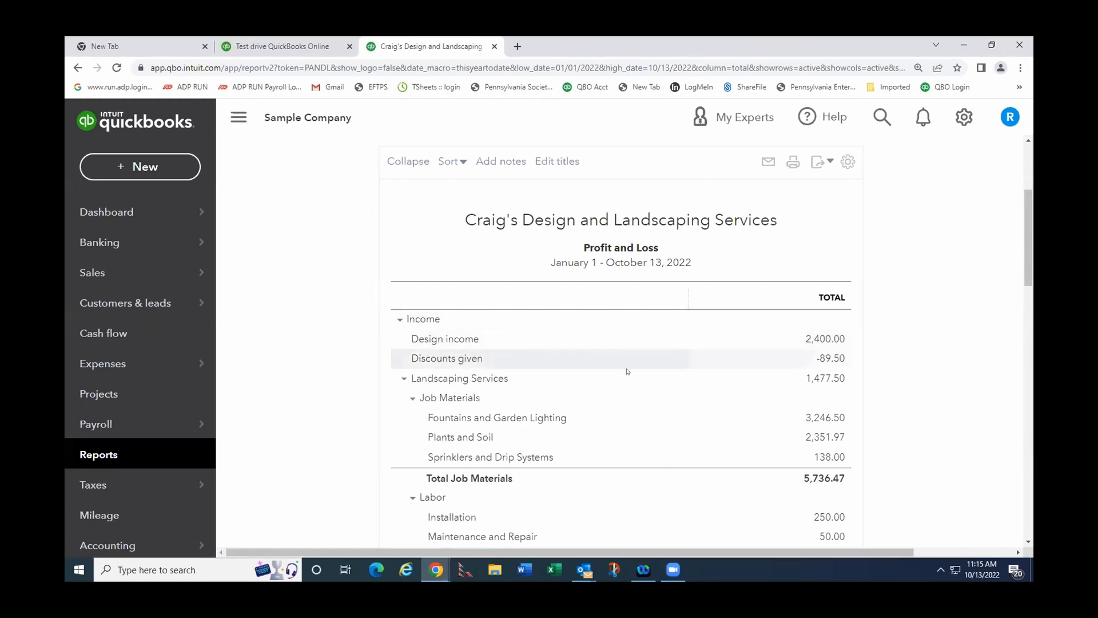
{"action": "scroll", "coordinate": [466, 421], "scroll_direction": "down", "scroll_amount": 1}
{"action": "scroll", "coordinate": [466, 420], "scroll_direction": "down", "scroll_amount": 3}
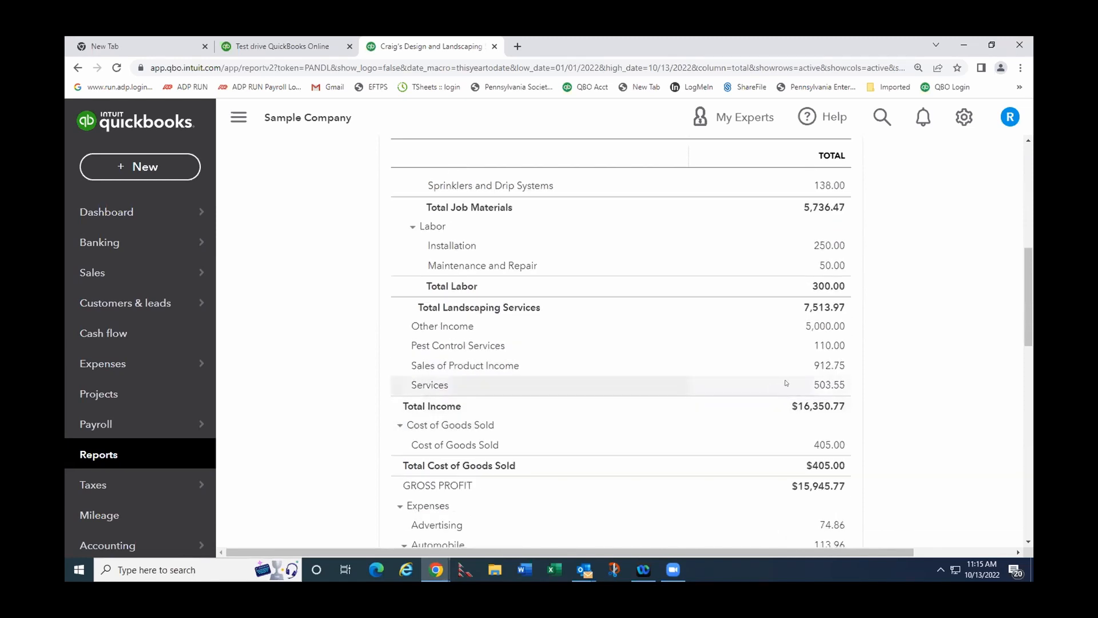
{"action": "scroll", "coordinate": [515, 411], "scroll_direction": "down", "scroll_amount": 2}
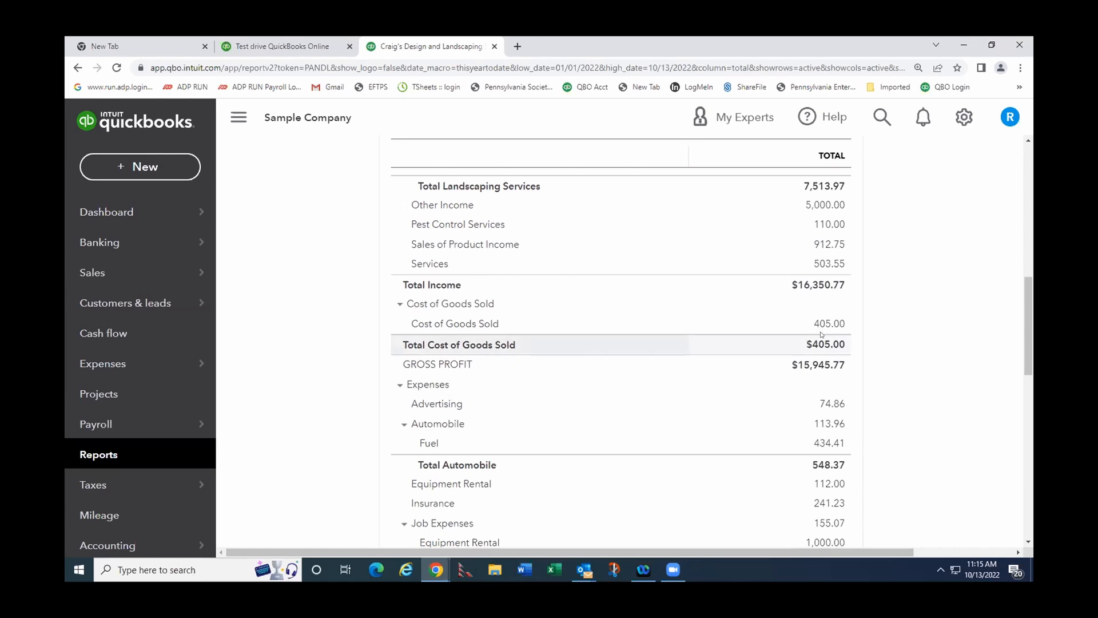
{"action": "scroll", "coordinate": [422, 404], "scroll_direction": "down", "scroll_amount": 1}
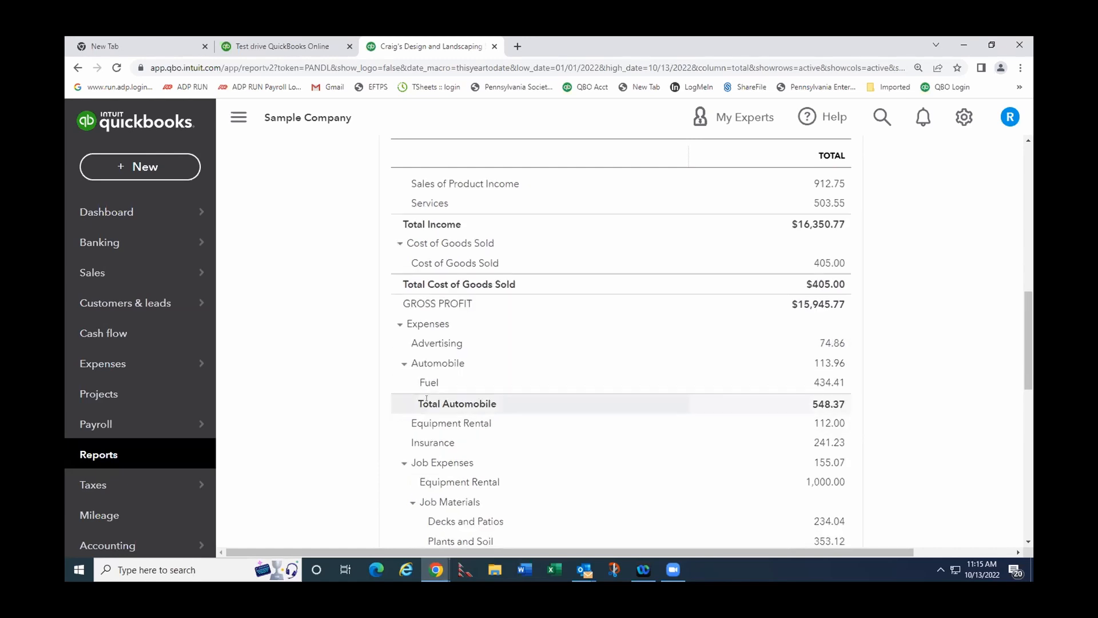
{"action": "scroll", "coordinate": [544, 372], "scroll_direction": "down", "scroll_amount": 1}
{"action": "scroll", "coordinate": [696, 427], "scroll_direction": "down", "scroll_amount": 9}
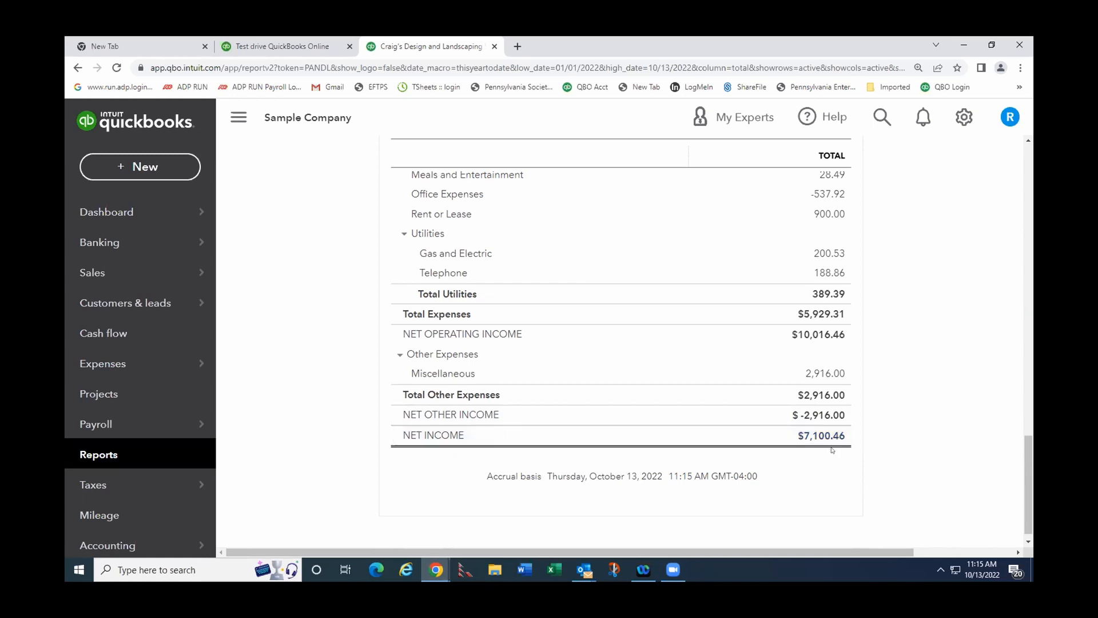
{"action": "scroll", "coordinate": [723, 389], "scroll_direction": "up", "scroll_amount": 10}
{"action": "scroll", "coordinate": [715, 380], "scroll_direction": "up", "scroll_amount": 8}
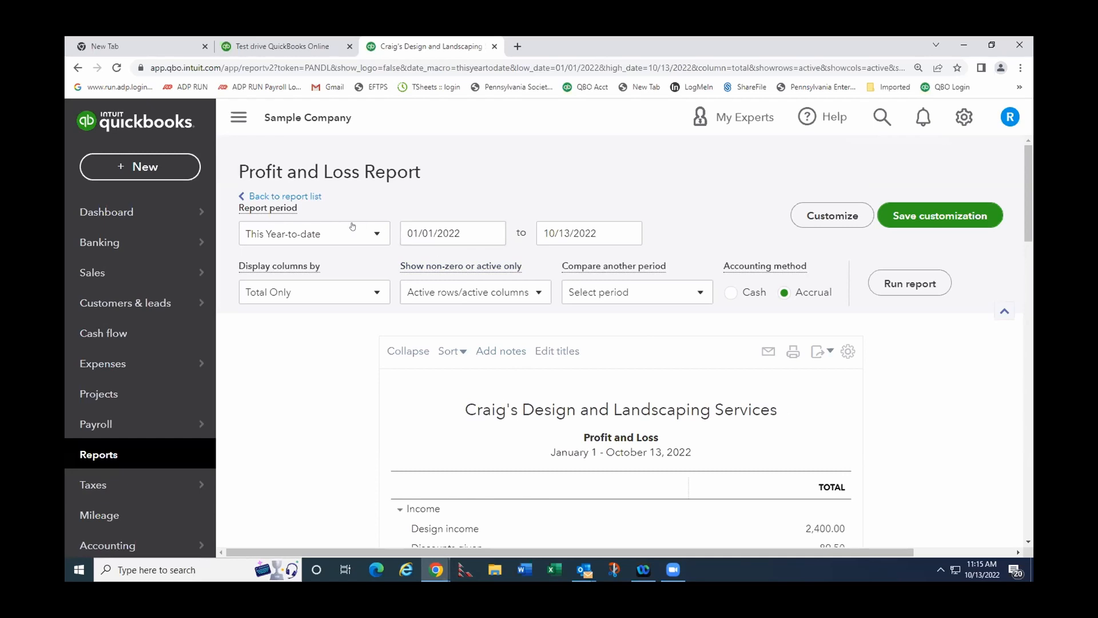
Run the Profit and Loss report for Last Month and review its income and expenses.
{"action": "left_click", "coordinate": [371, 234]}
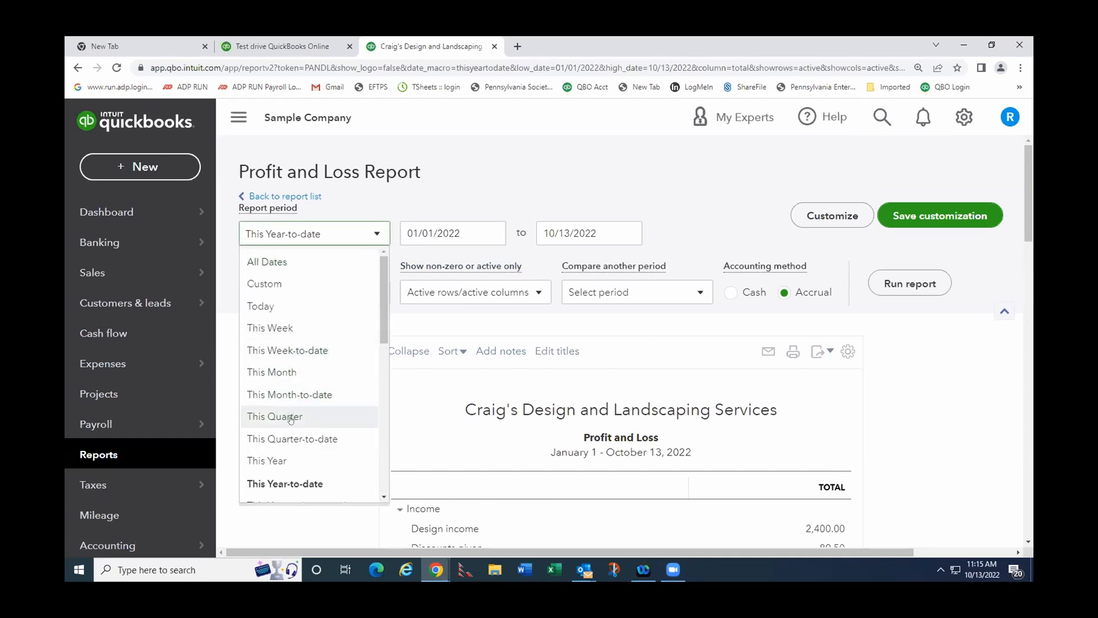
{"action": "scroll", "coordinate": [284, 381], "scroll_direction": "down", "scroll_amount": 3}
{"action": "scroll", "coordinate": [284, 382], "scroll_direction": "down", "scroll_amount": 4}
{"action": "left_click", "coordinate": [279, 314]}
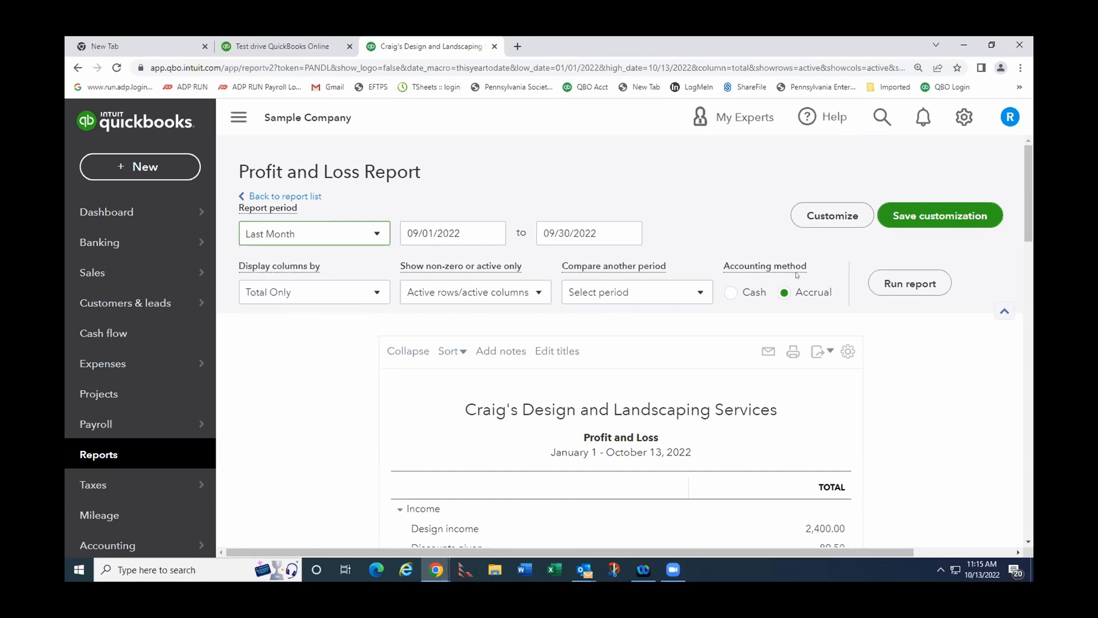
{"action": "left_click", "coordinate": [904, 284]}
{"action": "scroll", "coordinate": [872, 312], "scroll_direction": "down", "scroll_amount": 3}
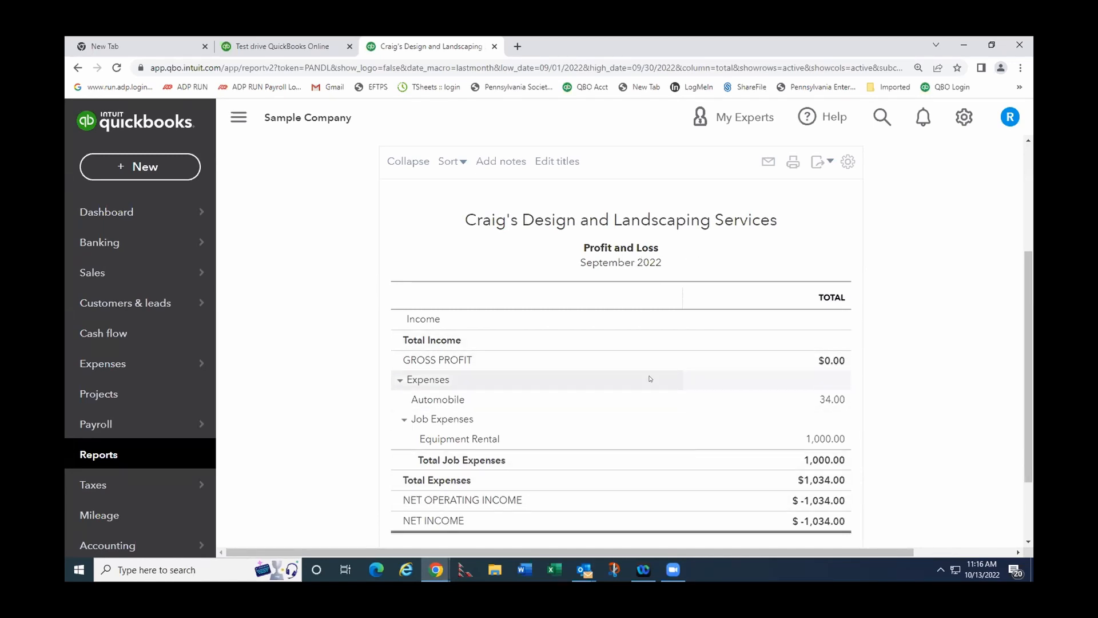
{"action": "scroll", "coordinate": [656, 419], "scroll_direction": "up", "scroll_amount": 3}
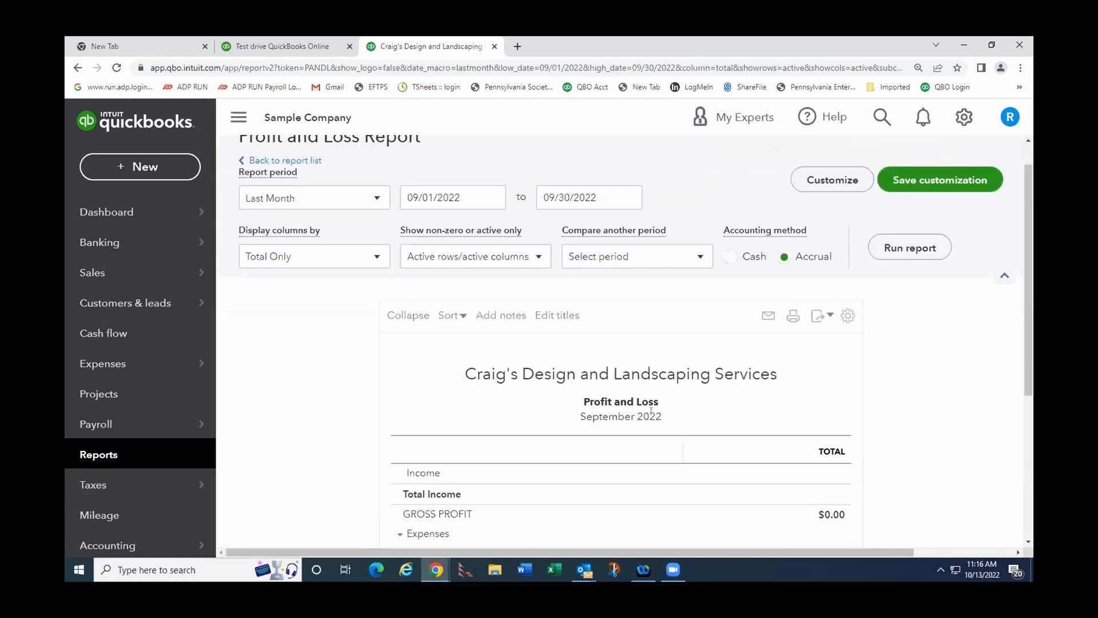
Change the Profit and Loss report period to Last Quarter, run the report and review it.
{"action": "left_click", "coordinate": [368, 235]}
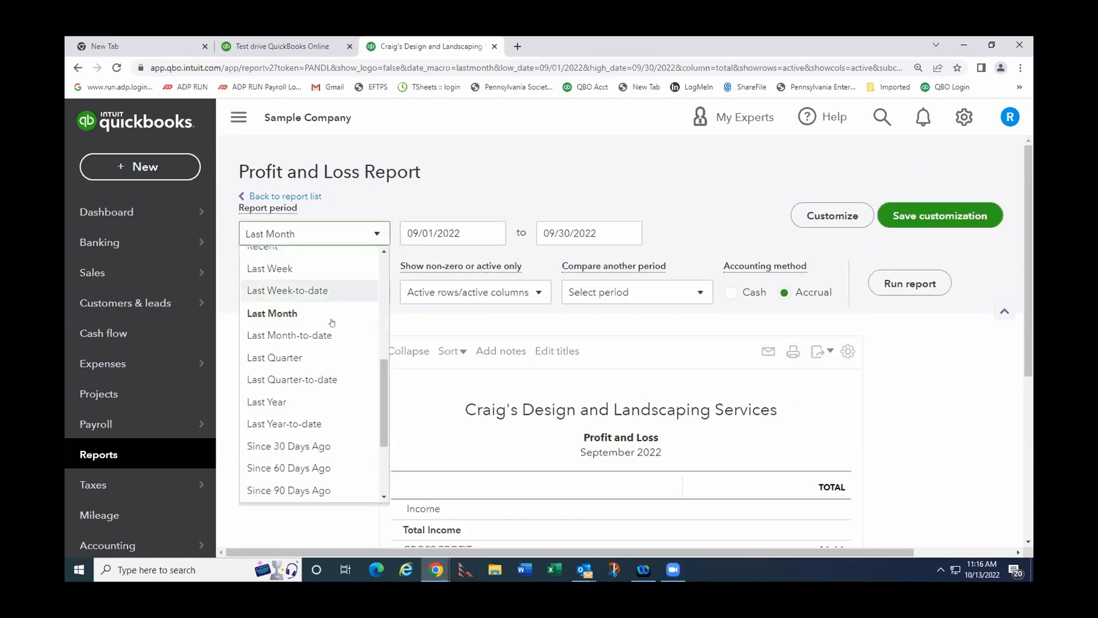
{"action": "left_click", "coordinate": [284, 357]}
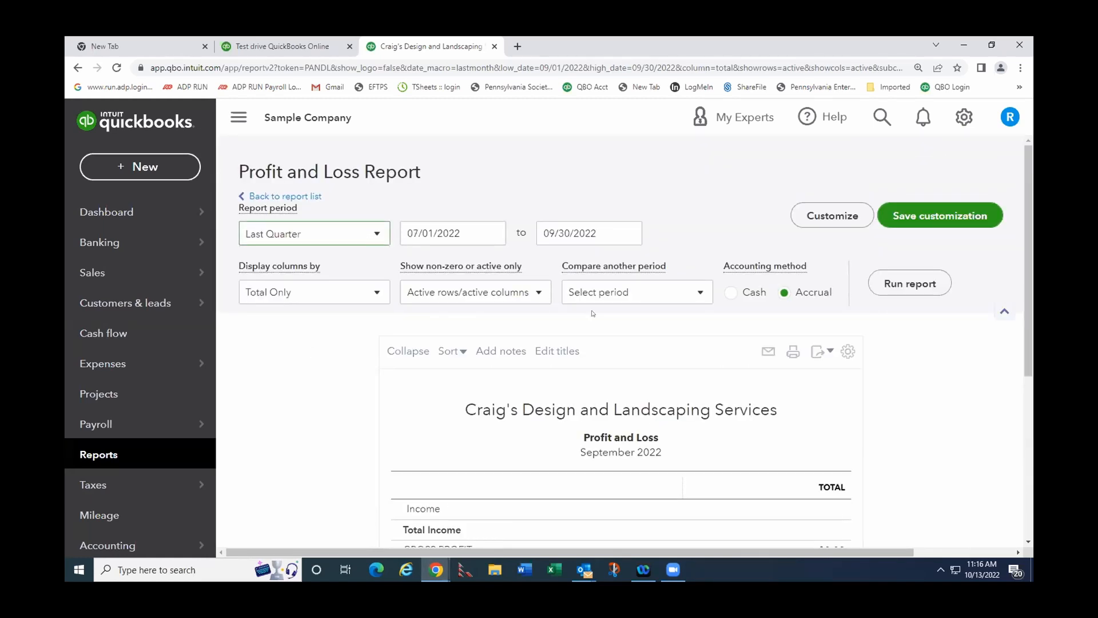
{"action": "left_click", "coordinate": [910, 284]}
{"action": "scroll", "coordinate": [913, 293], "scroll_direction": "down", "scroll_amount": 3}
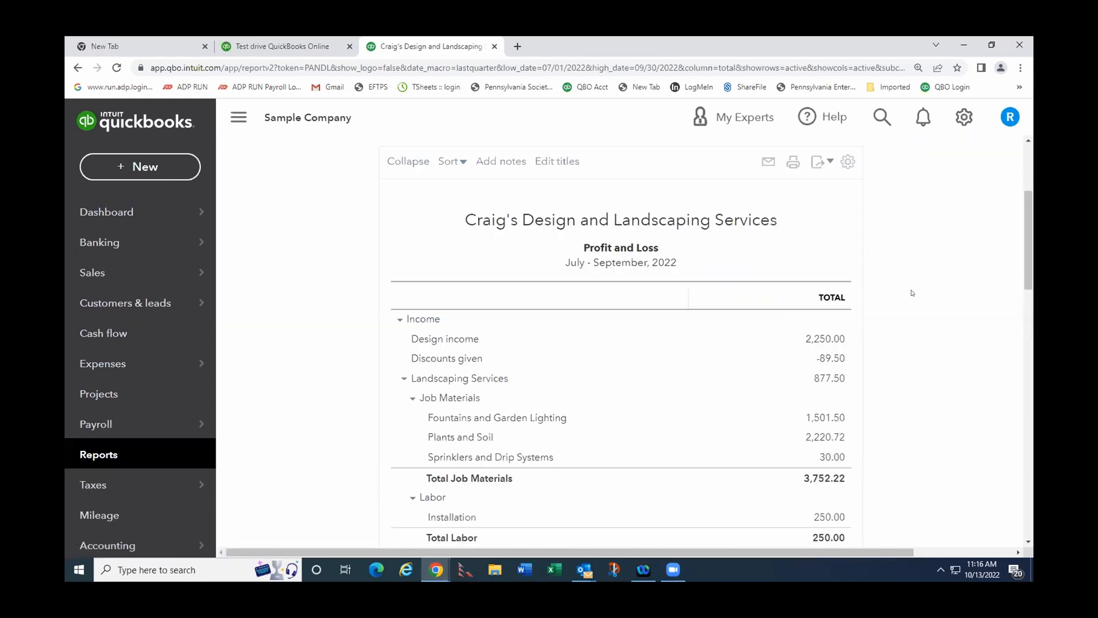
{"action": "scroll", "coordinate": [743, 351], "scroll_direction": "up", "scroll_amount": 3}
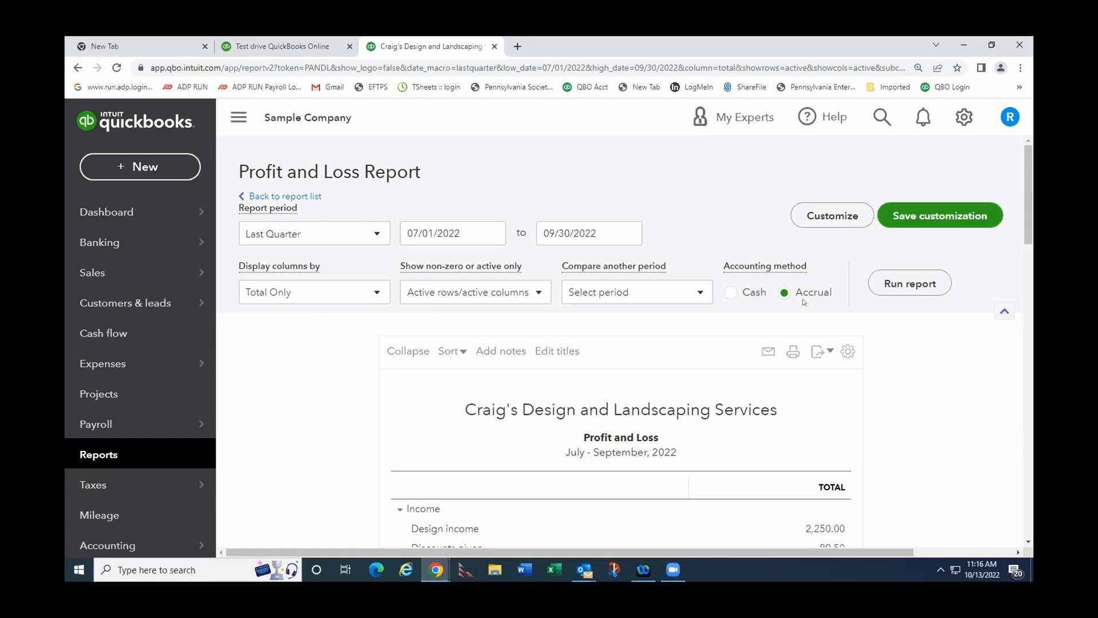
Switch the Profit and Loss accounting method to Cash, rerun the report and look over the amounts.
{"action": "left_click", "coordinate": [732, 293]}
{"action": "left_click", "coordinate": [904, 286]}
{"action": "scroll", "coordinate": [875, 343], "scroll_direction": "down", "scroll_amount": 3}
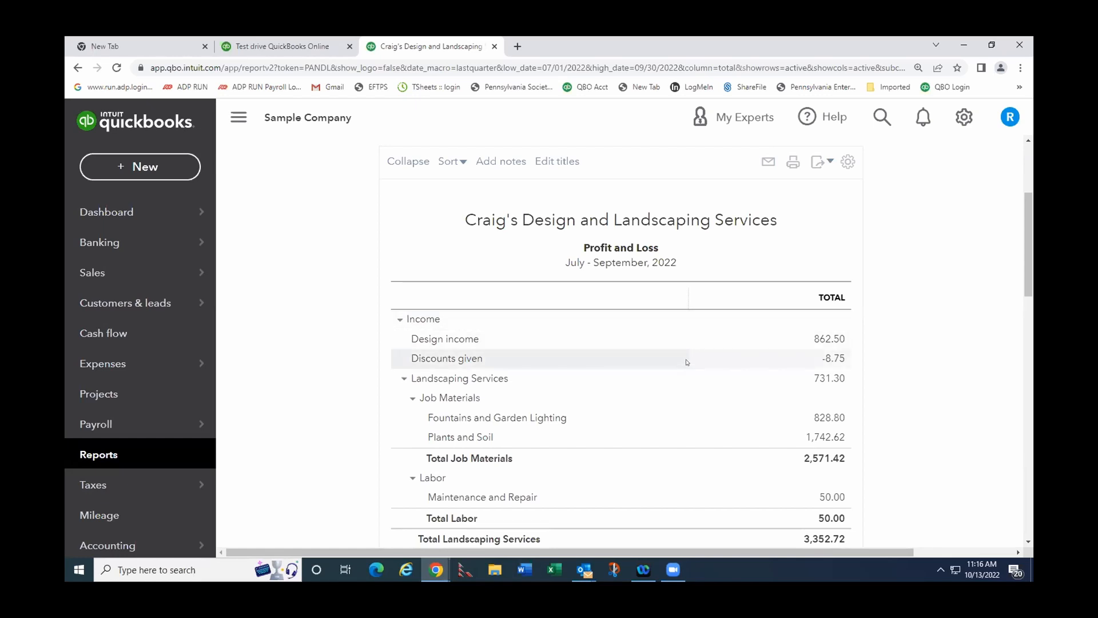
{"action": "scroll", "coordinate": [687, 362], "scroll_direction": "up", "scroll_amount": 3}
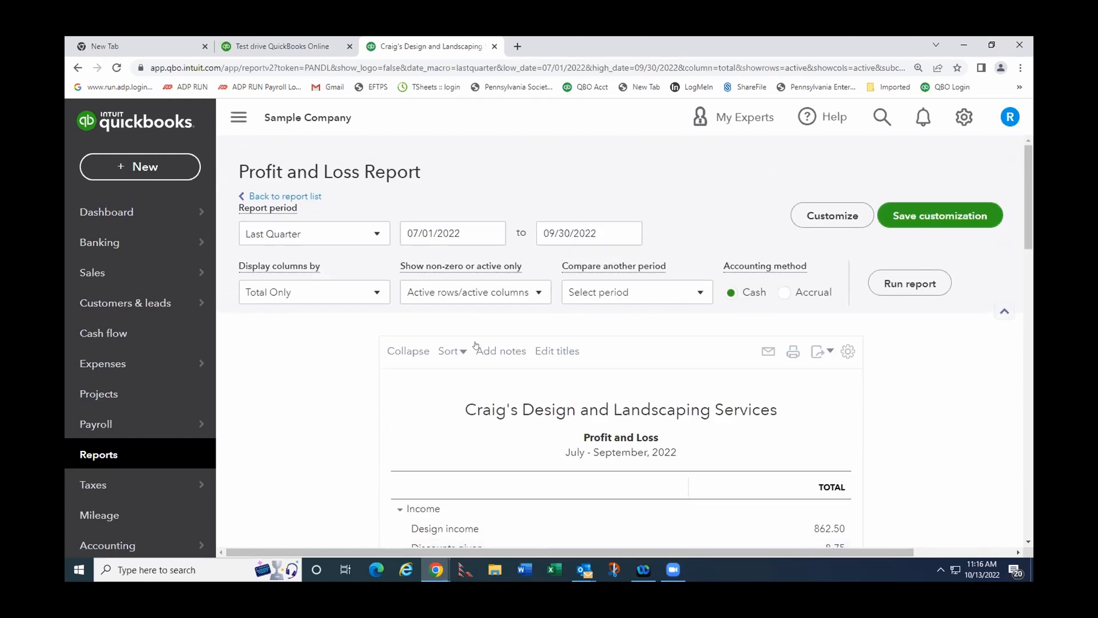
Look over the report customization settings, the column display choices and the period comparison options.
{"action": "left_click", "coordinate": [831, 222]}
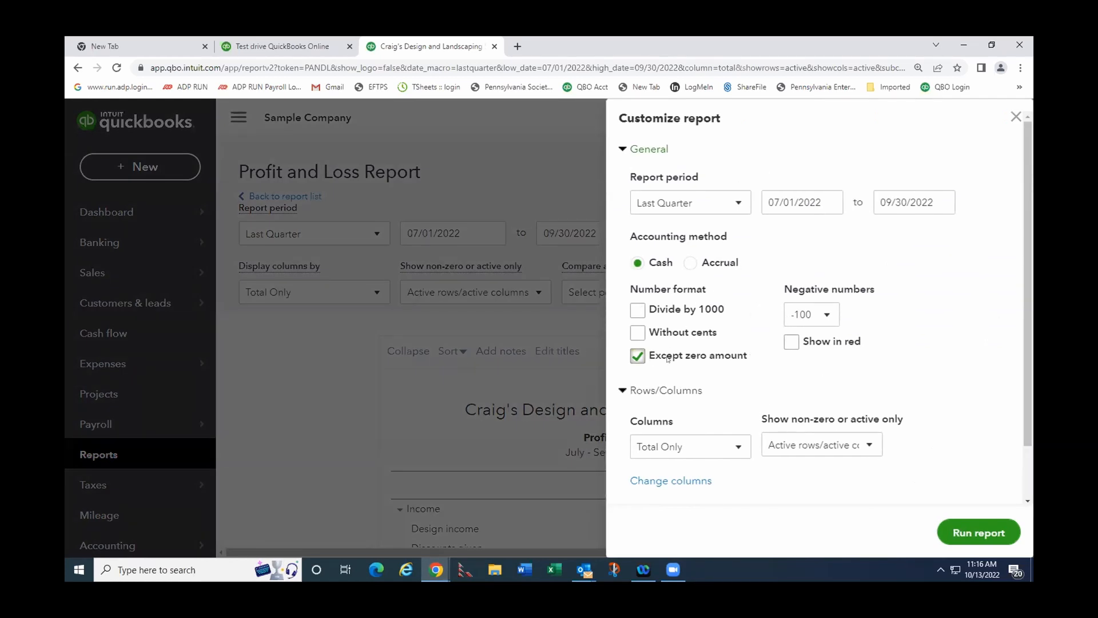
{"action": "left_click", "coordinate": [1016, 116]}
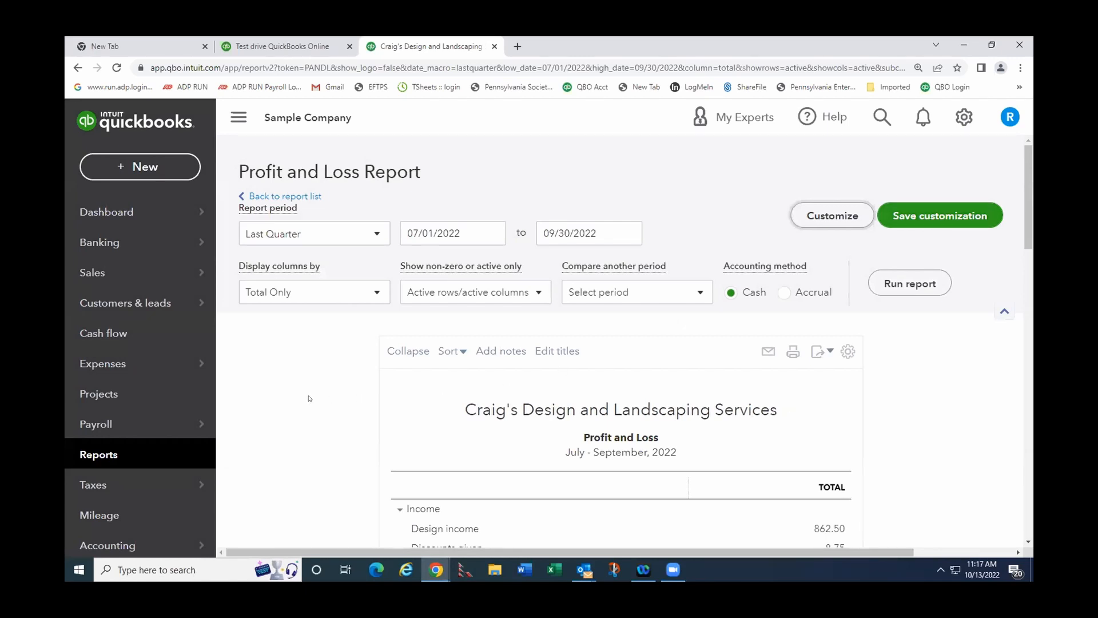
{"action": "left_click", "coordinate": [372, 294]}
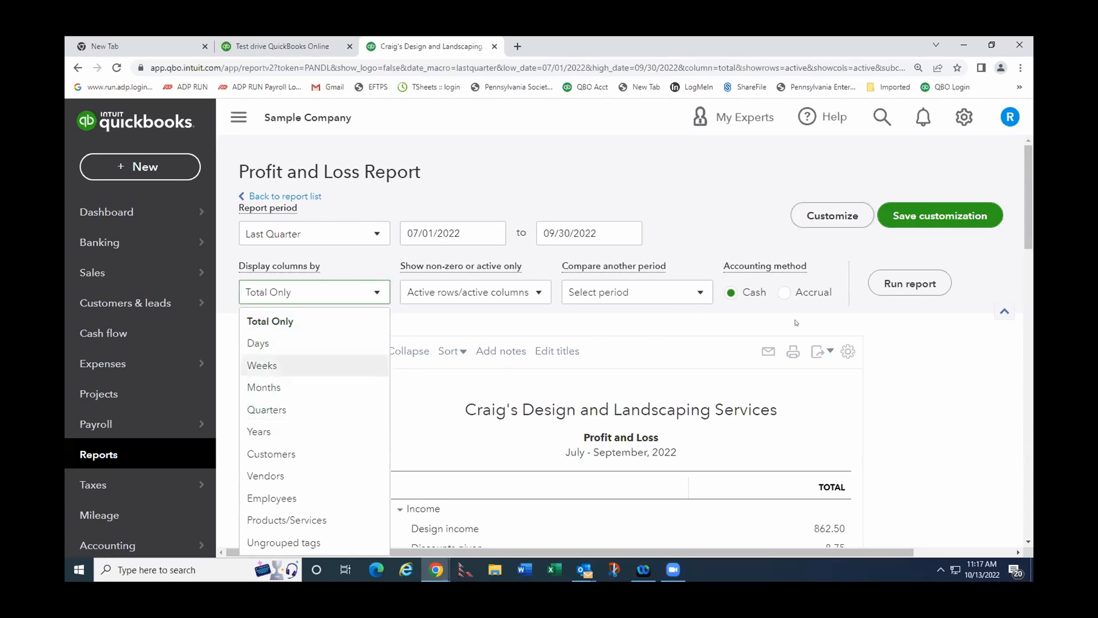
{"action": "left_click", "coordinate": [884, 354]}
{"action": "left_click", "coordinate": [699, 294]}
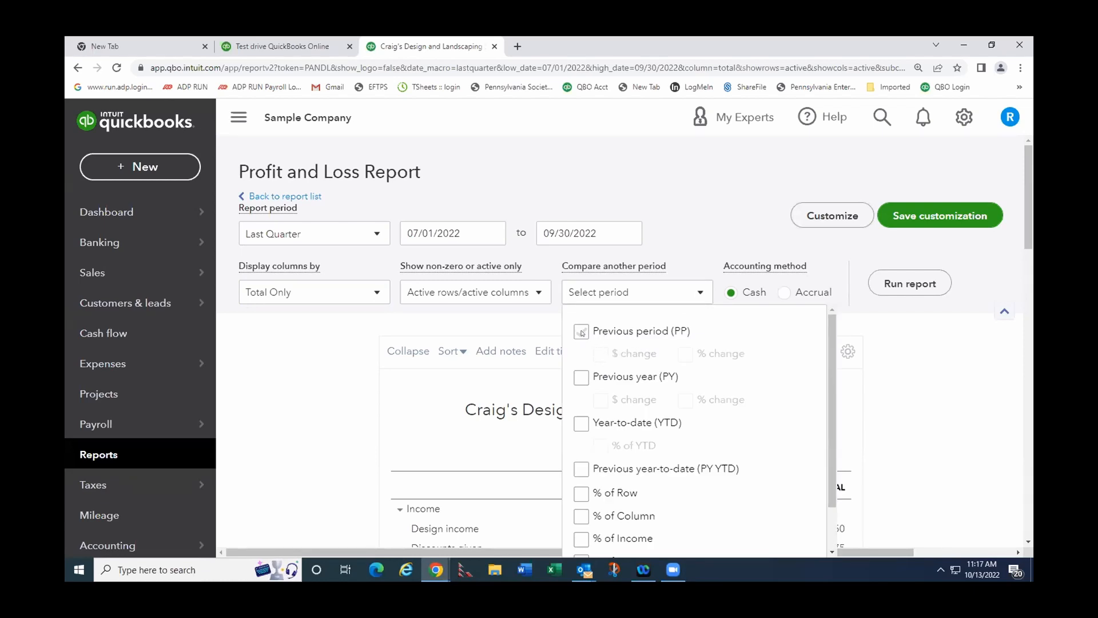
{"action": "left_click", "coordinate": [577, 496]}
{"action": "left_click", "coordinate": [961, 409]}
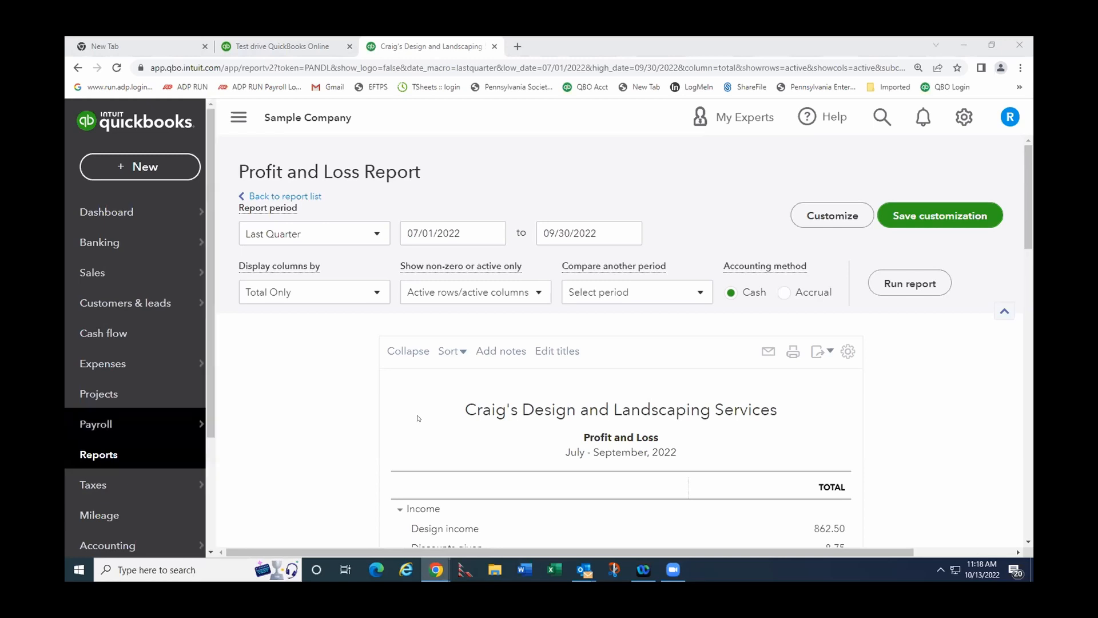
Add a comparison with the previous period to the Profit and Loss report, run it and review both columns.
{"action": "left_click", "coordinate": [700, 292]}
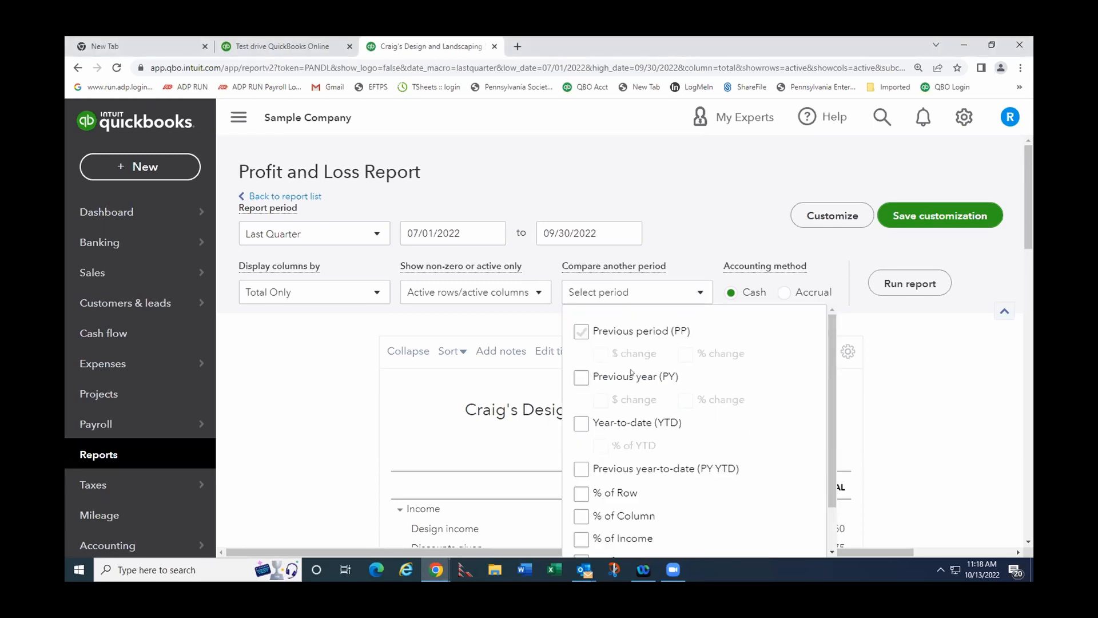
{"action": "left_click", "coordinate": [581, 331]}
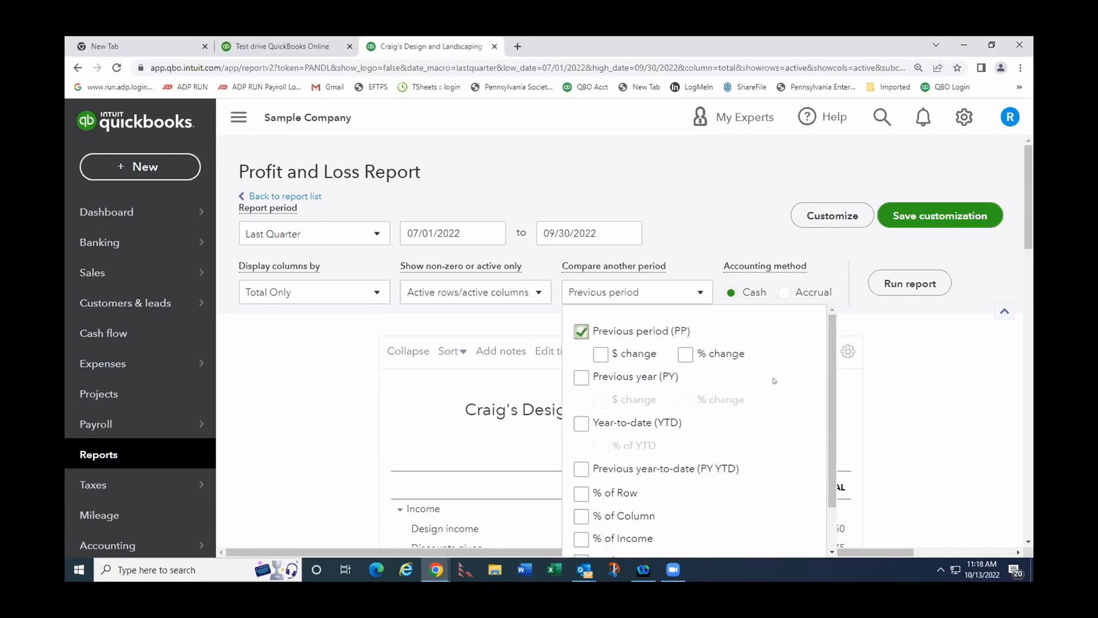
{"action": "left_click", "coordinate": [910, 283]}
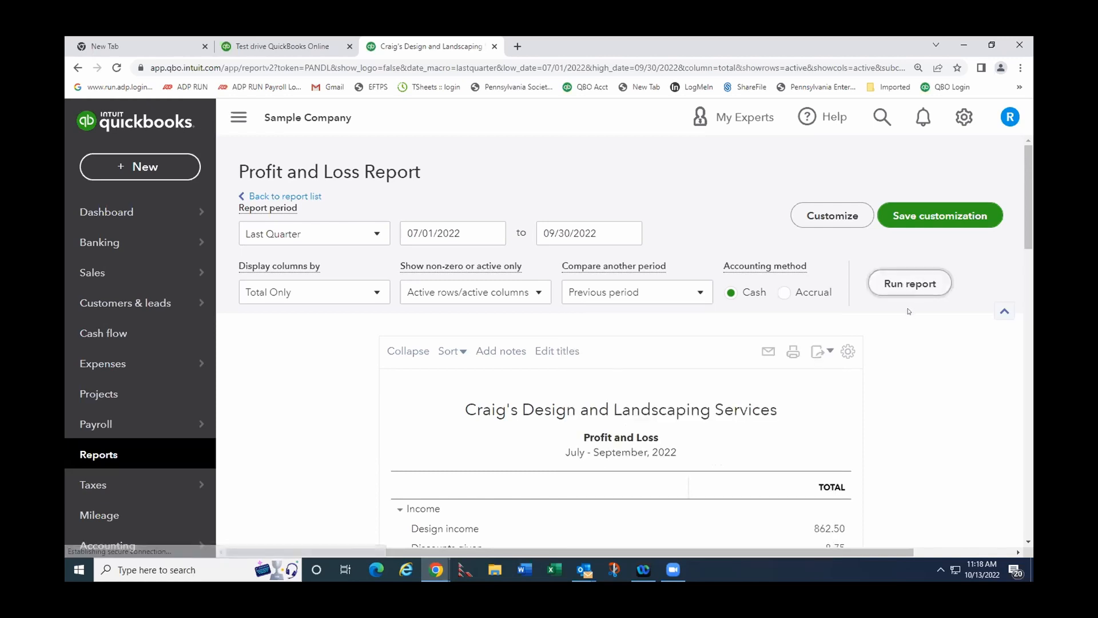
{"action": "scroll", "coordinate": [889, 323], "scroll_direction": "down", "scroll_amount": 3}
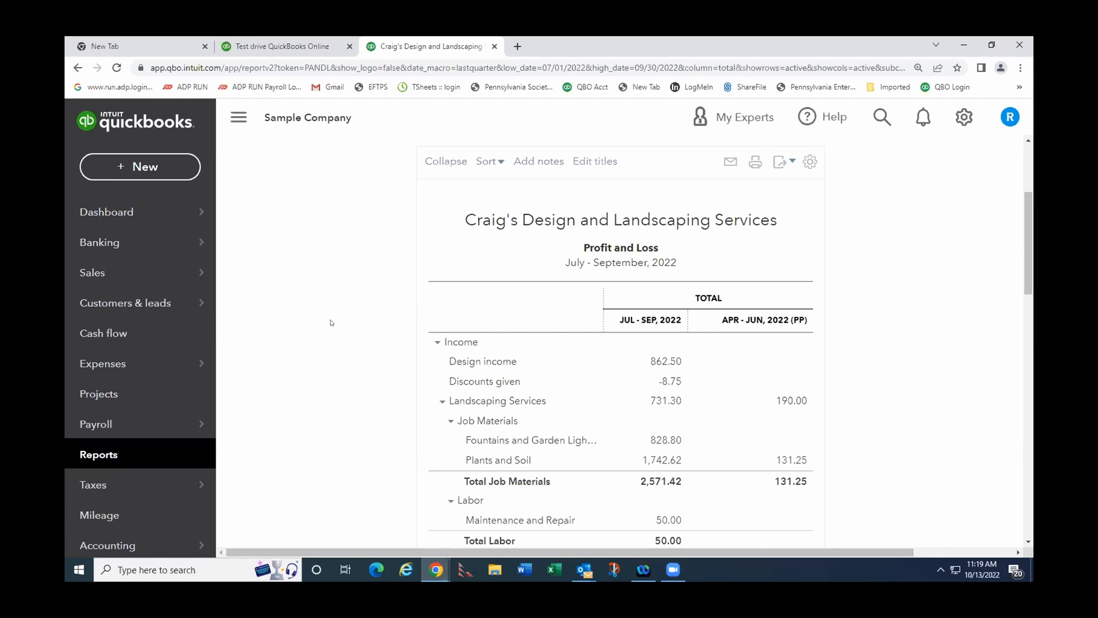
{"action": "scroll", "coordinate": [330, 323], "scroll_direction": "up", "scroll_amount": 4}
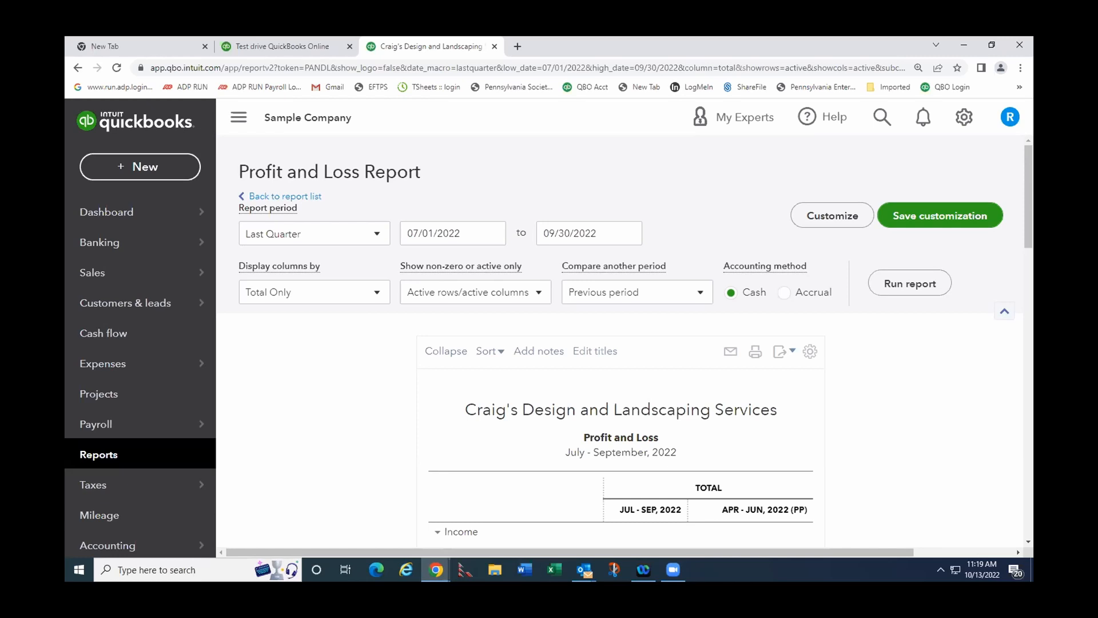
Open the vendor Books by Bessie from the vendor list and look over its transaction list.
{"action": "scroll", "coordinate": [110, 262], "scroll_direction": "down", "scroll_amount": 2}
{"action": "mouse_move", "coordinate": [135, 246]}
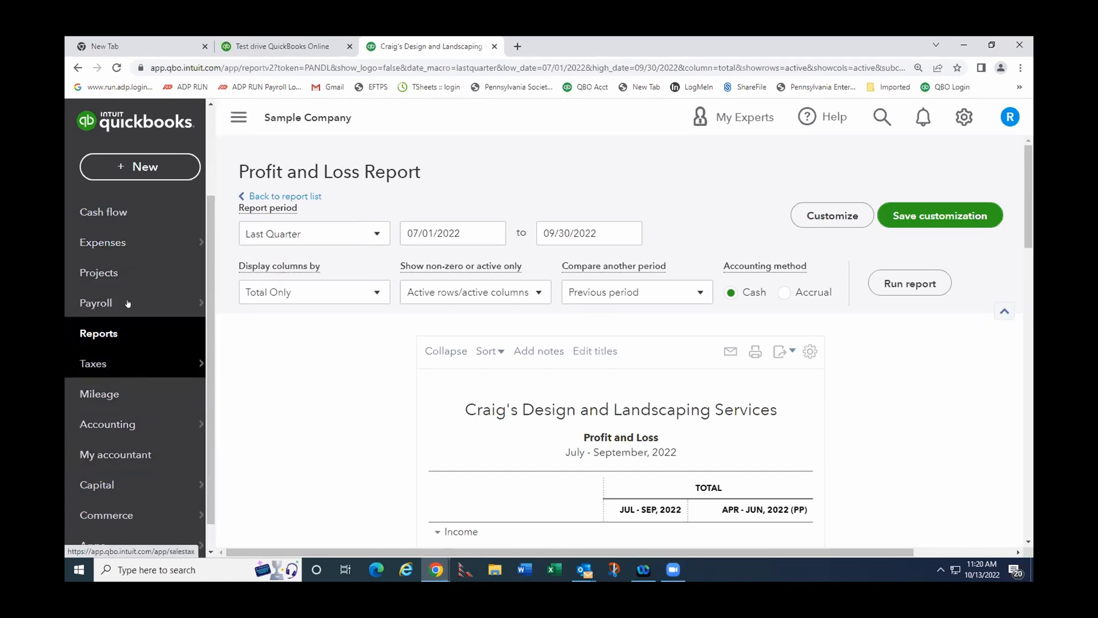
{"action": "scroll", "coordinate": [128, 305], "scroll_direction": "up", "scroll_amount": 2}
{"action": "mouse_move", "coordinate": [148, 274]}
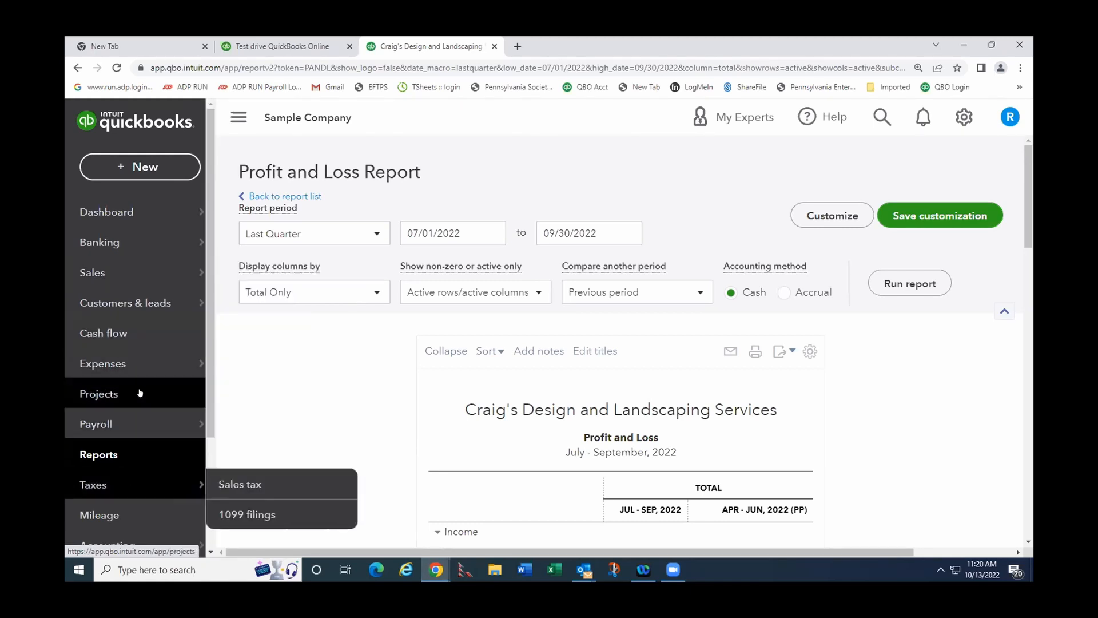
{"action": "mouse_move", "coordinate": [169, 365]}
{"action": "left_click", "coordinate": [232, 394]}
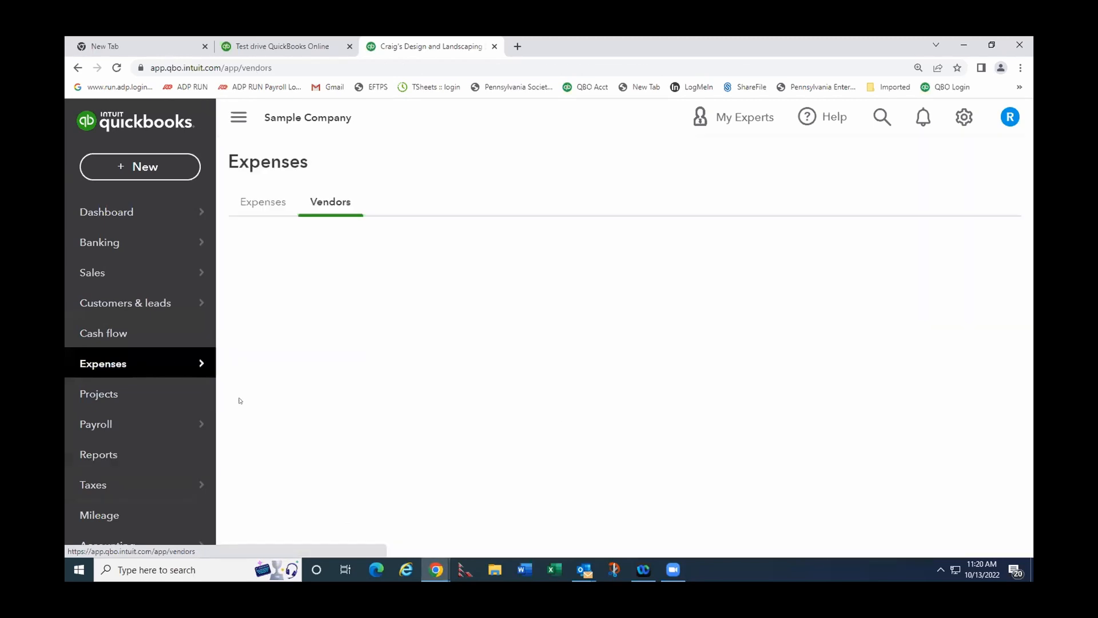
{"action": "scroll", "coordinate": [323, 377], "scroll_direction": "down", "scroll_amount": 4}
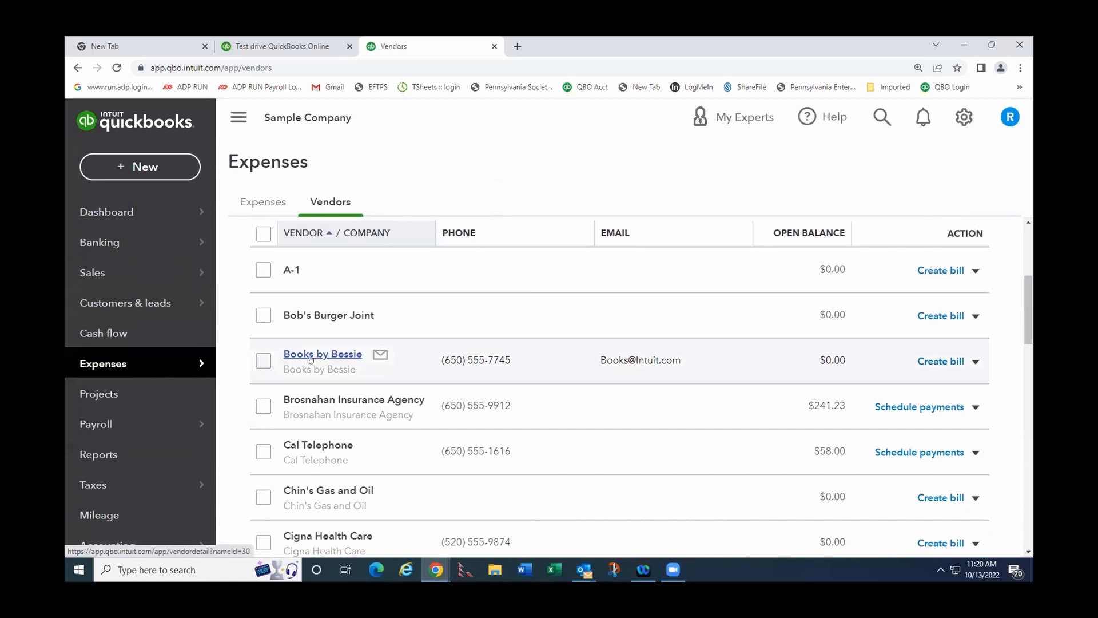
{"action": "left_click", "coordinate": [324, 354]}
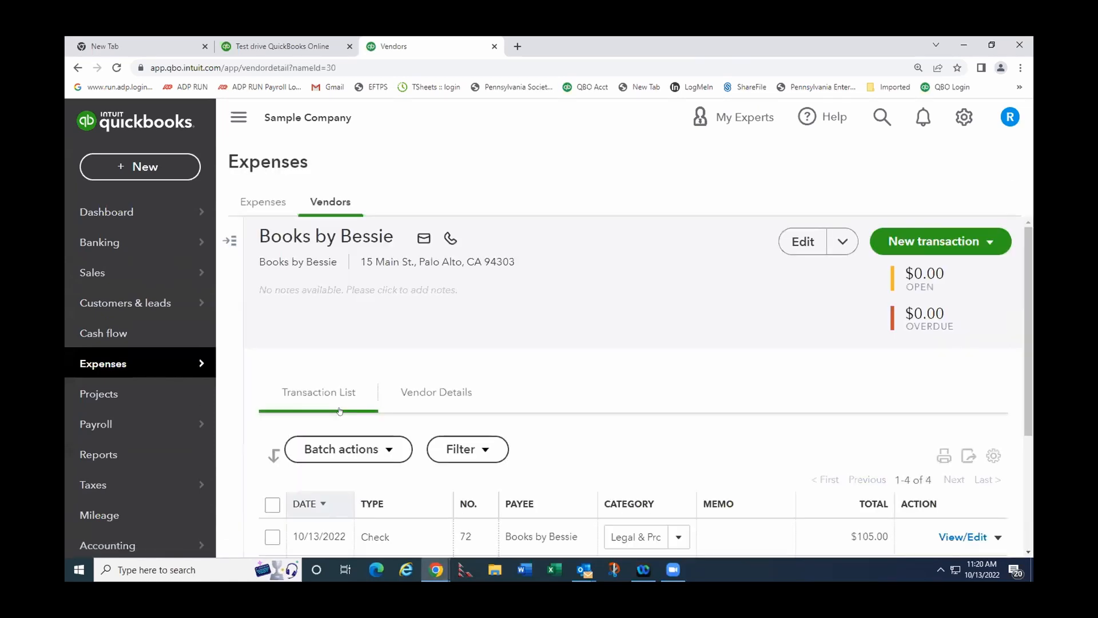
{"action": "scroll", "coordinate": [339, 412], "scroll_direction": "down", "scroll_amount": 3}
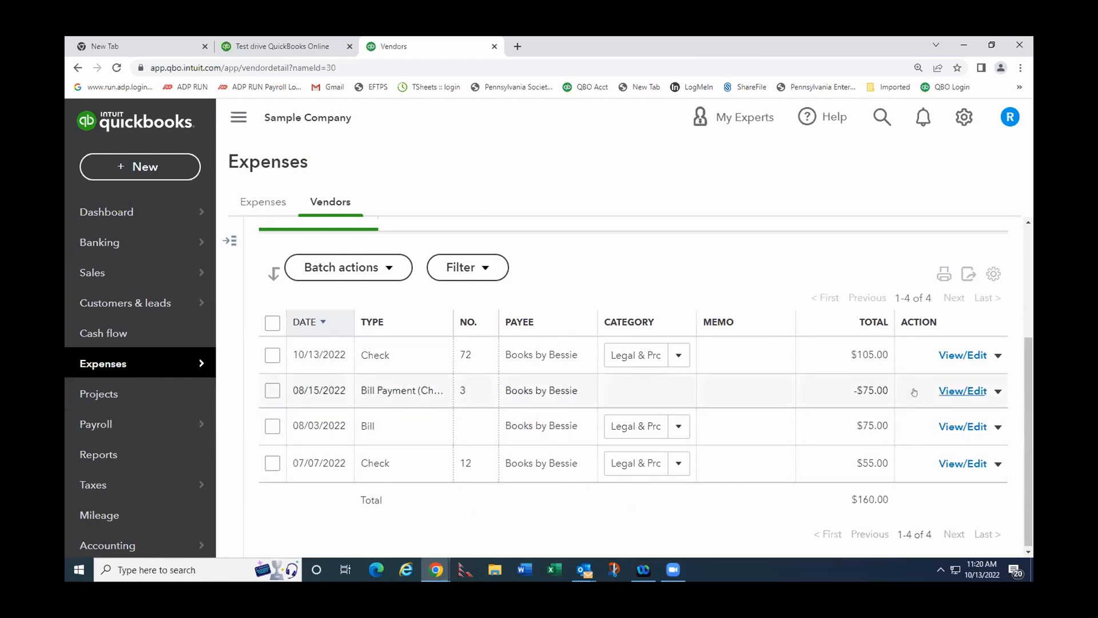
View the 10/13/2022 check to Books by Bessie with its category details, and close it without changes.
{"action": "left_click", "coordinate": [952, 359]}
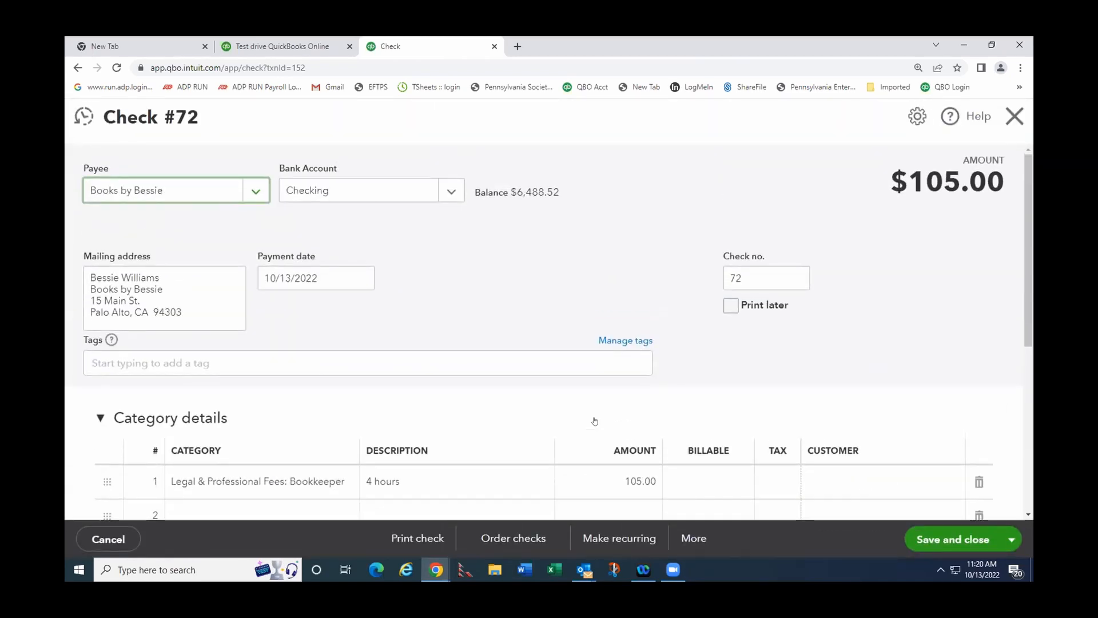
{"action": "scroll", "coordinate": [582, 412], "scroll_direction": "down", "scroll_amount": 2}
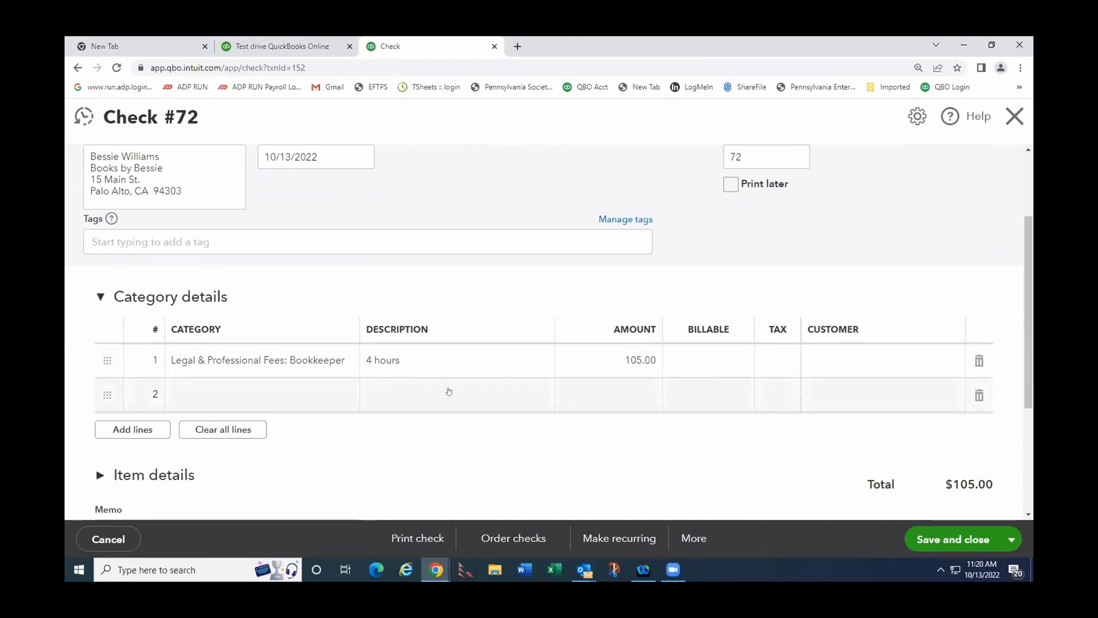
{"action": "scroll", "coordinate": [447, 389], "scroll_direction": "up", "scroll_amount": 2}
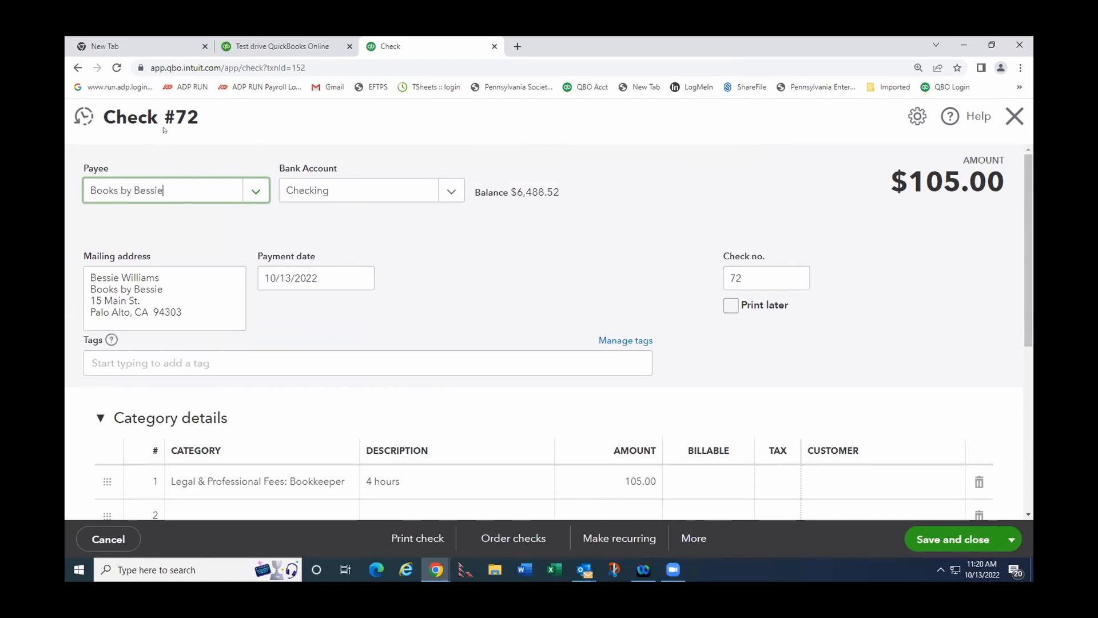
{"action": "left_click", "coordinate": [1018, 118]}
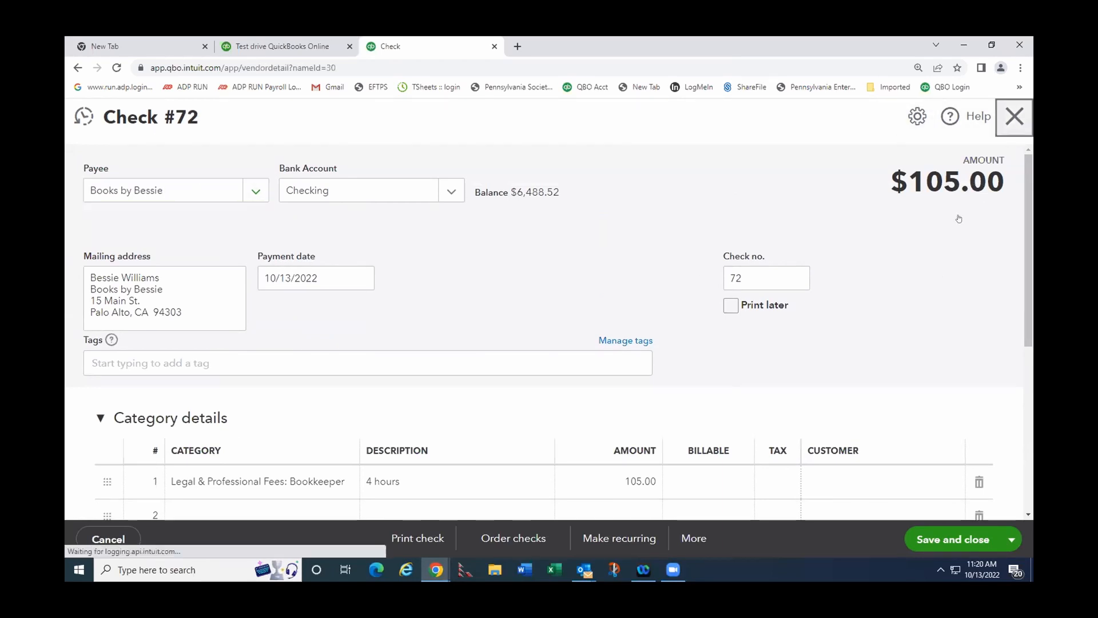
Open the 08/03/2022 Books by Bessie bill, view its linked 08/15/2022 bill payment, and close the payment.
{"action": "scroll", "coordinate": [551, 412], "scroll_direction": "down", "scroll_amount": 3}
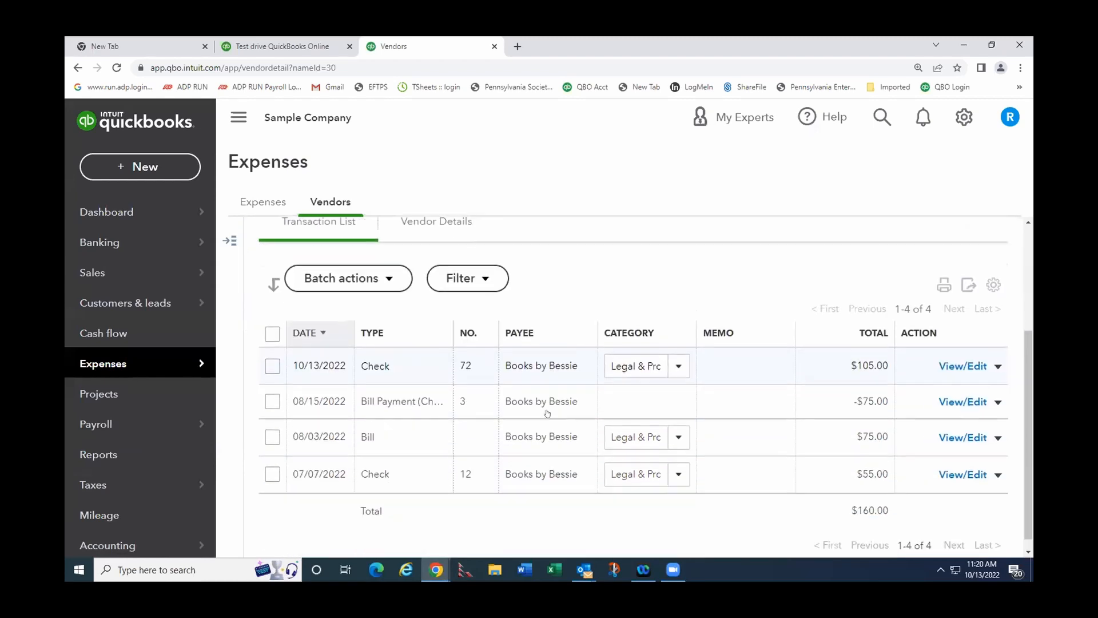
{"action": "left_click", "coordinate": [401, 430]}
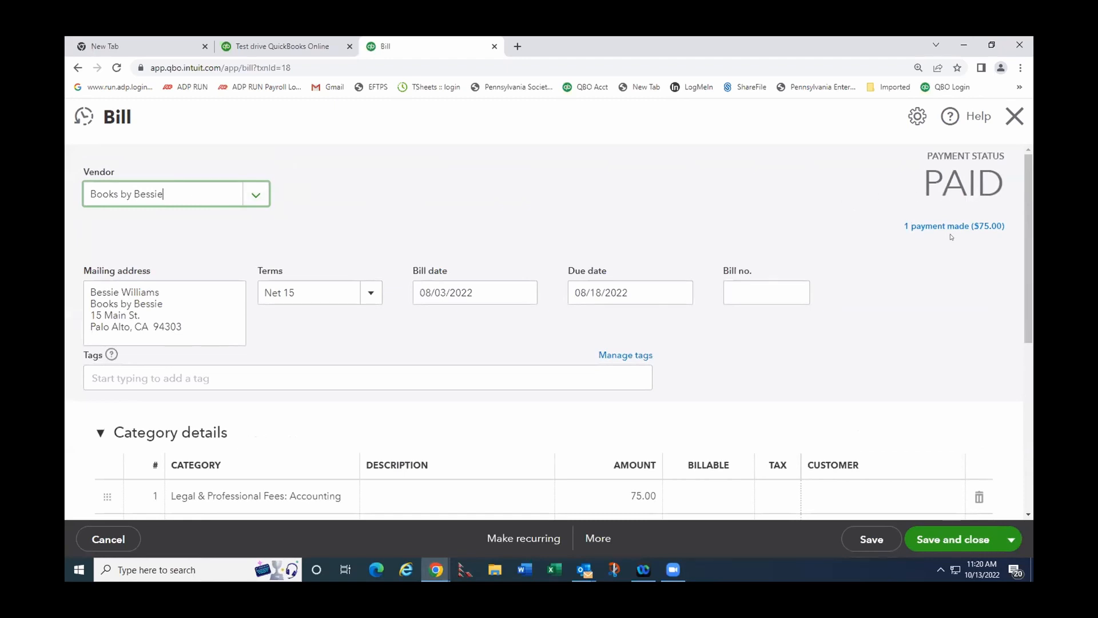
{"action": "left_click", "coordinate": [944, 226]}
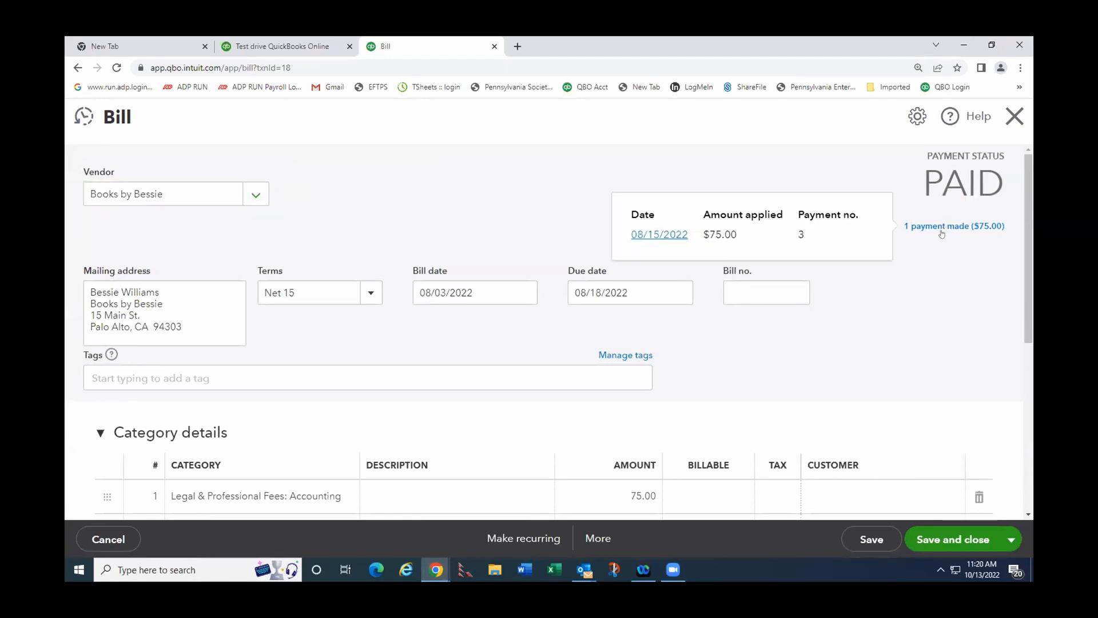
{"action": "left_click", "coordinate": [652, 236]}
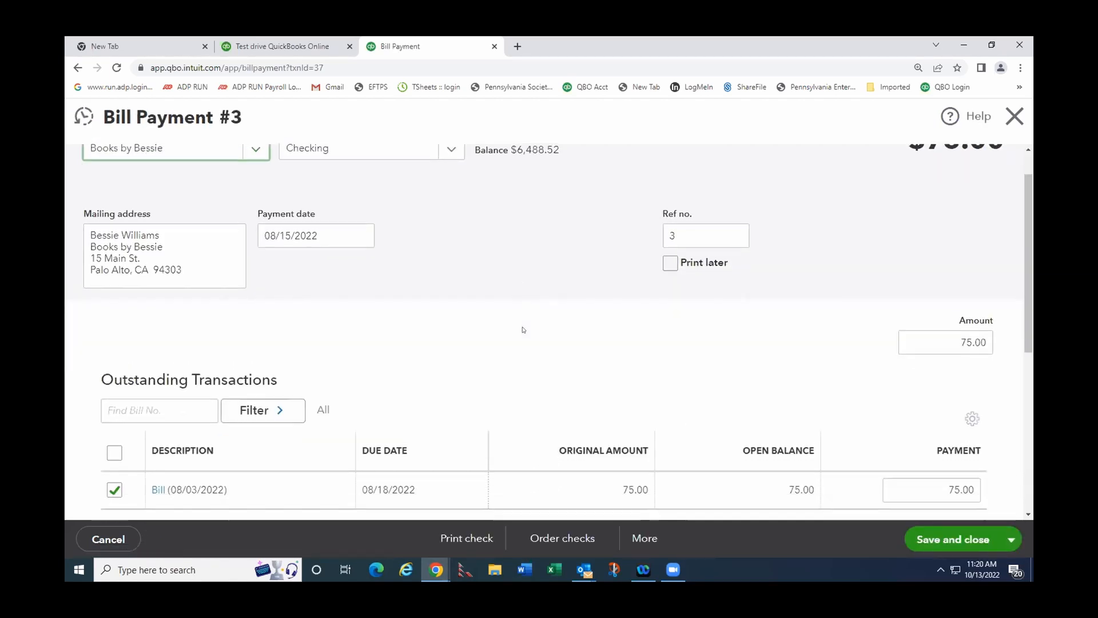
{"action": "scroll", "coordinate": [309, 236], "scroll_direction": "down", "scroll_amount": 1}
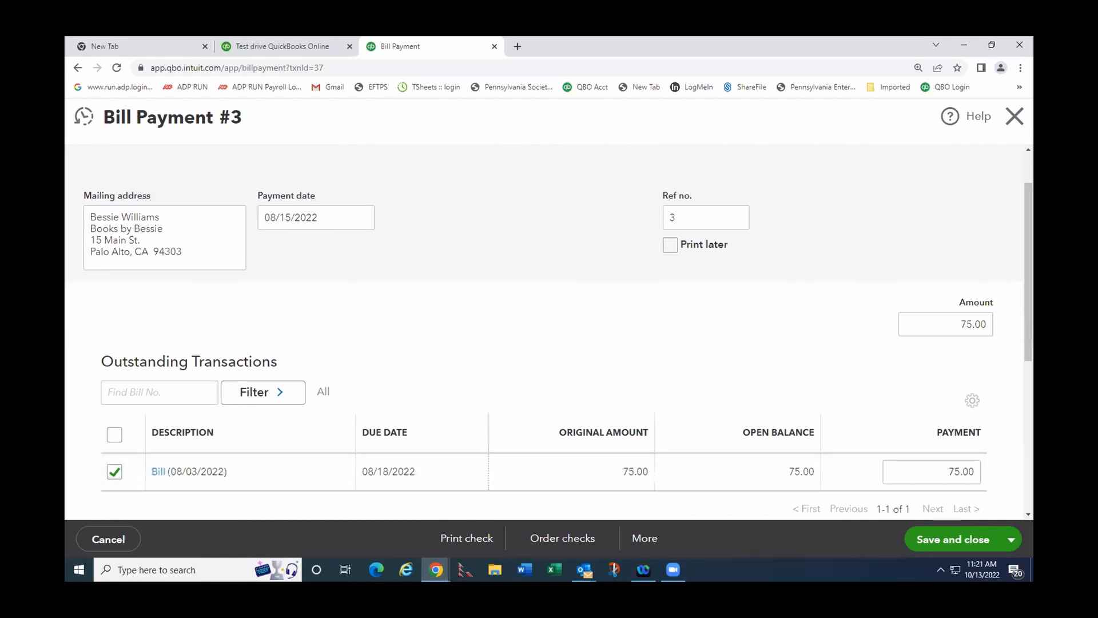
{"action": "left_click", "coordinate": [1015, 116]}
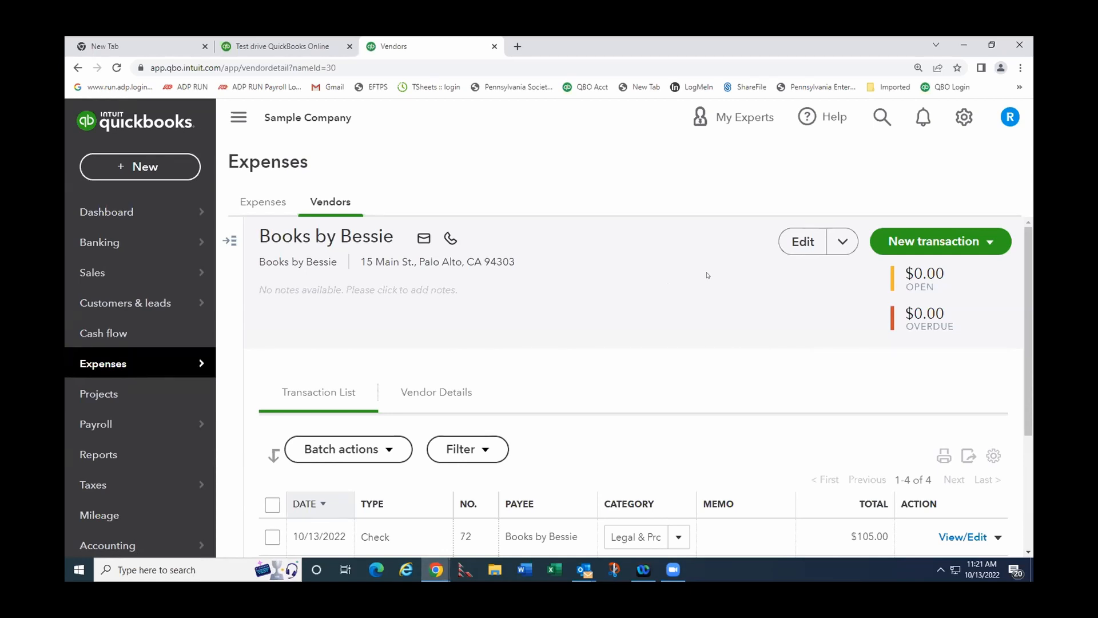
{"action": "mouse_move", "coordinate": [176, 372]}
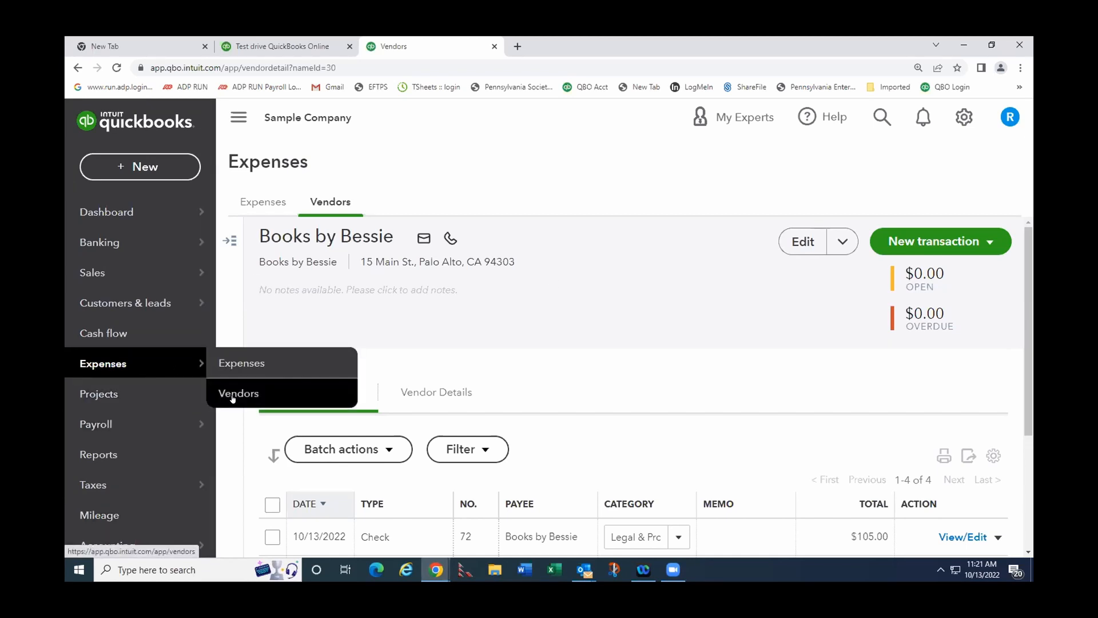
{"action": "mouse_move", "coordinate": [172, 273]}
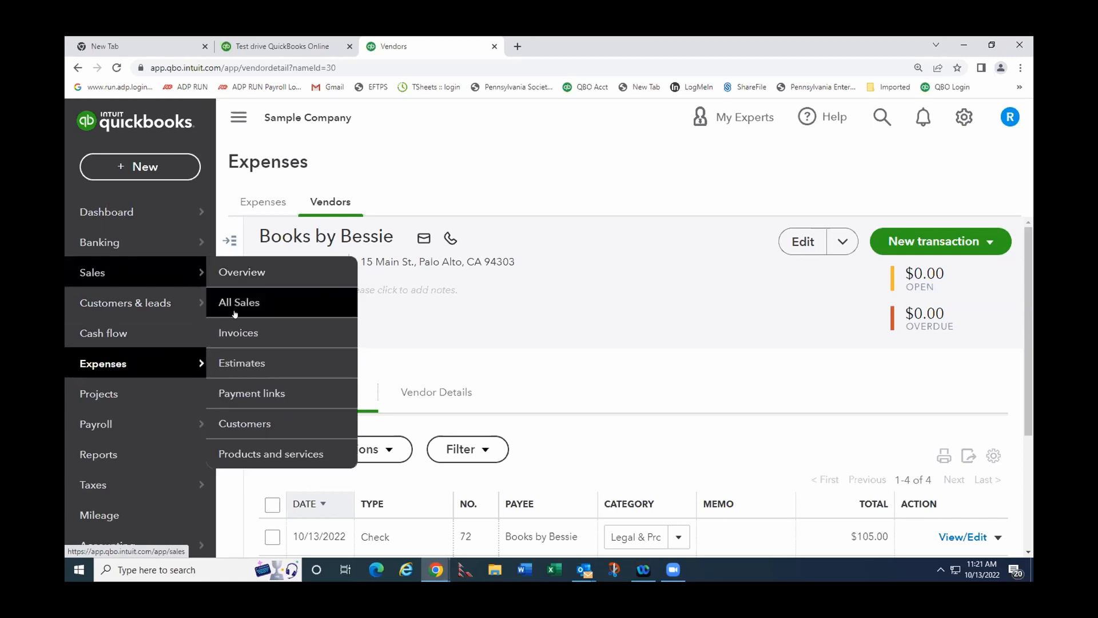